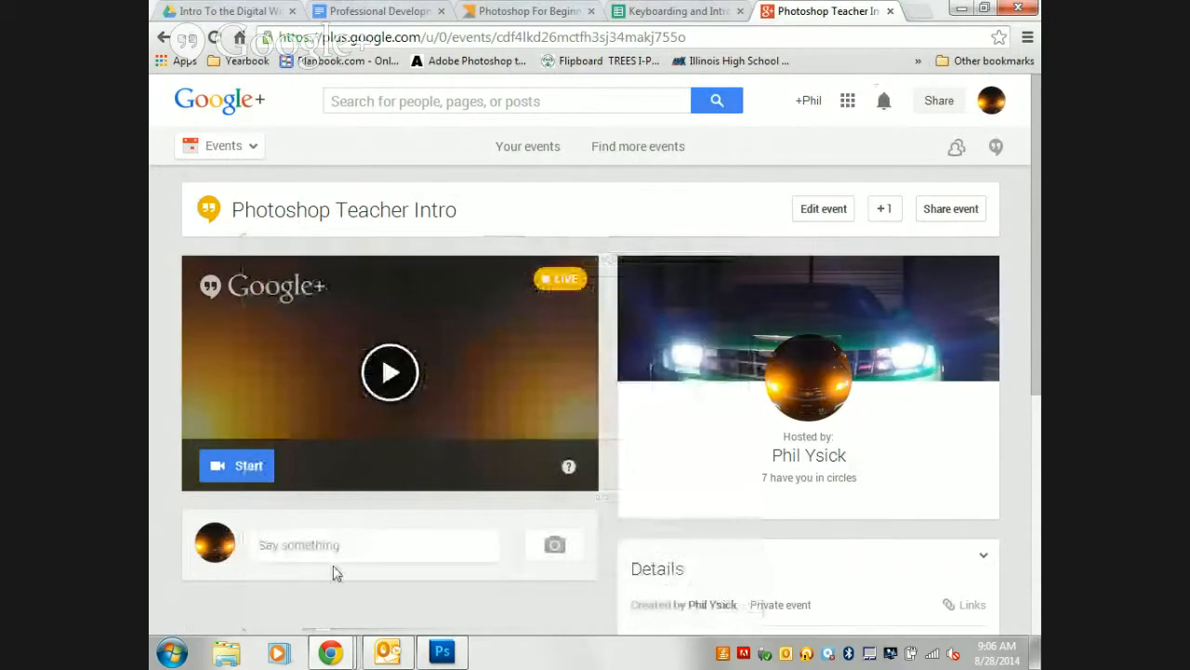
- Check the Google+ Hangouts broadcast window and switch to Photoshop
{"action": "left_click", "coordinate": [442, 651]}
{"action": "mouse_move", "coordinate": [336, 655]}
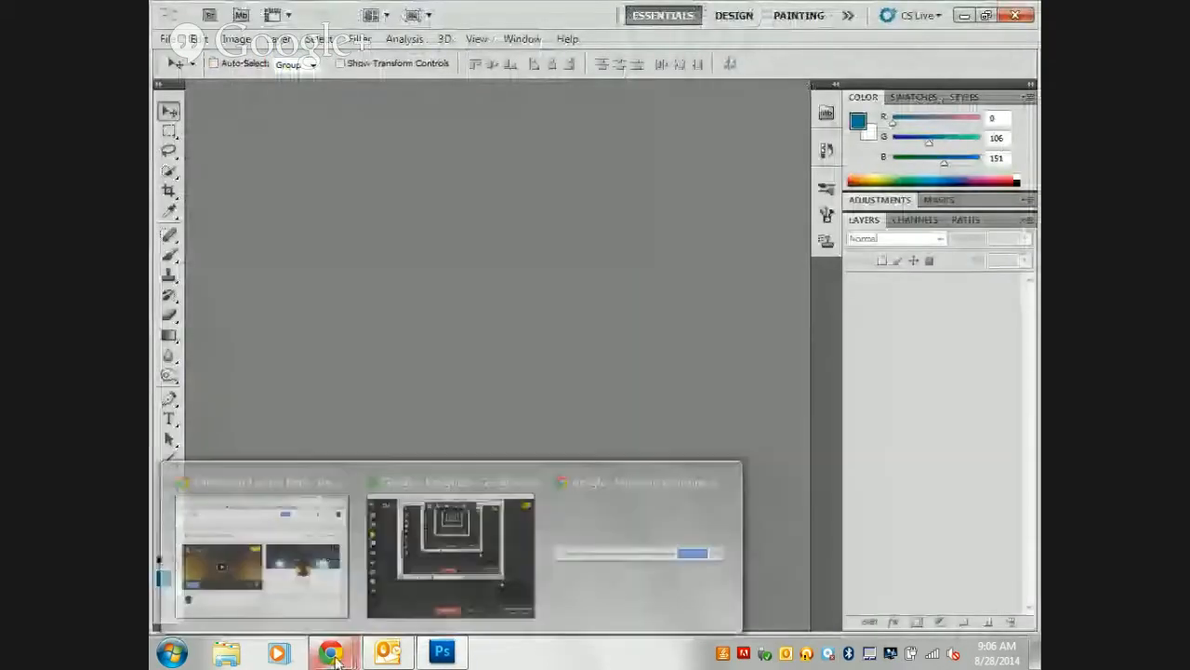
{"action": "left_click", "coordinate": [423, 567]}
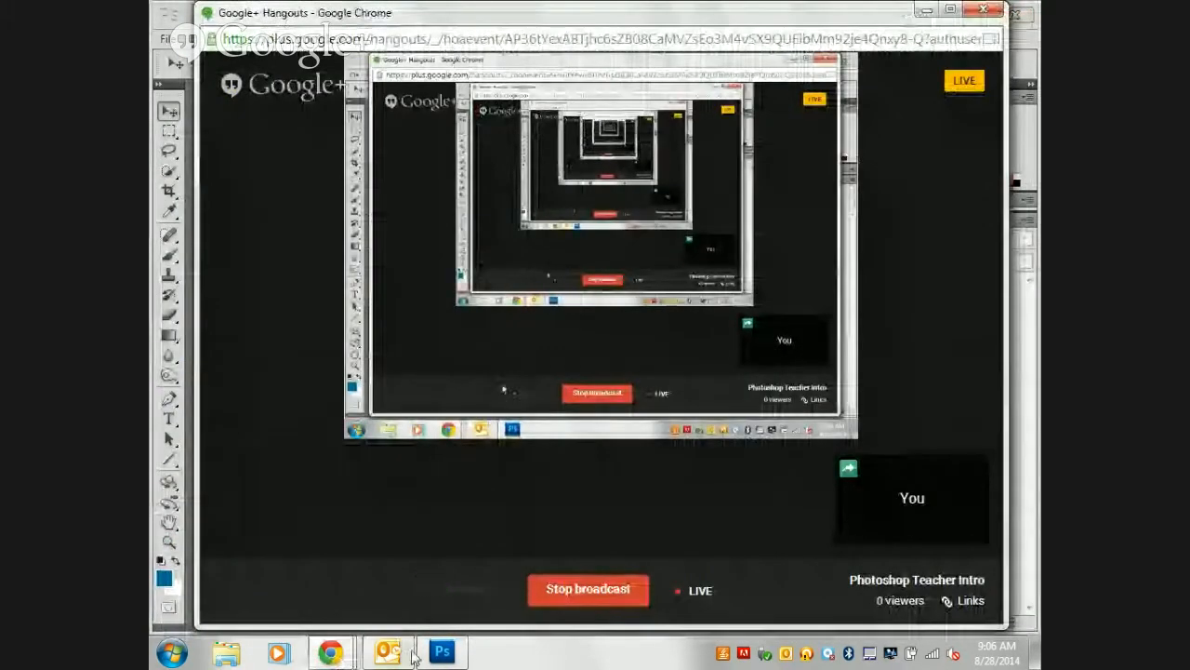
{"action": "left_click", "coordinate": [442, 651]}
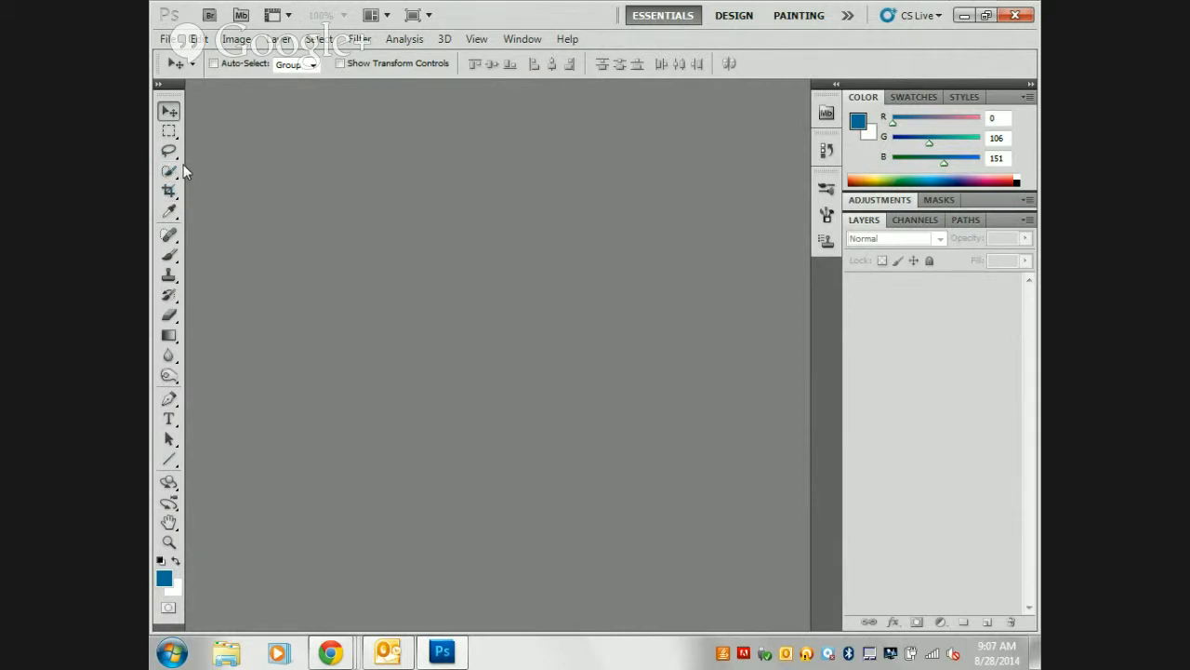
- Examine the tool variants grouped with the Quick Selection, Lasso, Crop and Eyedropper tools, finishing with the Lasso Tool active
{"action": "left_click", "coordinate": [167, 173]}
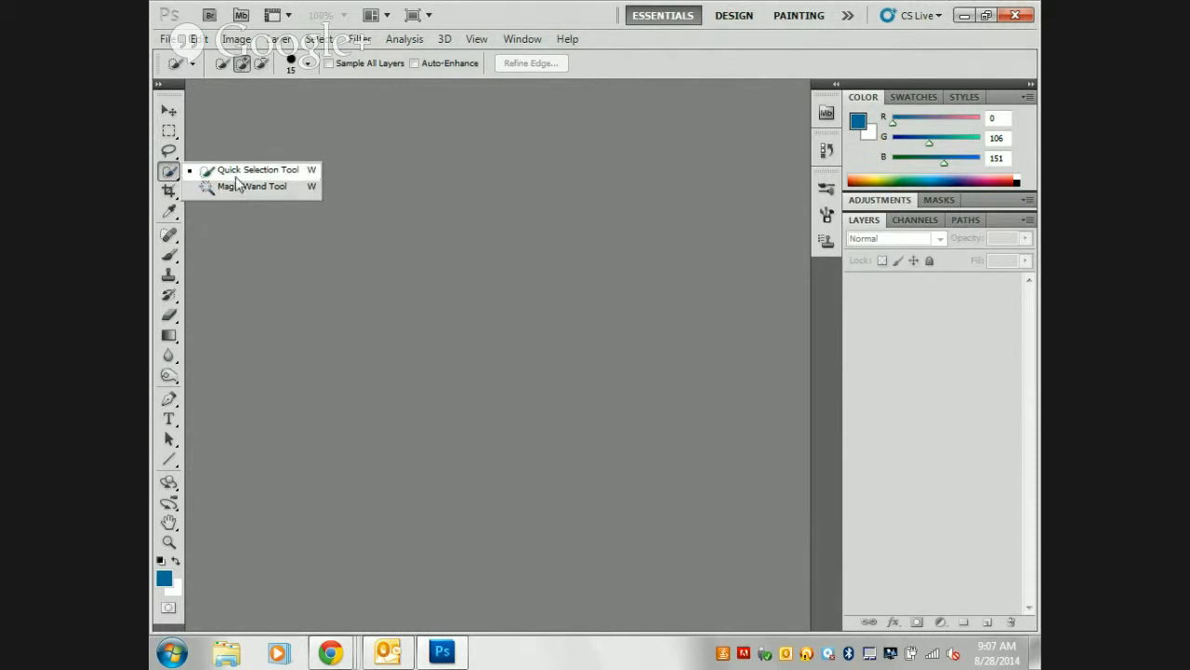
{"action": "left_click", "coordinate": [169, 154]}
{"action": "left_click", "coordinate": [169, 155]}
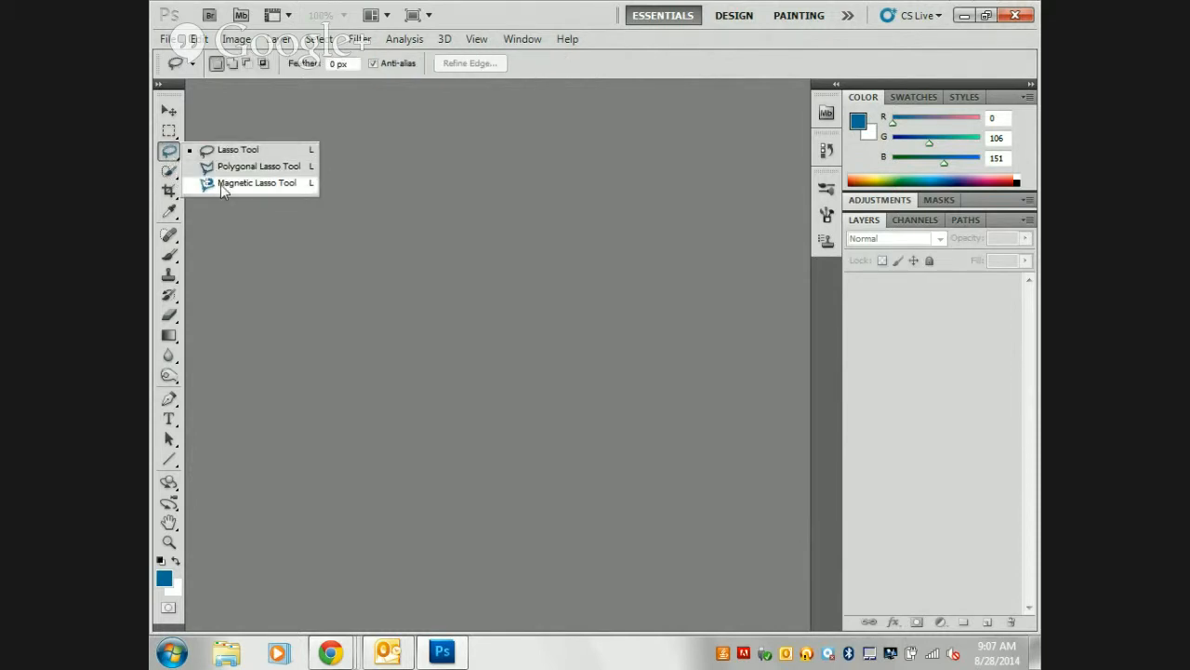
{"action": "left_click", "coordinate": [169, 191]}
{"action": "left_click", "coordinate": [169, 211]}
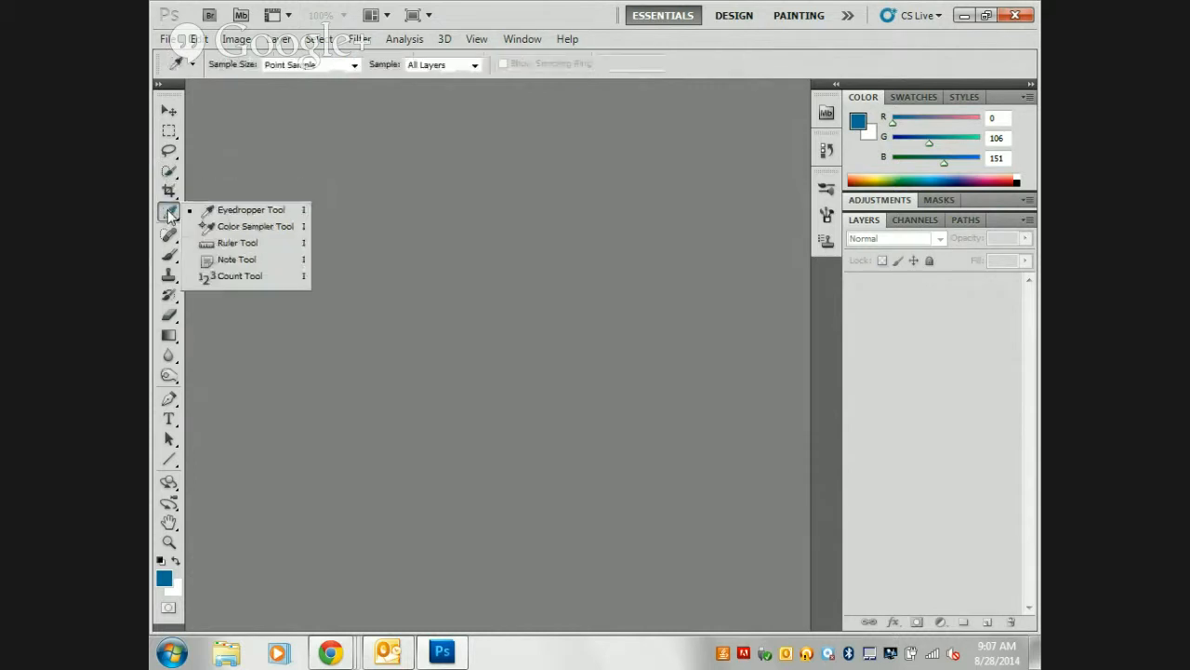
{"action": "left_click", "coordinate": [168, 191]}
{"action": "left_click", "coordinate": [168, 171]}
{"action": "right_click", "coordinate": [169, 154]}
{"action": "right_click", "coordinate": [170, 173]}
{"action": "right_click", "coordinate": [169, 192]}
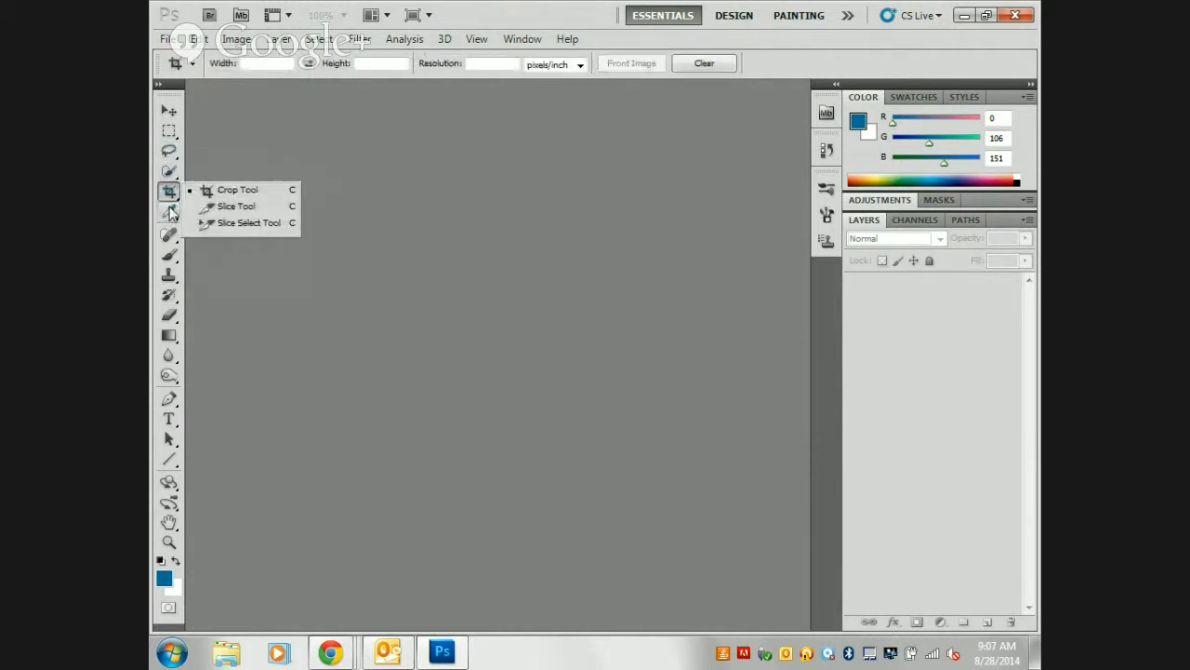
{"action": "right_click", "coordinate": [171, 212]}
{"action": "right_click", "coordinate": [169, 193]}
{"action": "right_click", "coordinate": [169, 154]}
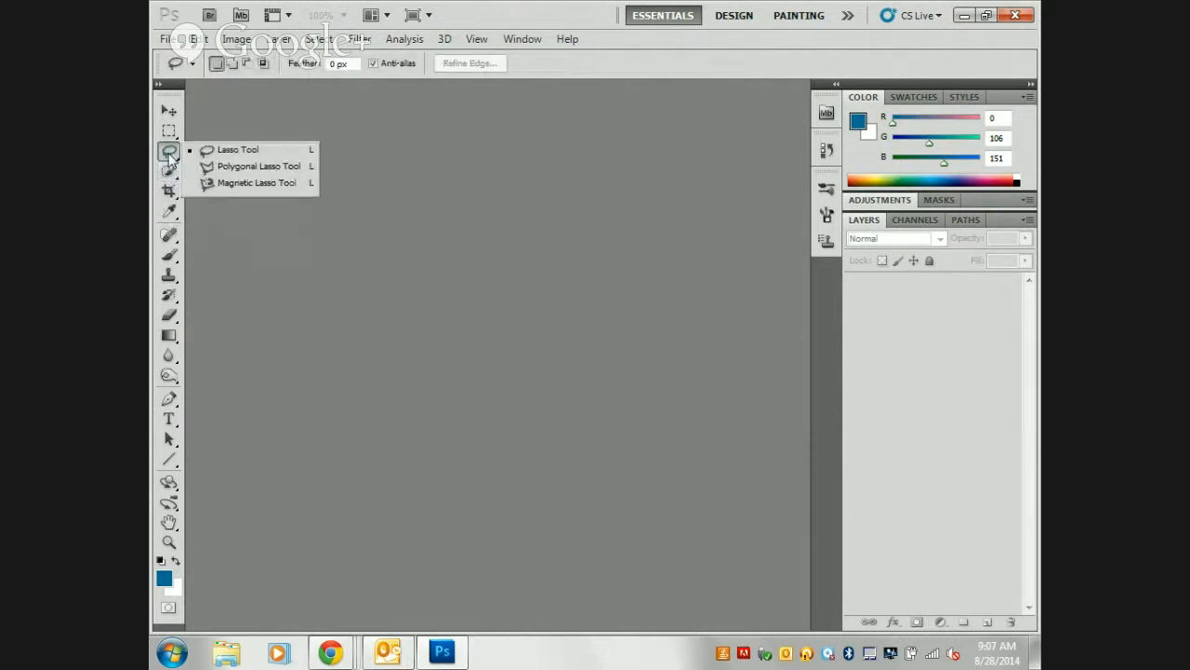
{"action": "left_click", "coordinate": [164, 157]}
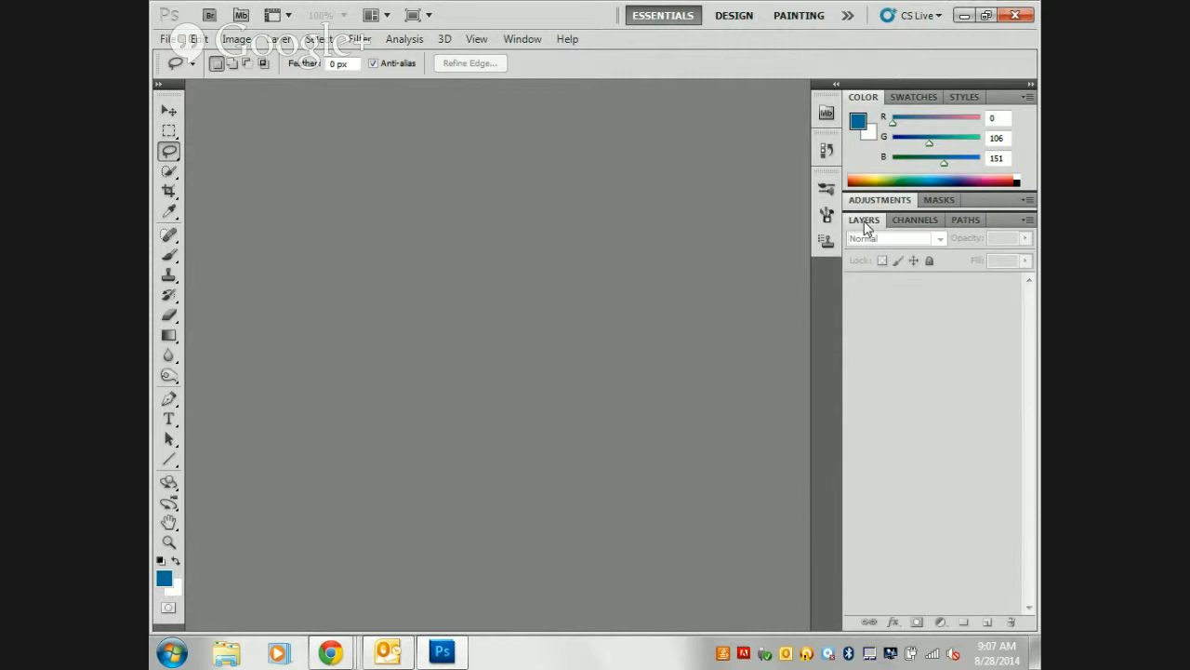
- Show the Brush panel to view its options and collapse it again
{"action": "left_click", "coordinate": [523, 38]}
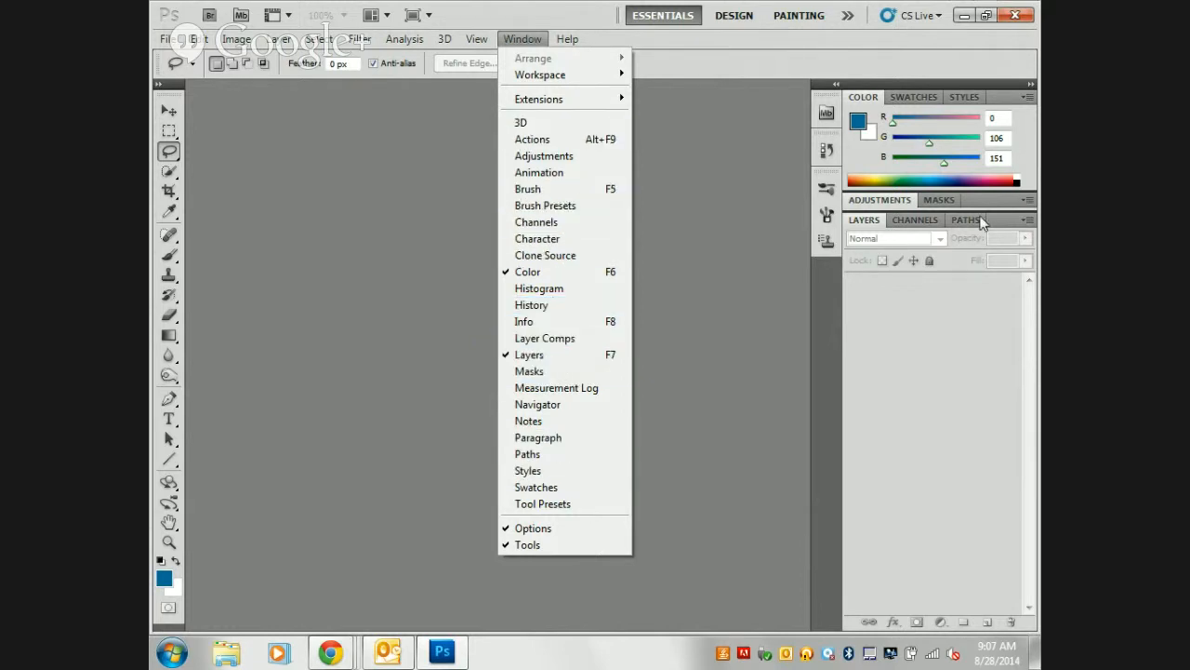
{"action": "left_click", "coordinate": [544, 190]}
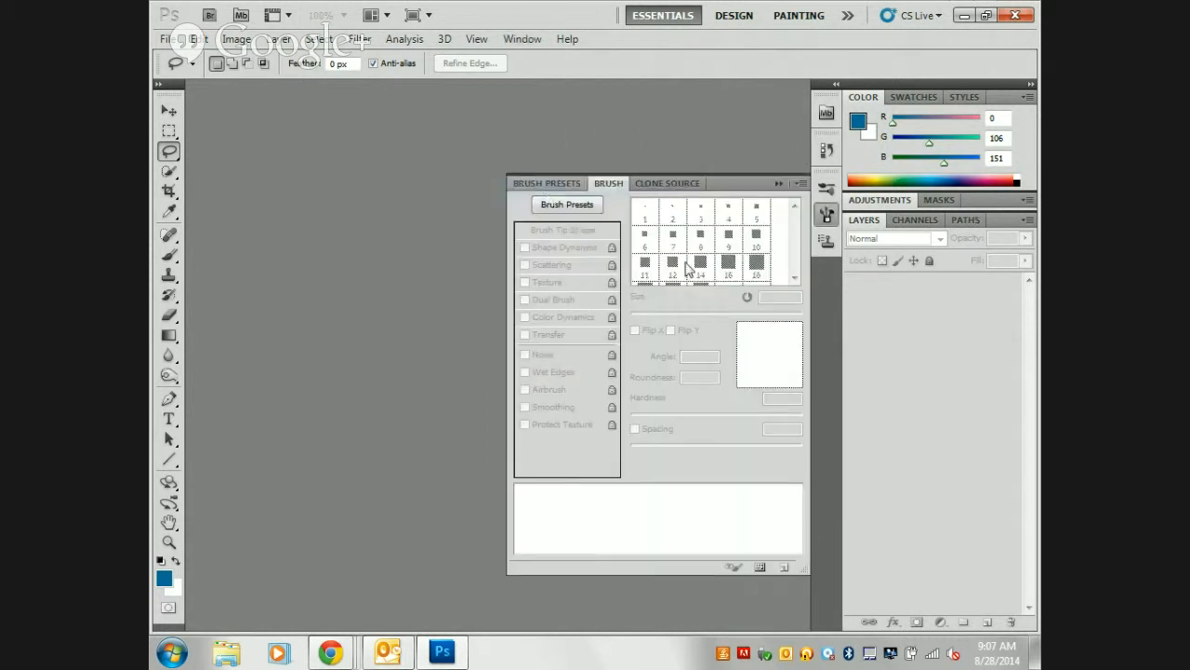
{"action": "left_click", "coordinate": [778, 183]}
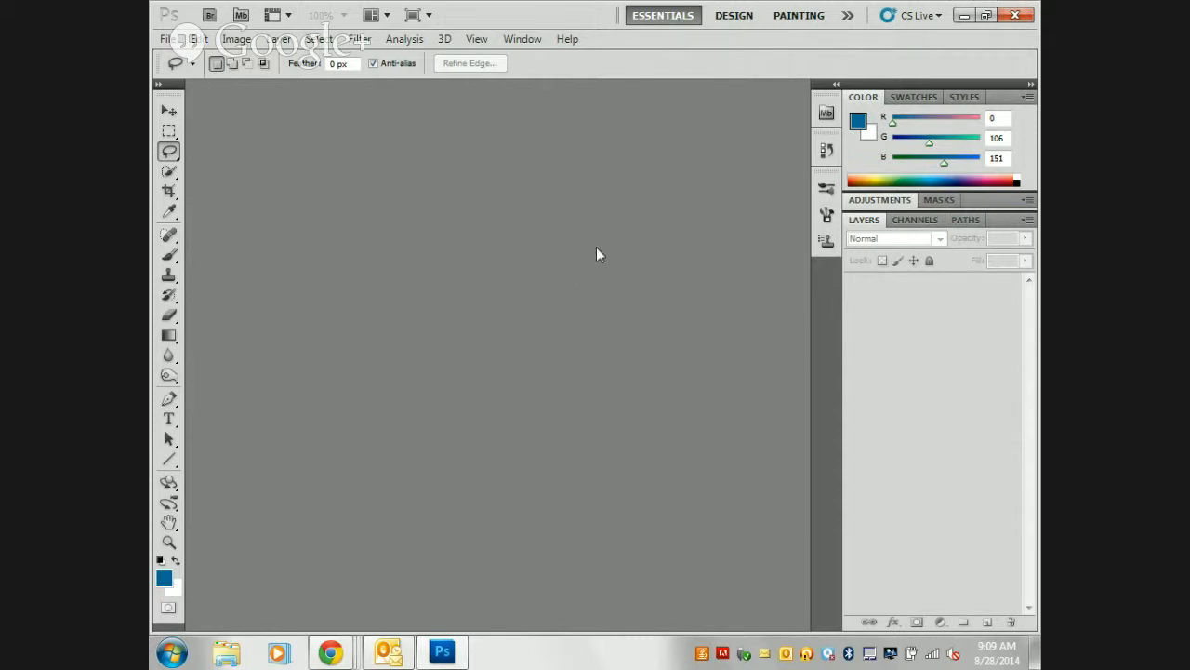
{"action": "left_click", "coordinate": [166, 39]}
{"action": "left_click", "coordinate": [165, 39]}
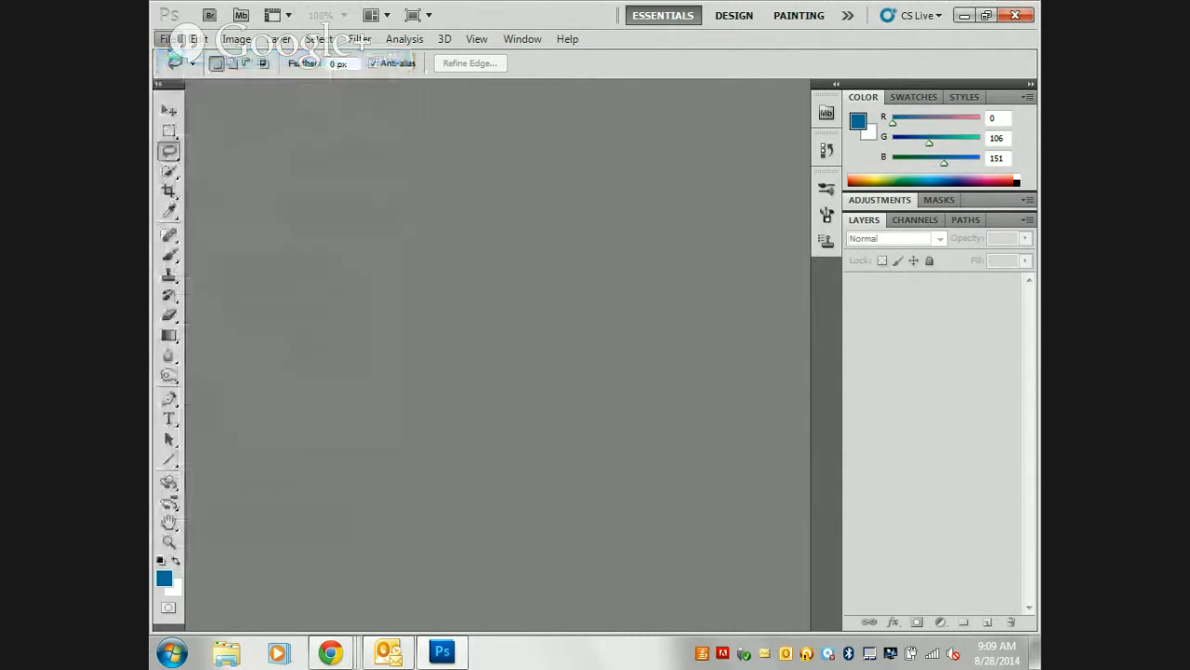
{"action": "left_click_drag", "start_coordinate": [614, 128], "coordinate": [443, 135]}
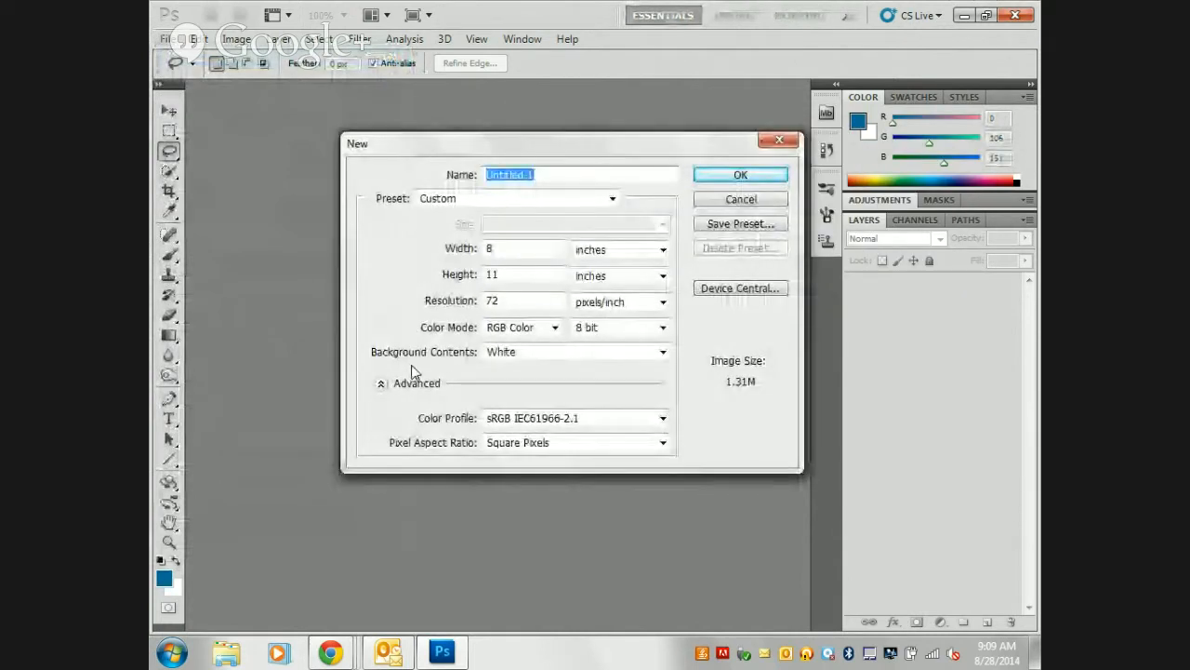
{"action": "left_click", "coordinate": [773, 141]}
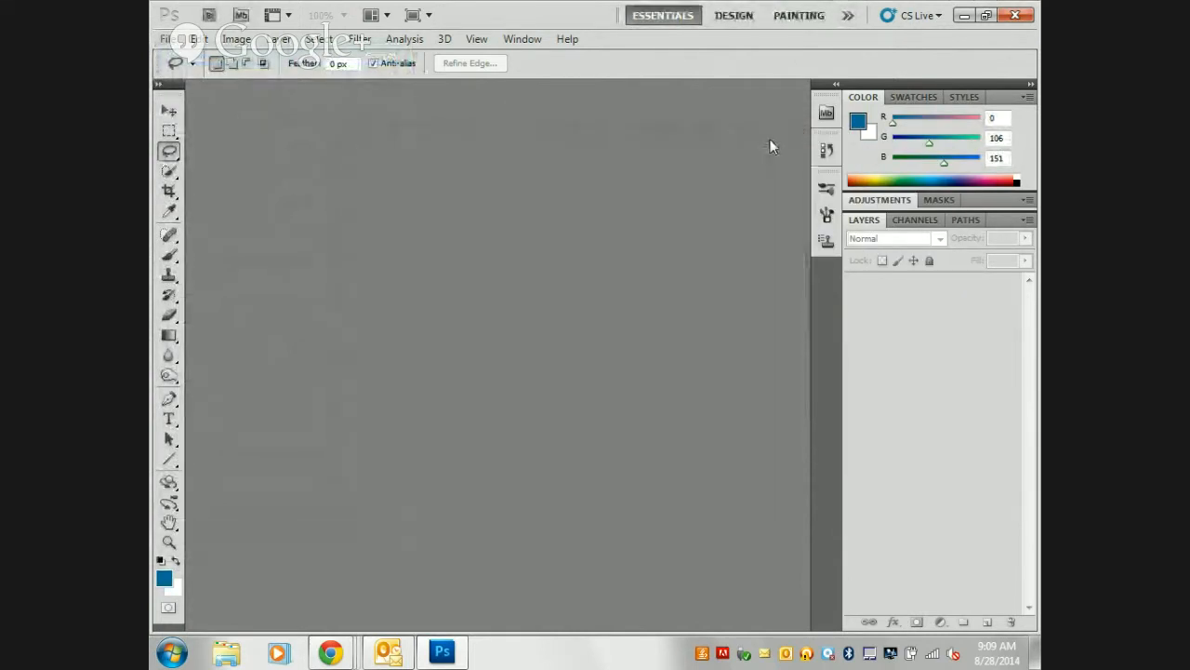
- Start a new document using the U.S. Paper preset with the Letter size
{"action": "key", "text": "ctrl+n"}
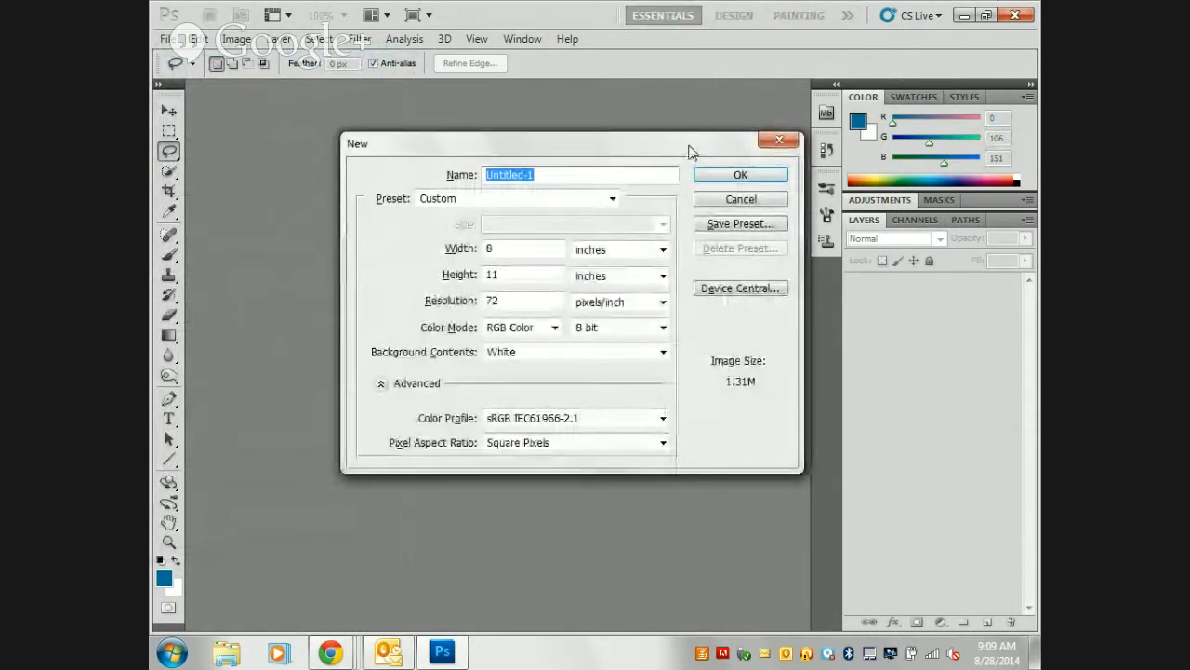
{"action": "left_click_drag", "start_coordinate": [656, 151], "coordinate": [582, 167]}
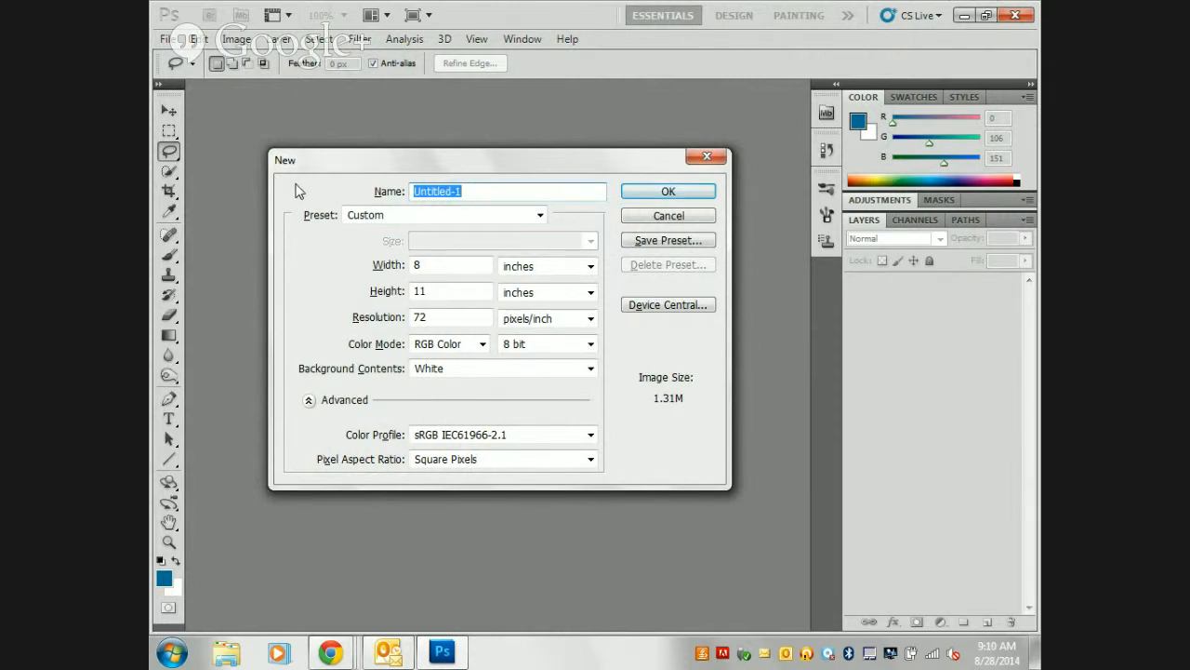
{"action": "left_click_drag", "start_coordinate": [478, 192], "coordinate": [401, 193]}
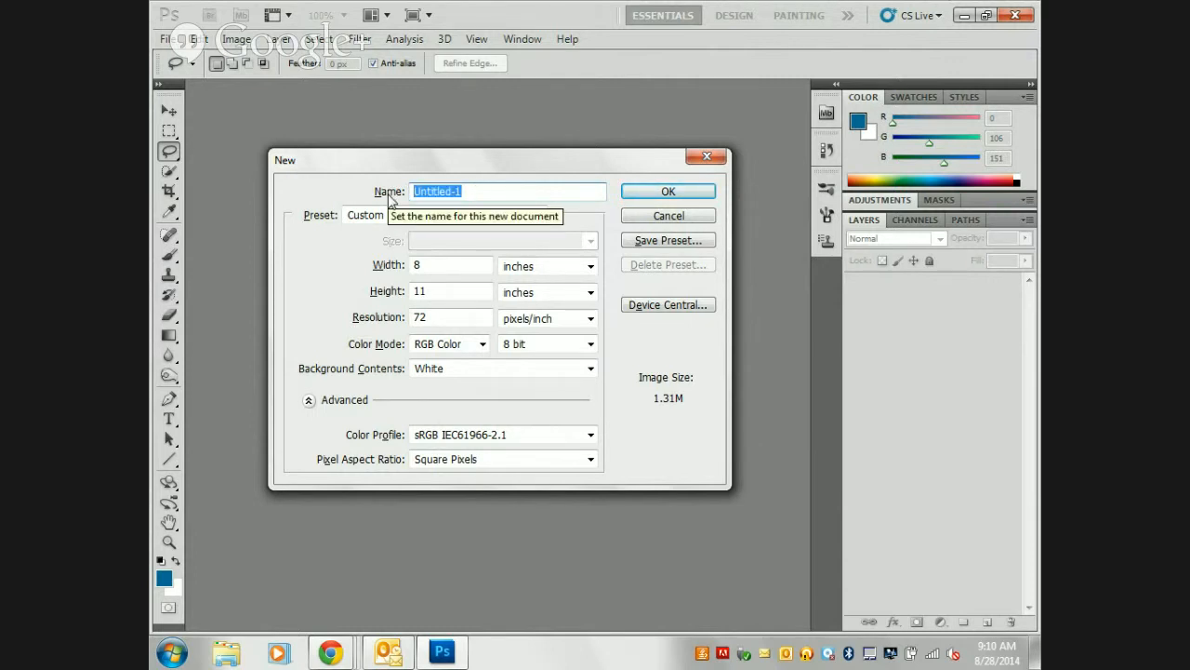
{"action": "left_click", "coordinate": [479, 193]}
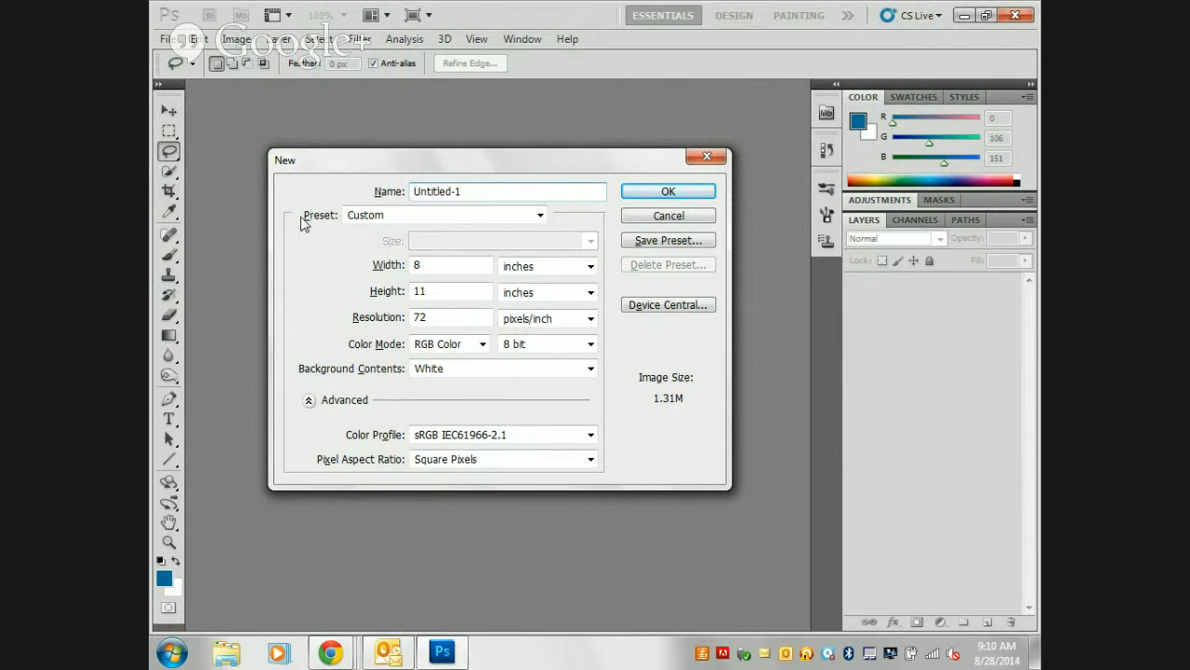
{"action": "left_click", "coordinate": [539, 216]}
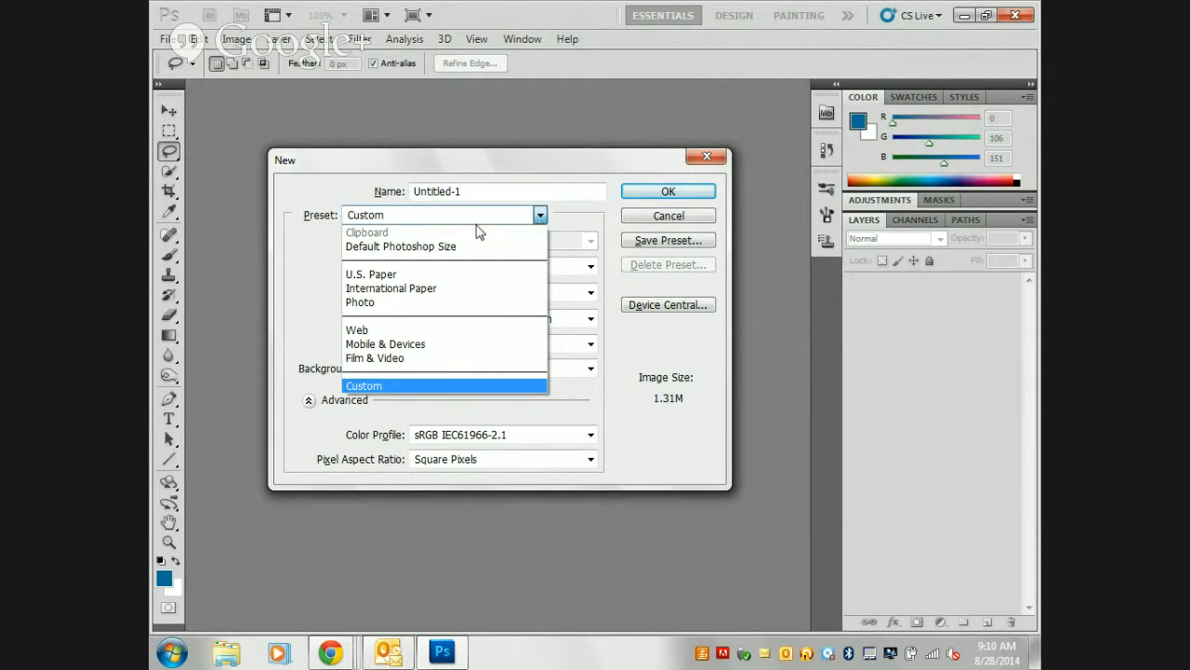
{"action": "left_click", "coordinate": [379, 275]}
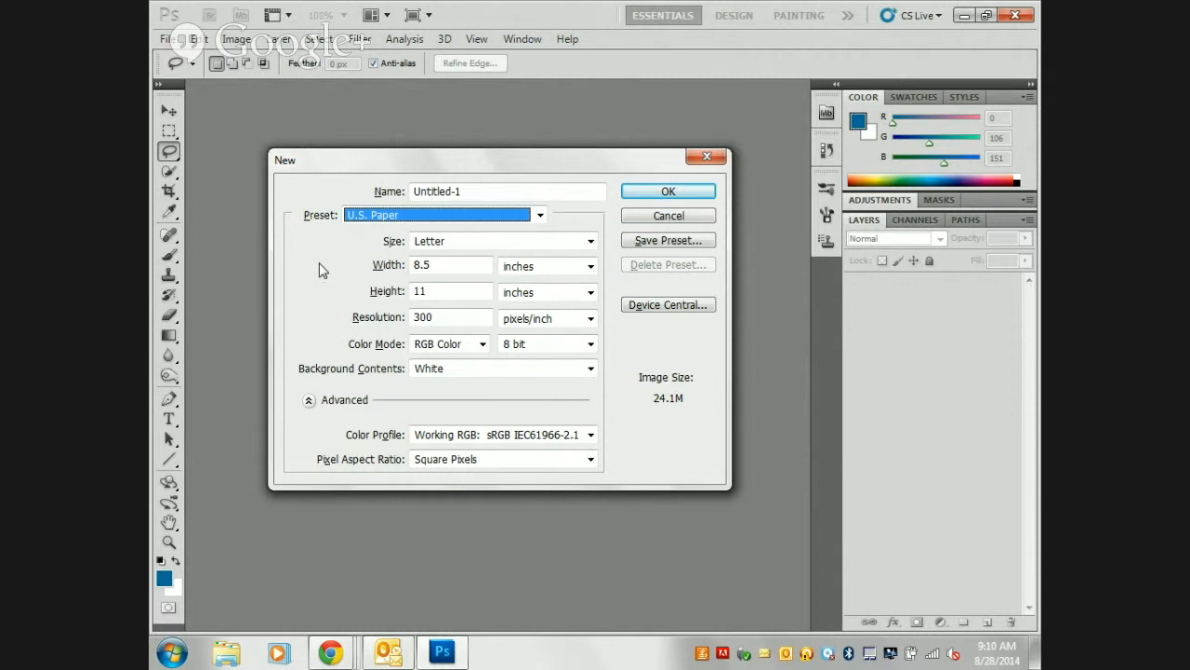
{"action": "left_click", "coordinate": [591, 240]}
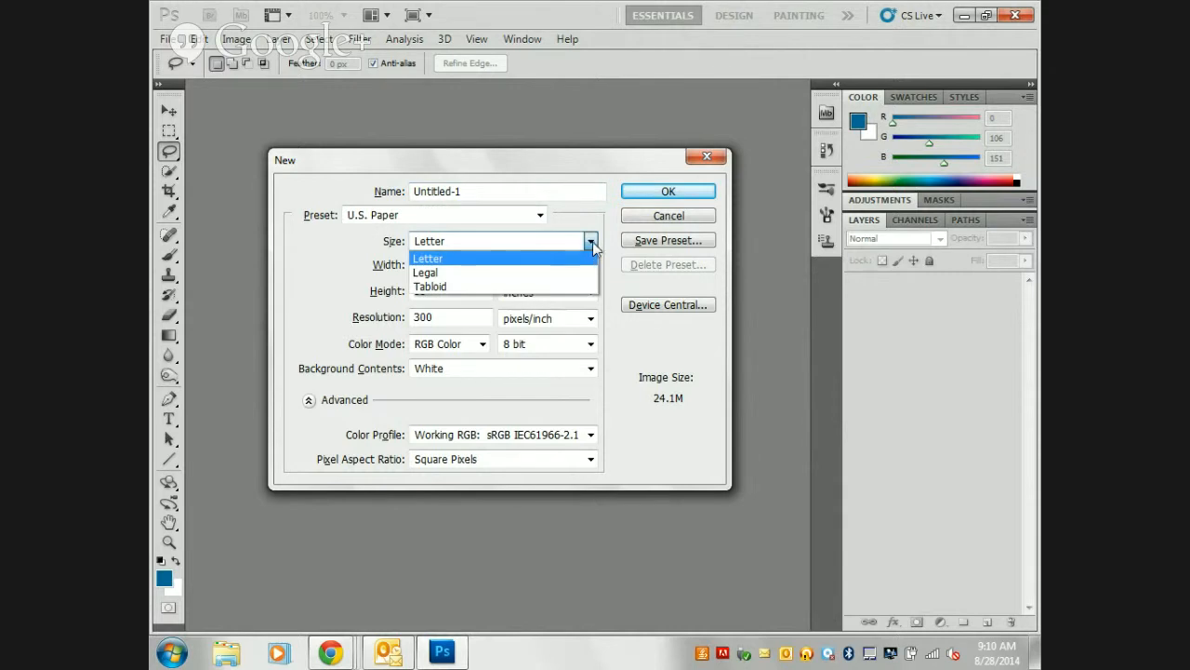
{"action": "left_click", "coordinate": [593, 242]}
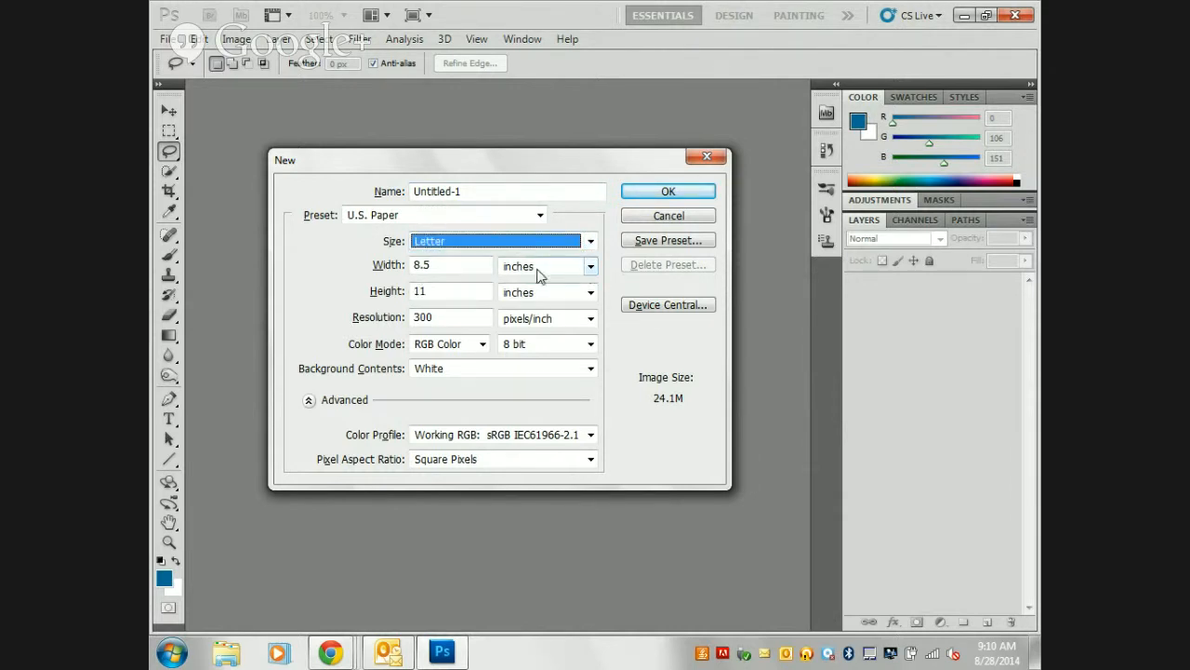
- Try to set the new document's width to 8.5 with pixels as the unit
{"action": "left_click", "coordinate": [590, 268]}
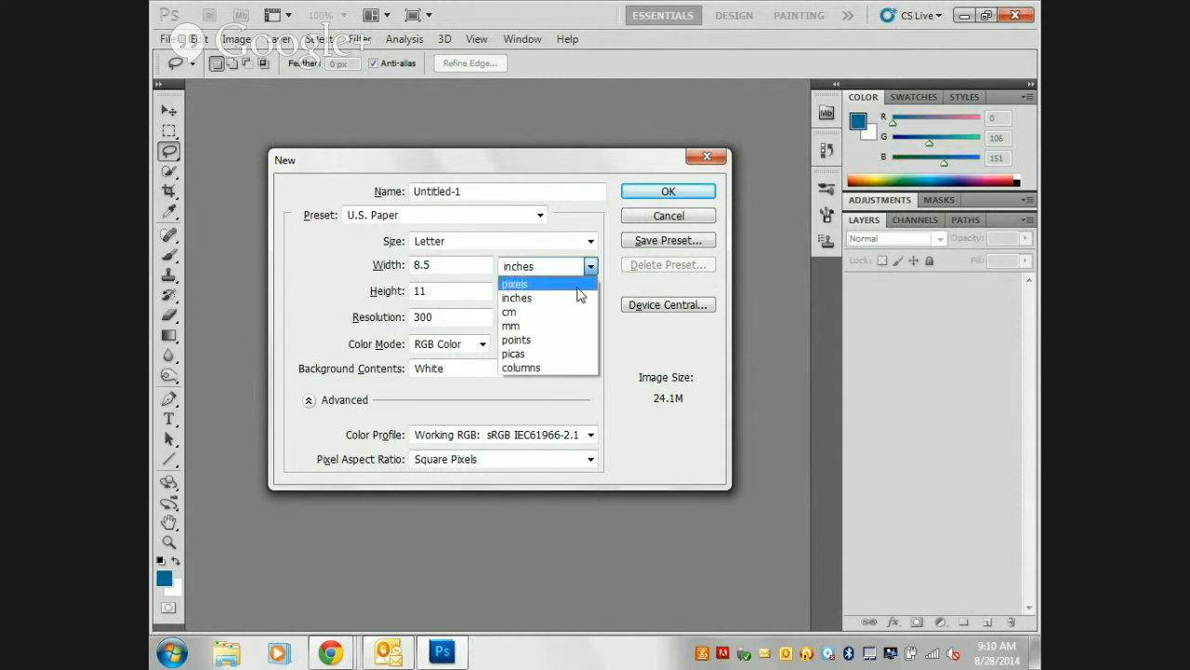
{"action": "left_click", "coordinate": [577, 284]}
{"action": "left_click_drag", "start_coordinate": [490, 265], "coordinate": [313, 264]}
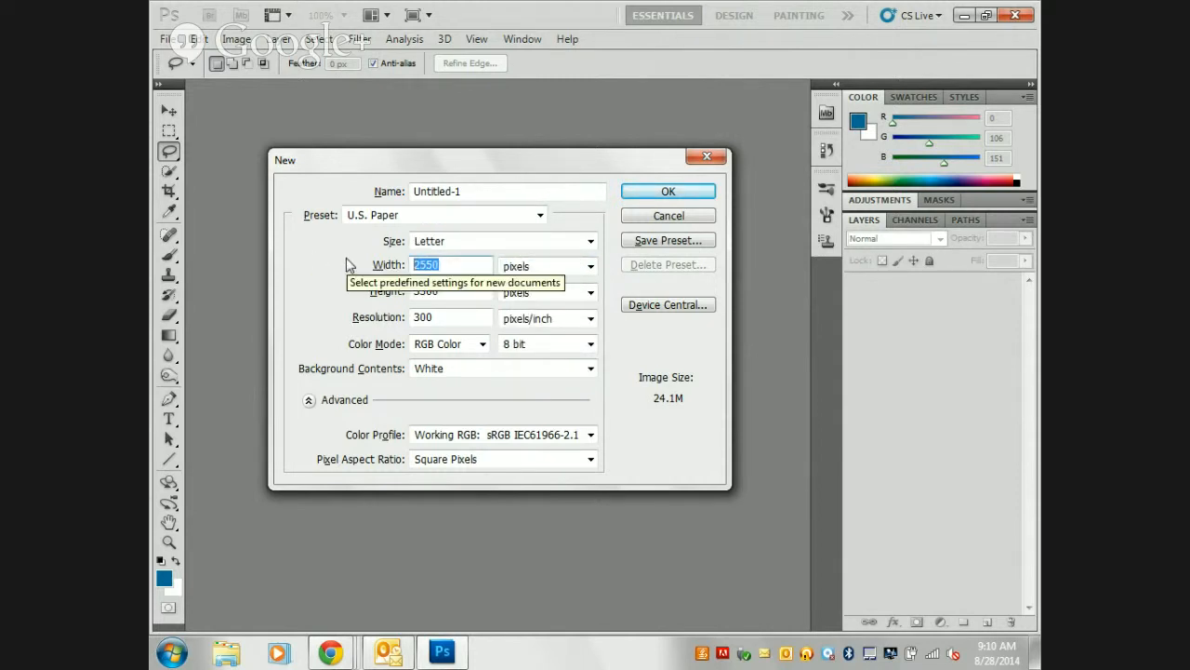
{"action": "type", "text": "8.5"}
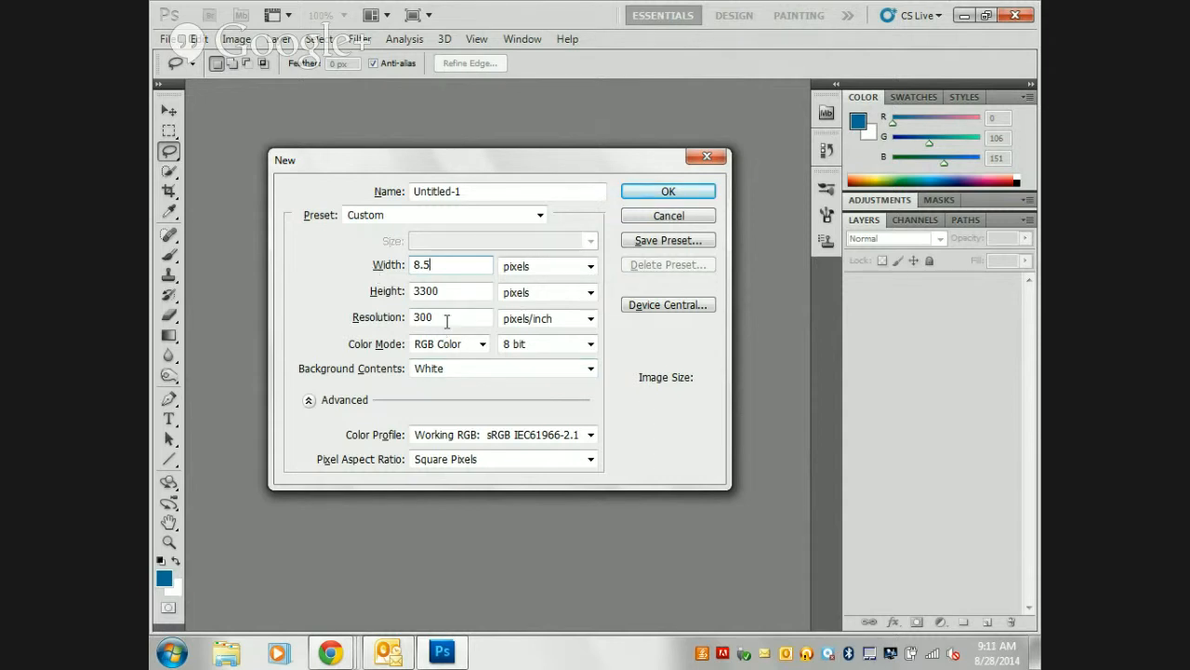
{"action": "left_click", "coordinate": [588, 267]}
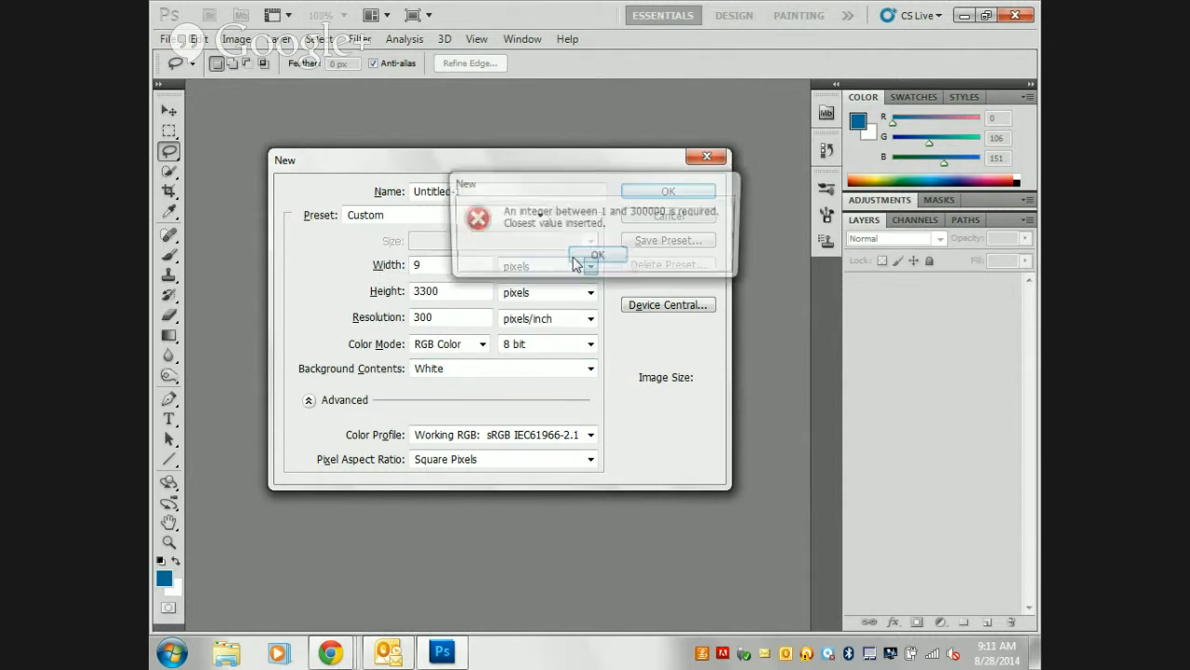
{"action": "left_click", "coordinate": [608, 258]}
- Switch the document's measurement unit to inches and set the width to 8.5
{"action": "left_click", "coordinate": [589, 267]}
{"action": "left_click", "coordinate": [581, 298]}
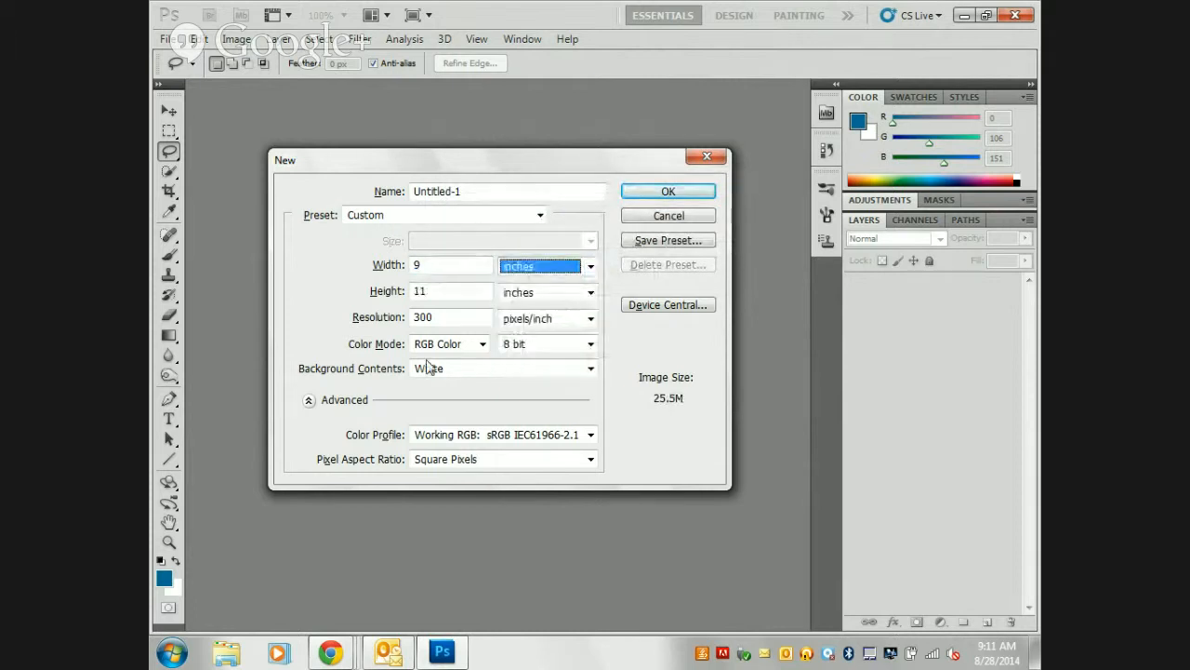
{"action": "key", "text": "shift+Tab"}
{"action": "type", "text": "8.5"}
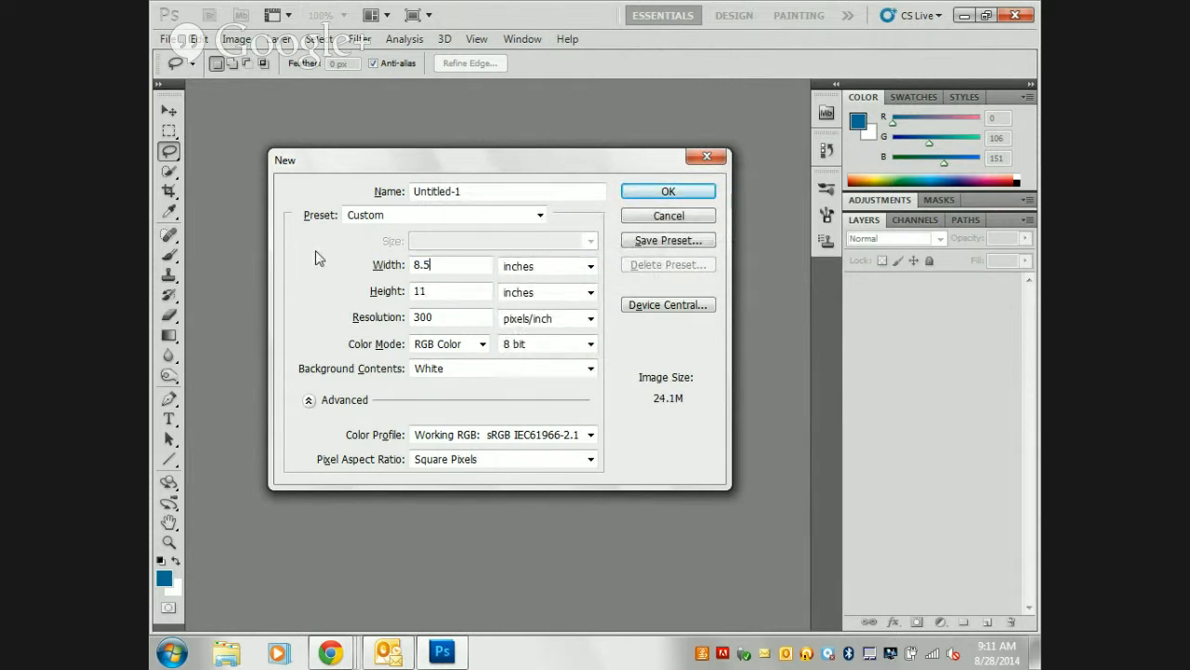
{"action": "key", "text": "Tab"}
{"action": "key", "text": "shift+Tab"}
- Review the color mode choices for the new document and choose RGB Color
{"action": "left_click_drag", "start_coordinate": [435, 318], "coordinate": [402, 318]}
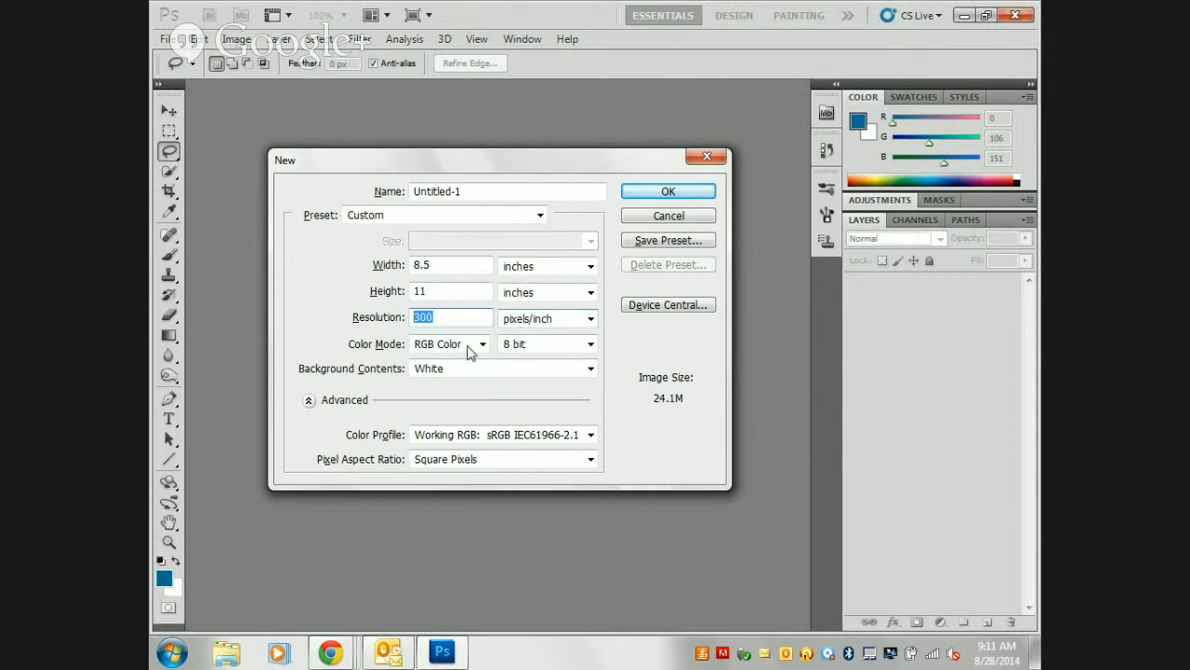
{"action": "left_click", "coordinate": [482, 344]}
{"action": "left_click", "coordinate": [482, 346]}
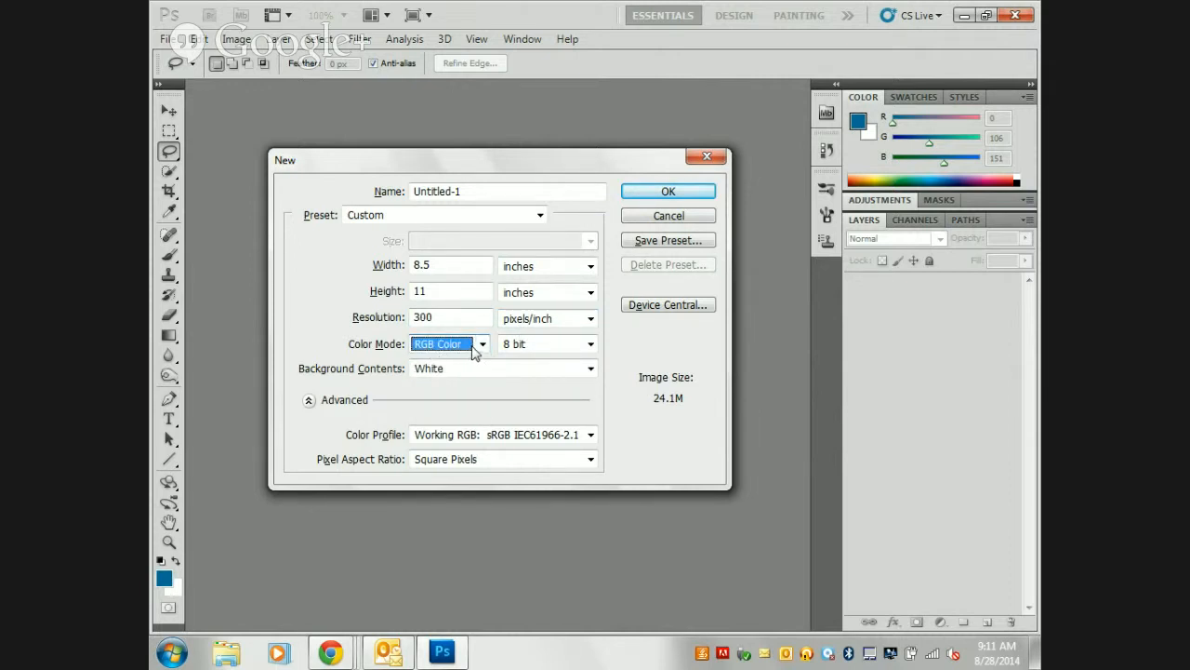
{"action": "left_click", "coordinate": [473, 349]}
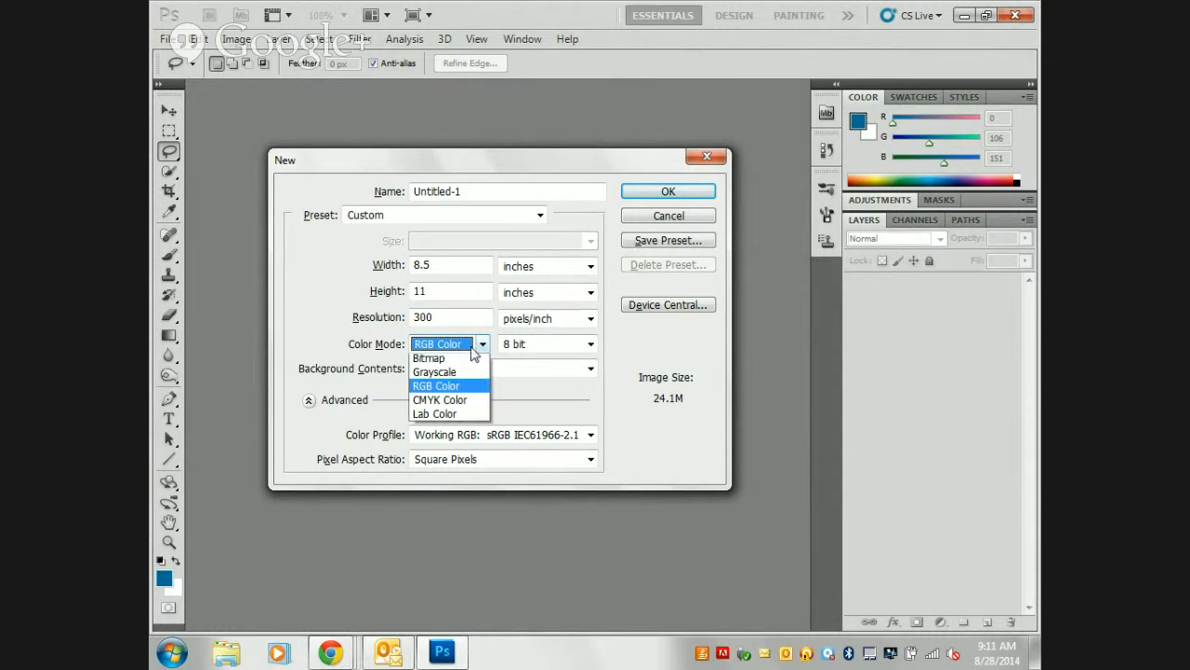
{"action": "left_click", "coordinate": [430, 391]}
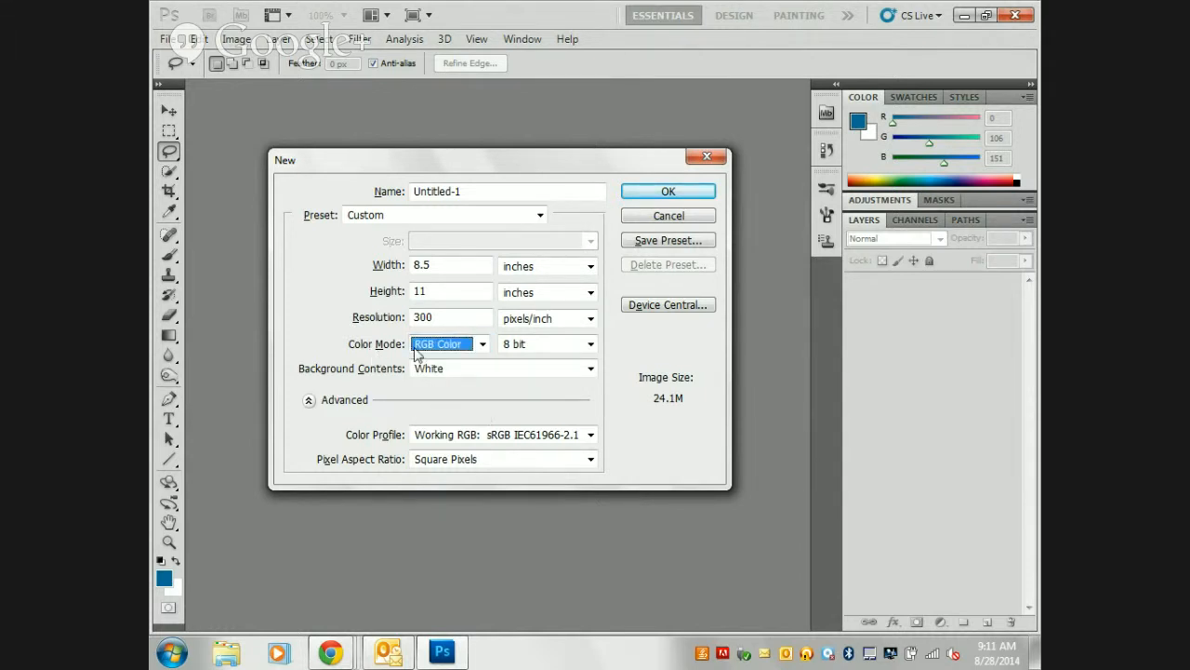
{"action": "left_click", "coordinate": [453, 349]}
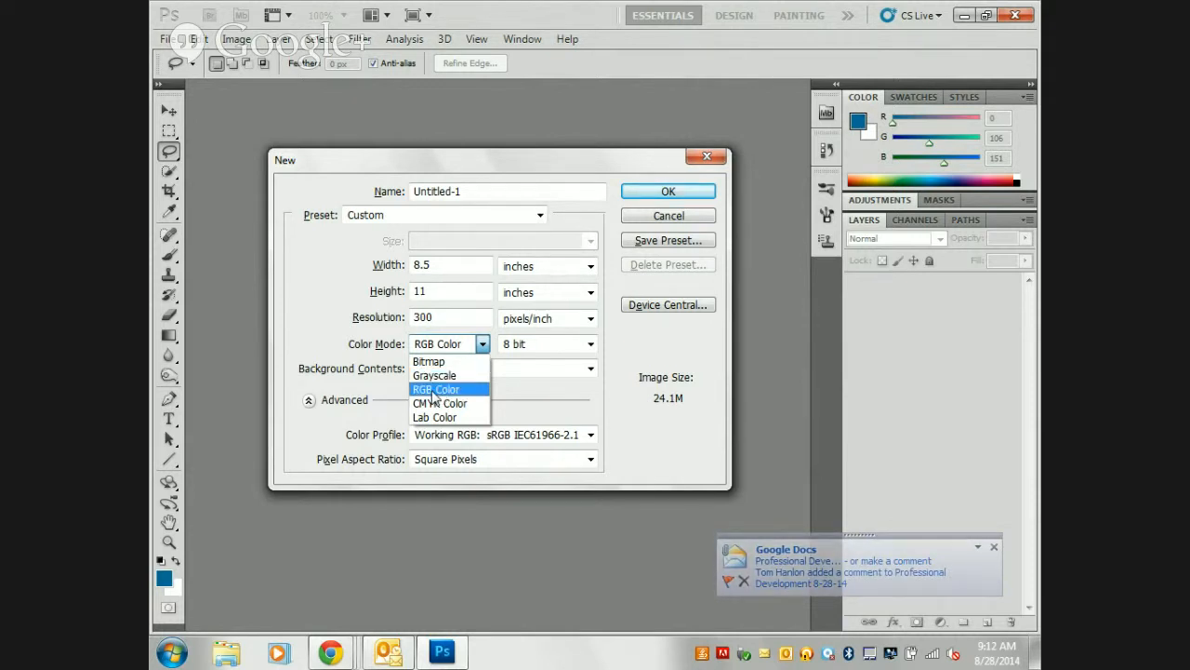
{"action": "left_click", "coordinate": [435, 390]}
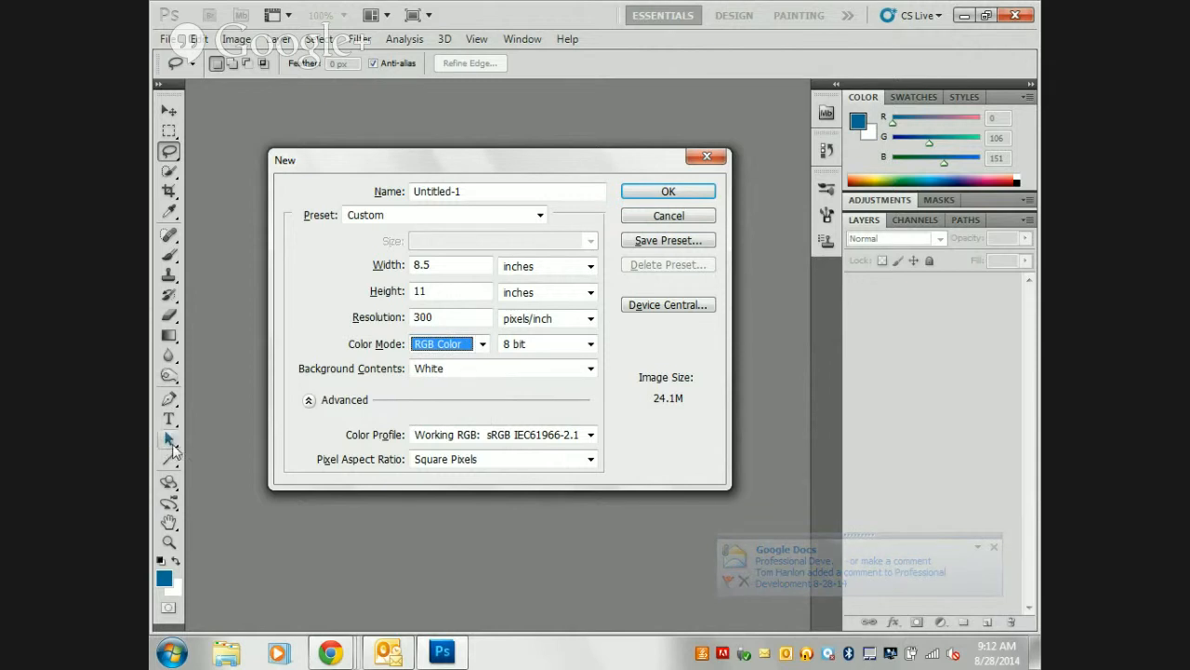
- Review the background contents choices for the new document and choose White
{"action": "left_click", "coordinate": [591, 370]}
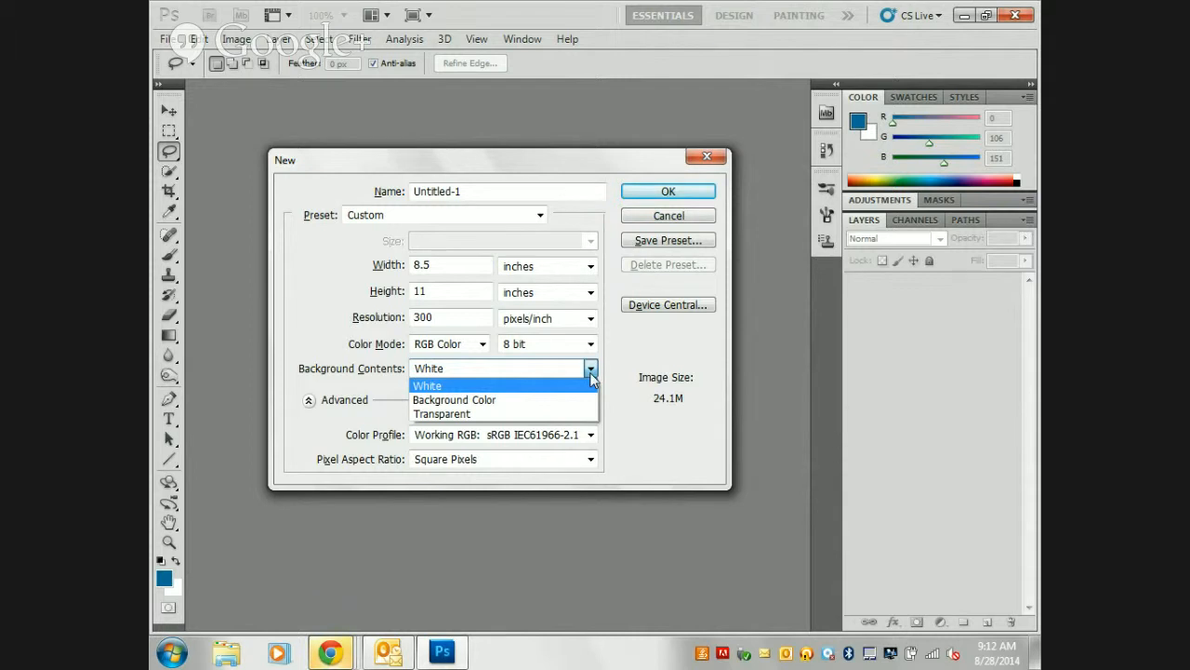
{"action": "left_click", "coordinate": [463, 385]}
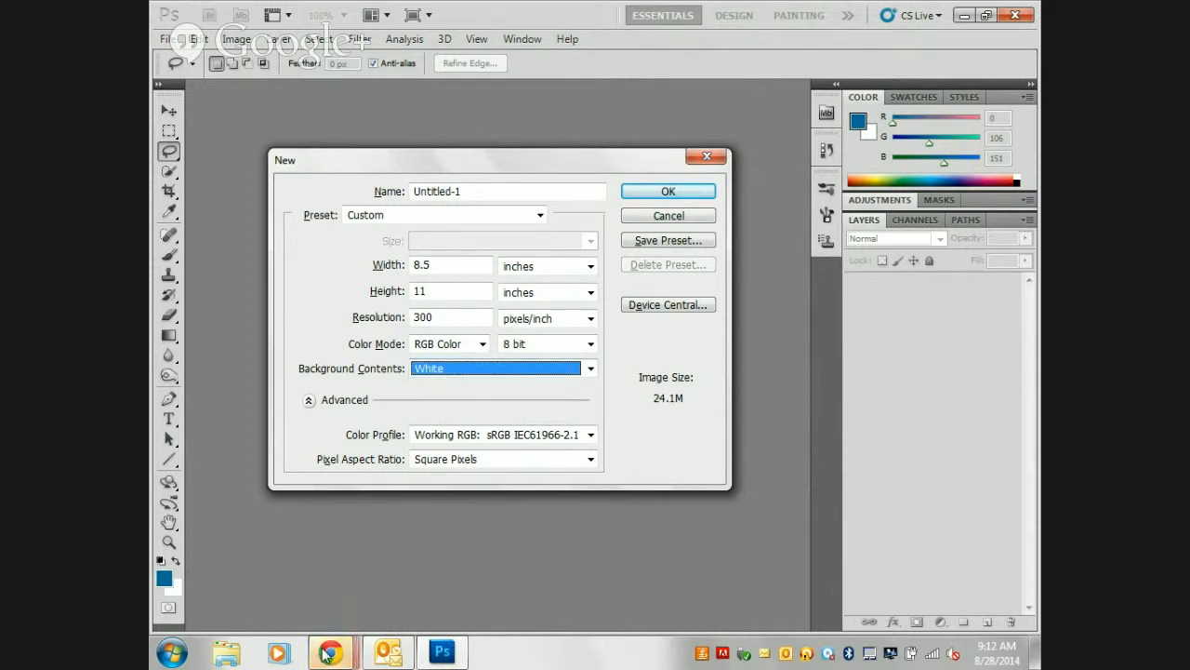
- Check the open Google+ Hangouts windows in Chrome, return to Photoshop and hide the screen-sharing notice
{"action": "mouse_move", "coordinate": [321, 656]}
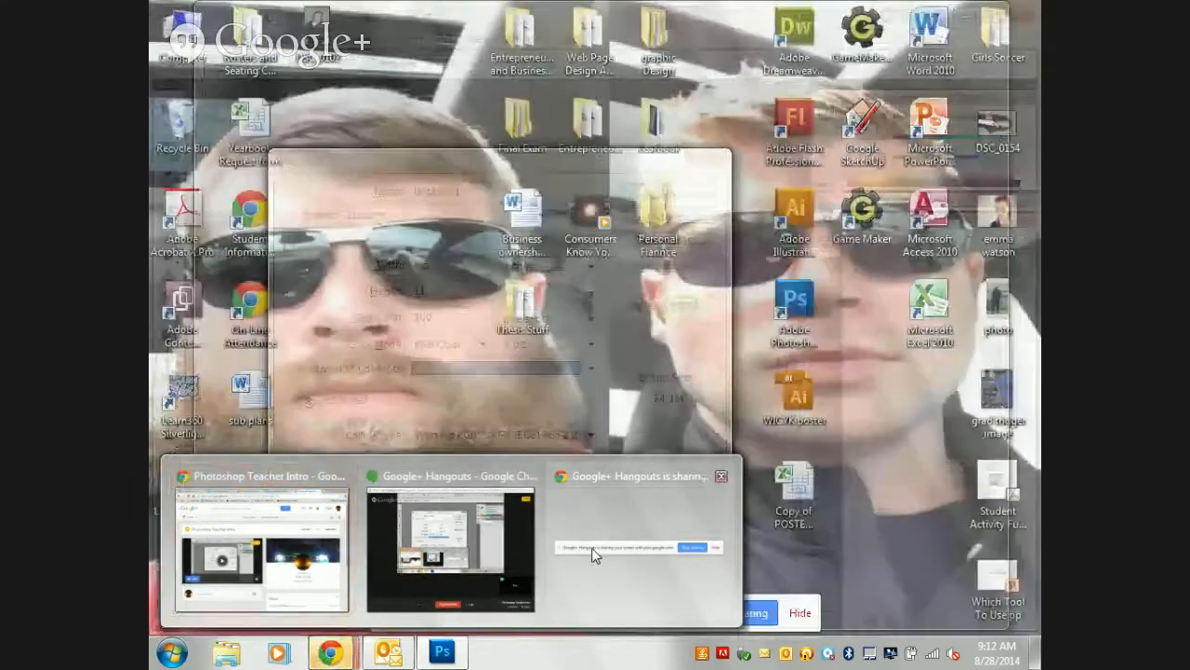
{"action": "left_click", "coordinate": [593, 554]}
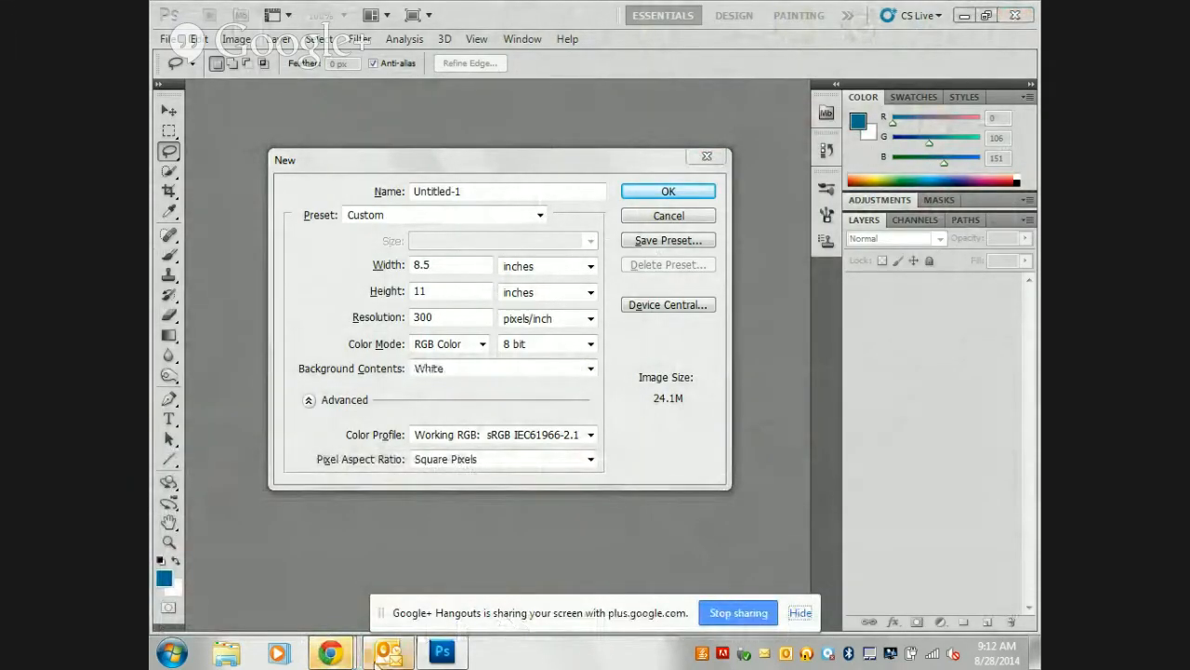
{"action": "mouse_move", "coordinate": [337, 640]}
{"action": "left_click", "coordinate": [444, 550]}
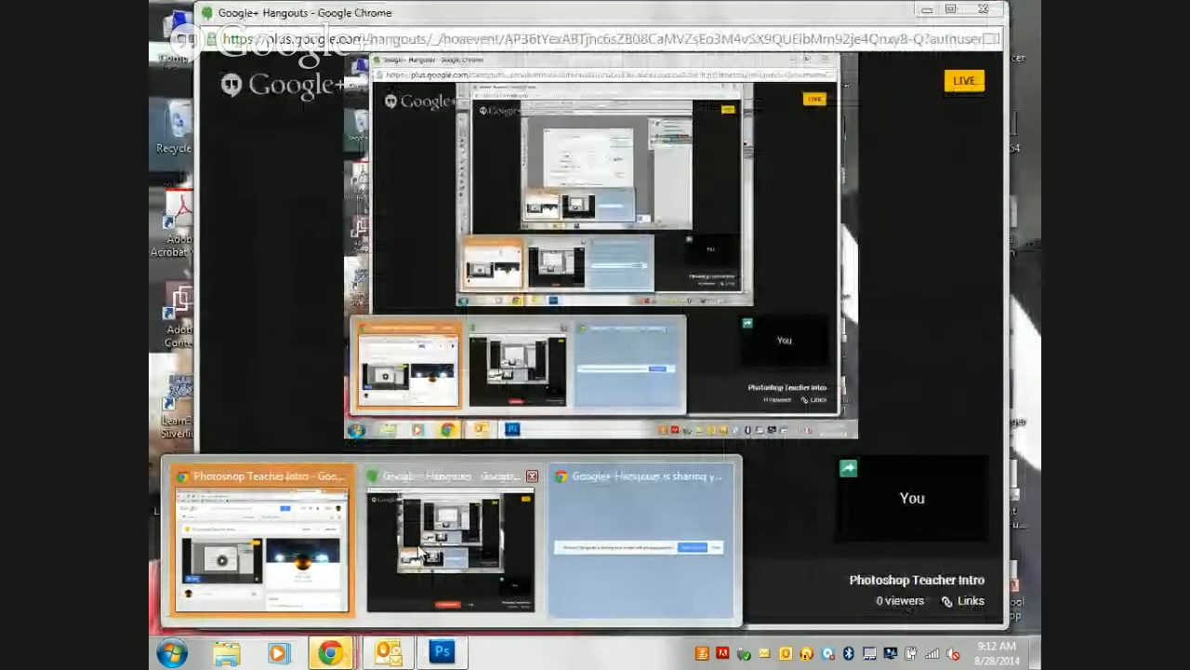
{"action": "mouse_move", "coordinate": [335, 644]}
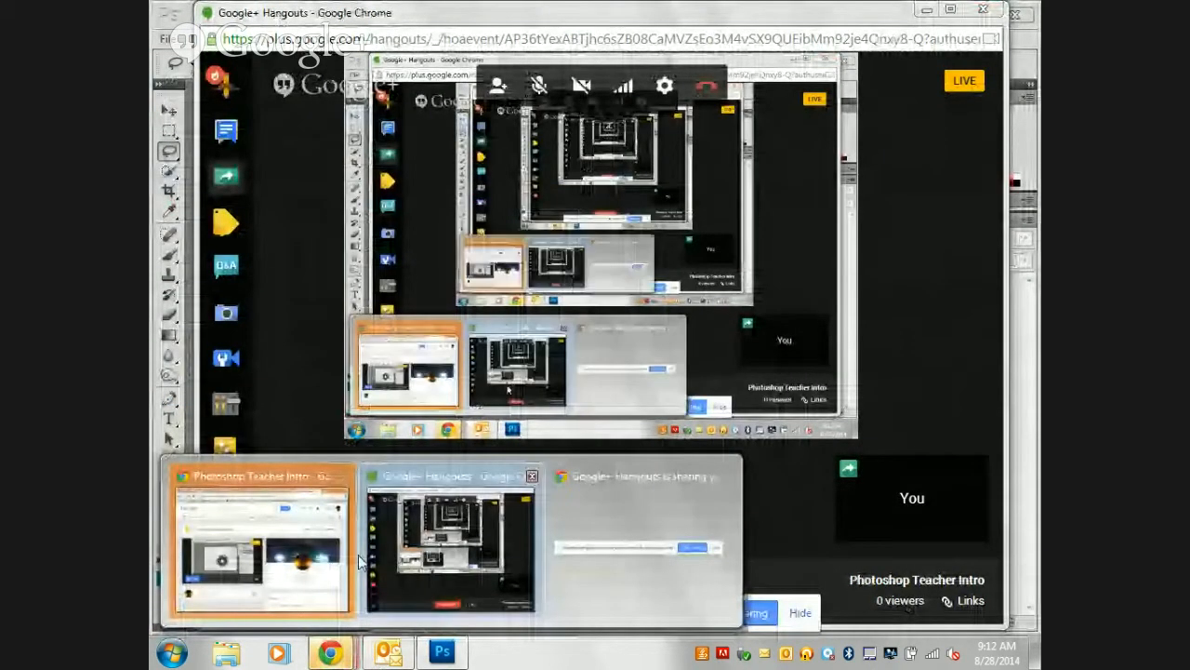
{"action": "left_click", "coordinate": [442, 652]}
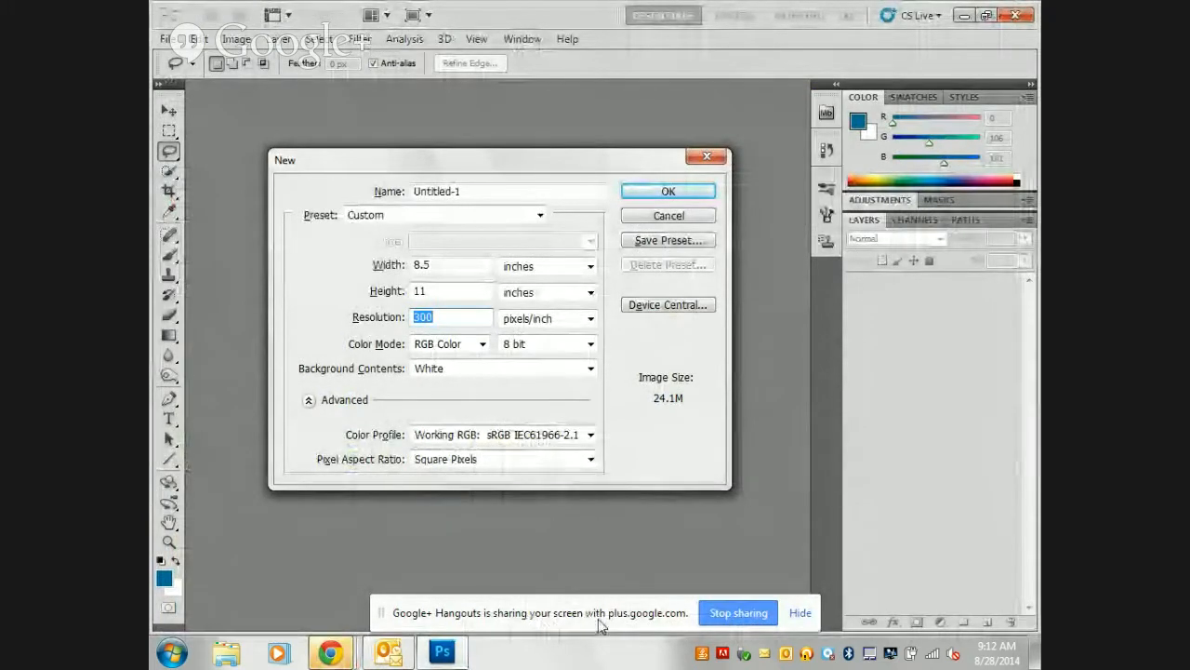
{"action": "left_click", "coordinate": [802, 614]}
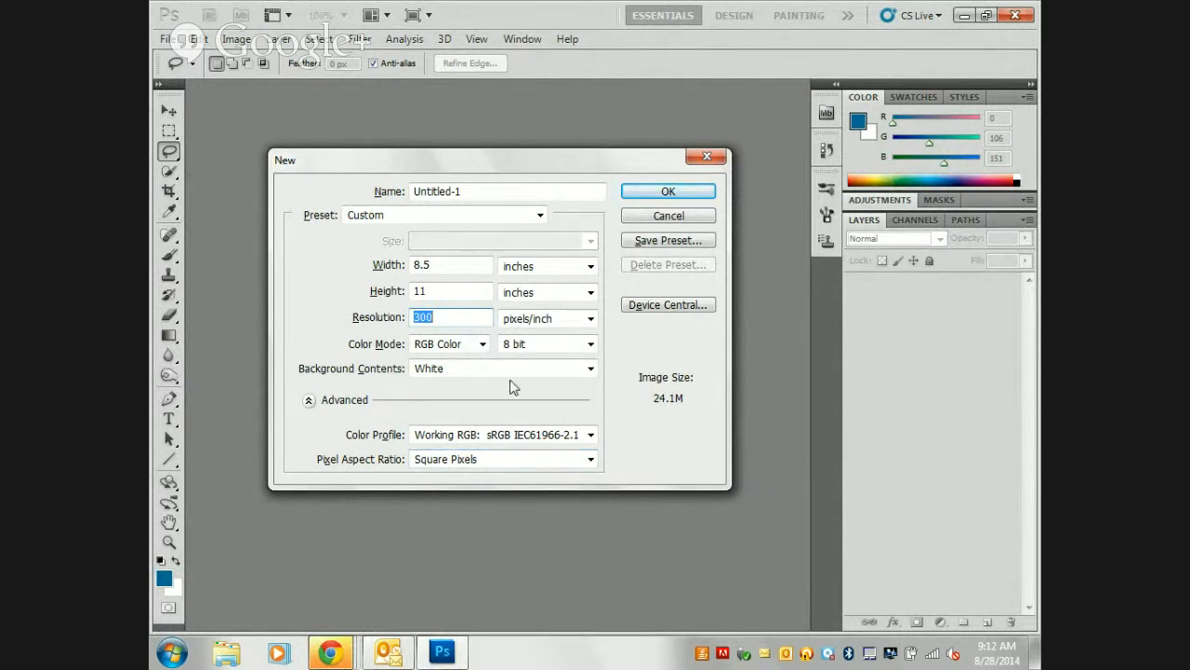
- Apply the U.S. Paper preset at Letter size and create the new document
{"action": "left_click", "coordinate": [383, 223]}
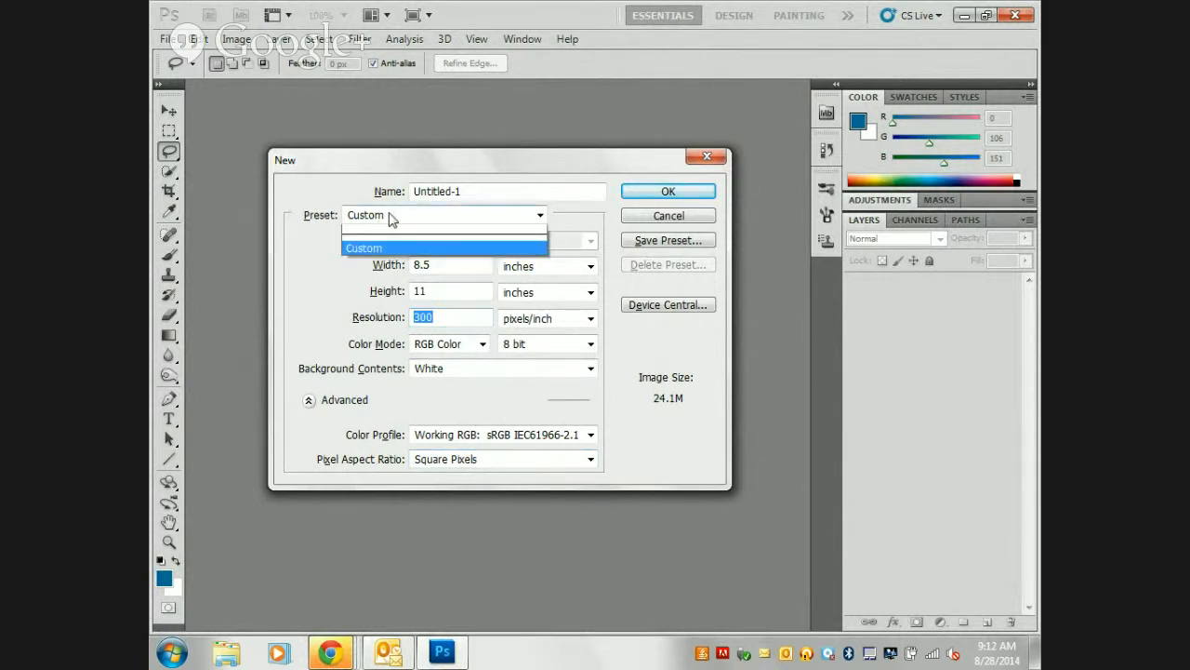
{"action": "key", "text": "Down"}
{"action": "key", "text": "Return"}
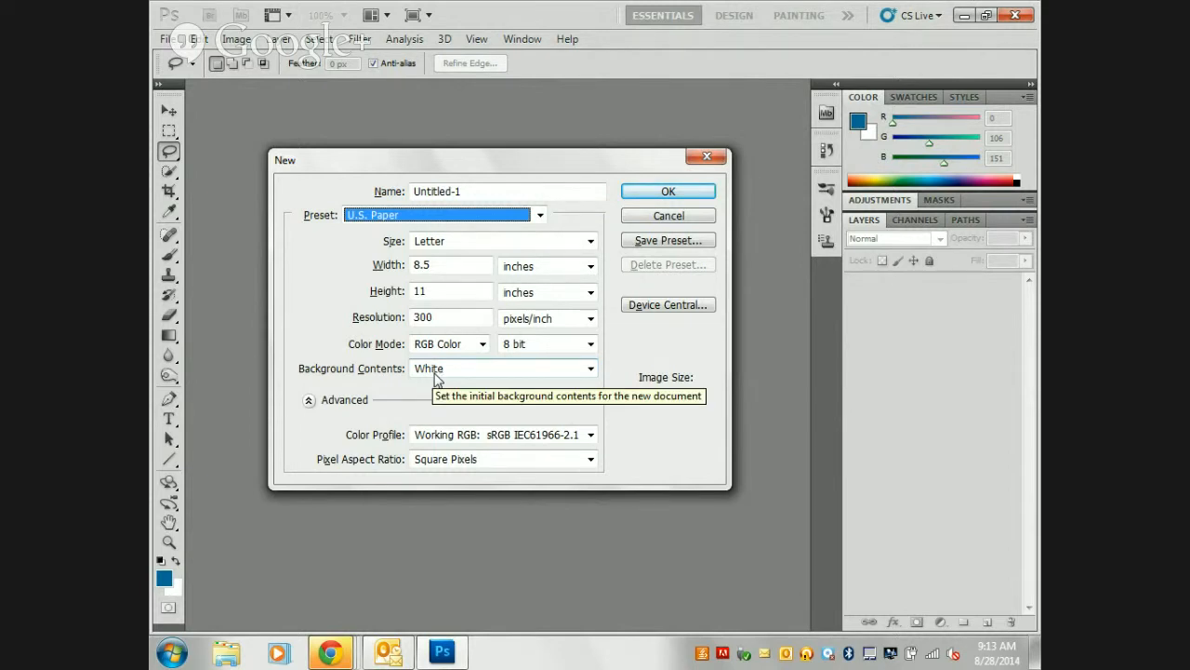
{"action": "left_click", "coordinate": [666, 192]}
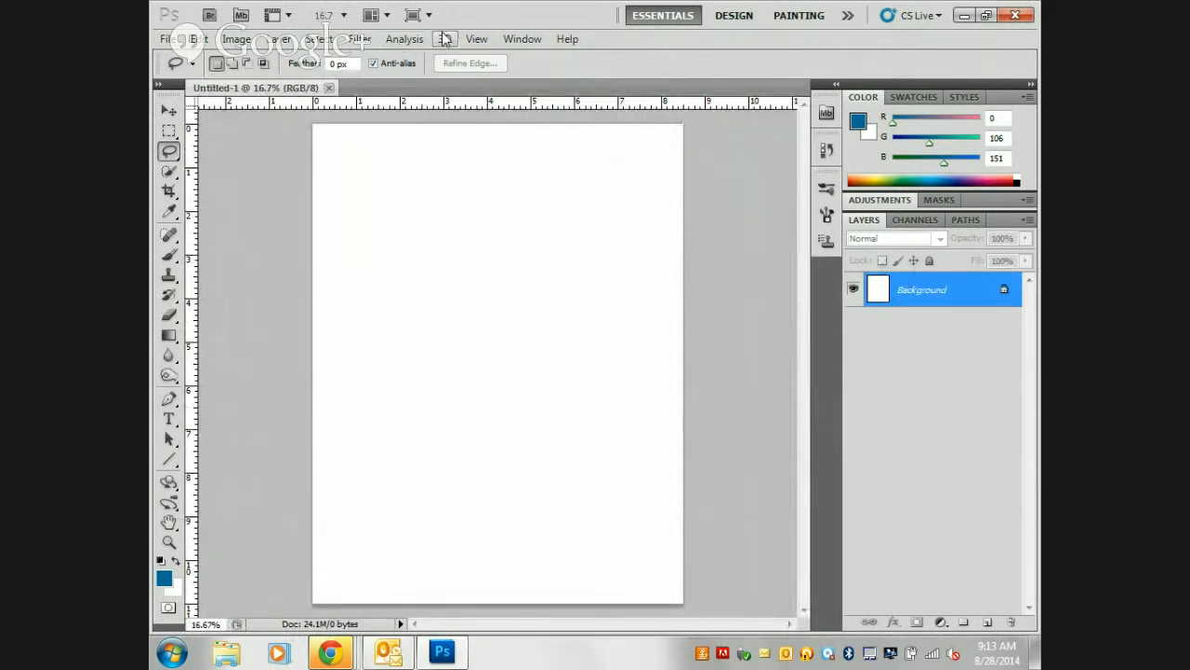
- Hide the rulers around the document canvas
{"action": "left_click", "coordinate": [477, 41]}
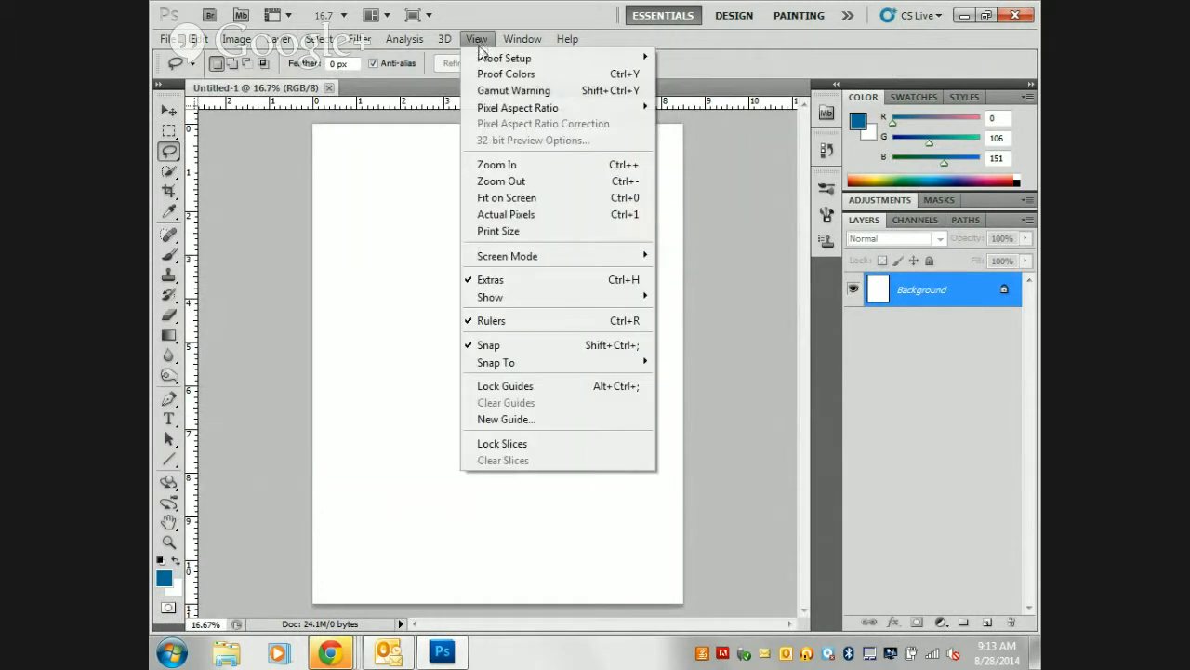
{"action": "left_click", "coordinate": [516, 320]}
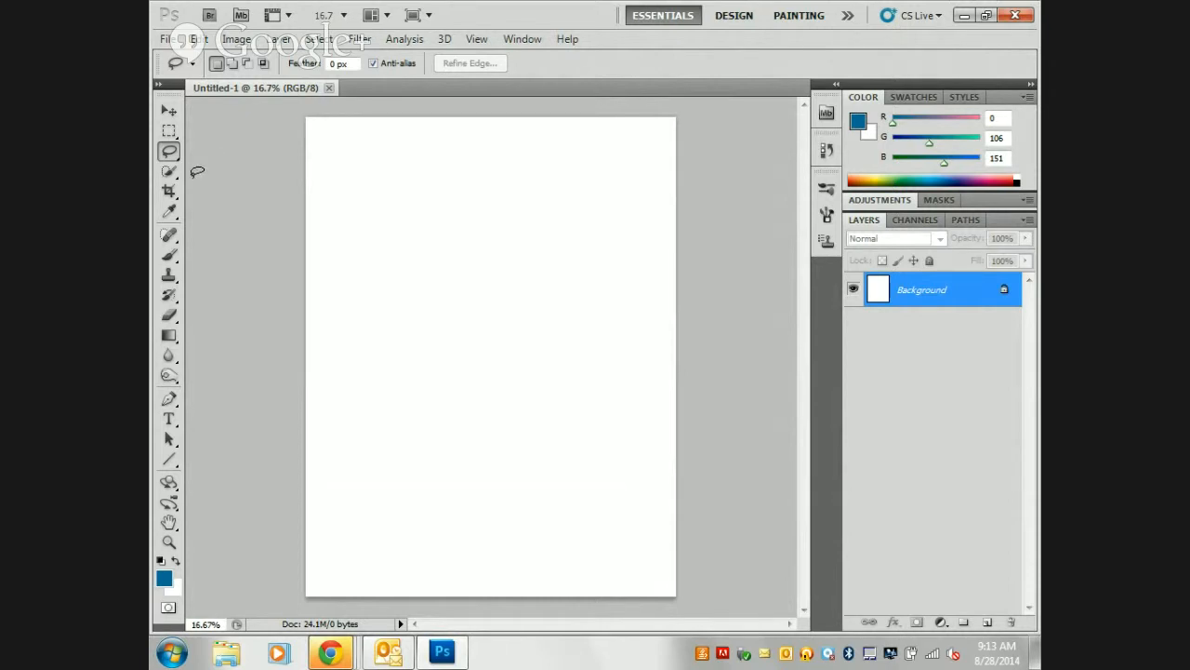
- Activate the Move tool and convert the locked Background into a regular layer with the default name and settings
{"action": "left_click", "coordinate": [169, 113]}
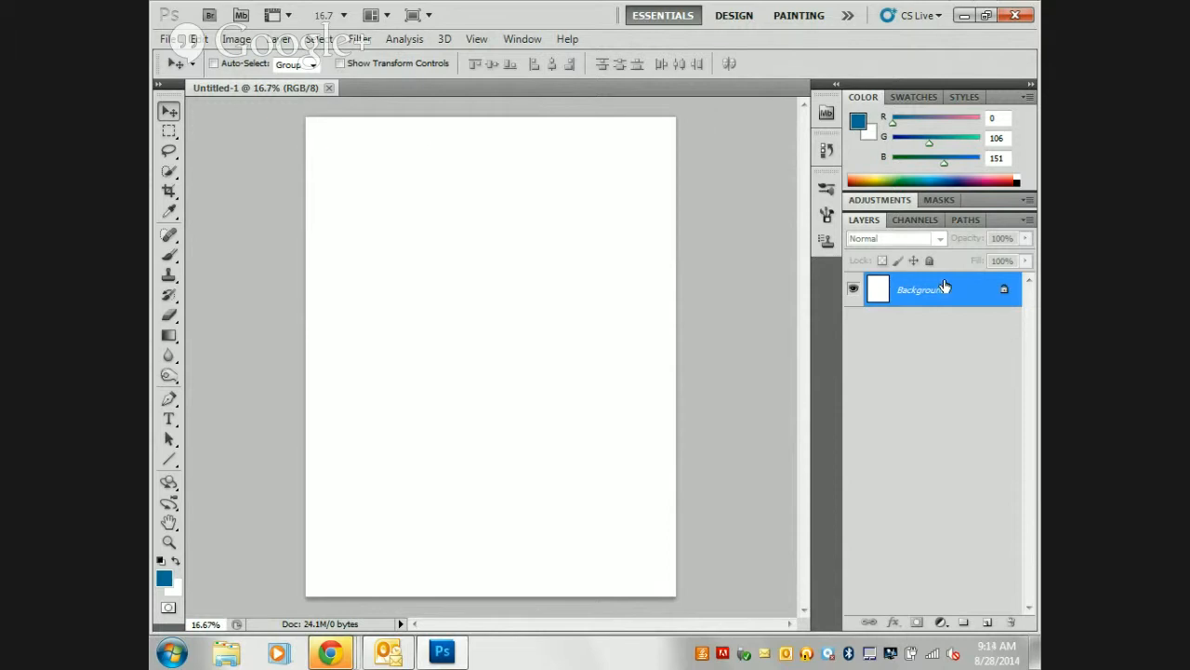
{"action": "double_click", "coordinate": [1005, 294]}
{"action": "key", "text": "Escape"}
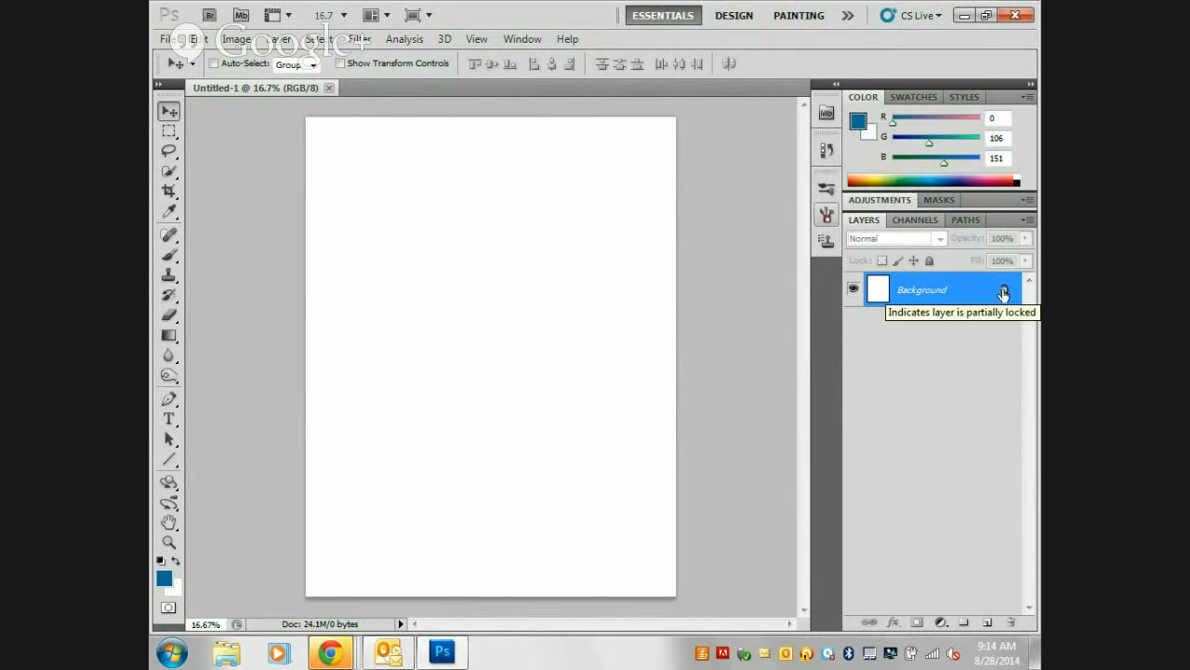
{"action": "double_click", "coordinate": [1003, 294]}
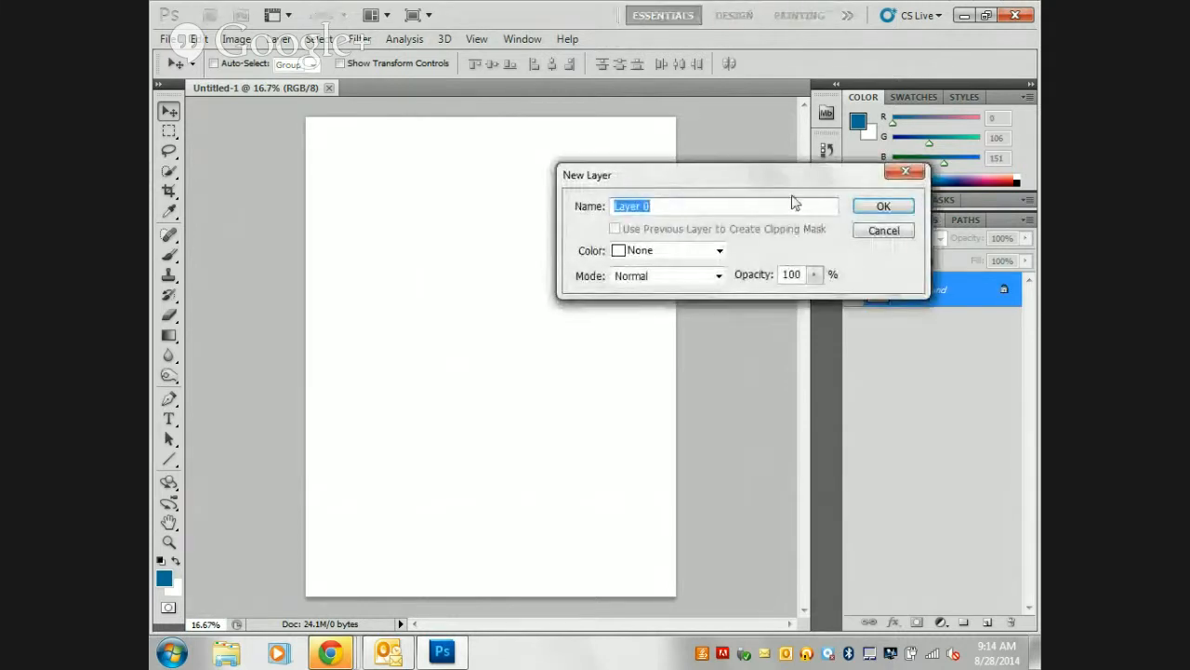
{"action": "left_click_drag", "start_coordinate": [689, 176], "coordinate": [647, 164]}
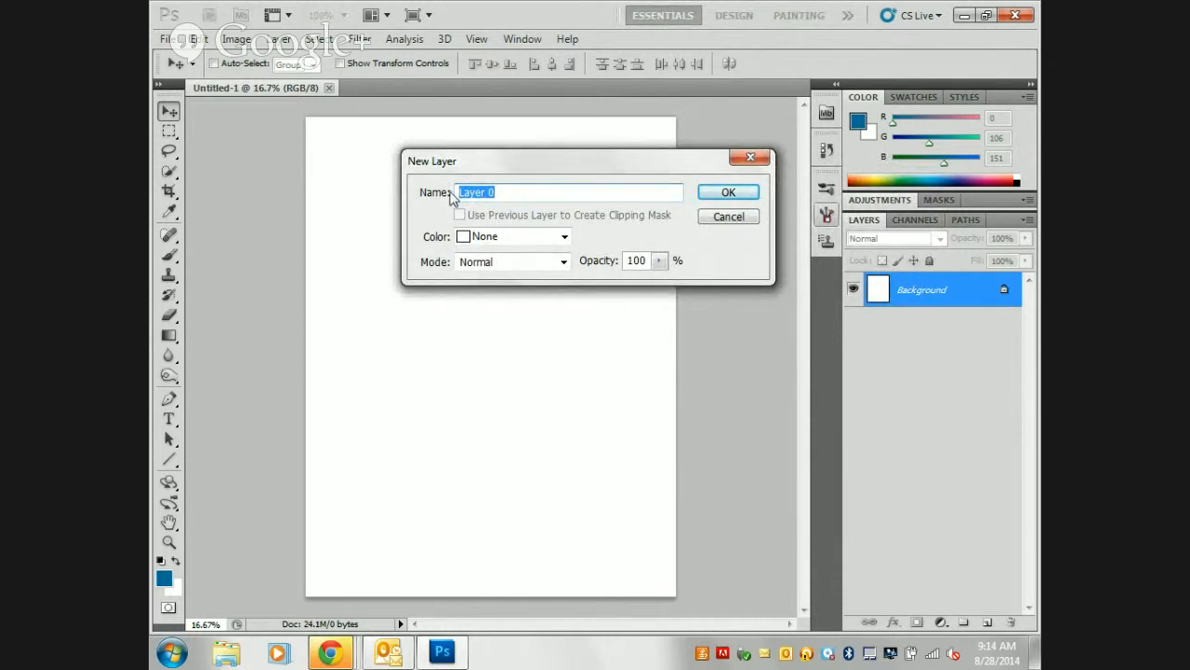
{"action": "left_click", "coordinate": [727, 201]}
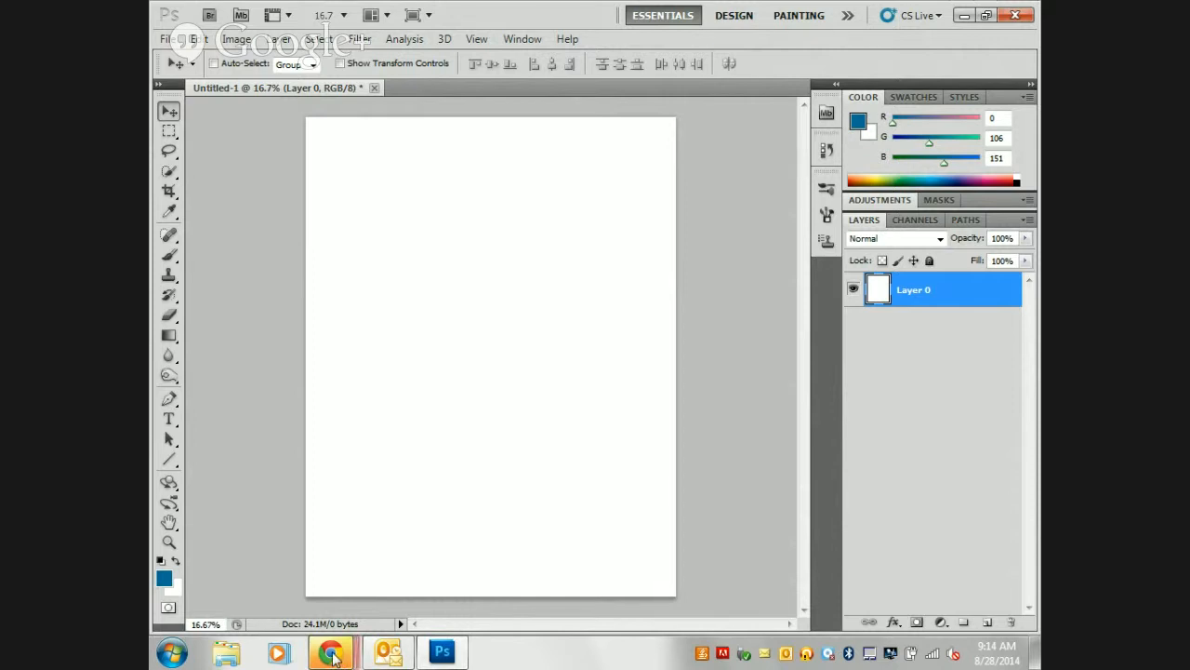
- Switch to Chrome and look through the open browser tabs for the lesson material
{"action": "mouse_move", "coordinate": [335, 657]}
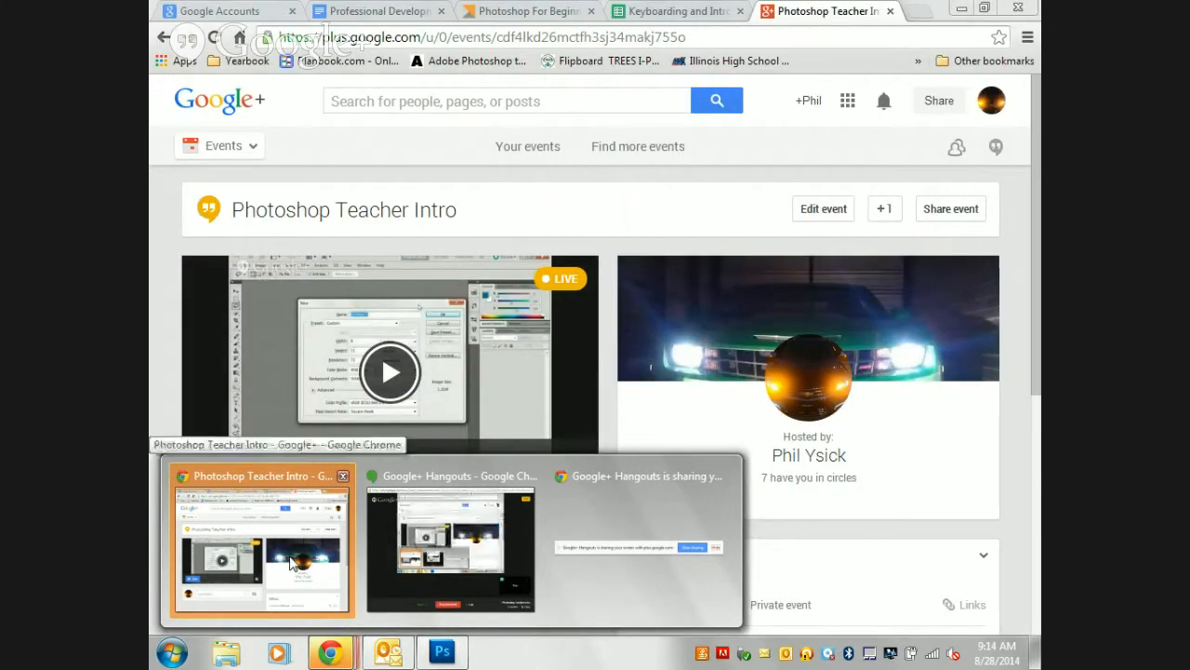
{"action": "left_click", "coordinate": [299, 561]}
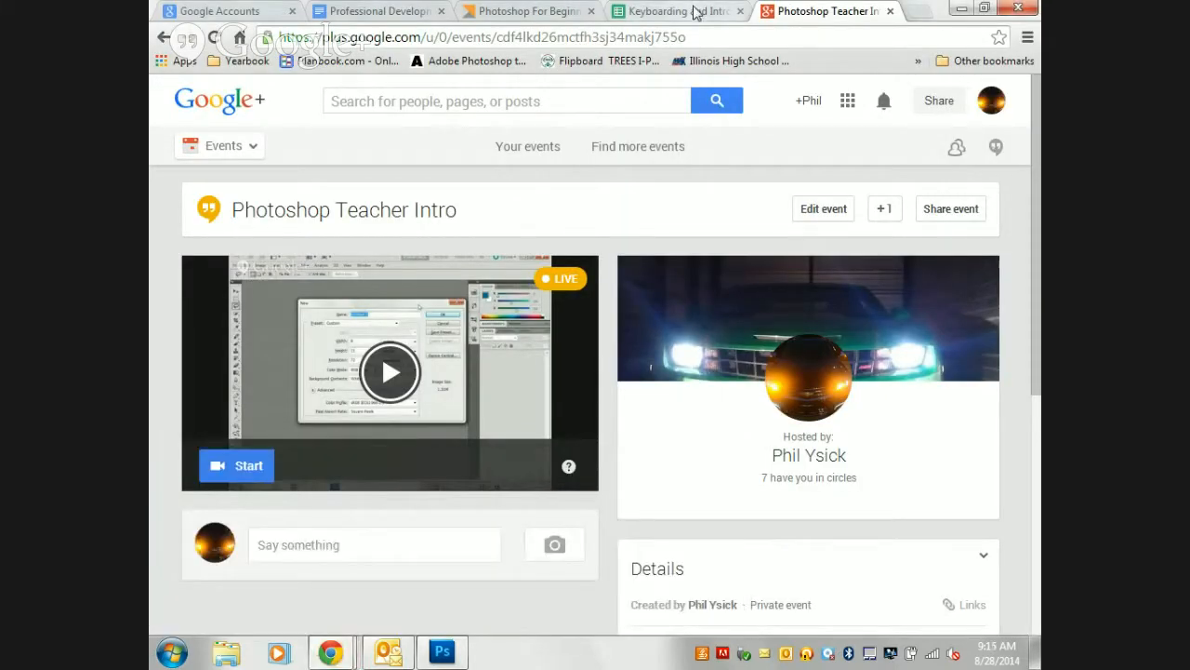
{"action": "left_click", "coordinate": [693, 11]}
{"action": "left_click", "coordinate": [813, 15]}
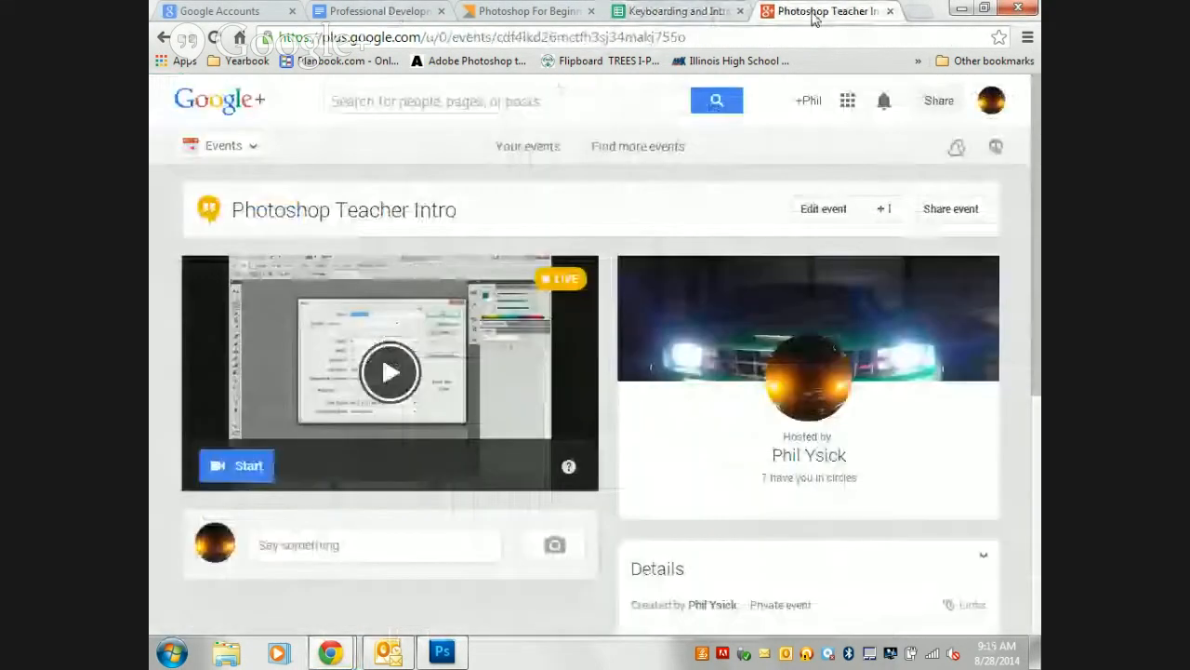
{"action": "left_click", "coordinate": [679, 12]}
{"action": "left_click", "coordinate": [544, 11]}
{"action": "left_click", "coordinate": [221, 10]}
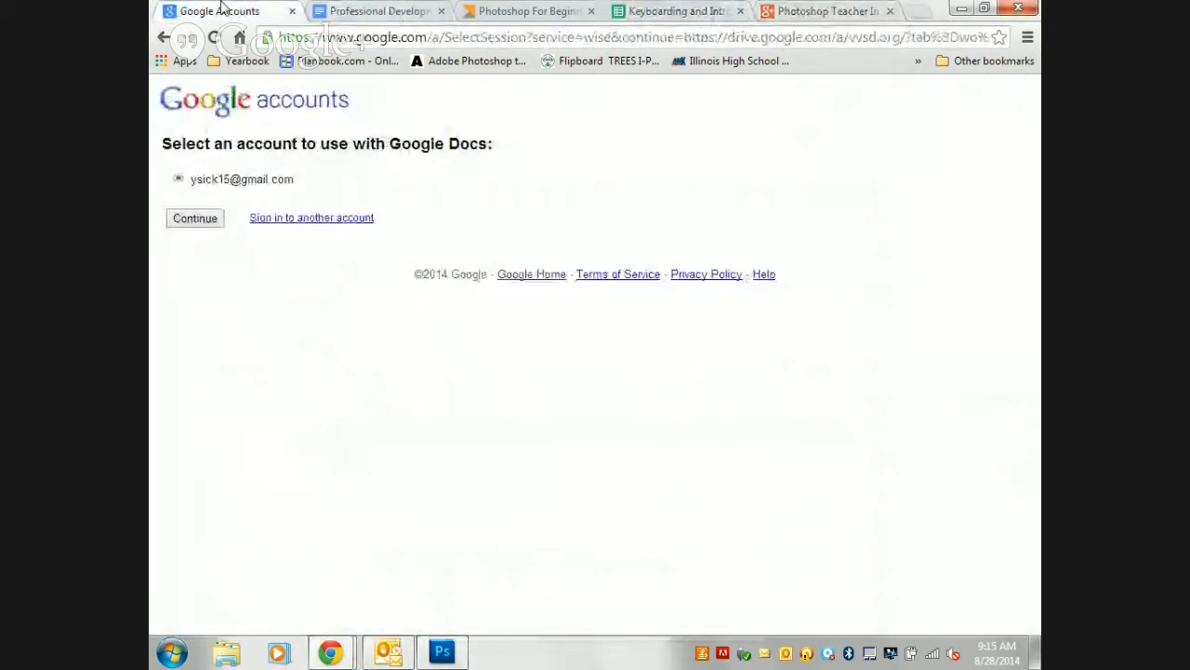
{"action": "left_click", "coordinate": [655, 38]}
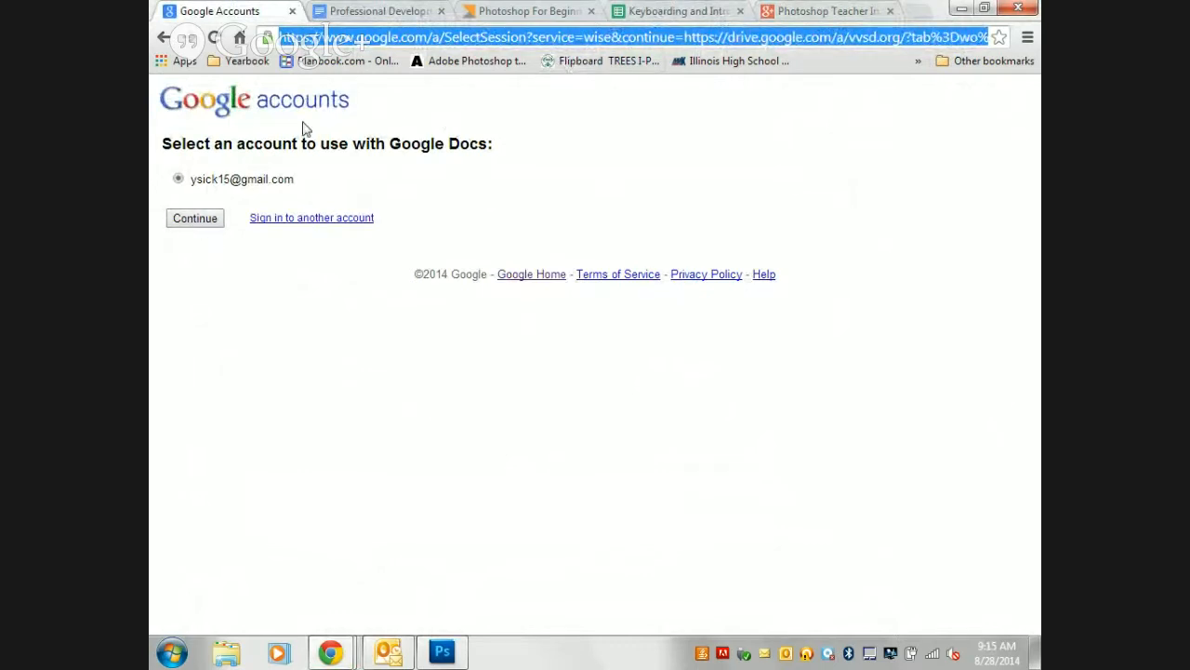
- Open the Professional Development 8-28-14 document, sign in again and look at the image link under "Pull up"
{"action": "left_click", "coordinate": [358, 11]}
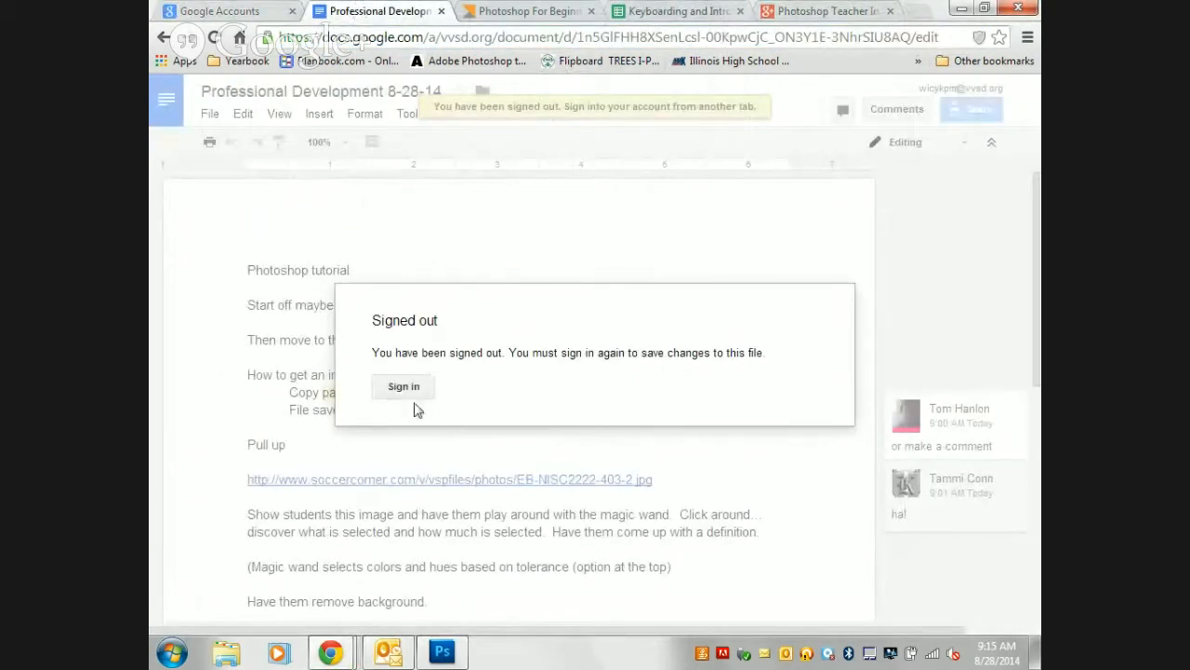
{"action": "left_click", "coordinate": [405, 387]}
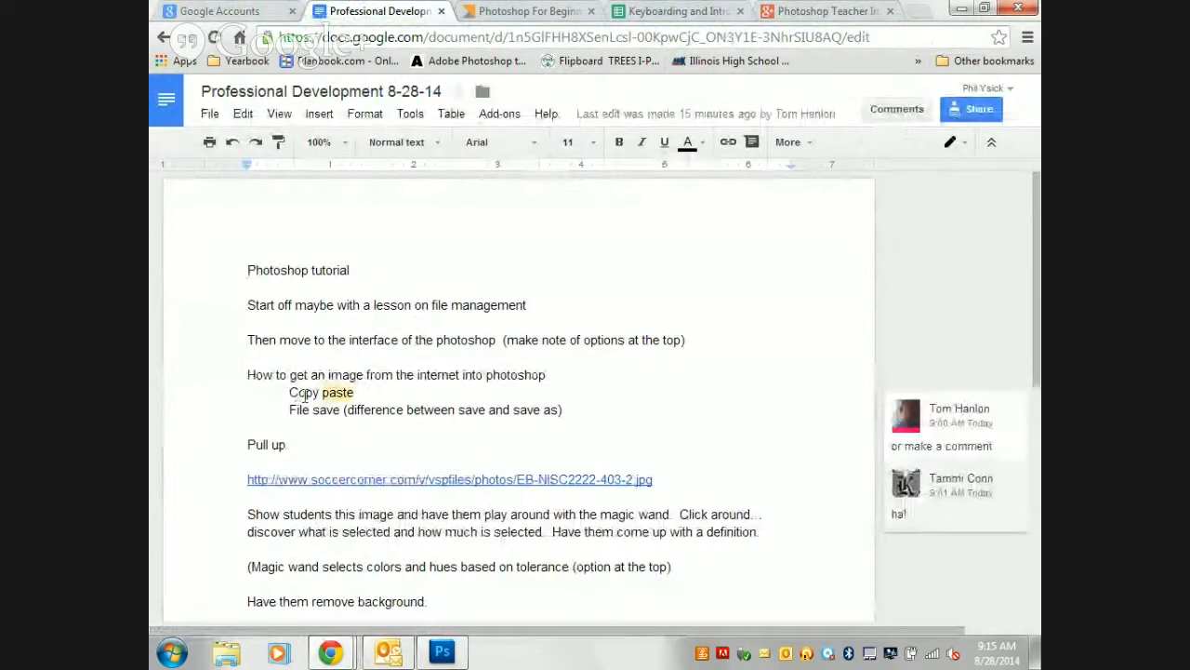
{"action": "left_click", "coordinate": [334, 479]}
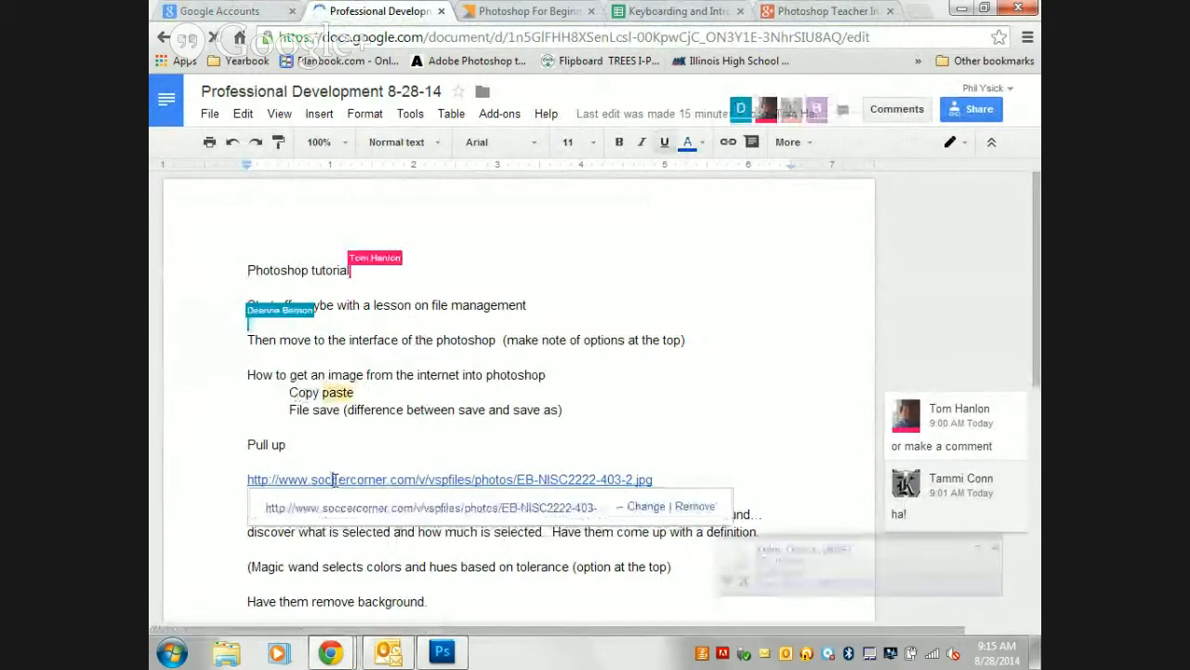
{"action": "left_click", "coordinate": [318, 450]}
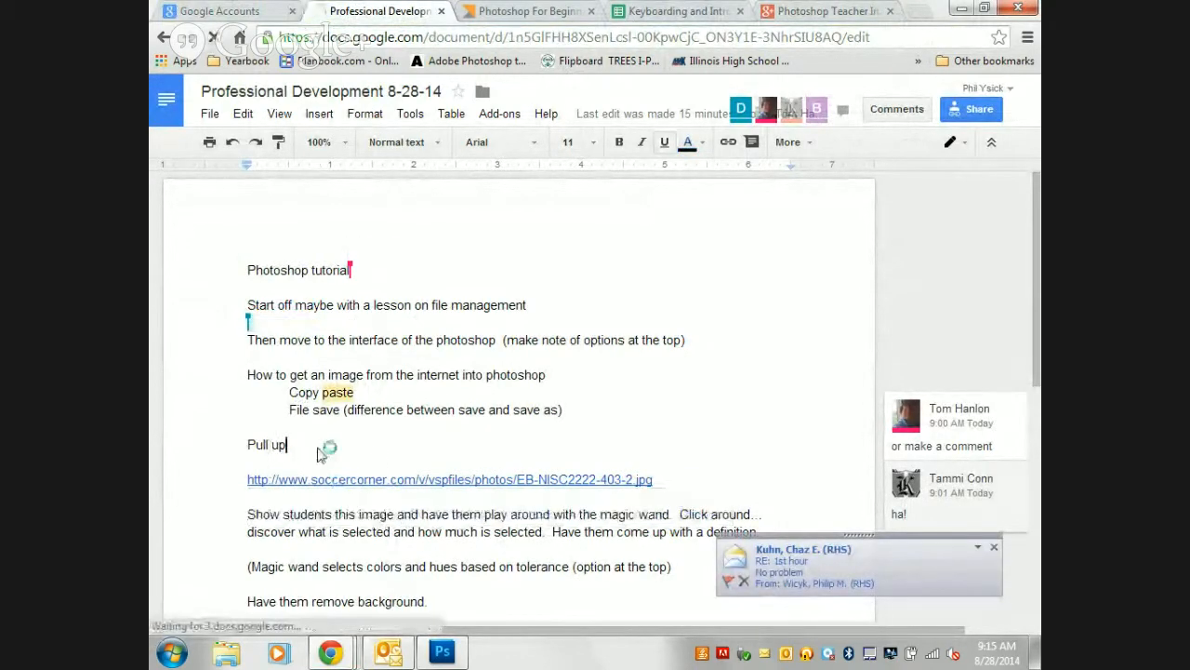
- Return to Photoshop, show the tools grouped with the Quick Selection Tool and activate the Magic Wand Tool
{"action": "left_click", "coordinate": [441, 651]}
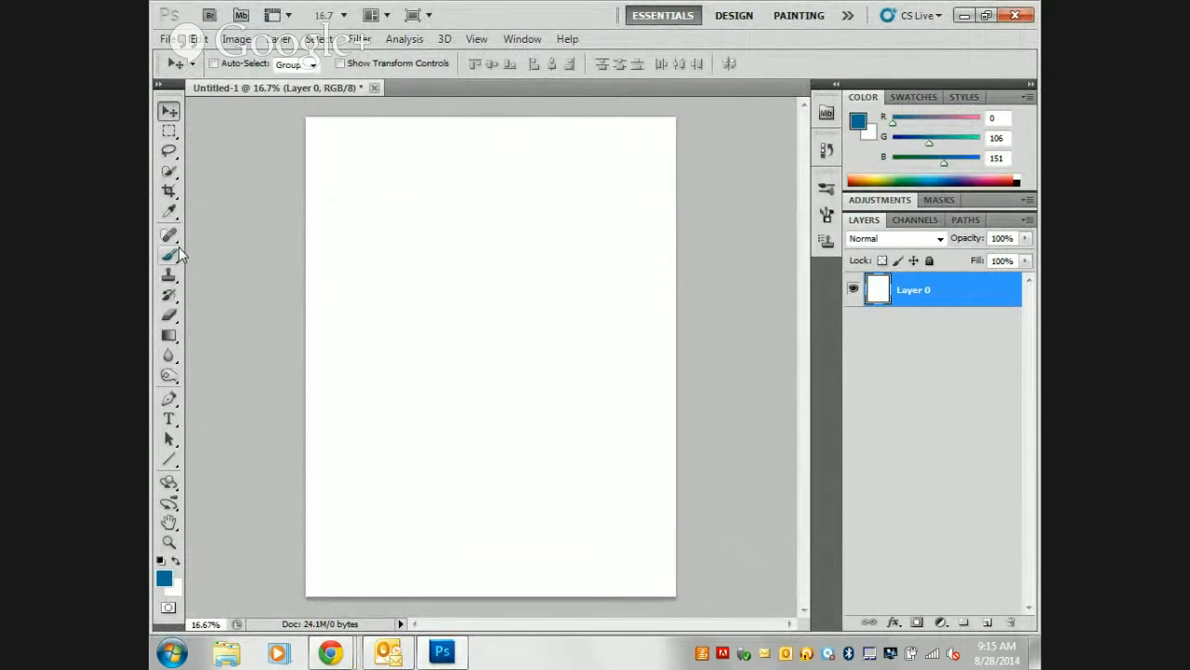
{"action": "left_click", "coordinate": [172, 174]}
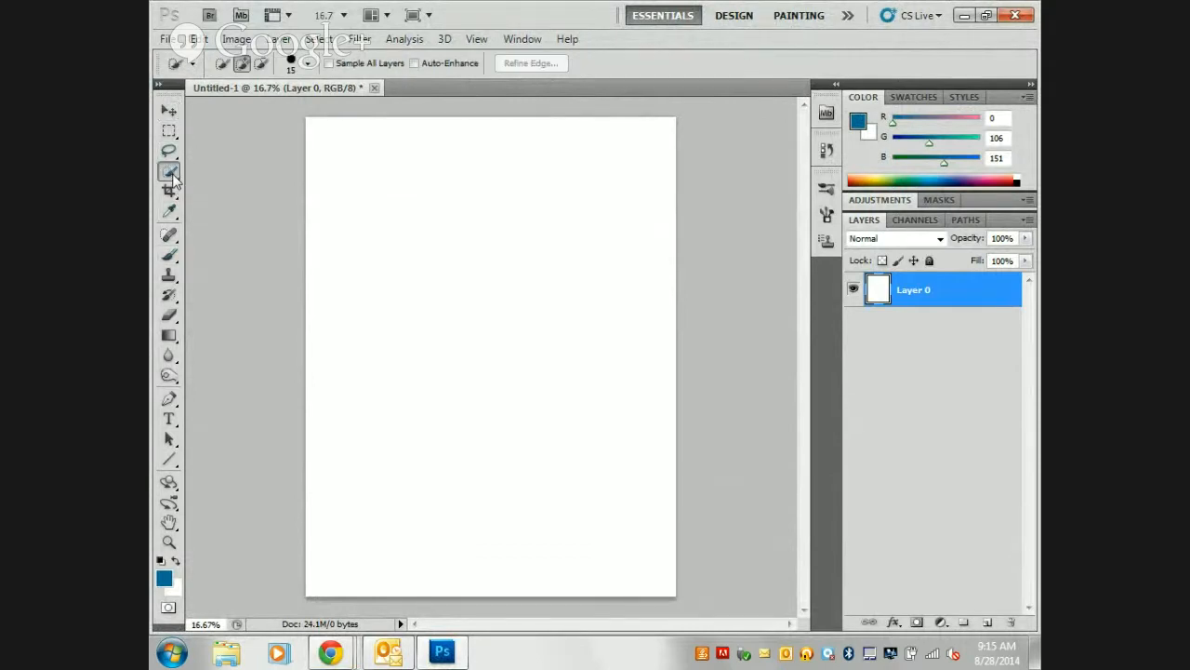
{"action": "right_click", "coordinate": [171, 177]}
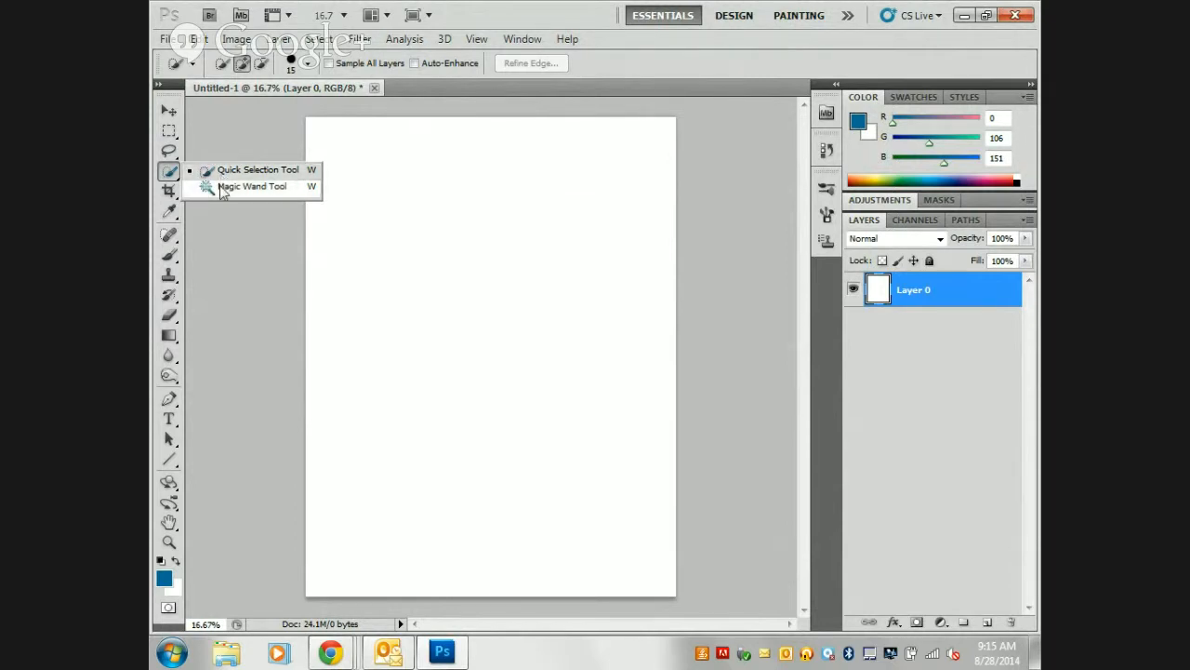
{"action": "left_click", "coordinate": [173, 175]}
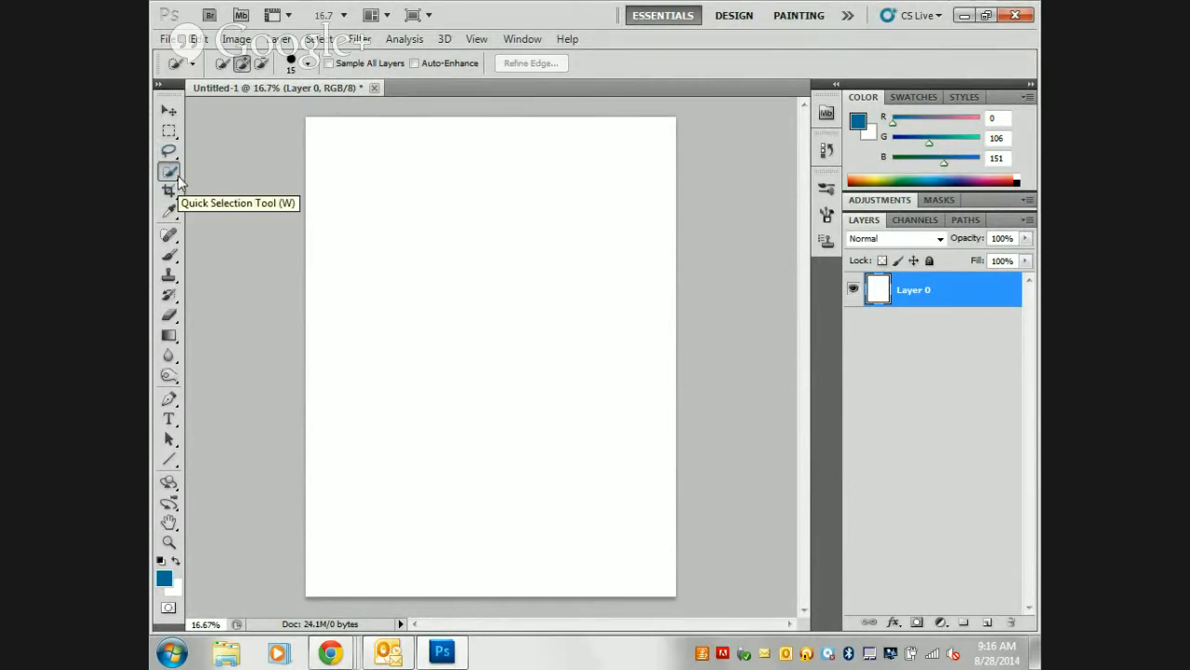
{"action": "left_click", "coordinate": [170, 173]}
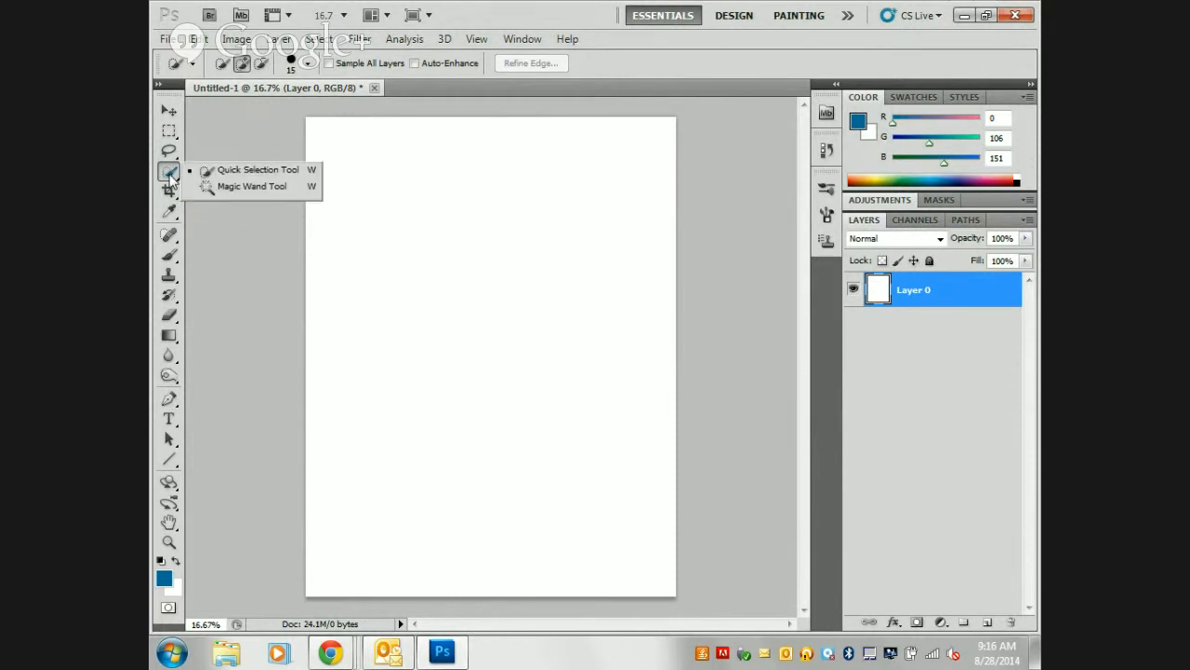
{"action": "left_click", "coordinate": [238, 192]}
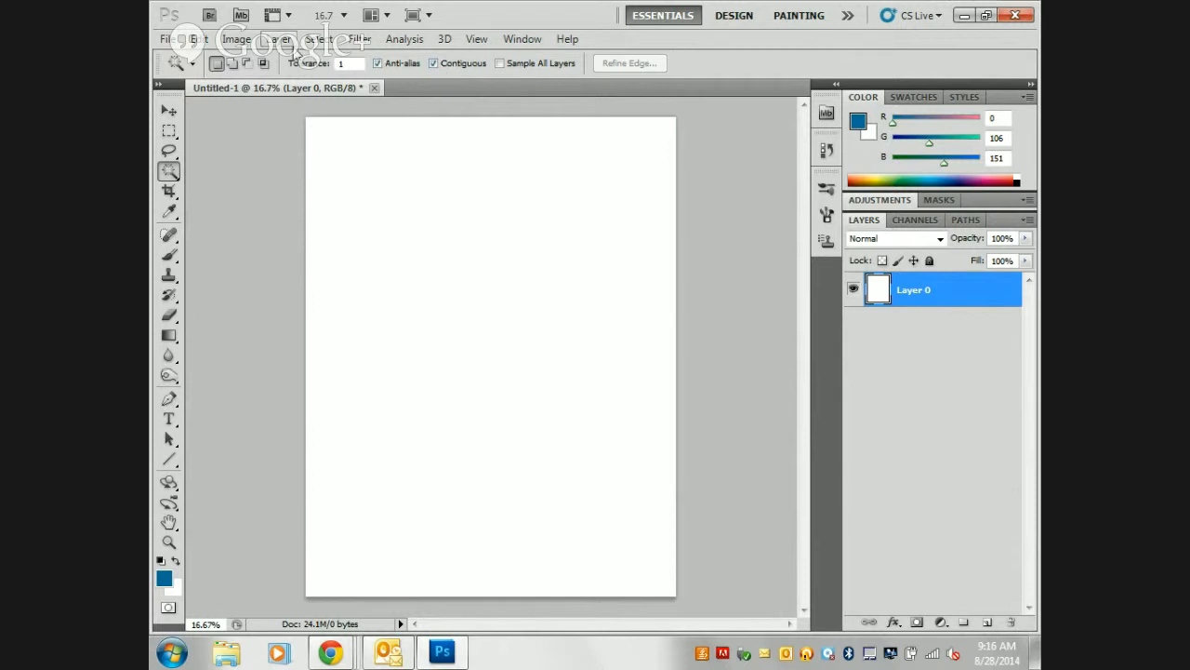
- Activate the Move, Marquee, Lasso, Crop and Eyedropper tools in turn to compare their tool options
{"action": "left_click", "coordinate": [168, 112]}
{"action": "left_click", "coordinate": [171, 132]}
{"action": "left_click", "coordinate": [170, 152]}
{"action": "left_click", "coordinate": [170, 192]}
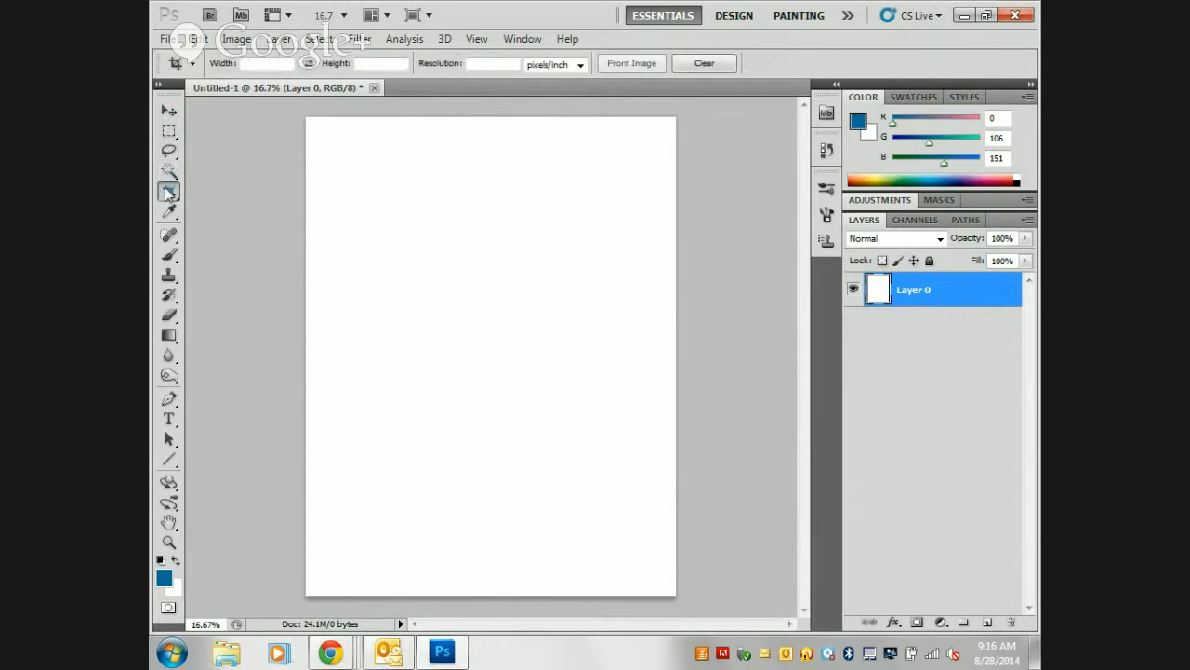
{"action": "left_click", "coordinate": [170, 212]}
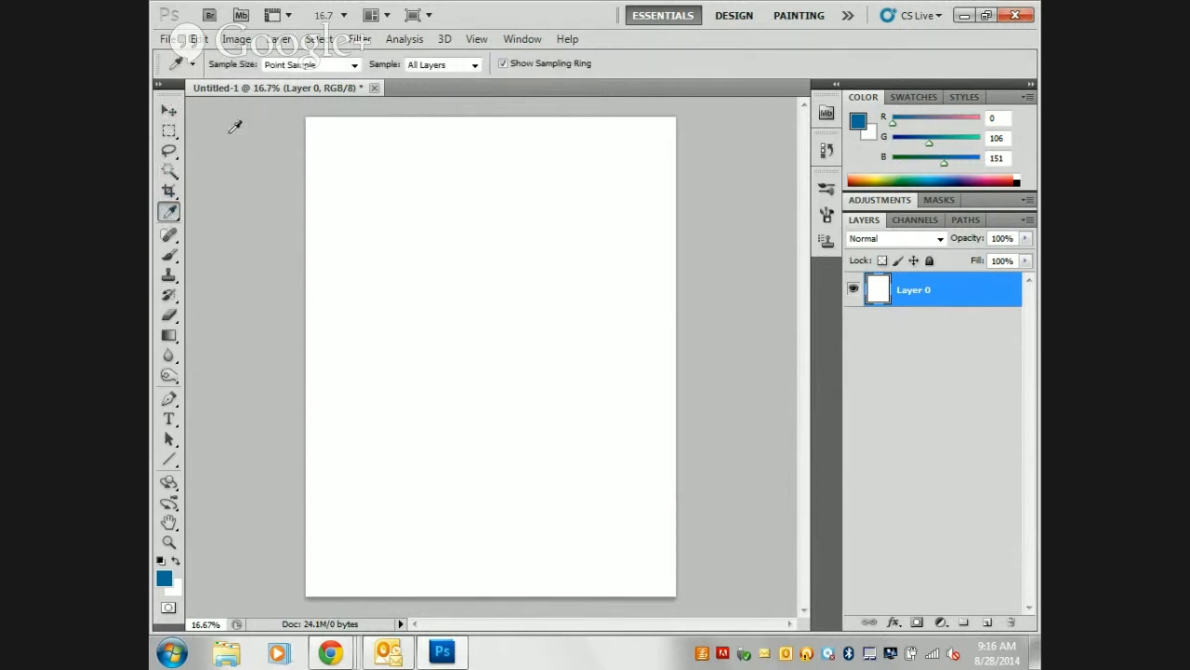
- Activate the Brush, Healing Brush, Clone Stamp, Eraser, Gradient and Blur tools in turn to compare their options, ending on the Magic Wand
{"action": "left_click", "coordinate": [171, 249]}
{"action": "left_click", "coordinate": [168, 233]}
{"action": "left_click", "coordinate": [169, 274]}
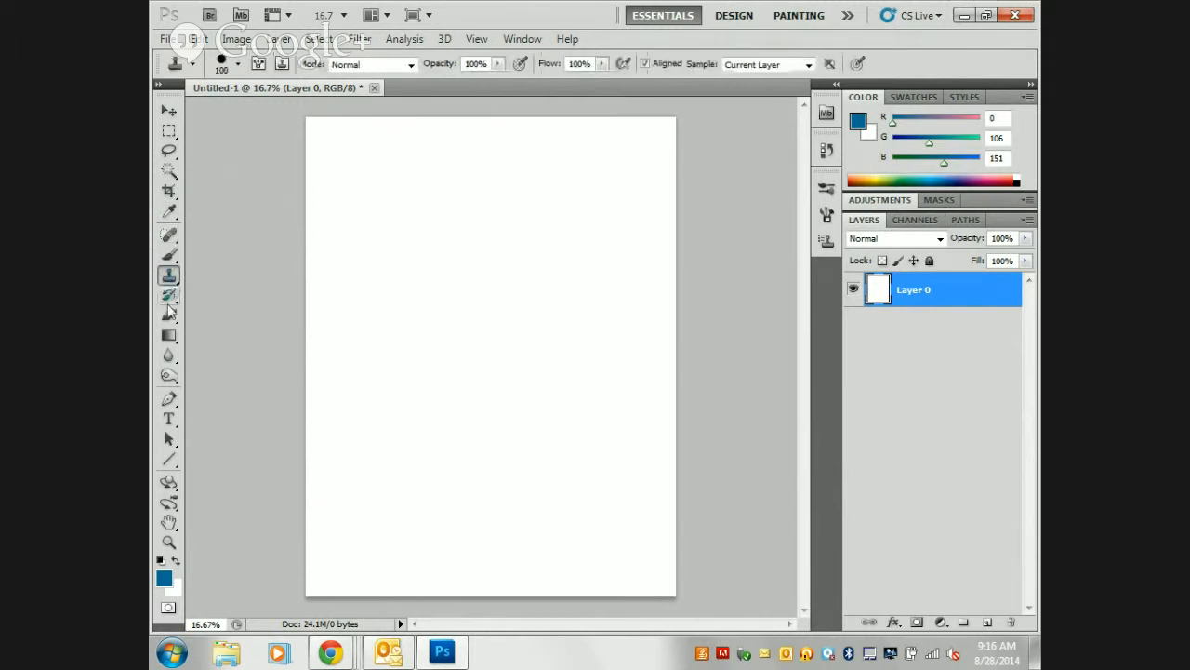
{"action": "left_click", "coordinate": [169, 314]}
{"action": "left_click", "coordinate": [168, 335]}
{"action": "left_click", "coordinate": [169, 357]}
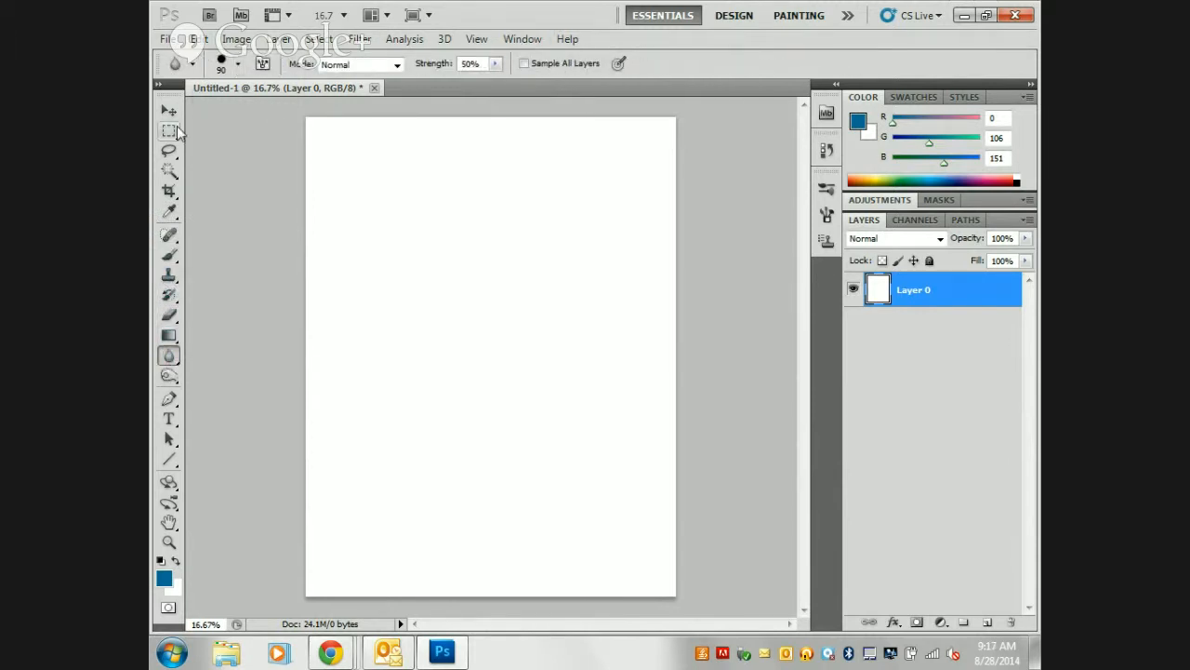
{"action": "left_click", "coordinate": [169, 172]}
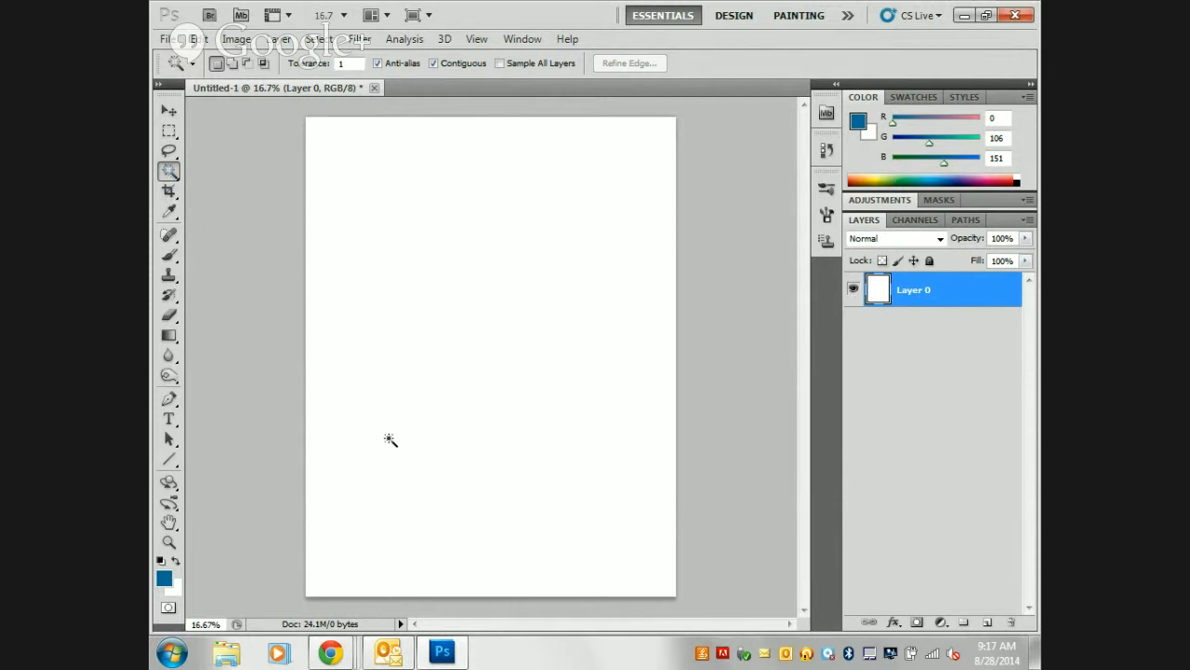
- Switch to the Professional Development 8-28-14 document in Chrome and open the soccer ball image linked under "Pull up"
{"action": "mouse_move", "coordinate": [330, 651]}
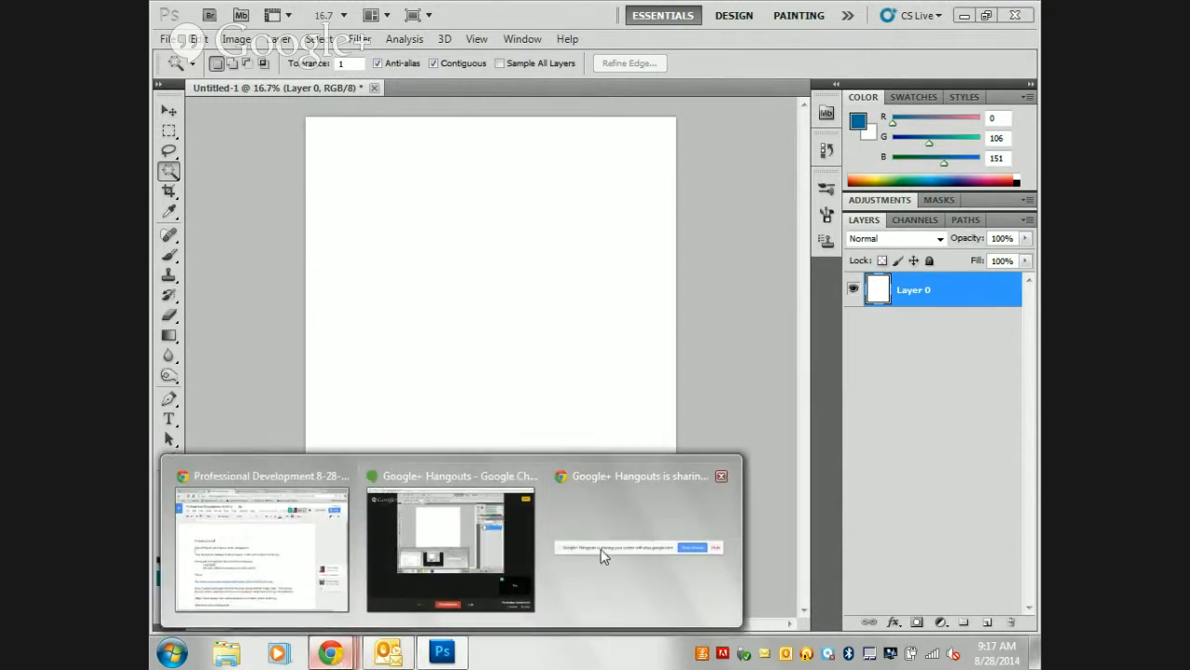
{"action": "left_click", "coordinate": [261, 555]}
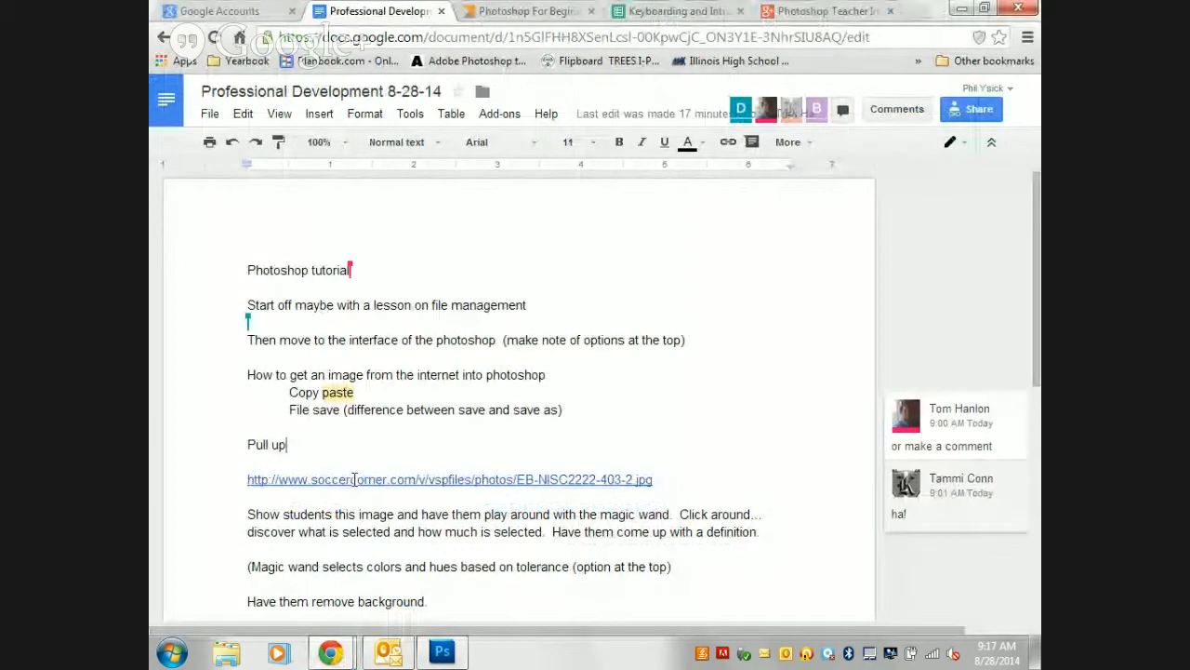
{"action": "left_click", "coordinate": [355, 479]}
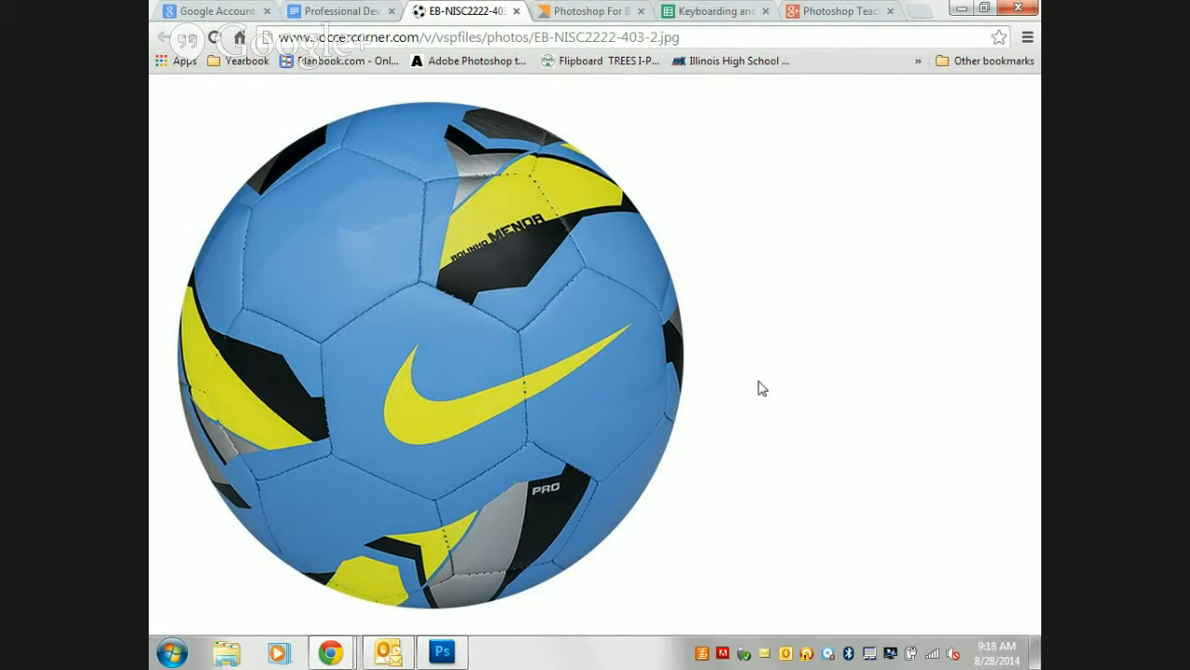
- Save the soccer ball image to the Desktop as a JPEG named "magic wand"
{"action": "right_click", "coordinate": [447, 277]}
{"action": "left_click", "coordinate": [497, 286]}
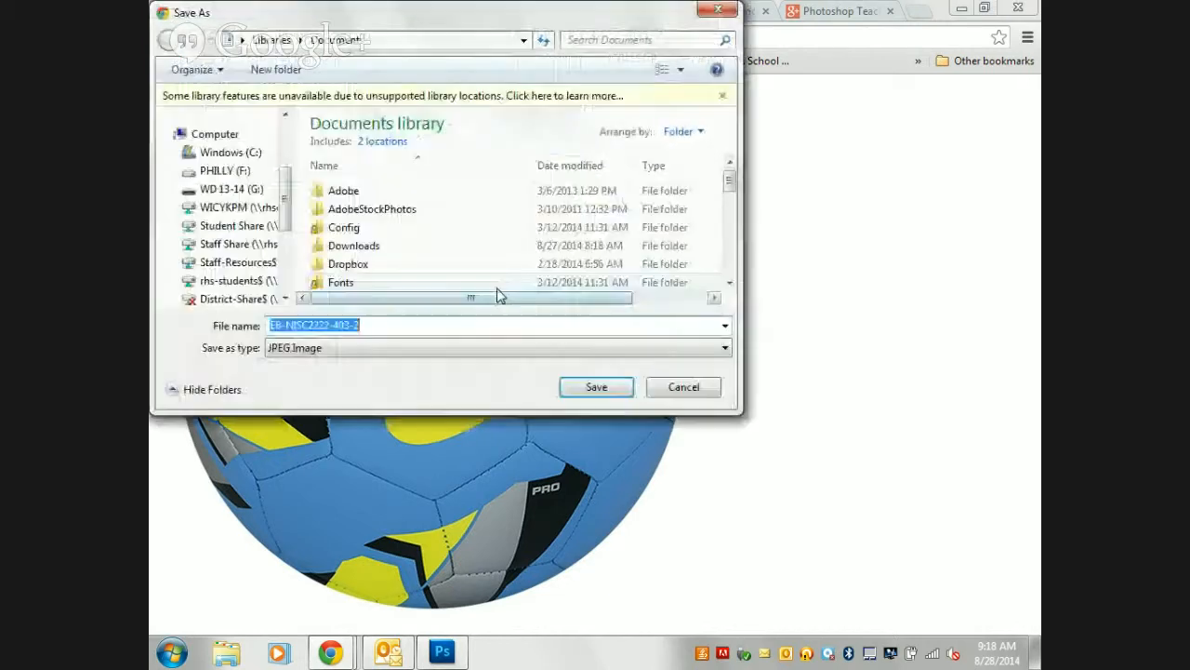
{"action": "left_click", "coordinate": [216, 147]}
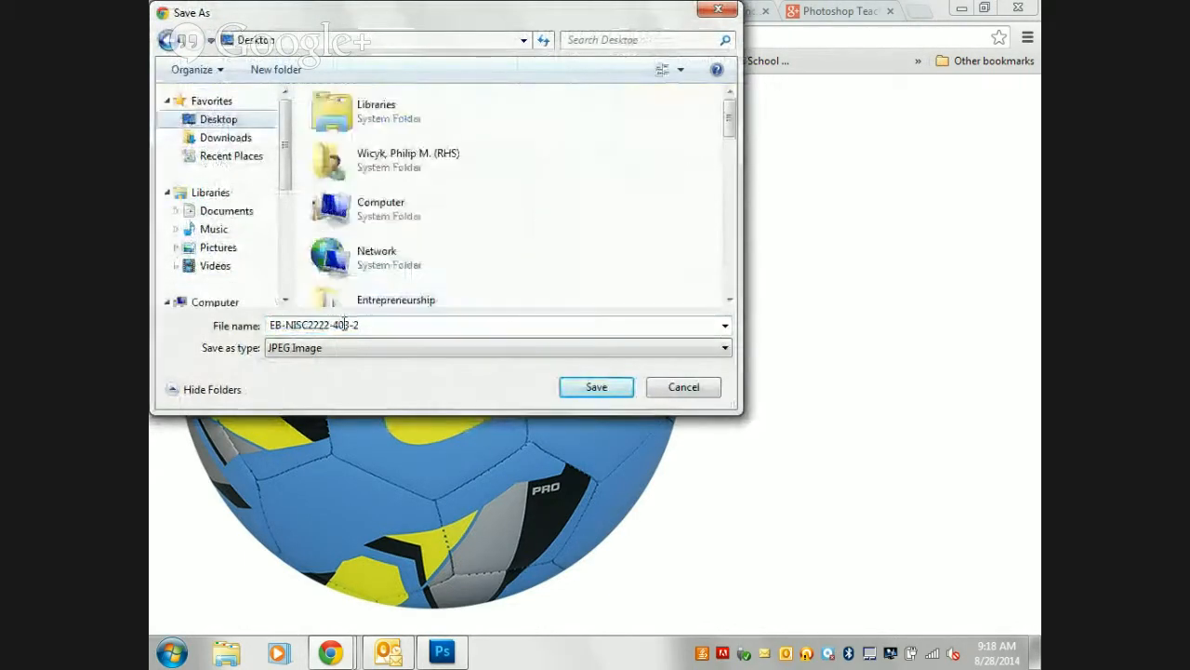
{"action": "left_click_drag", "start_coordinate": [388, 325], "coordinate": [155, 312]}
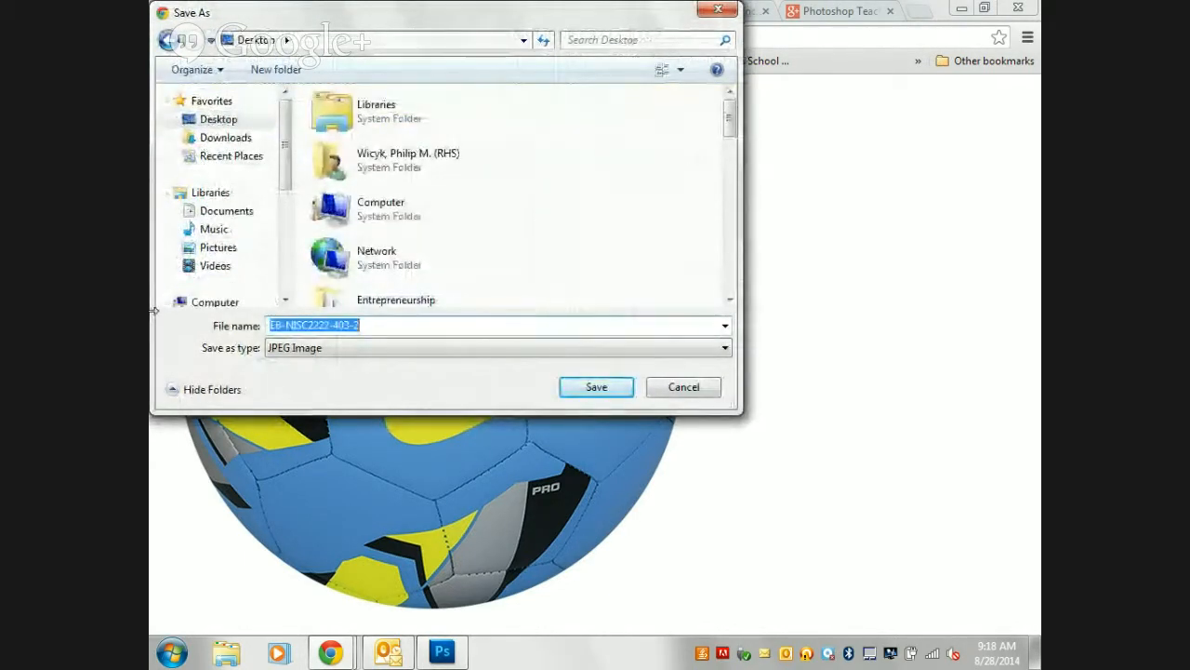
{"action": "type", "text": "magic wand"}
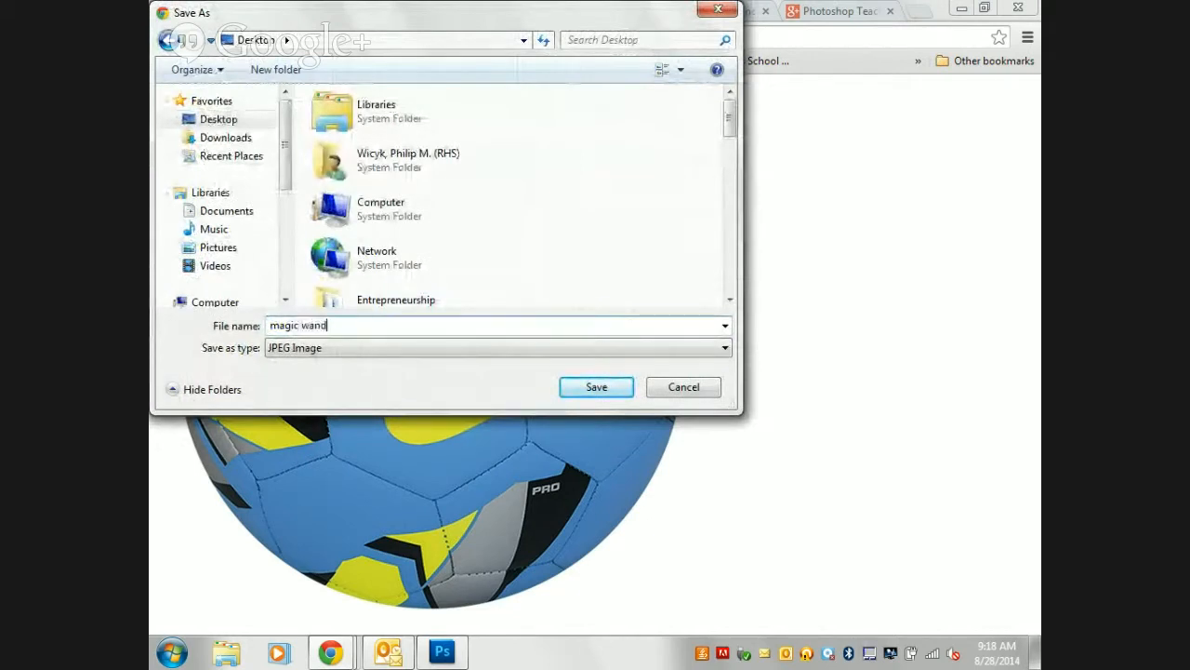
{"action": "left_click", "coordinate": [593, 387]}
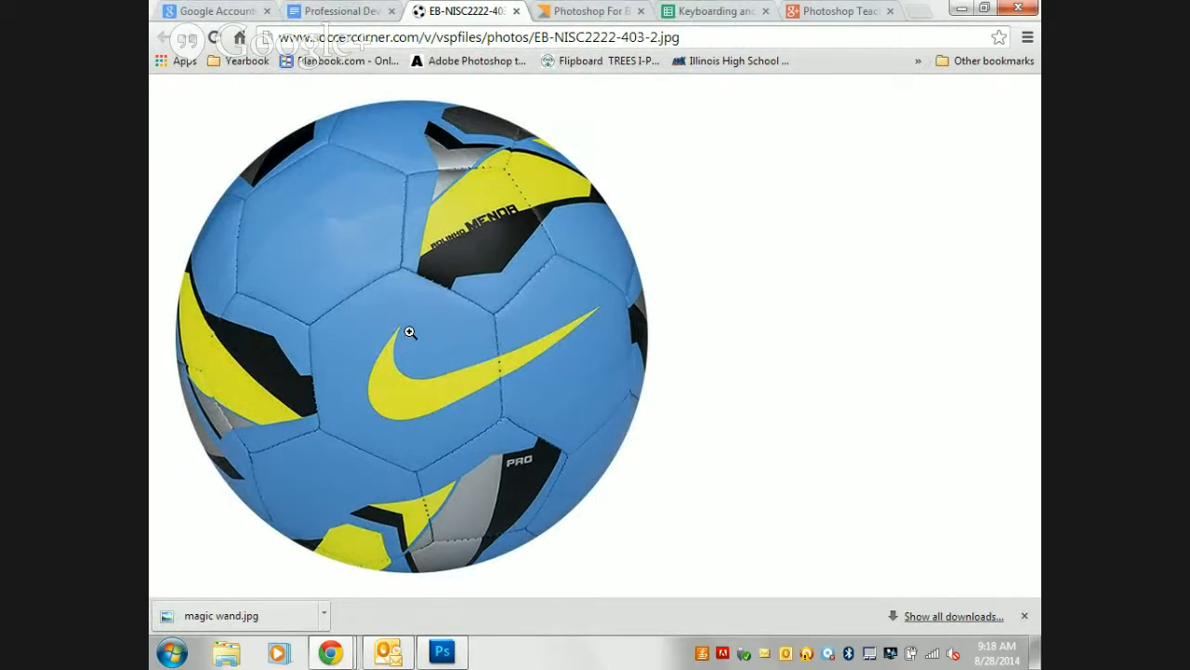
- Minimize the browser, return to Photoshop and bring up the dialog for opening an existing file
{"action": "left_click", "coordinate": [962, 10]}
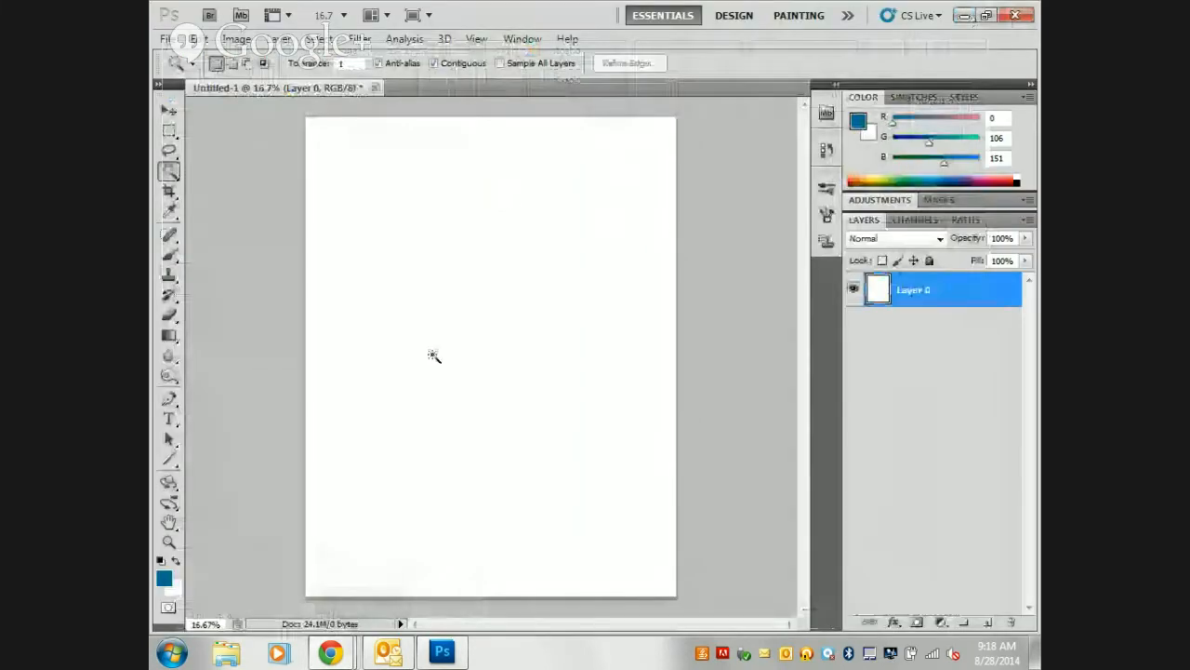
{"action": "left_click", "coordinate": [442, 651]}
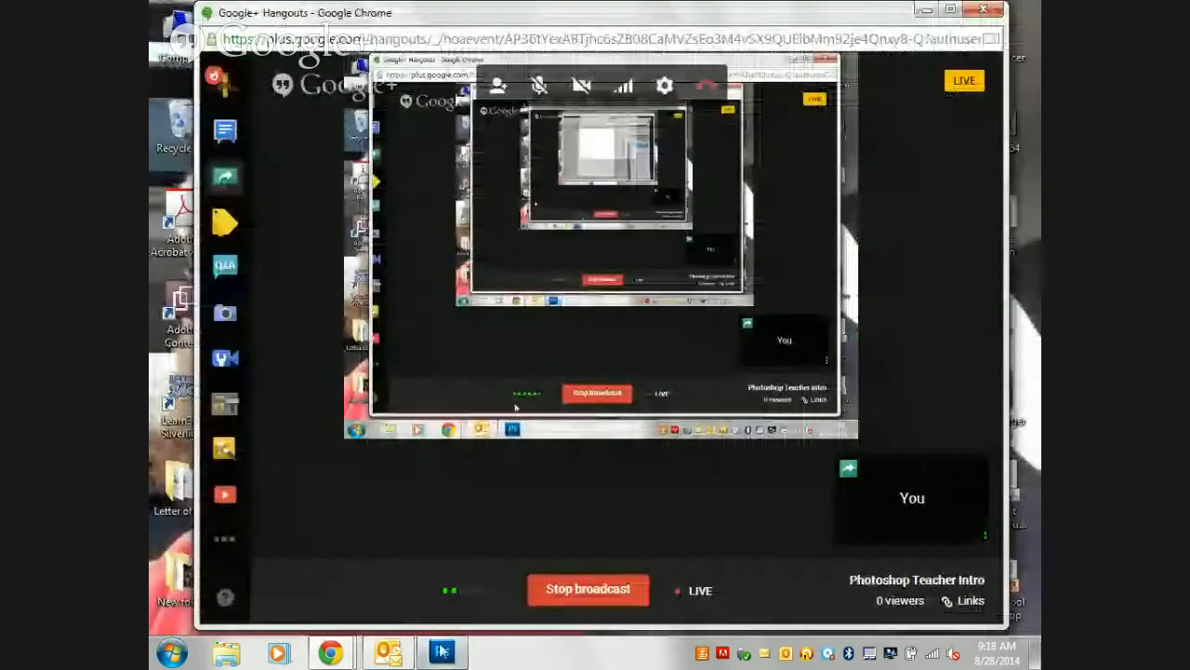
{"action": "left_click", "coordinate": [442, 651]}
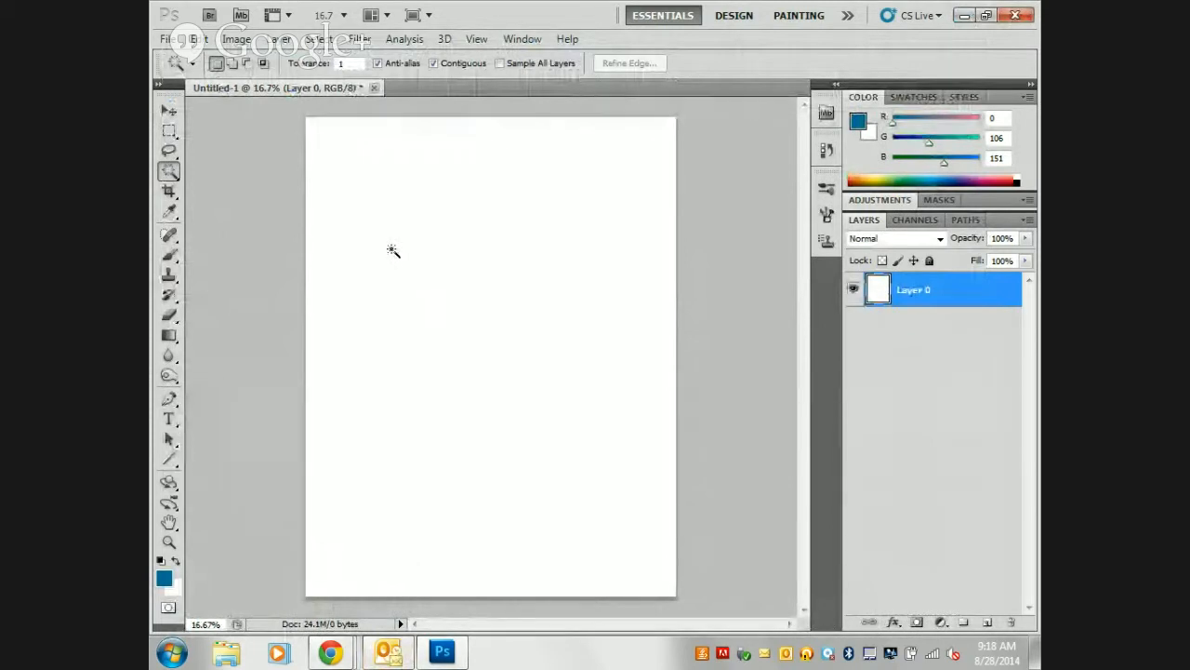
{"action": "left_click", "coordinate": [166, 39]}
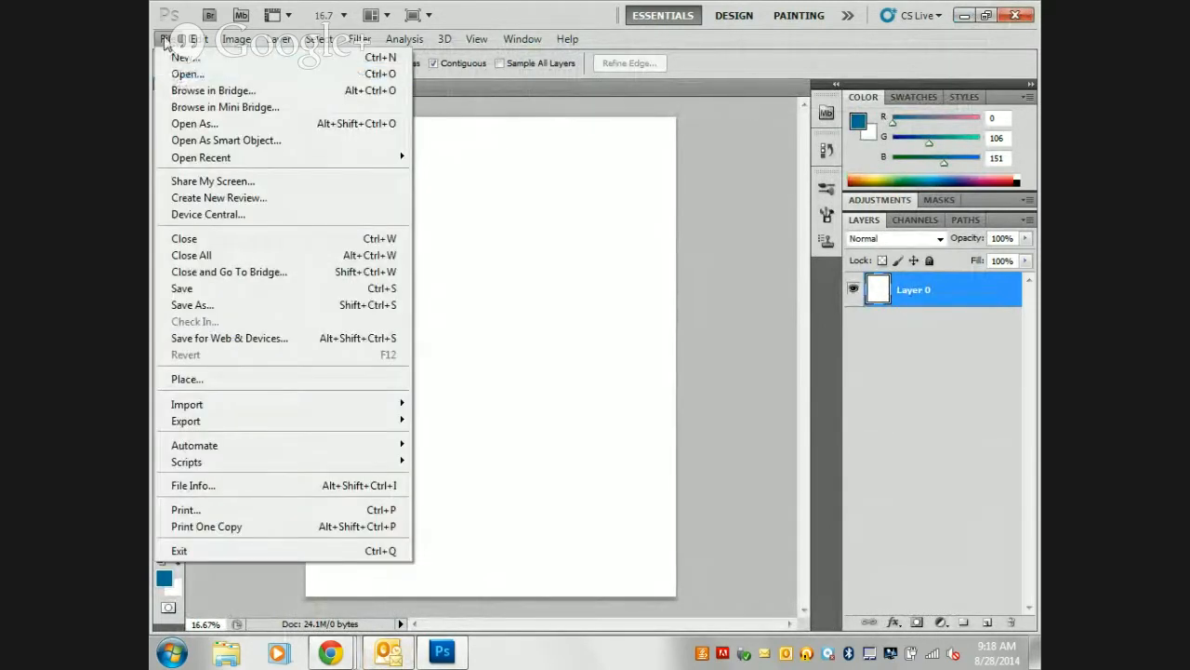
{"action": "left_click", "coordinate": [163, 41]}
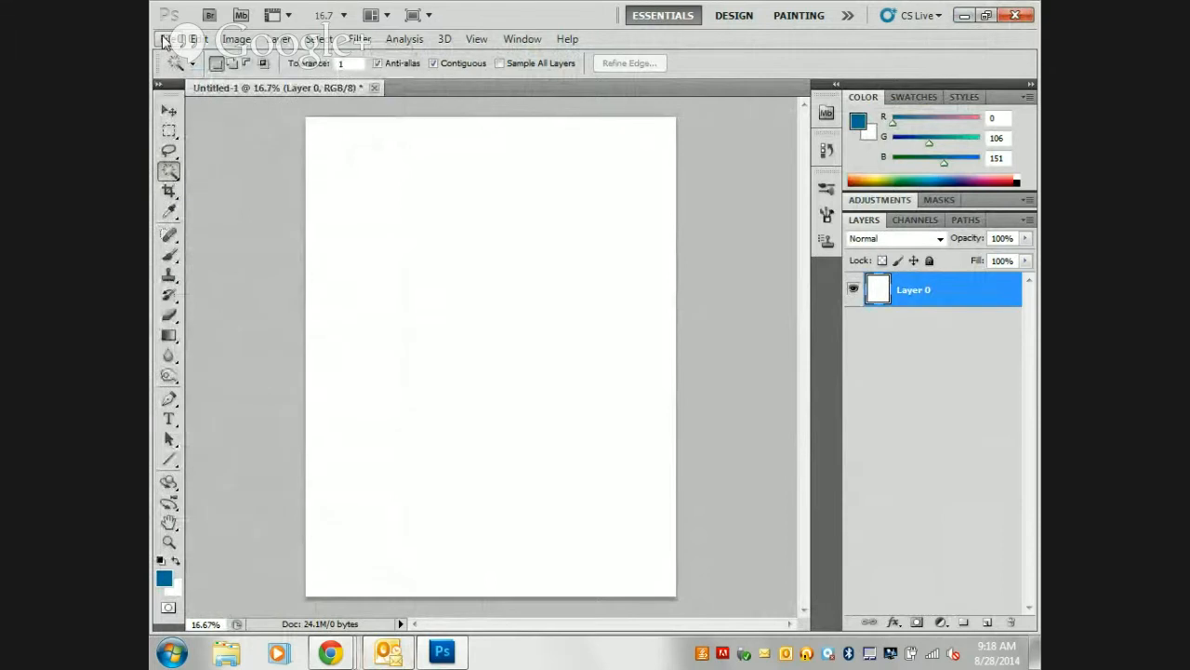
{"action": "key", "text": "ctrl+o"}
{"action": "left_click_drag", "start_coordinate": [655, 43], "coordinate": [473, 28]}
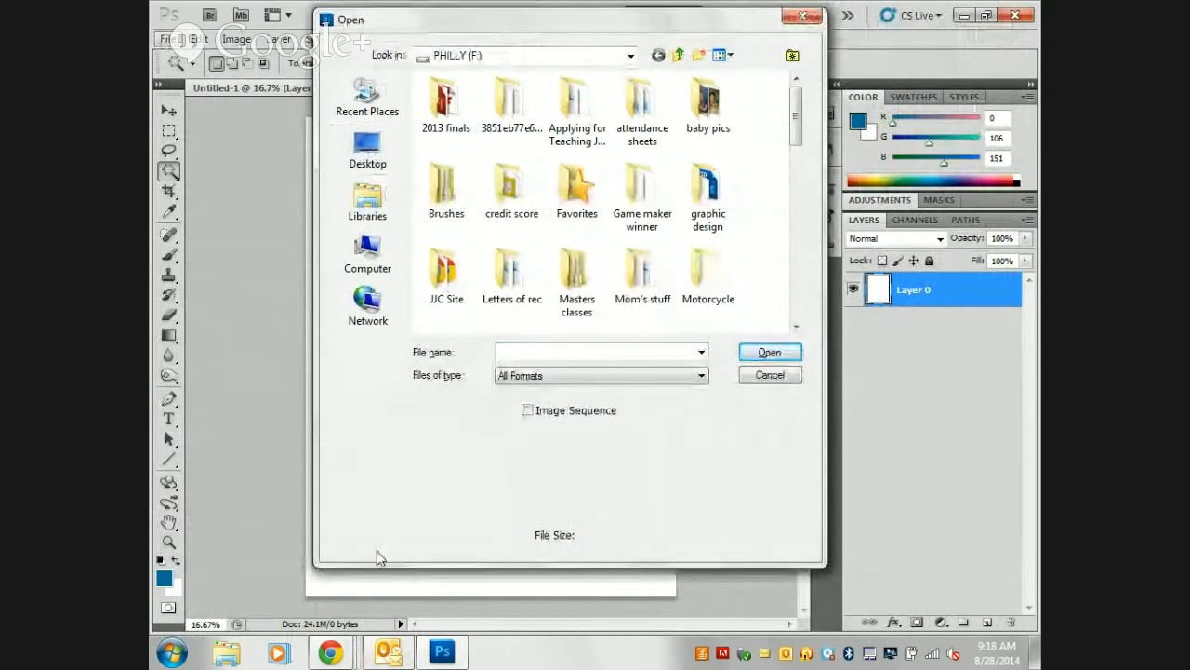
- Switch back to Chrome and review the image link in the Professional Development document and the soccer ball image
{"action": "left_click", "coordinate": [333, 653]}
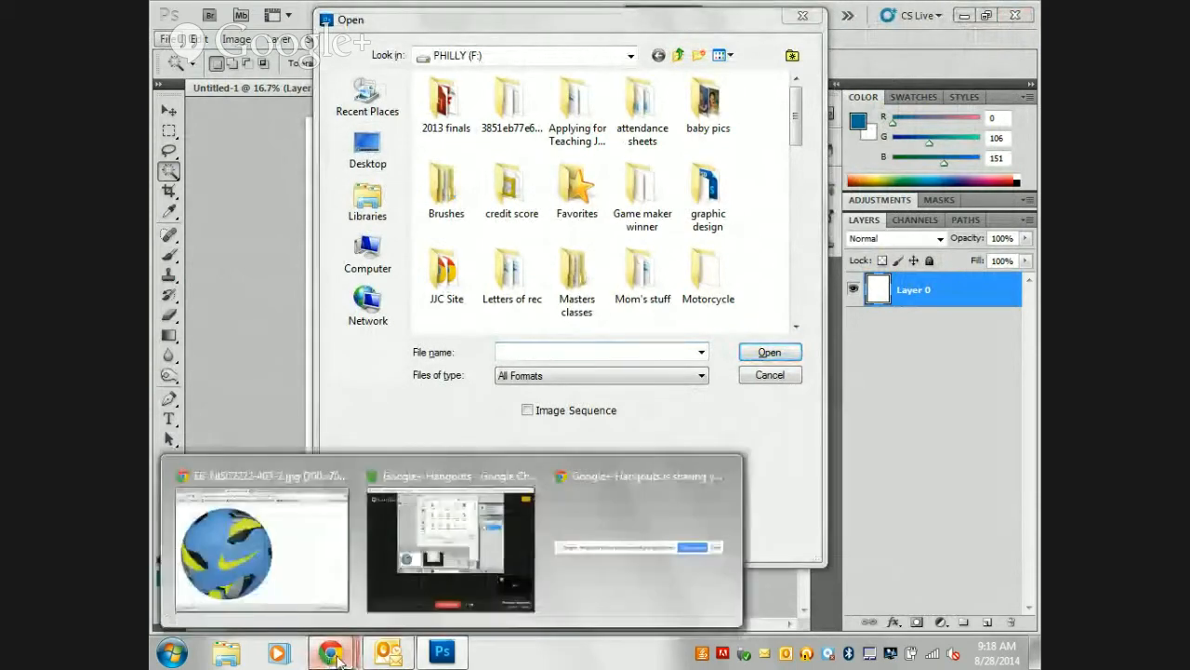
{"action": "left_click", "coordinate": [321, 605]}
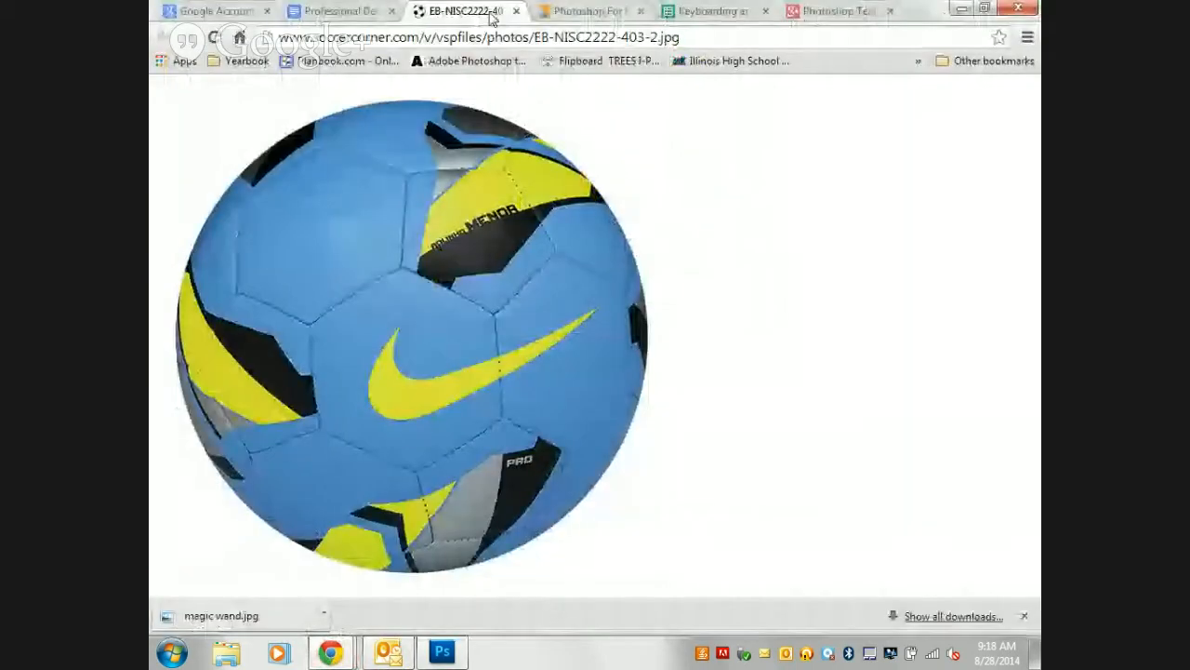
{"action": "left_click", "coordinate": [358, 11]}
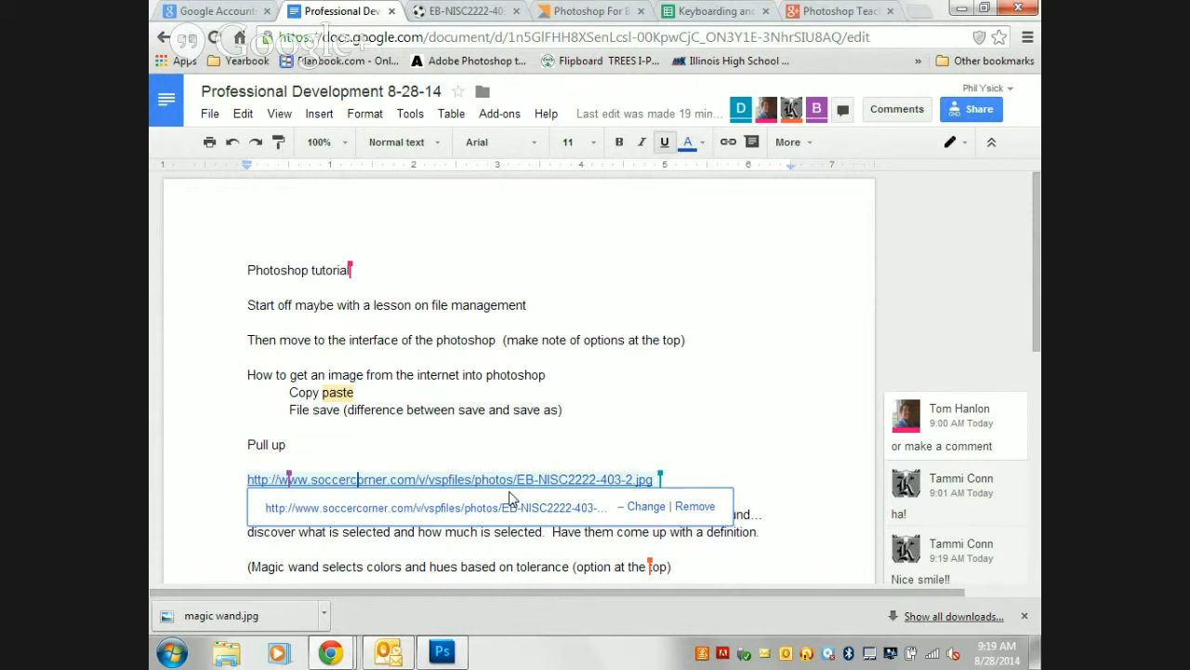
{"action": "left_click", "coordinate": [462, 10]}
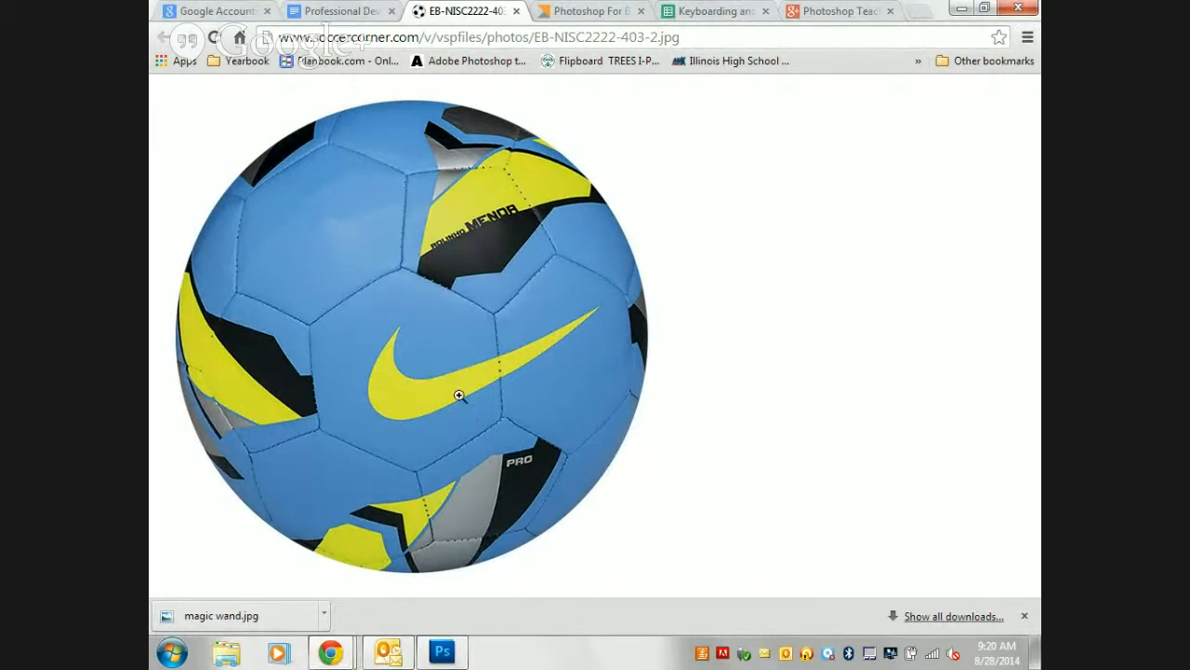
- Return to Photoshop and look through the folders on the F: drive and the available file formats in the Open dialog
{"action": "left_click", "coordinate": [443, 651]}
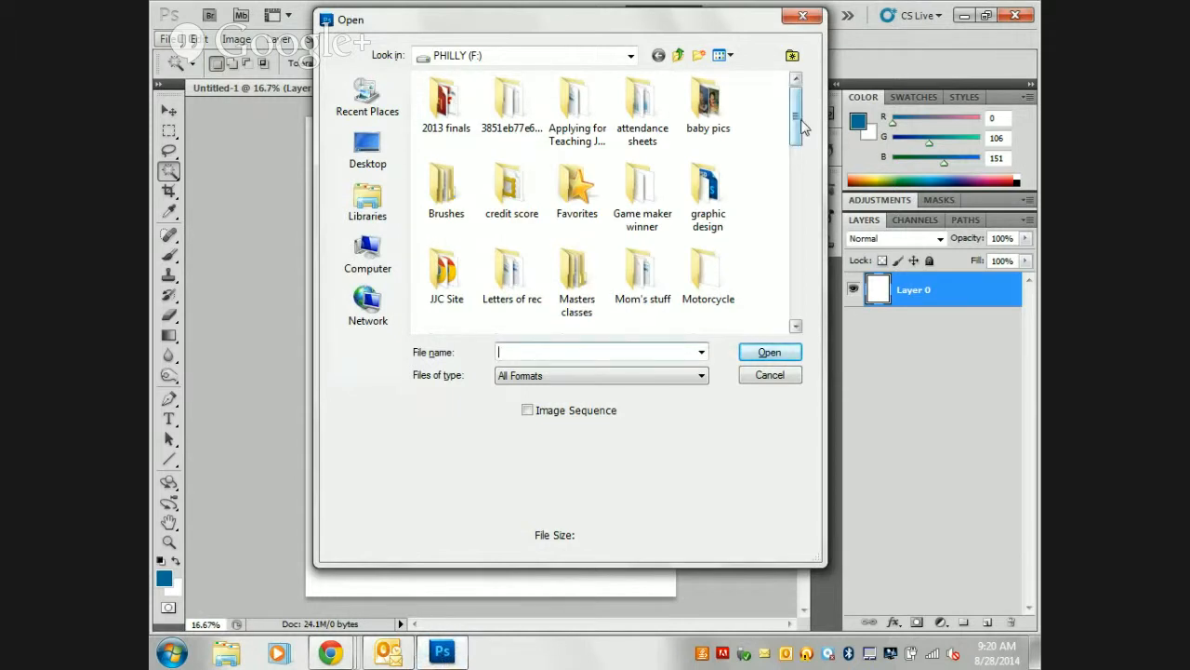
{"action": "left_click_drag", "start_coordinate": [798, 129], "coordinate": [798, 202]}
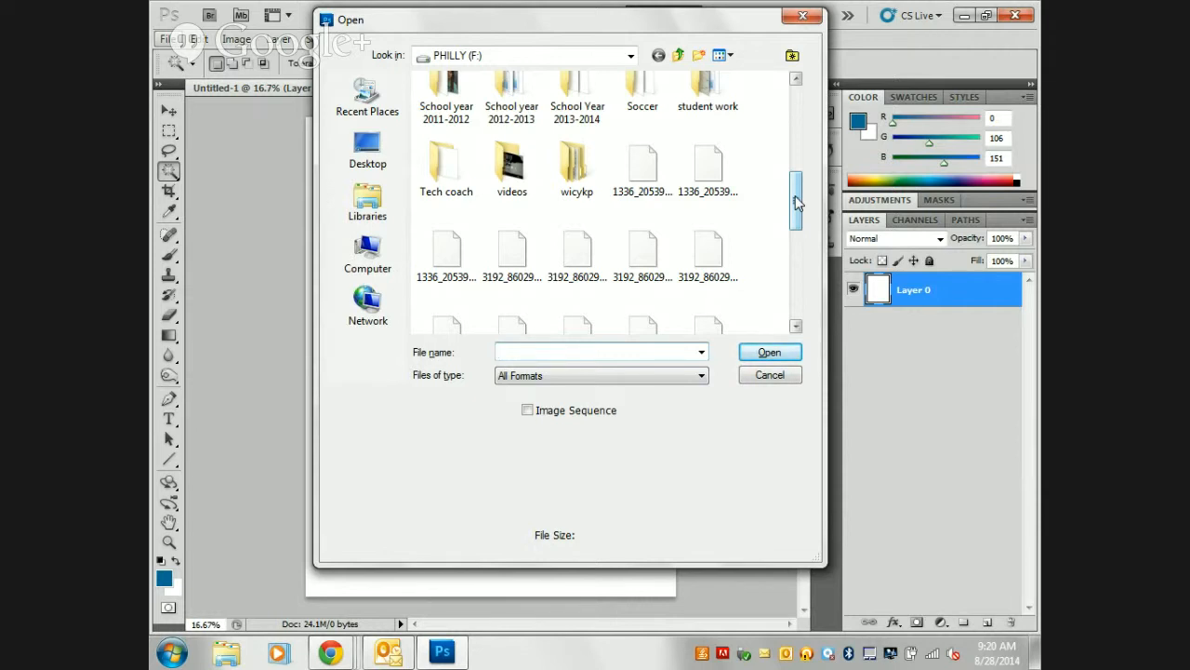
{"action": "left_click_drag", "start_coordinate": [795, 195], "coordinate": [796, 130]}
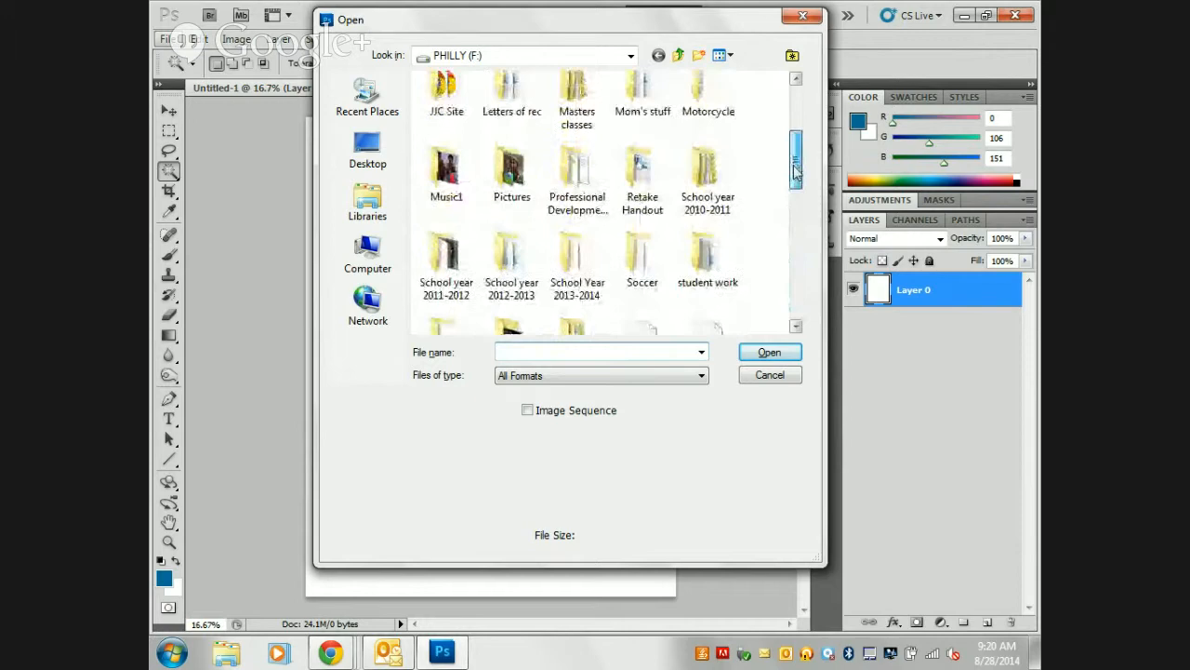
{"action": "left_click", "coordinate": [701, 376]}
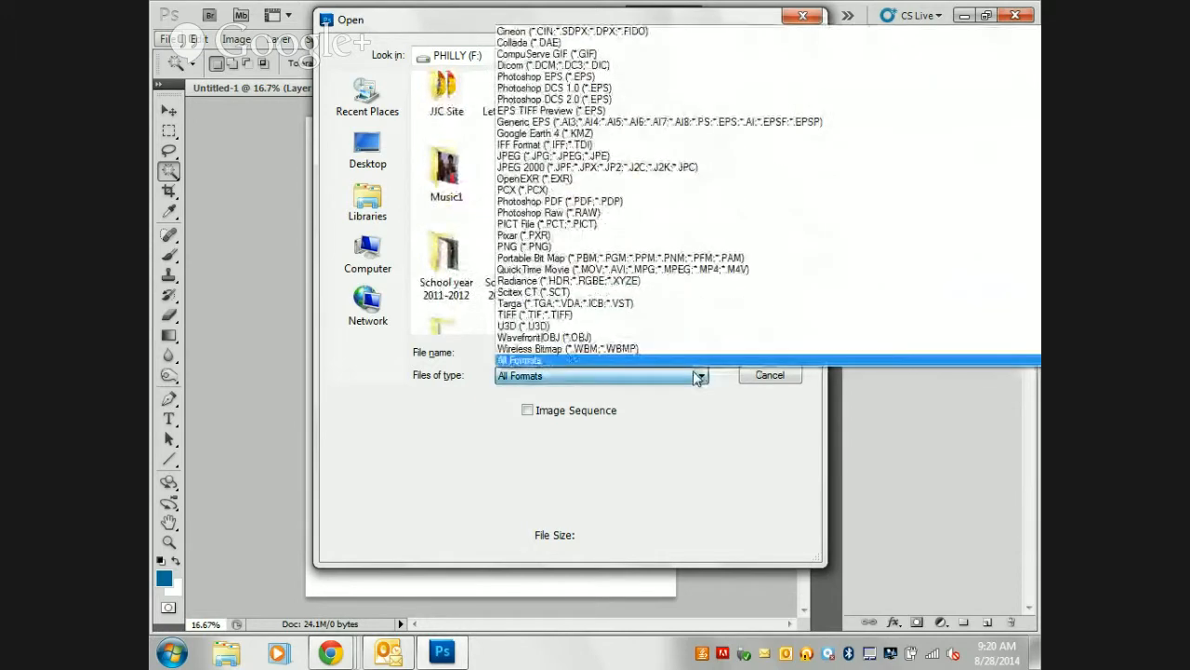
{"action": "left_click", "coordinate": [415, 505]}
{"action": "left_click_drag", "start_coordinate": [797, 168], "coordinate": [807, 124]}
{"action": "left_click", "coordinate": [797, 326]}
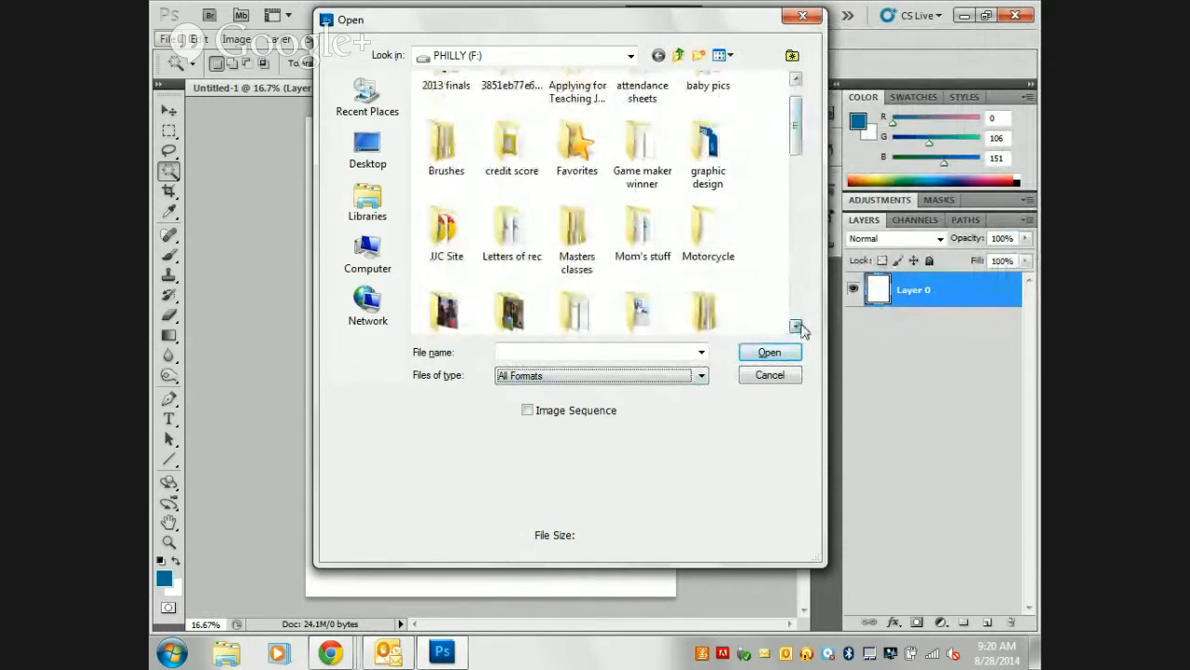
{"action": "left_click", "coordinate": [797, 325]}
{"action": "left_click", "coordinate": [797, 326]}
{"action": "left_click", "coordinate": [797, 326]}
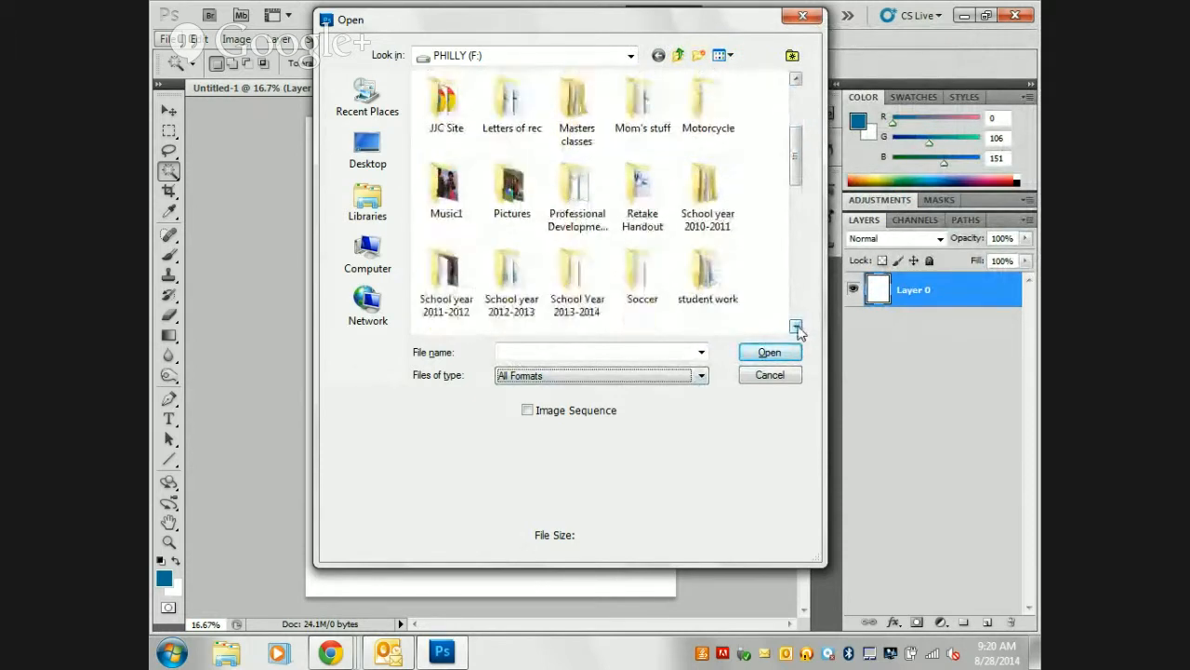
{"action": "left_click", "coordinate": [797, 80]}
{"action": "left_click", "coordinate": [797, 80]}
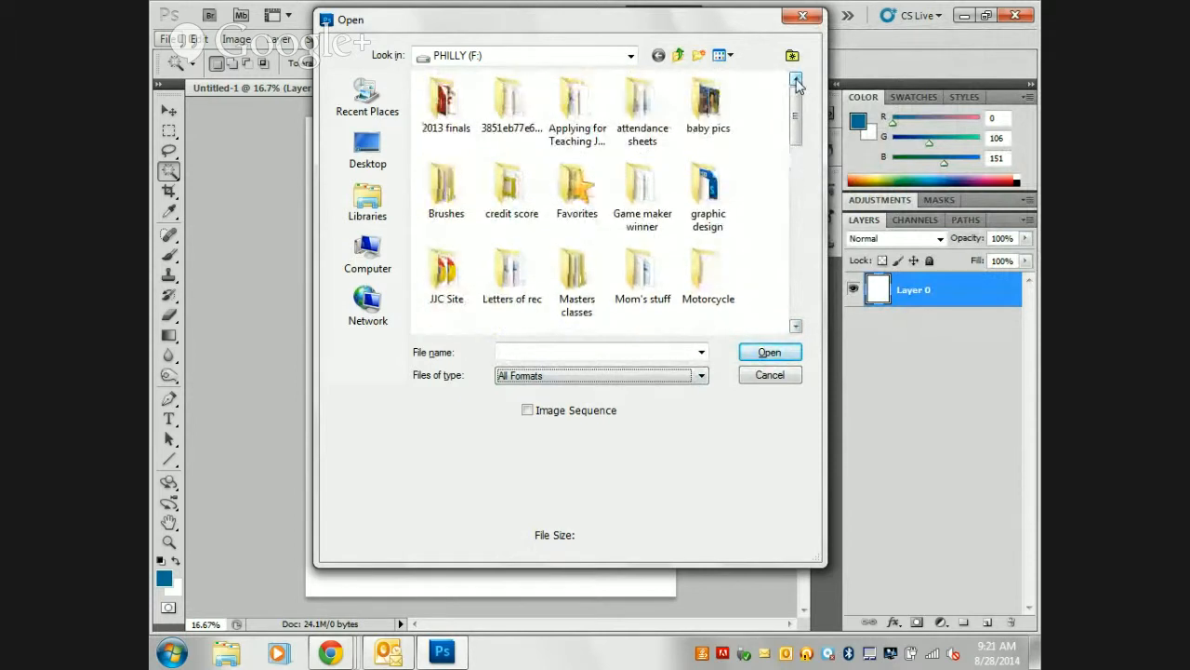
{"action": "left_click", "coordinate": [796, 326]}
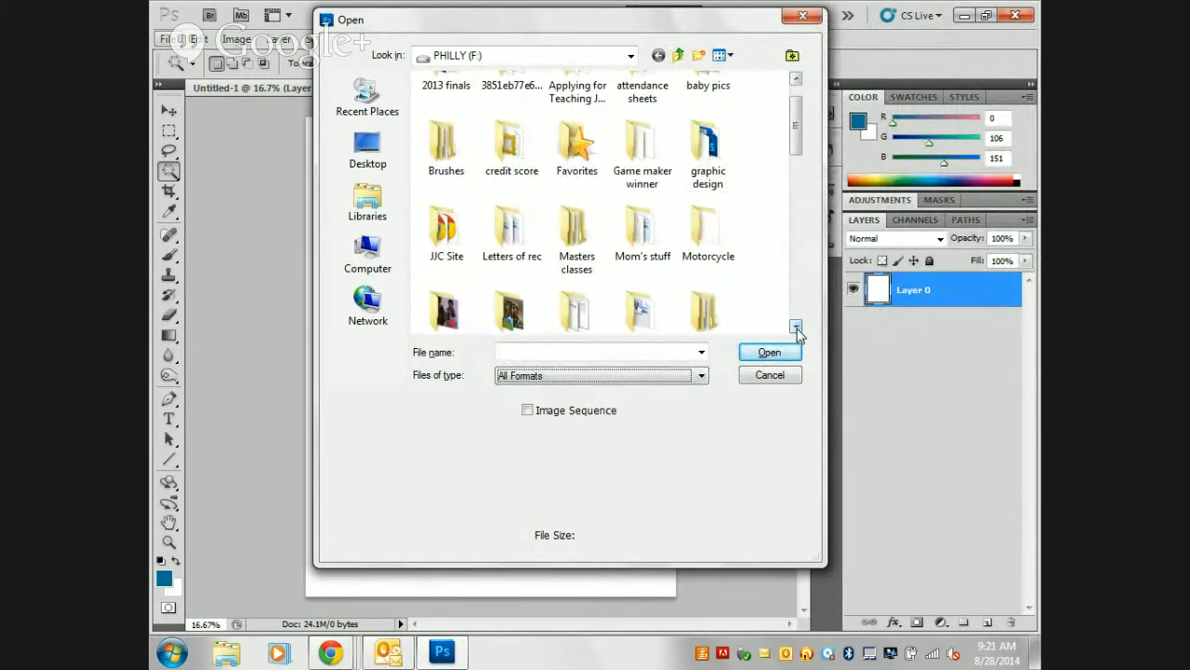
- Open the "magic wand" soccer ball image from the Desktop
{"action": "left_click", "coordinate": [367, 149]}
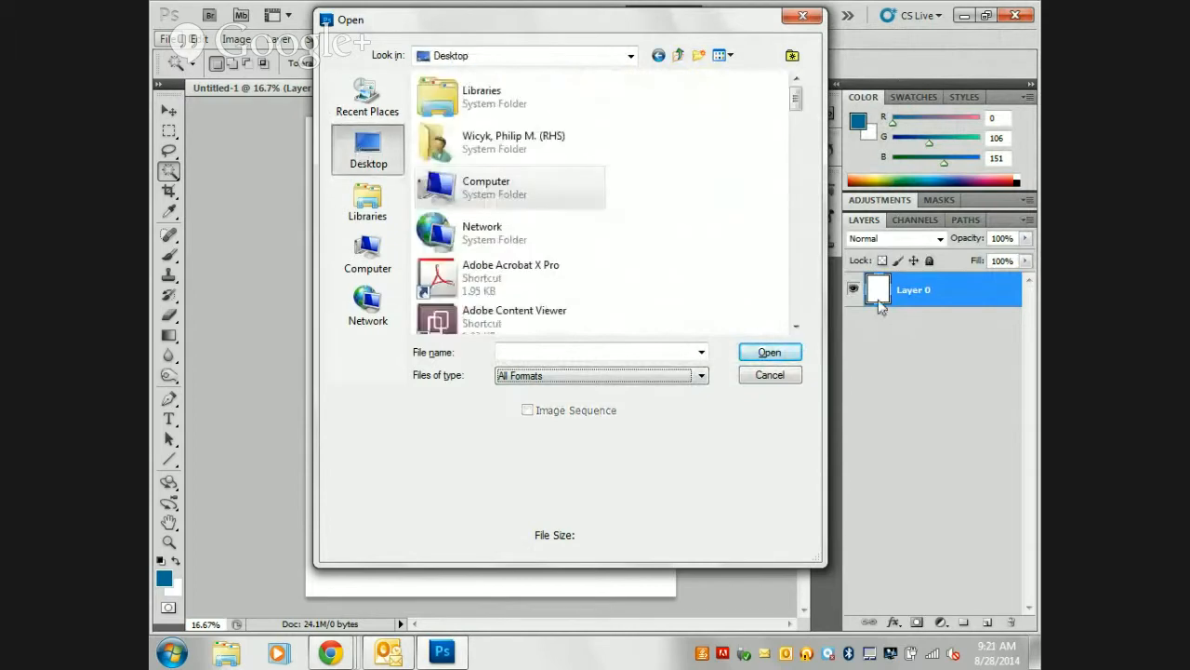
{"action": "left_click", "coordinate": [796, 326]}
{"action": "left_click", "coordinate": [796, 327]}
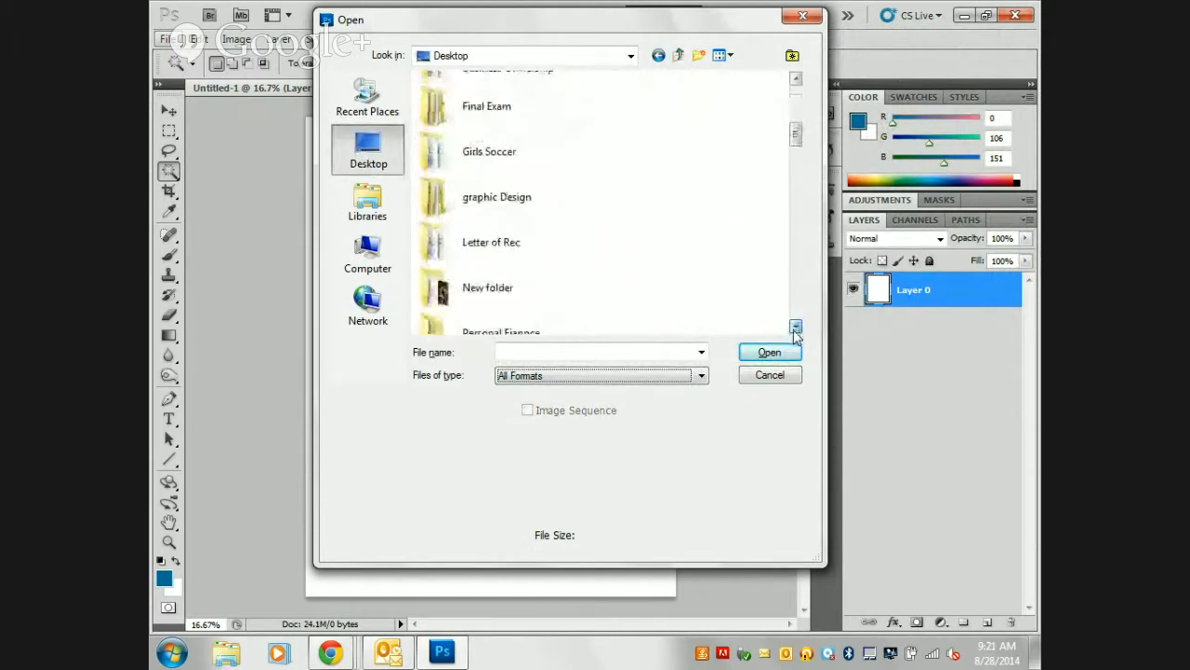
{"action": "left_click_drag", "start_coordinate": [796, 326], "coordinate": [796, 330]}
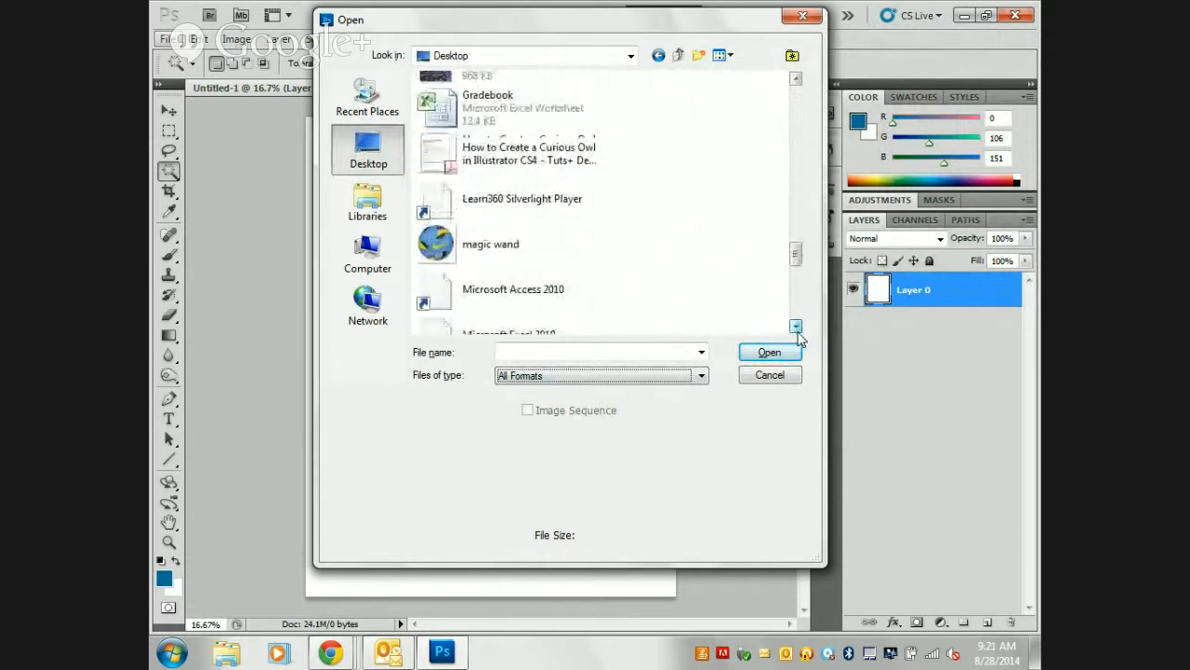
{"action": "left_click", "coordinate": [492, 244]}
{"action": "left_click", "coordinate": [769, 352]}
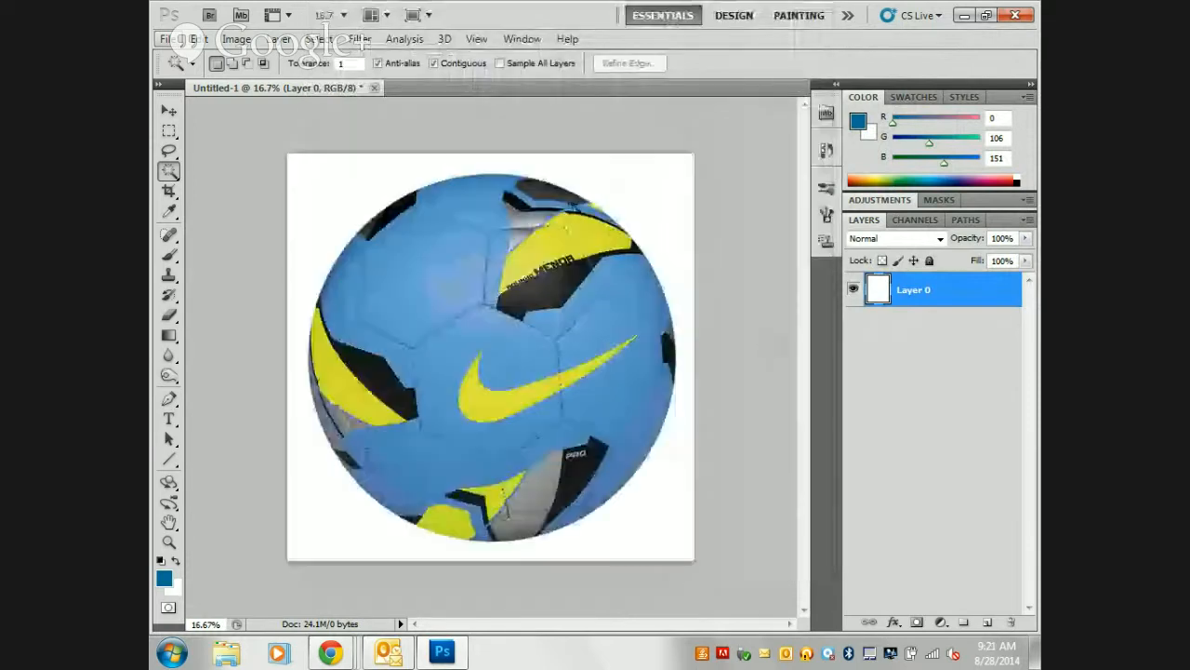
- Float the Untitled-1 and magic wand.jpg windows, then dock Untitled-1 again with the ball image floating over it
{"action": "left_click_drag", "start_coordinate": [452, 88], "coordinate": [313, 101]}
{"action": "left_click_drag", "start_coordinate": [629, 129], "coordinate": [662, 164]}
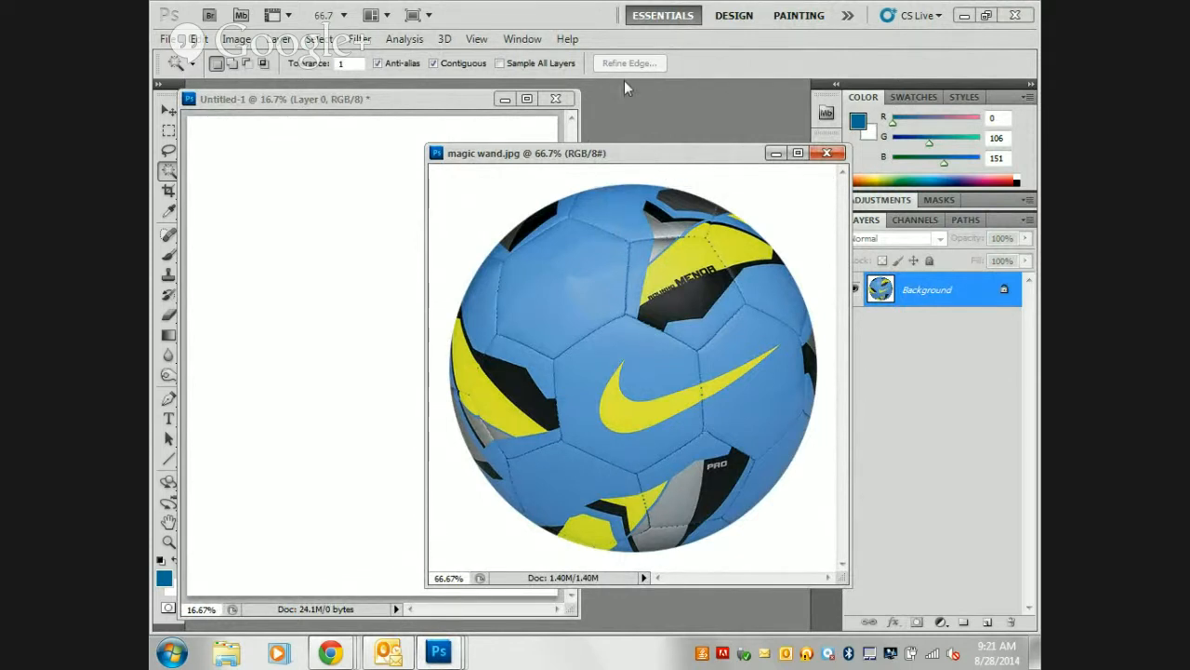
{"action": "mouse_move", "coordinate": [377, 110]}
{"action": "left_mouse_down"}
{"action": "mouse_move", "coordinate": [418, 115]}
{"action": "mouse_move", "coordinate": [408, 129]}
{"action": "mouse_move", "coordinate": [392, 117]}
{"action": "mouse_move", "coordinate": [394, 93]}
{"action": "mouse_move", "coordinate": [393, 106]}
{"action": "mouse_move", "coordinate": [366, 84]}
{"action": "mouse_move", "coordinate": [385, 154]}
{"action": "mouse_move", "coordinate": [389, 91]}
{"action": "left_mouse_up"}
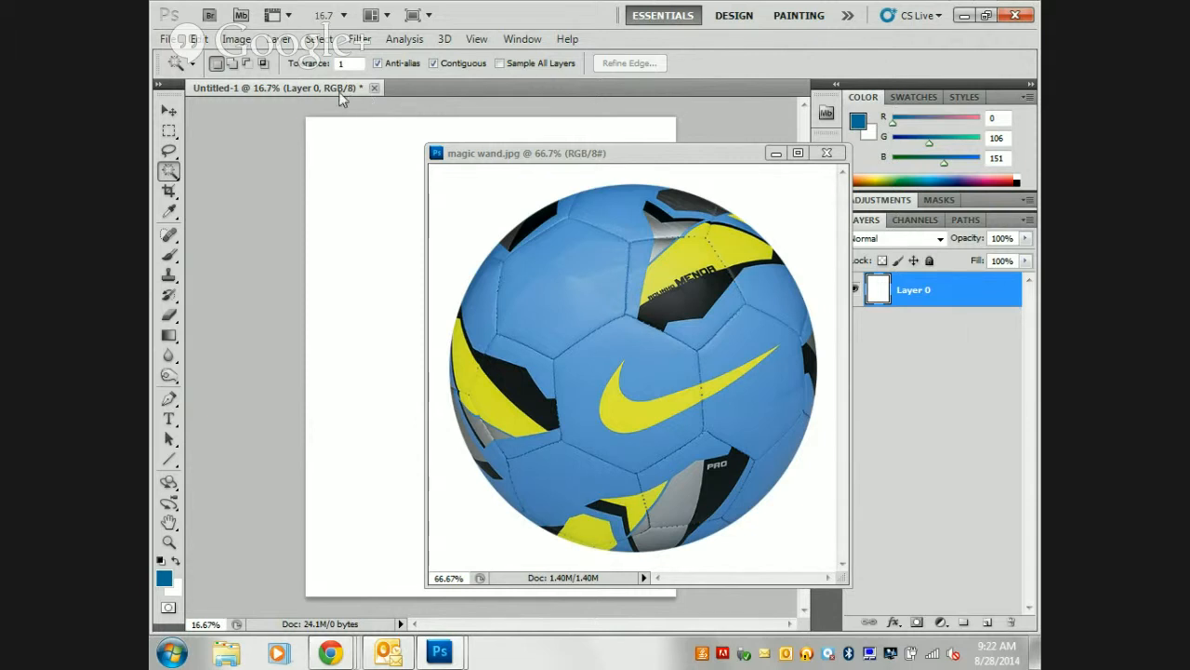
- Float the Untitled-1 window over the workspace and minimize both it and the magic wand.jpg window
{"action": "left_click_drag", "start_coordinate": [337, 90], "coordinate": [344, 120]}
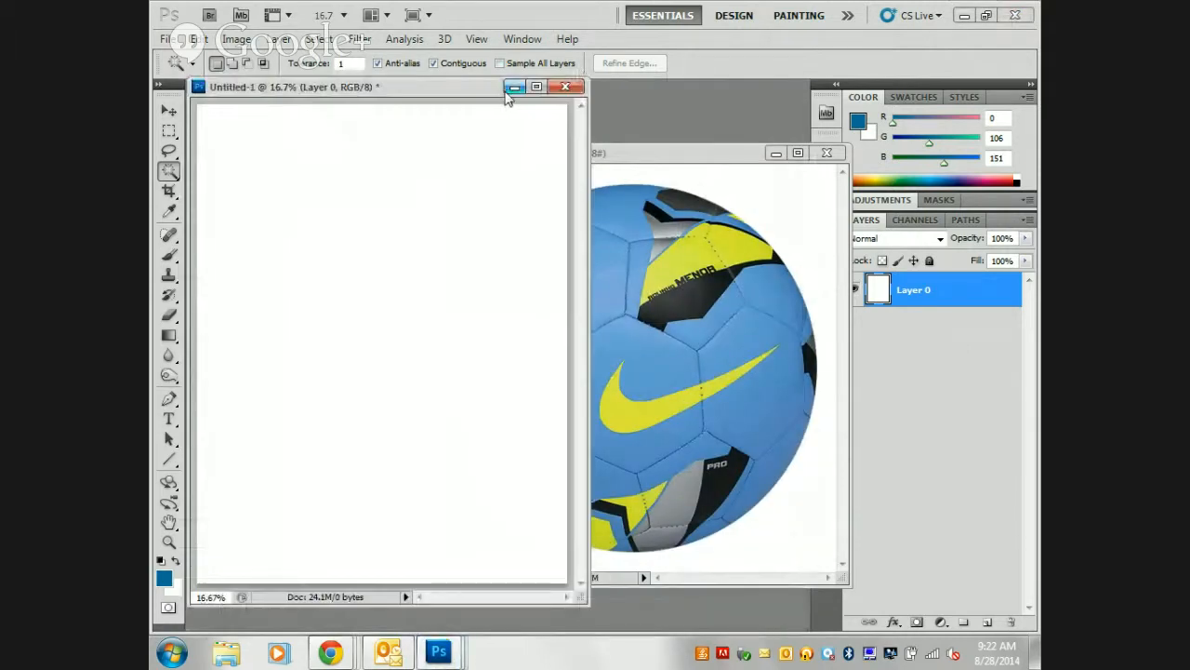
{"action": "left_click", "coordinate": [512, 88]}
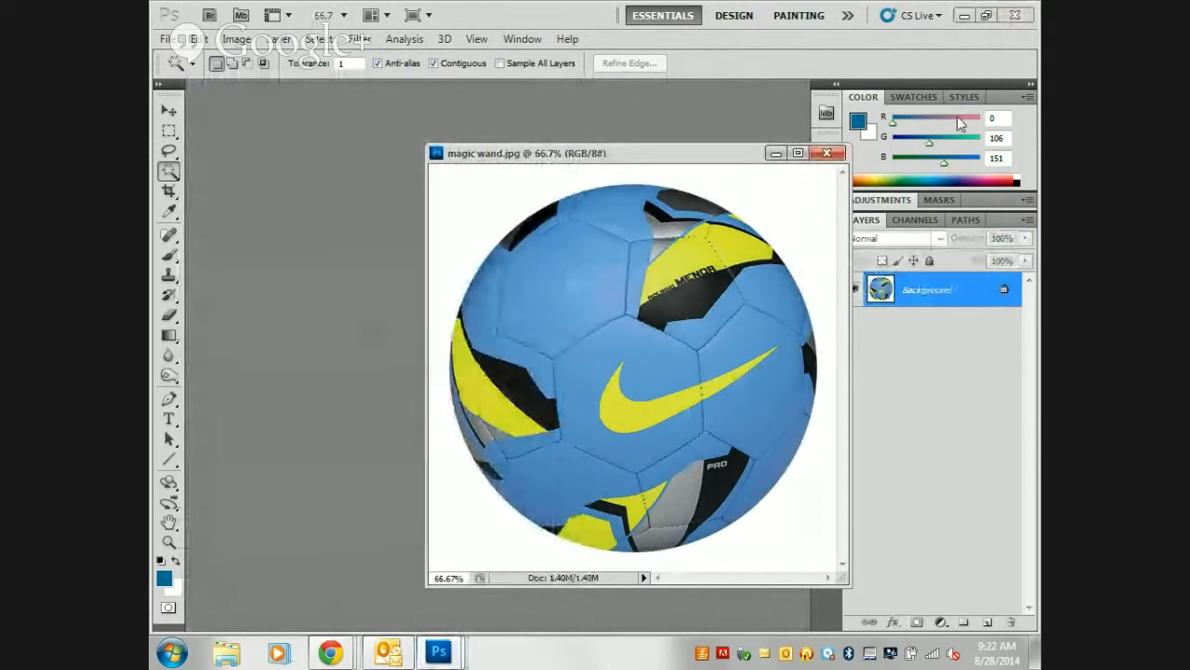
{"action": "left_click", "coordinate": [986, 15]}
{"action": "left_click", "coordinate": [689, 16]}
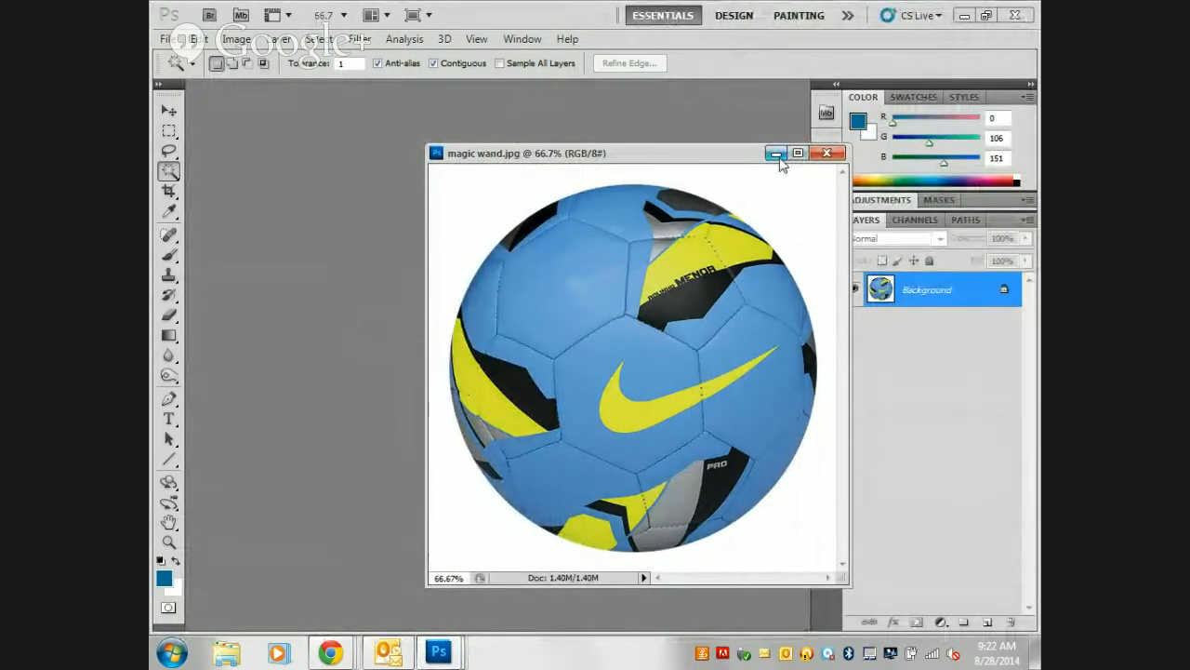
{"action": "left_click", "coordinate": [777, 154]}
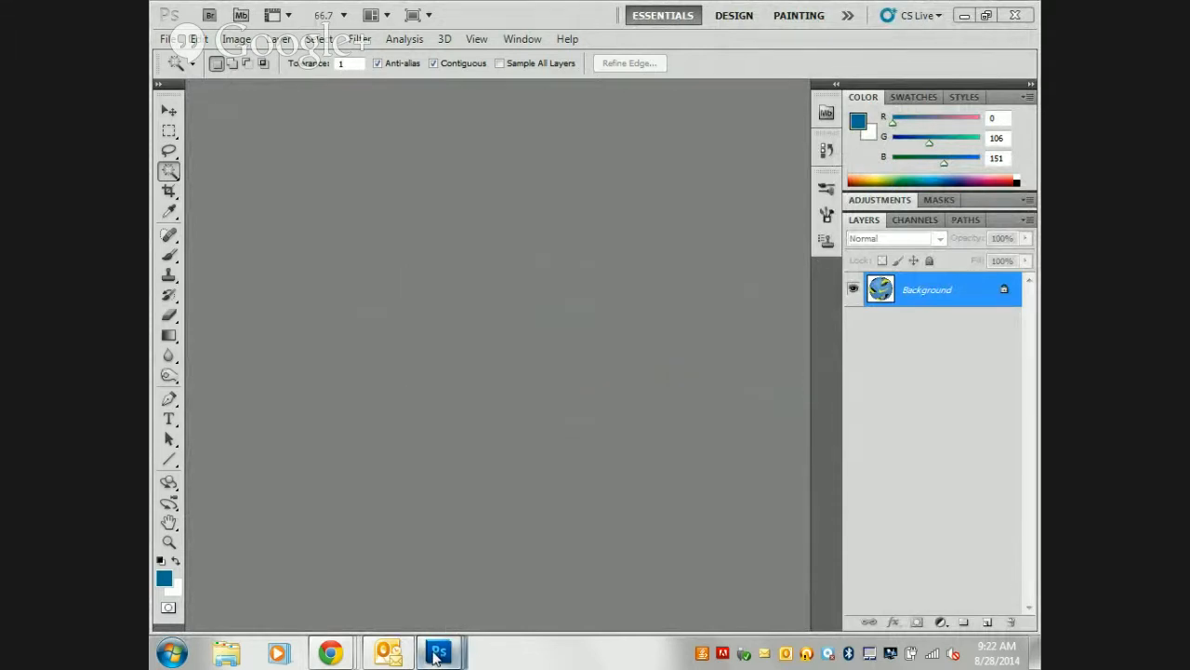
- Bring back the minimized magic wand.jpg and Untitled-1 windows, then maximize the ball image window and restore its size
{"action": "mouse_move", "coordinate": [438, 651]}
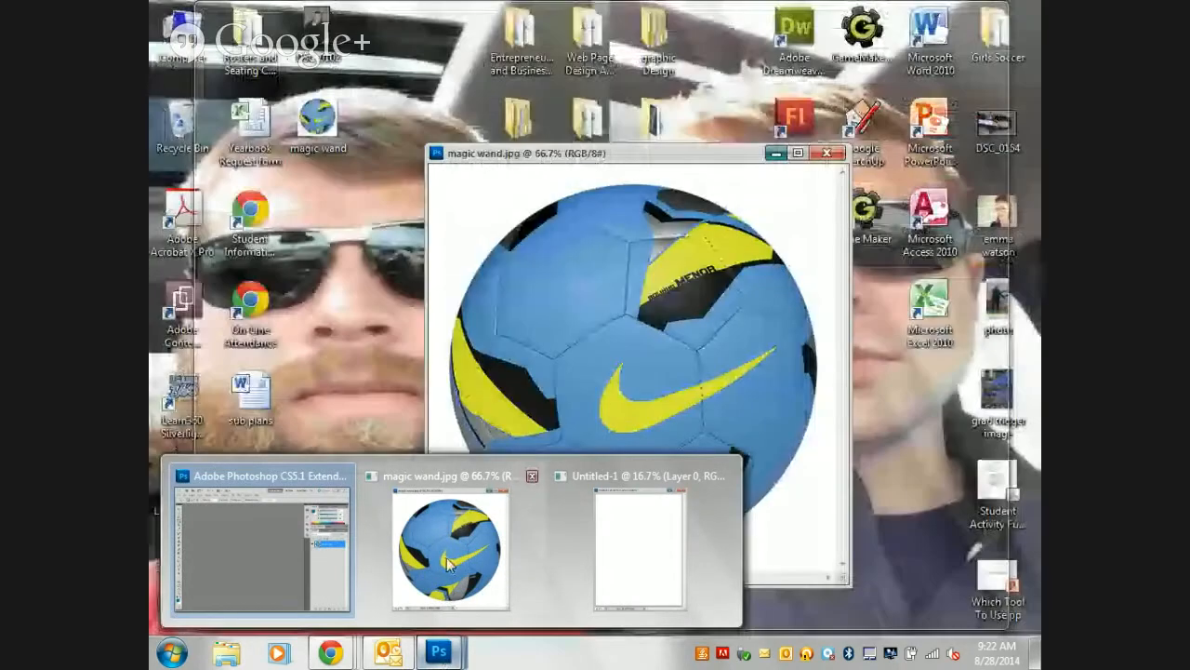
{"action": "left_click", "coordinate": [497, 553]}
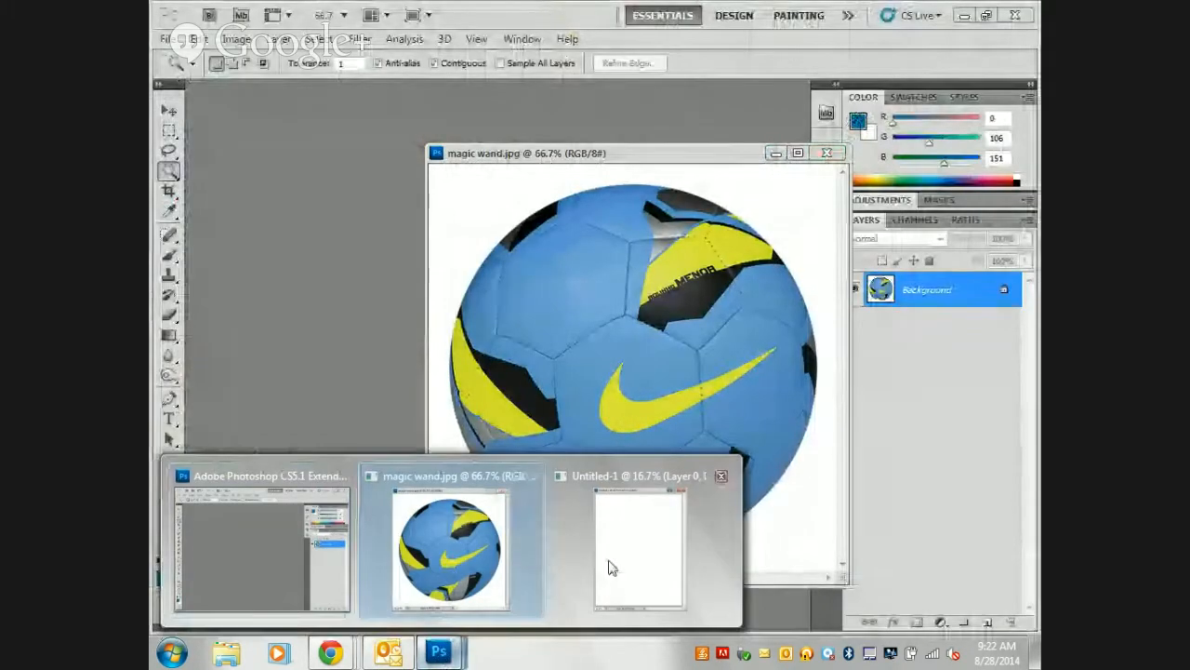
{"action": "left_click", "coordinate": [608, 565]}
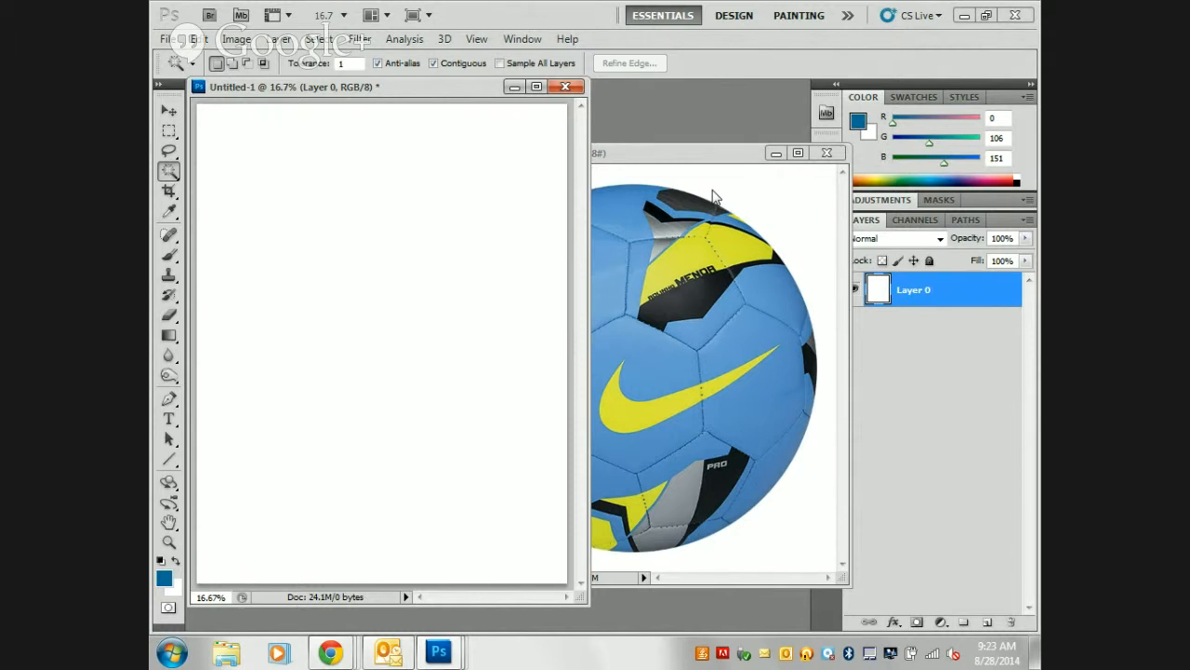
{"action": "left_click", "coordinate": [797, 153]}
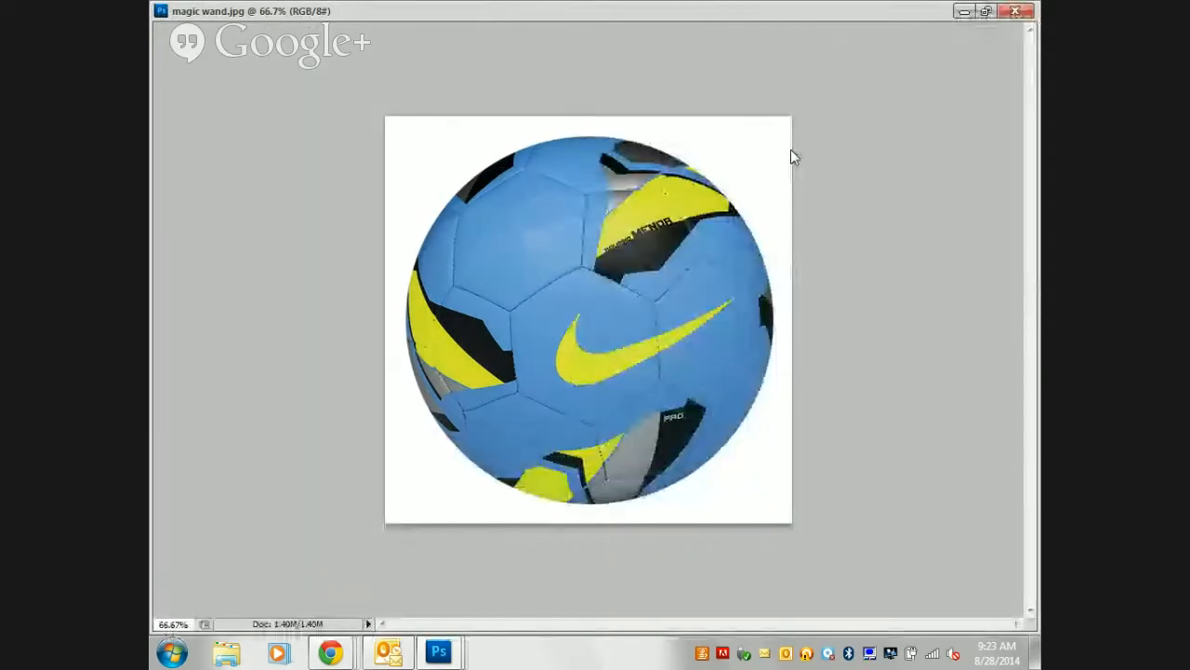
{"action": "left_click", "coordinate": [986, 11]}
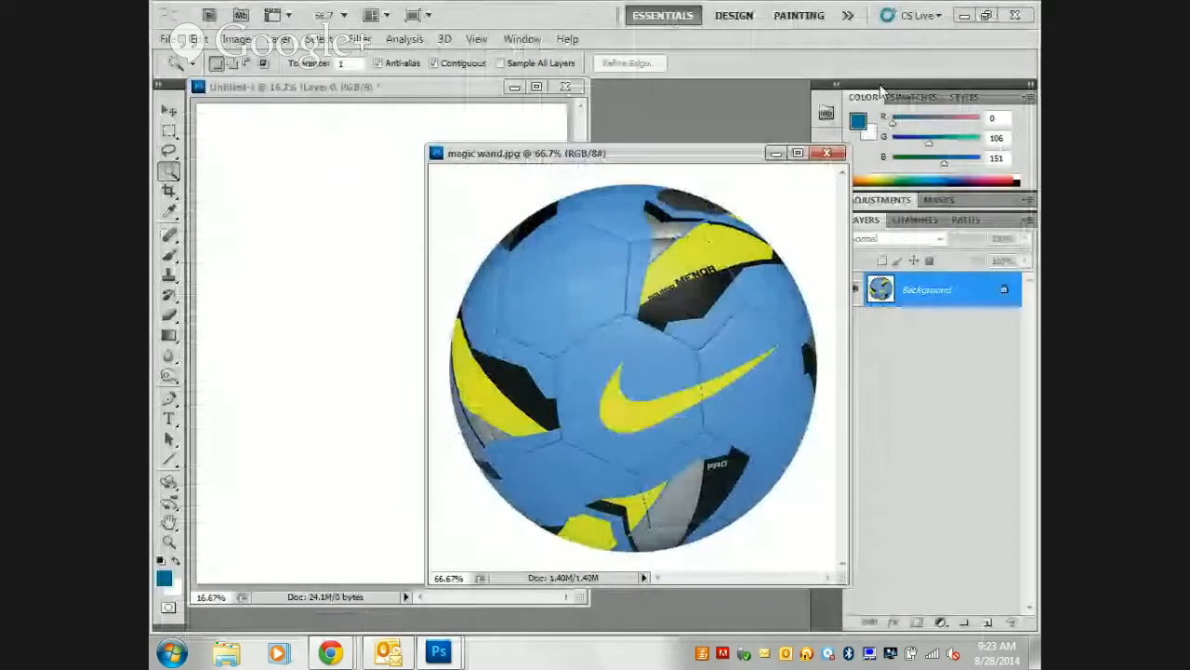
- Group magic wand.jpg with Untitled-1 in one tabbed window and dock that window in the workspace
{"action": "left_click_drag", "start_coordinate": [722, 153], "coordinate": [517, 98]}
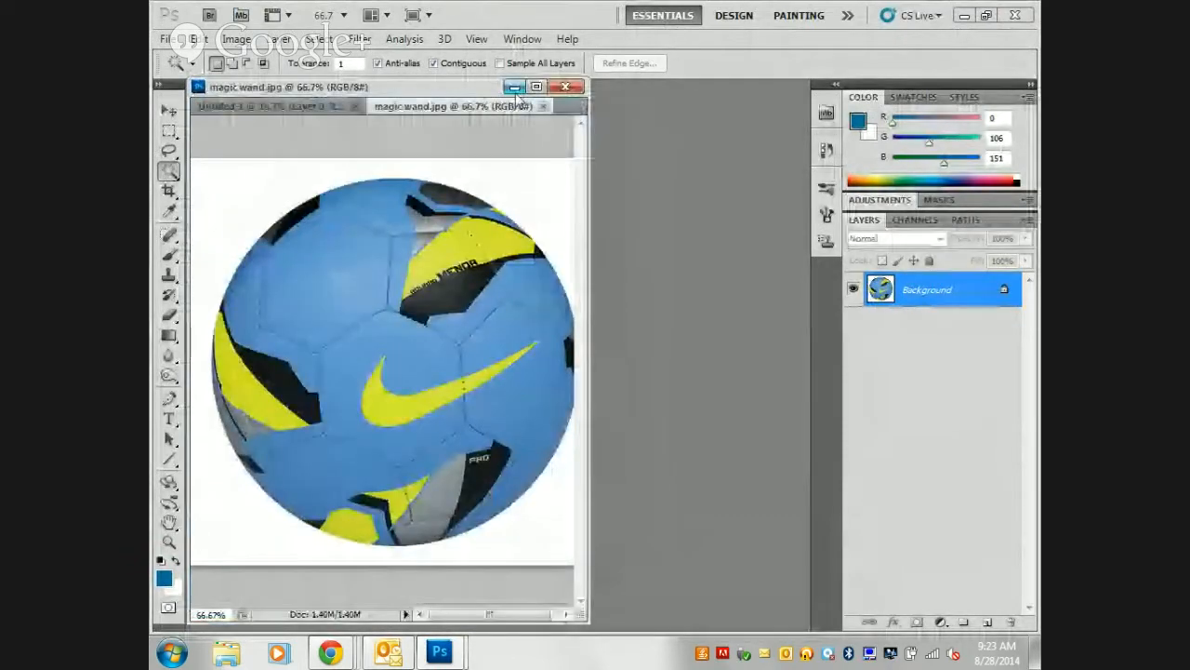
{"action": "left_click", "coordinate": [535, 87]}
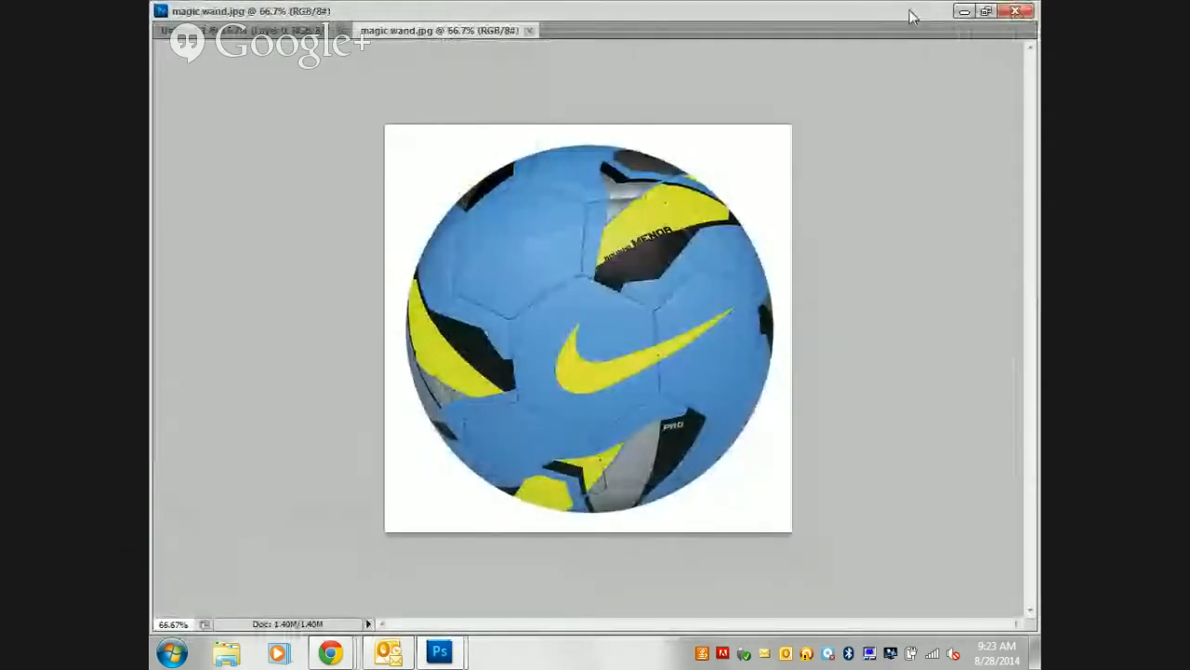
{"action": "left_click", "coordinate": [986, 10]}
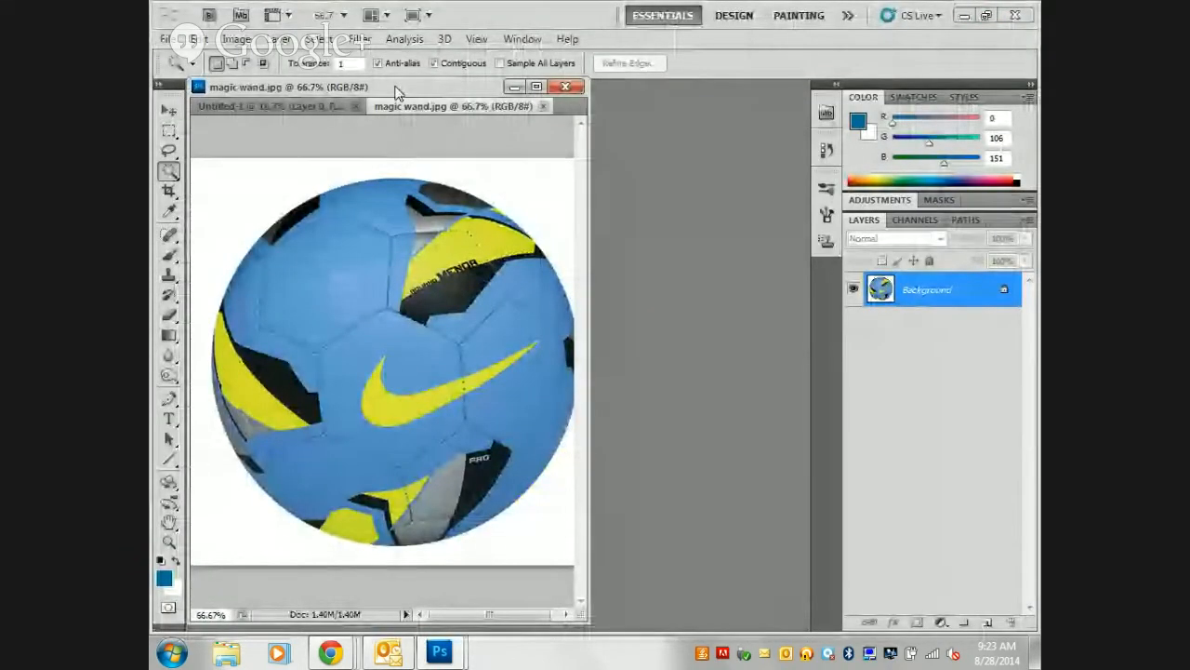
{"action": "left_click_drag", "start_coordinate": [395, 93], "coordinate": [400, 80]}
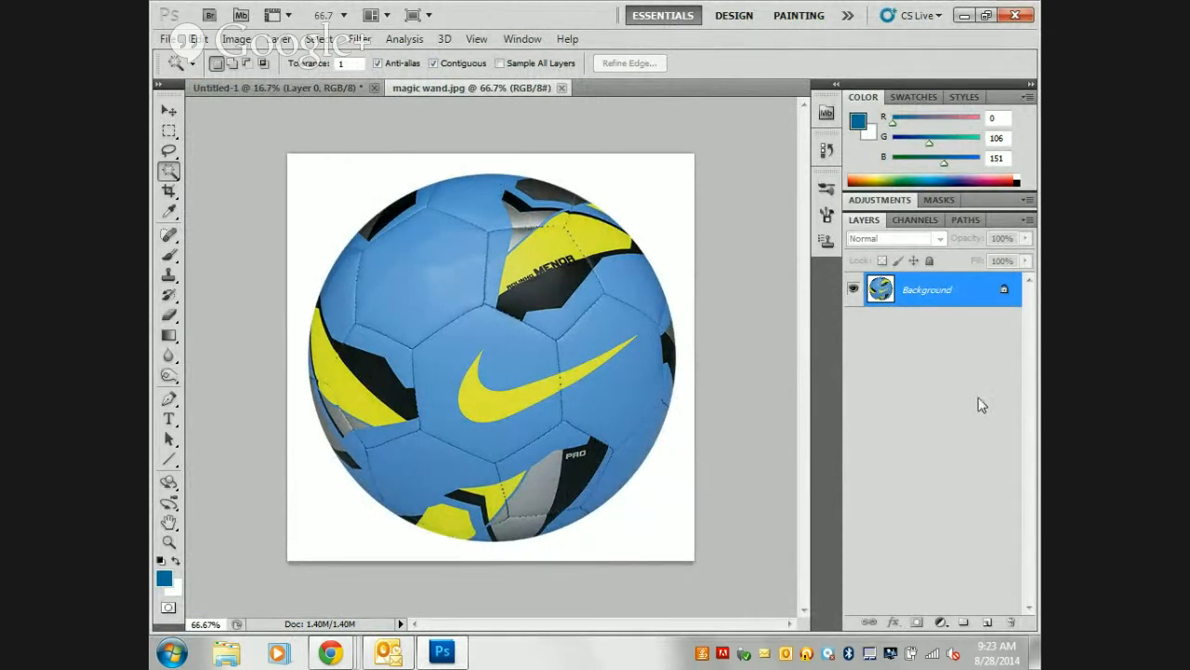
- Convert the locked Background layer of magic wand.jpg into a regular layer named Layer 0
{"action": "double_click", "coordinate": [1004, 294]}
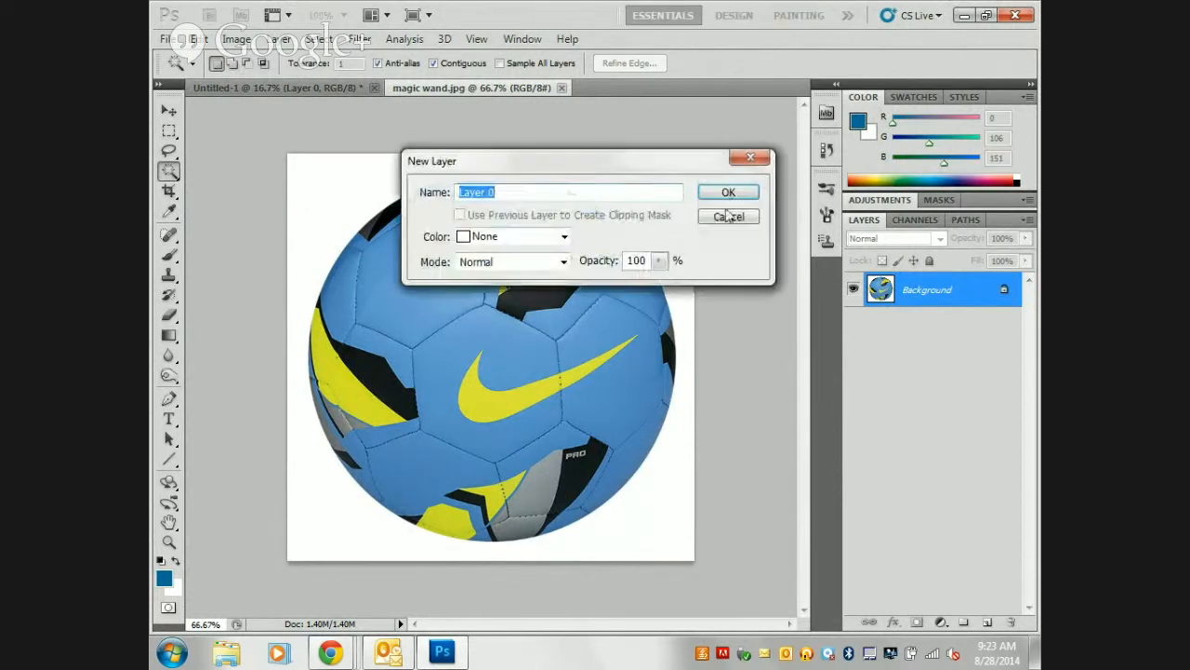
{"action": "left_click", "coordinate": [725, 195]}
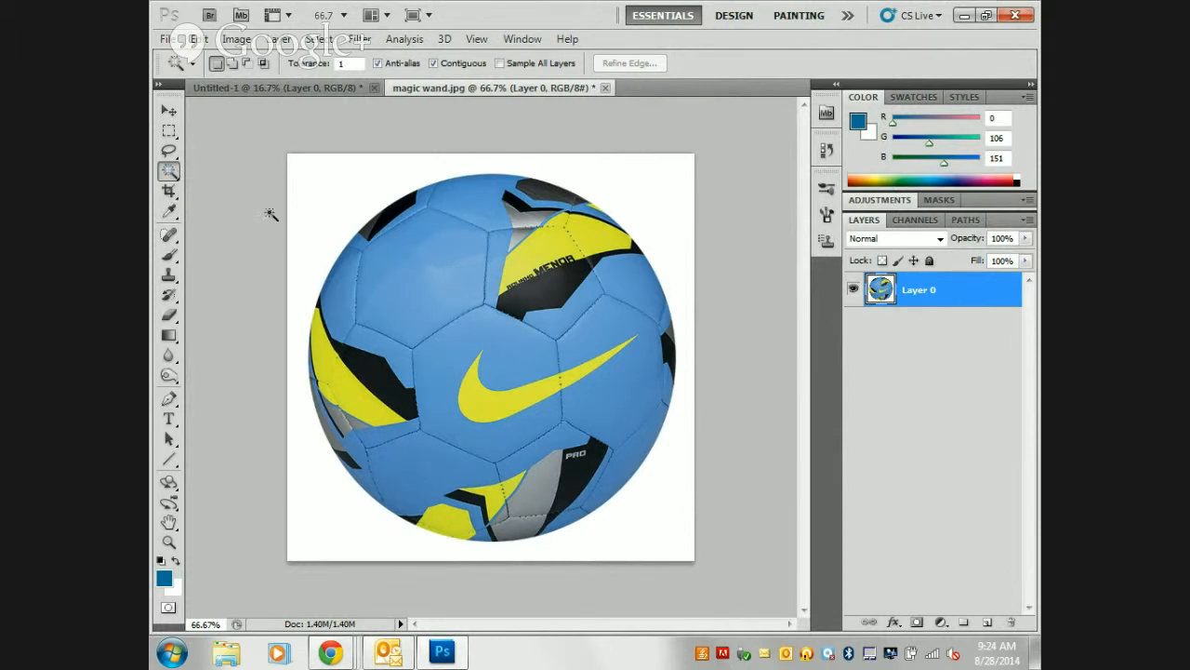
- Try the Magic Wand on the ball's blue edge, then set its tolerance to 32 and select the blue area
{"action": "left_click", "coordinate": [352, 260]}
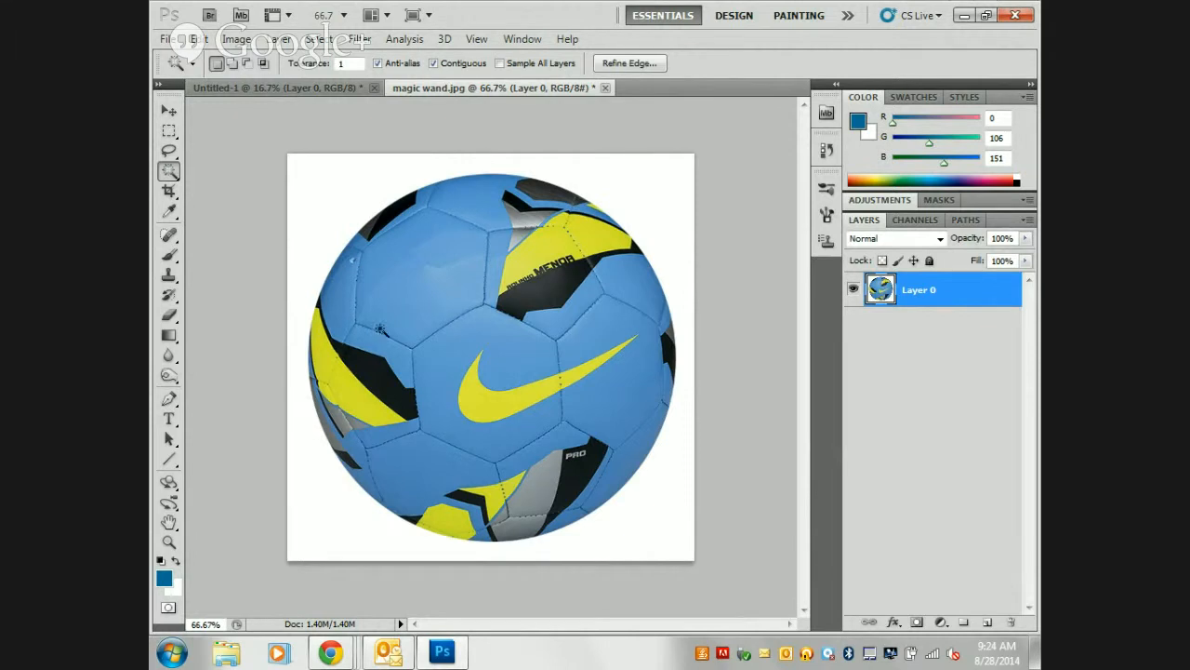
{"action": "left_click", "coordinate": [348, 64]}
{"action": "type", "text": "32"}
{"action": "left_click", "coordinate": [424, 294]}
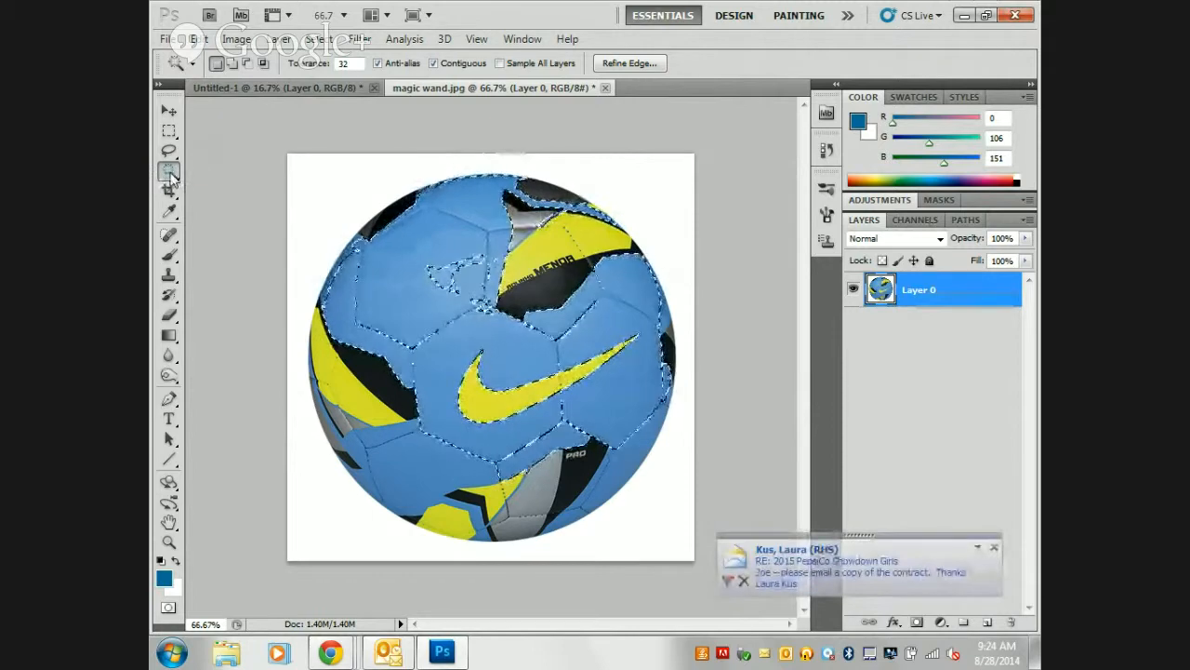
- Select the ball's black, yellow, blue and grey areas one after another with the Magic Wand at tolerance 32, then deselect
{"action": "left_click", "coordinate": [523, 296]}
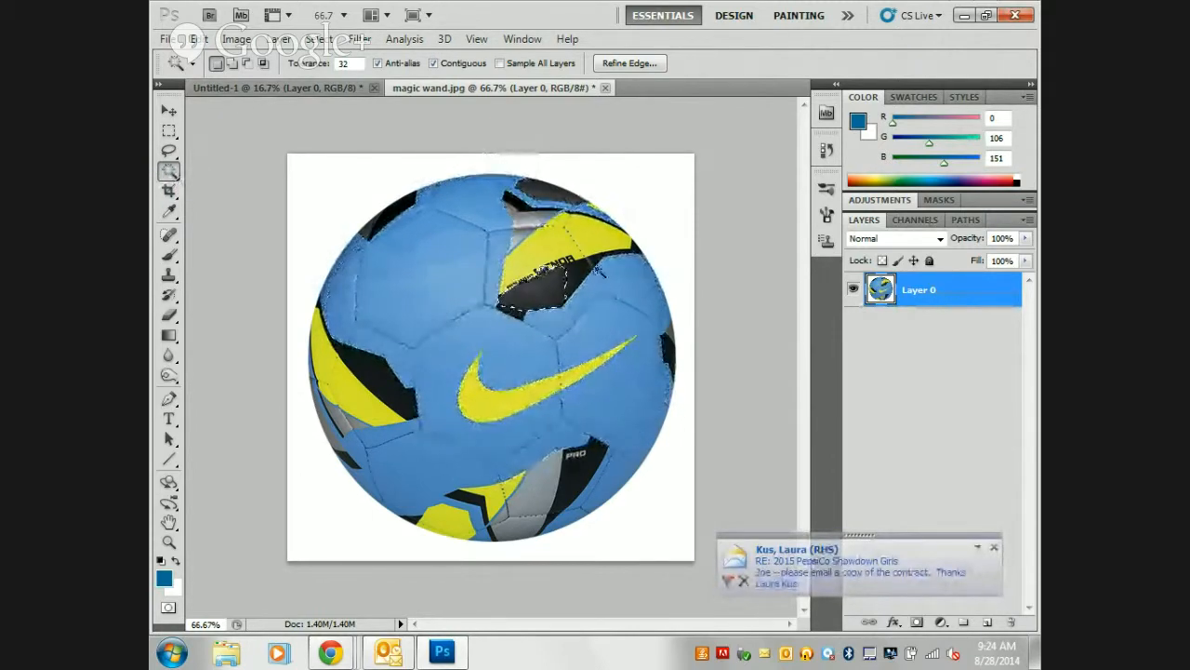
{"action": "left_click", "coordinate": [563, 234]}
{"action": "left_click", "coordinate": [495, 247]}
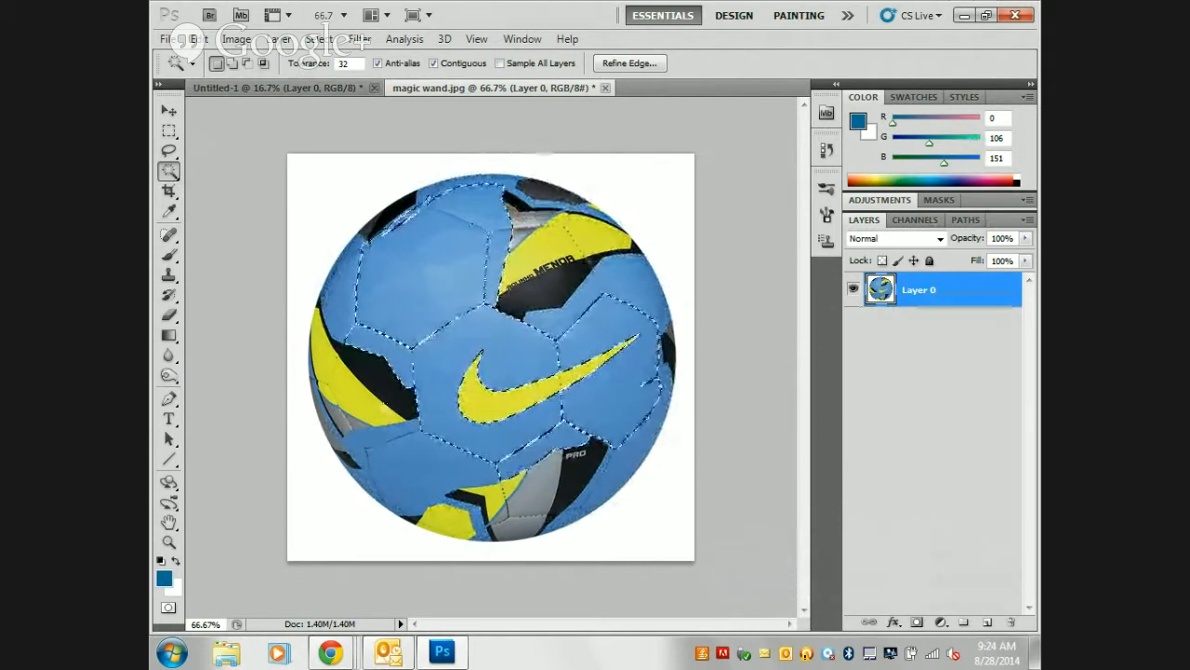
{"action": "left_click", "coordinate": [396, 388]}
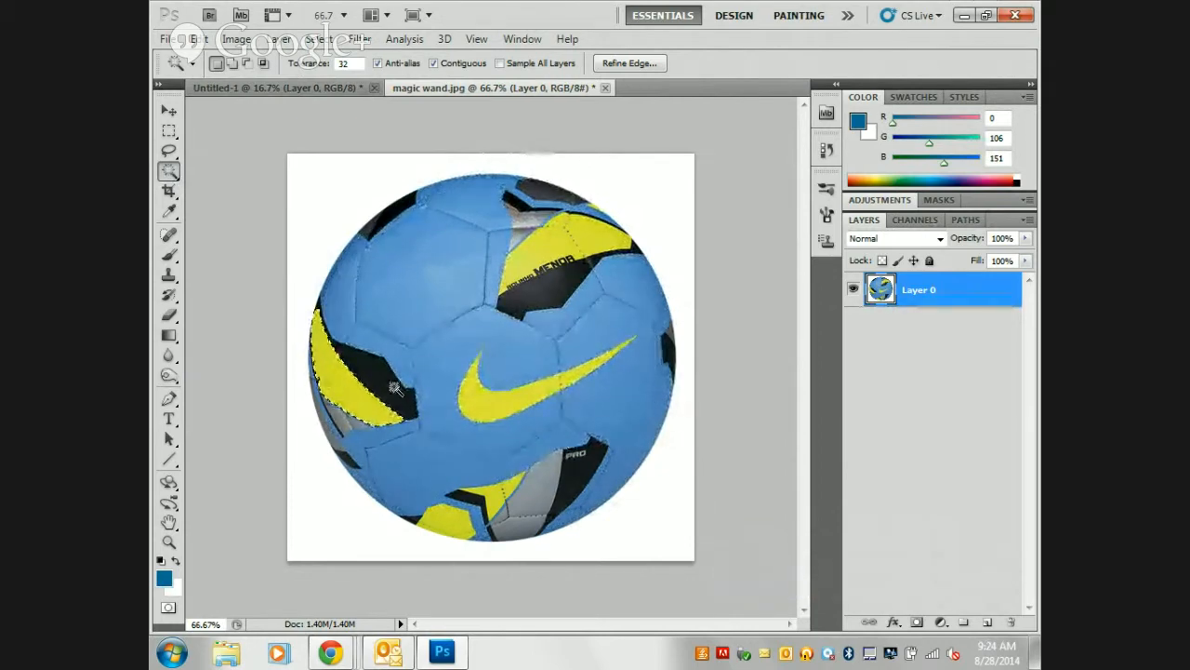
{"action": "left_click", "coordinate": [408, 453]}
{"action": "left_click", "coordinate": [537, 496]}
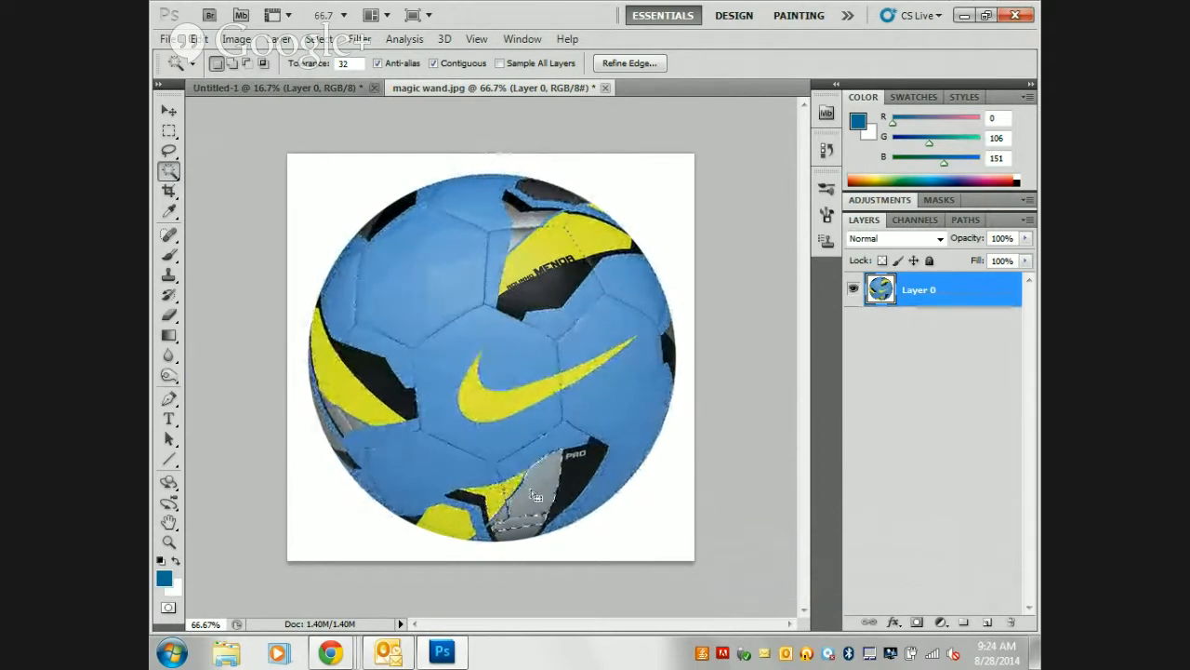
{"action": "left_click", "coordinate": [589, 470]}
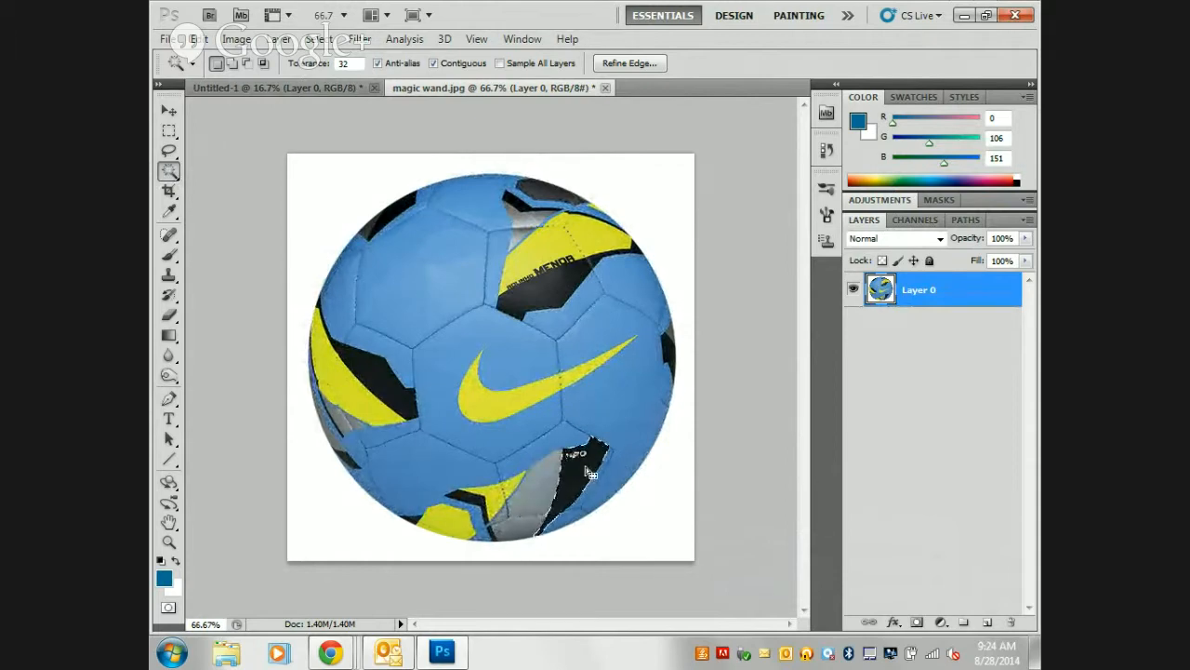
{"action": "left_click", "coordinate": [620, 394]}
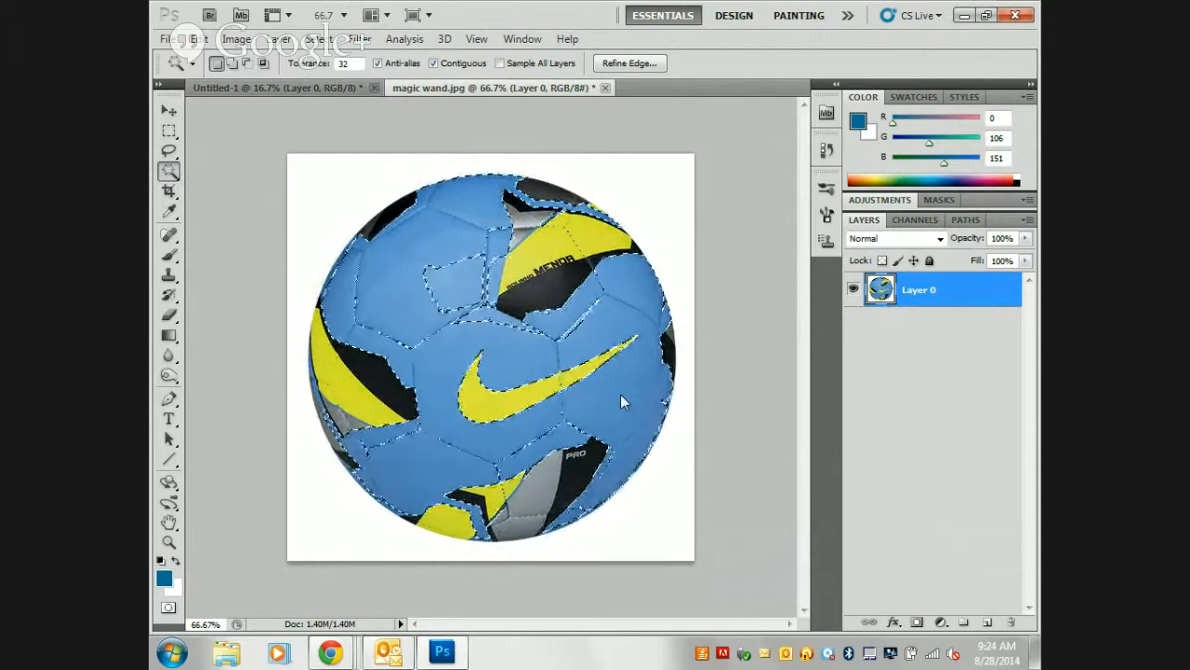
{"action": "left_click", "coordinate": [492, 408]}
{"action": "key", "text": "ctrl+d"}
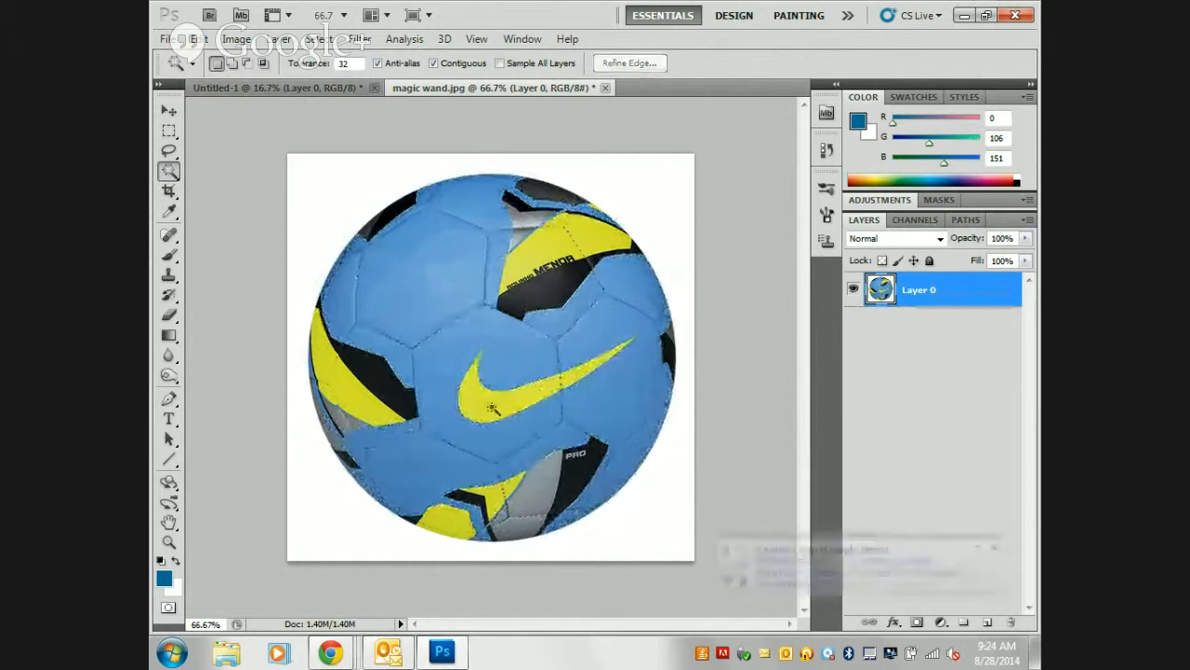
- Select the blue area with the Magic Wand, clear the selection, and select the blue again above the swoosh
{"action": "left_click", "coordinate": [502, 367]}
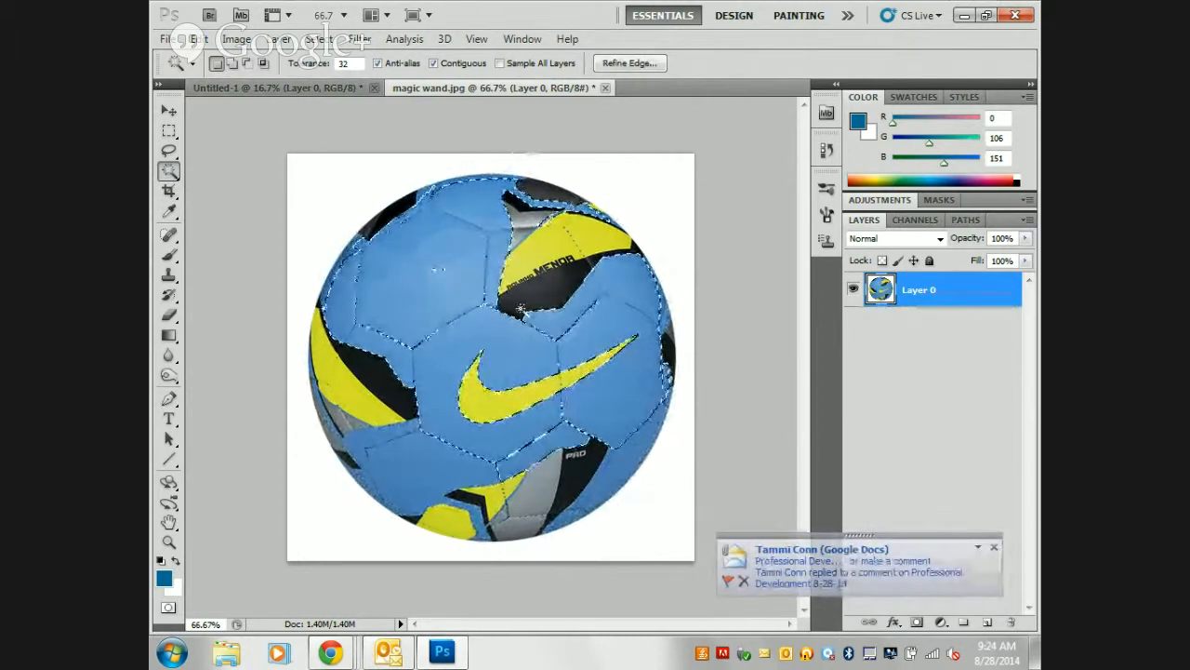
{"action": "left_click", "coordinate": [464, 296]}
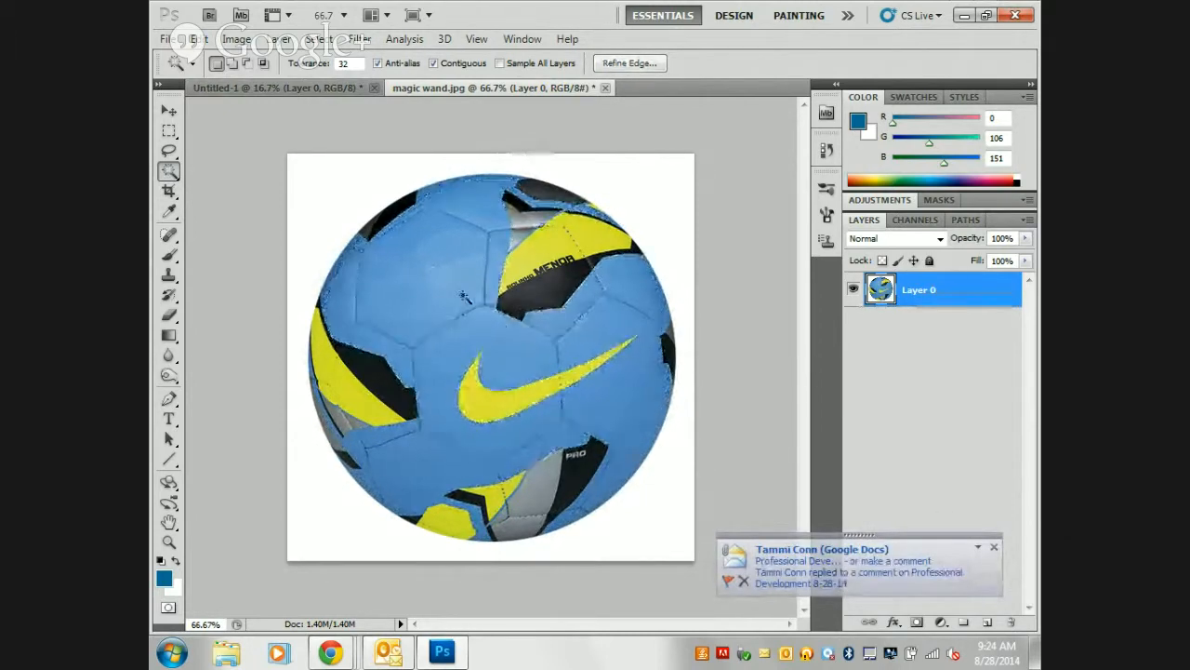
{"action": "key", "text": "ctrl+d"}
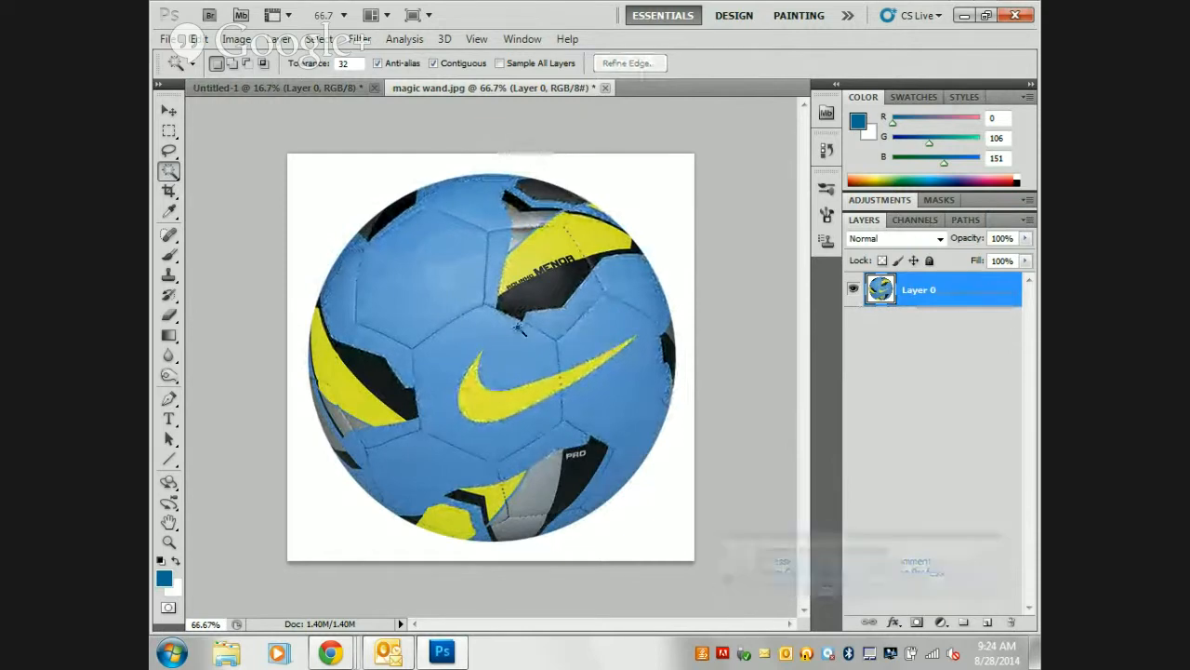
{"action": "left_click", "coordinate": [518, 328]}
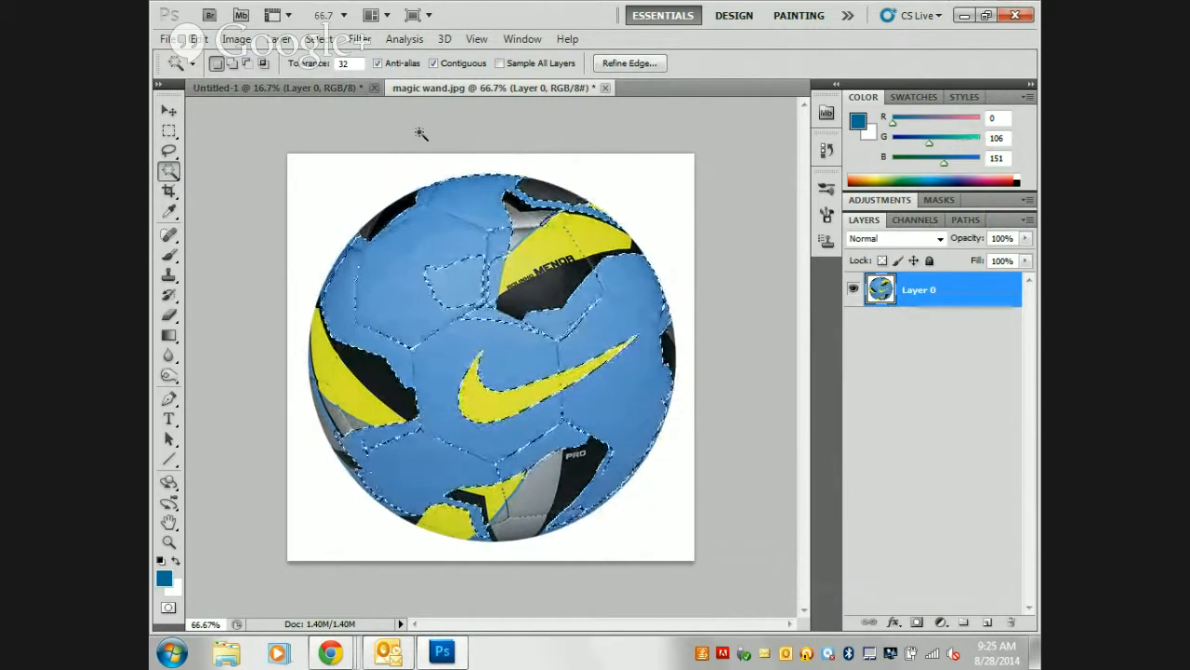
- Set the Magic Wand tolerance to 100 and test it on several areas of the ball, ending with the yellow panel left of the swoosh
{"action": "left_click_drag", "start_coordinate": [353, 63], "coordinate": [335, 69]}
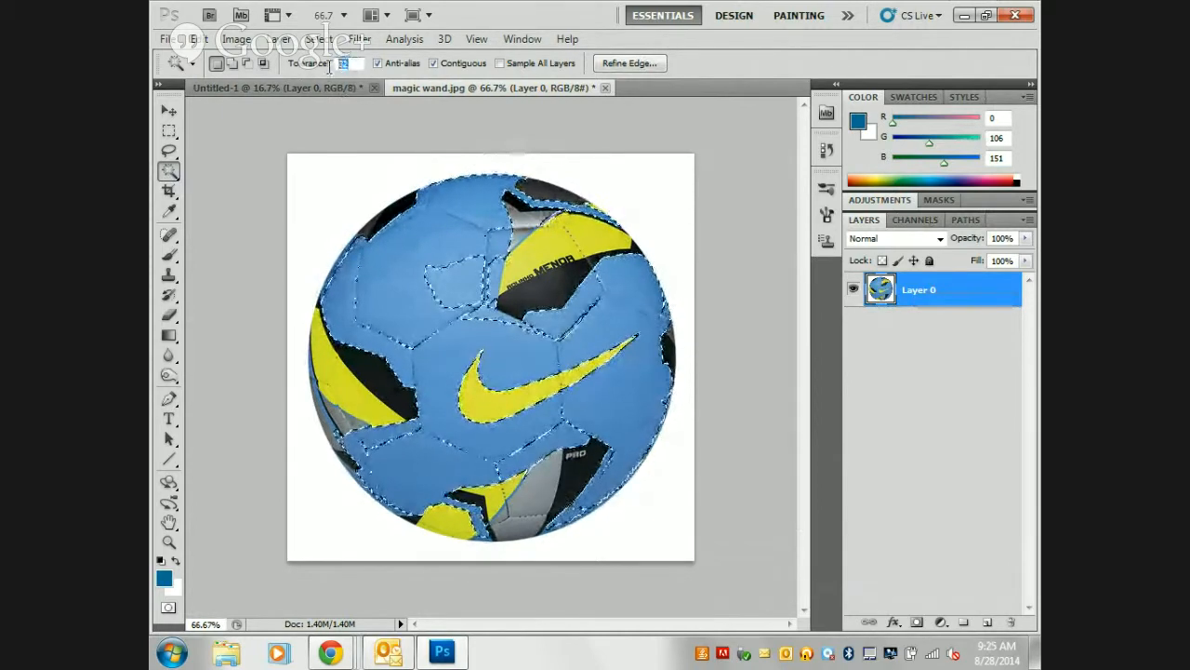
{"action": "type", "text": "100"}
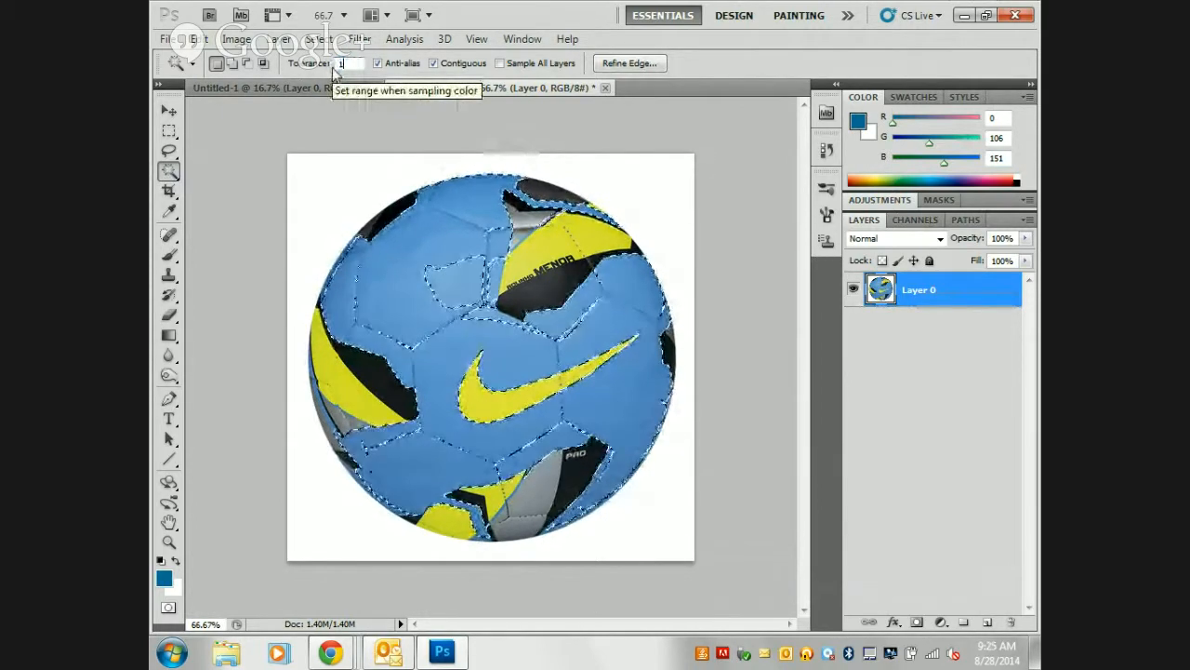
{"action": "left_click", "coordinate": [423, 292]}
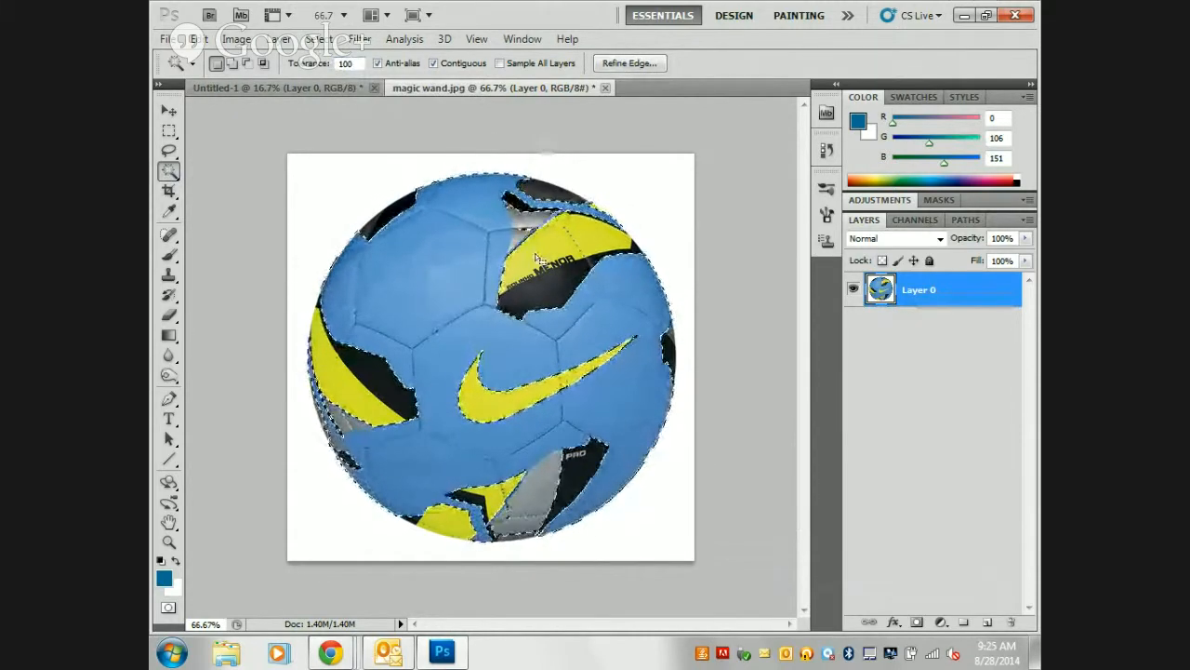
{"action": "left_click", "coordinate": [550, 281]}
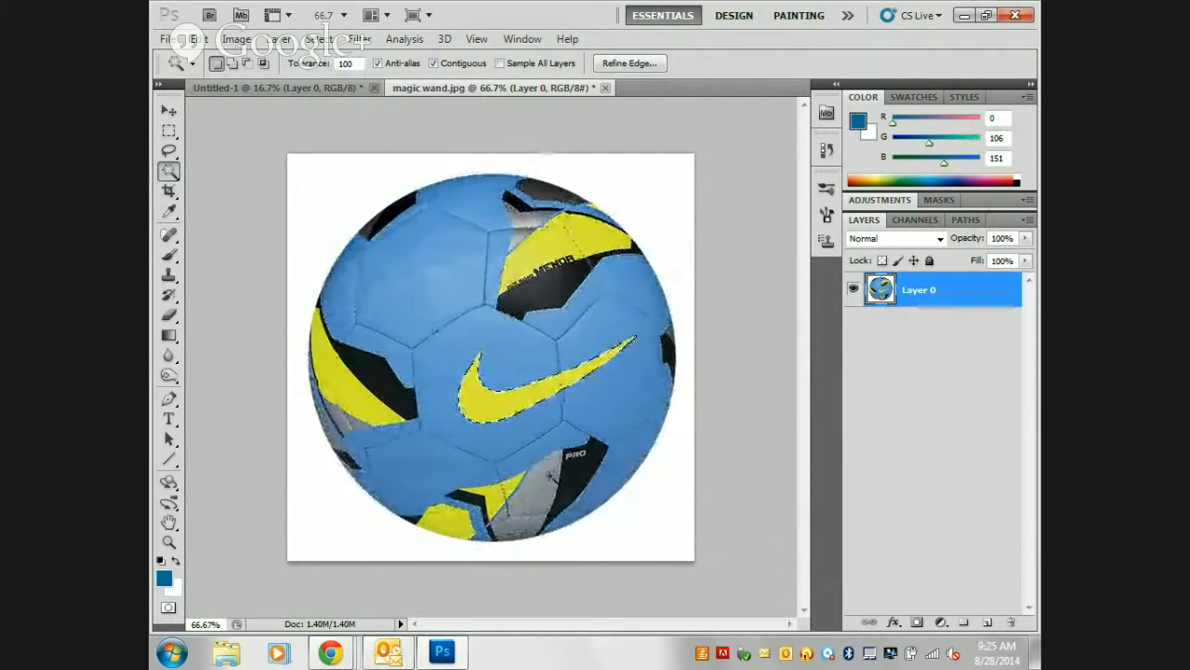
{"action": "left_click", "coordinate": [535, 475]}
{"action": "left_click", "coordinate": [469, 445]}
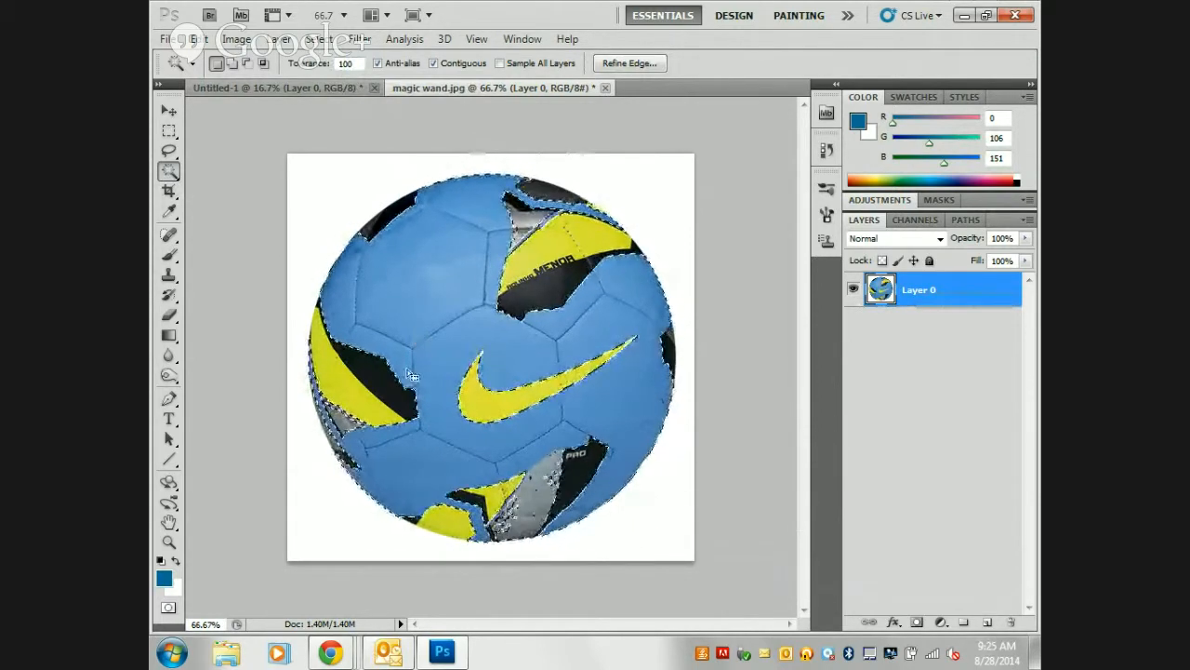
{"action": "left_click", "coordinate": [375, 389]}
{"action": "left_click", "coordinate": [372, 402]}
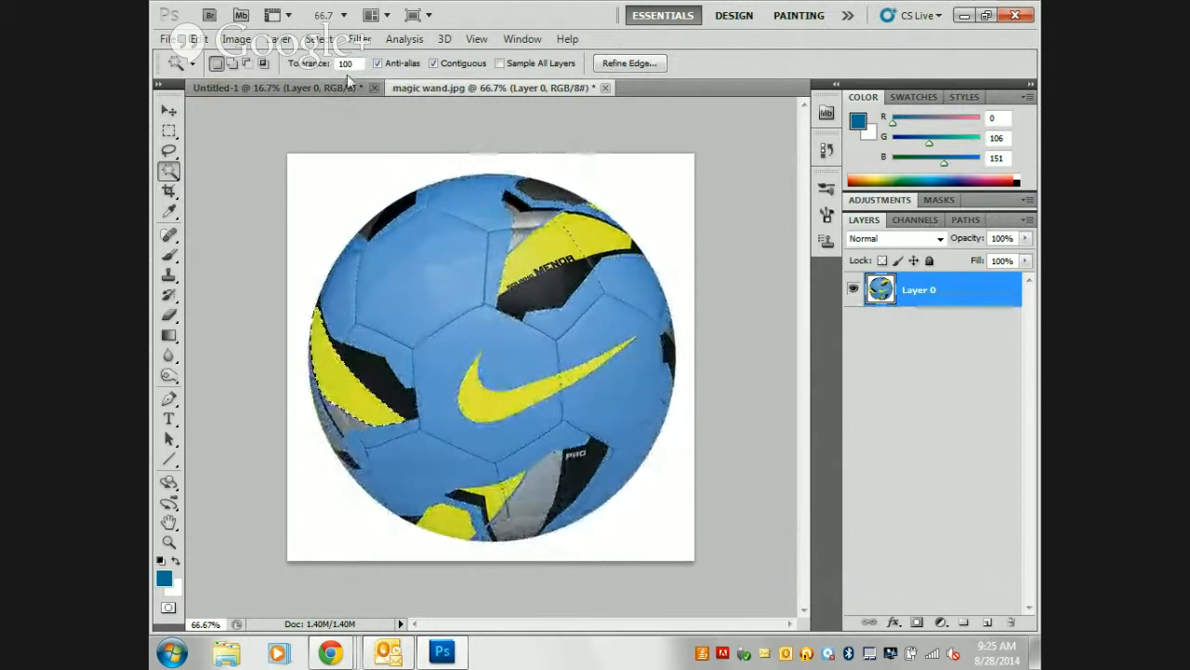
- Set the Magic Wand tolerance to 1
{"action": "left_click_drag", "start_coordinate": [355, 64], "coordinate": [312, 69]}
{"action": "type", "text": "1"}
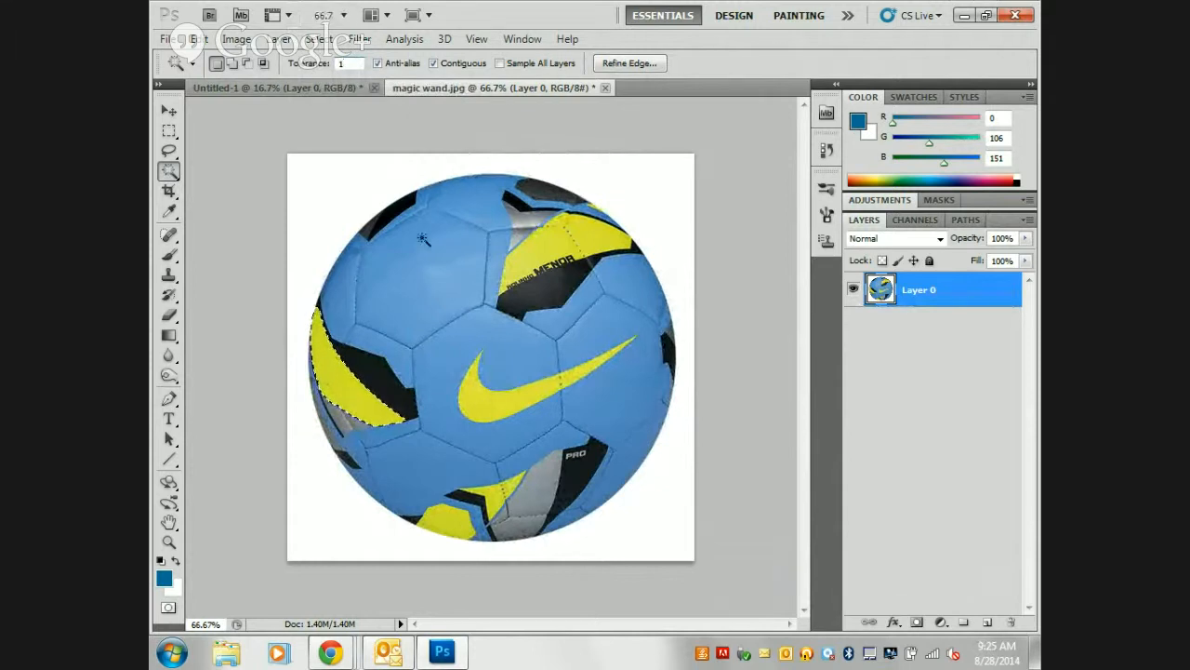
- Test the Magic Wand at tolerance 1 on several blue spots of the ball and inspect the tiny selection at 400% magnification
{"action": "left_click", "coordinate": [426, 266]}
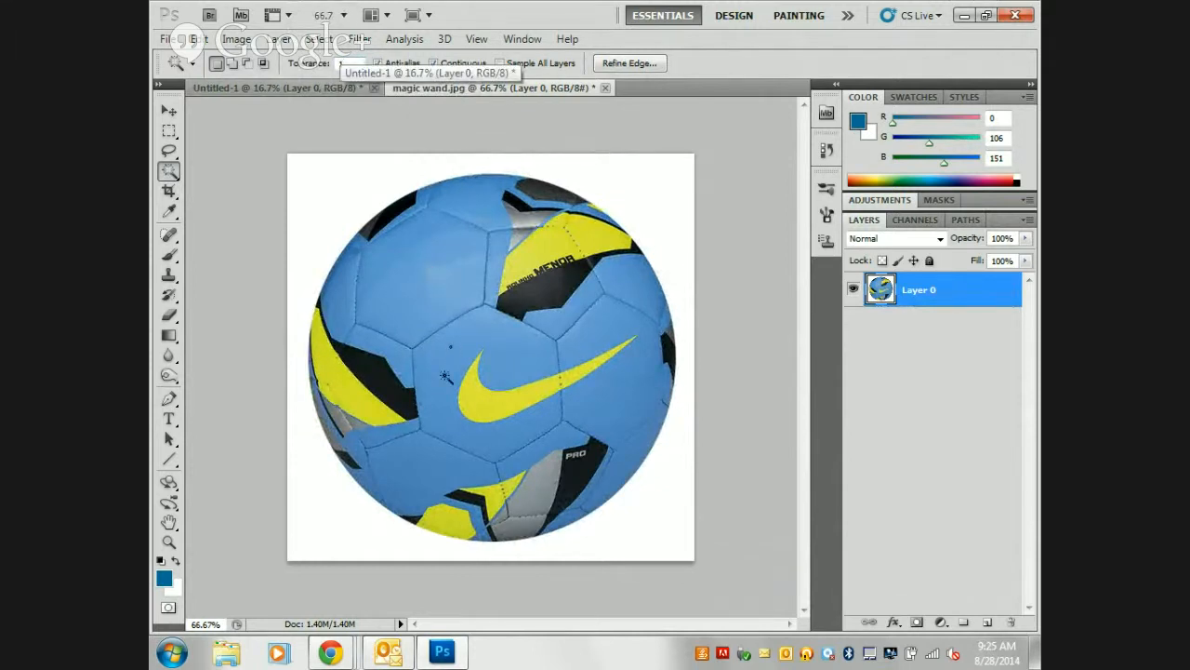
{"action": "left_click", "coordinate": [493, 359]}
{"action": "left_click", "coordinate": [456, 300]}
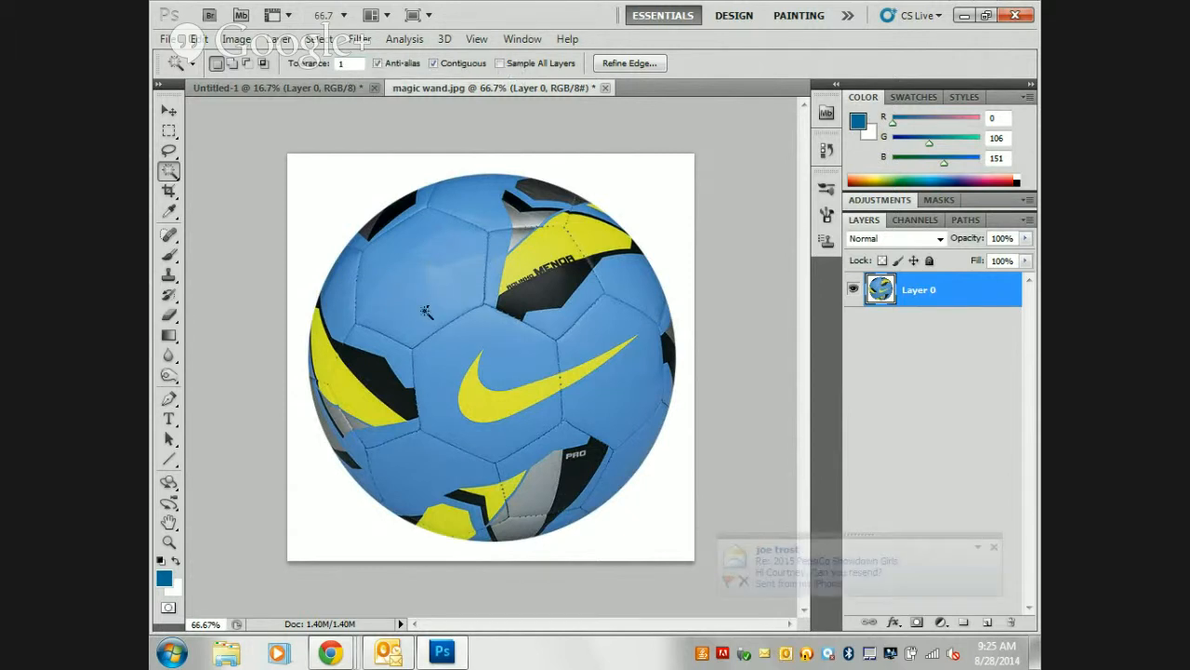
{"action": "left_click", "coordinate": [420, 269]}
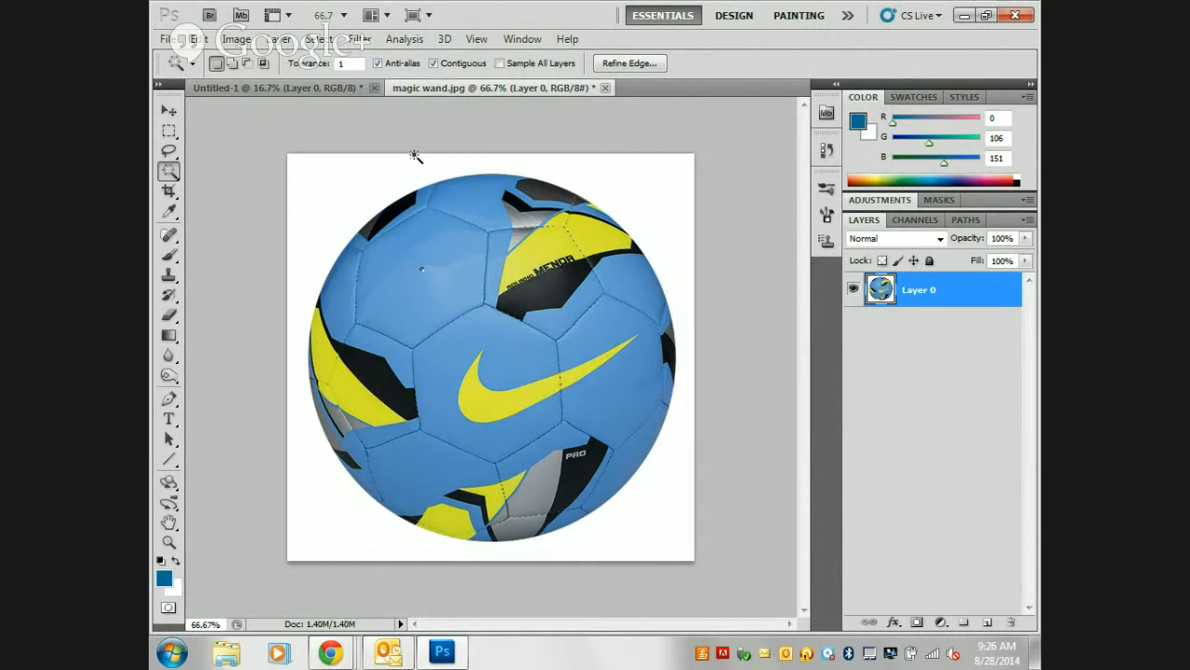
{"action": "left_click", "coordinate": [357, 64]}
{"action": "scroll", "coordinate": [446, 330], "scroll_direction": "up", "scroll_amount": 4}
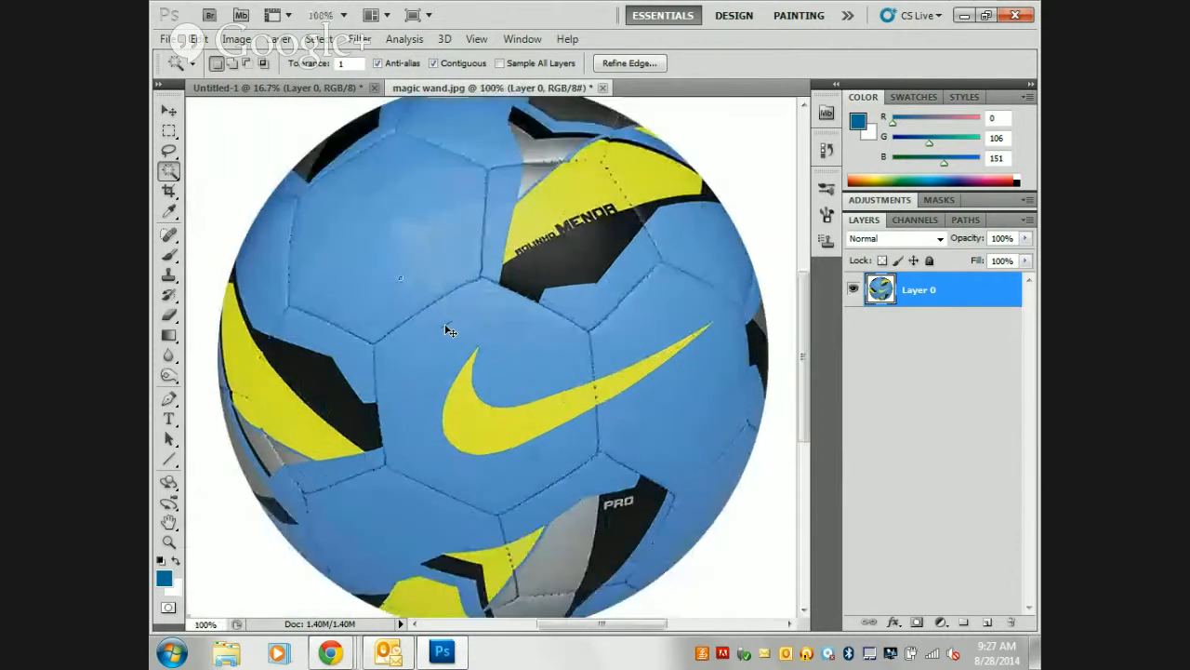
{"action": "left_click_drag", "start_coordinate": [577, 635], "coordinate": [529, 635]}
{"action": "left_click_drag", "start_coordinate": [805, 380], "coordinate": [810, 327]}
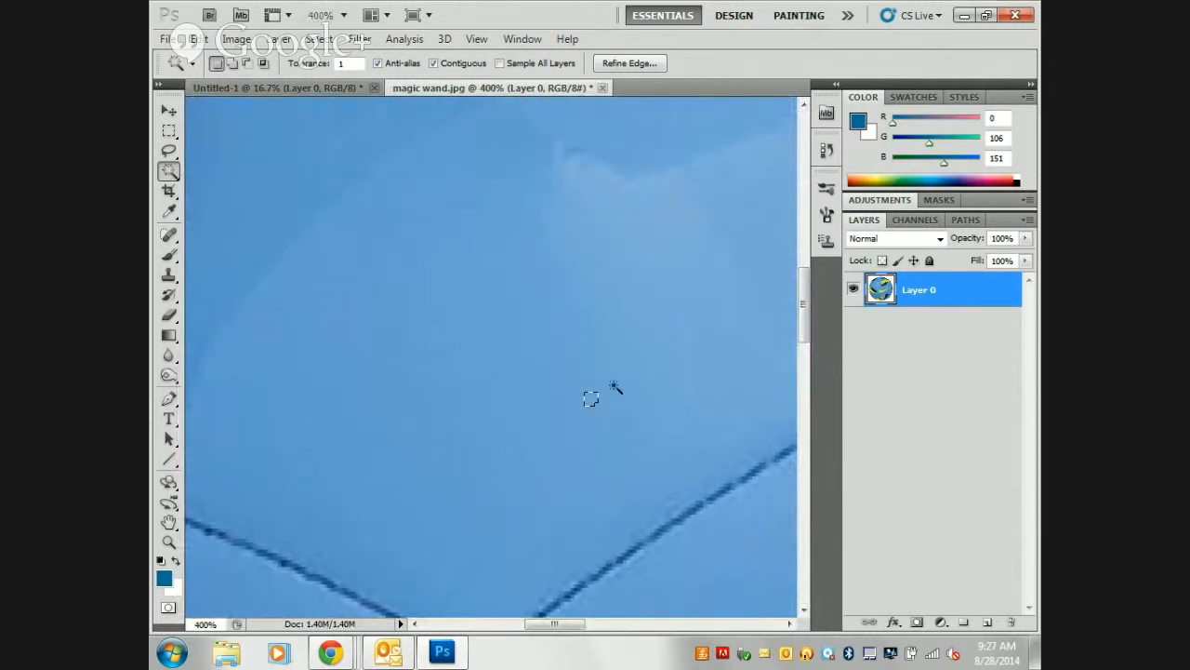
- Set the Magic Wand tolerance to 32, select the ball's blue area, and inspect the selection edges around the swoosh
{"action": "left_click", "coordinate": [351, 65]}
{"action": "type", "text": "32"}
{"action": "key", "text": "ctrl+minus"}
{"action": "key", "text": "ctrl+minus"}
{"action": "key", "text": "ctrl+minus"}
{"action": "key", "text": "ctrl+minus"}
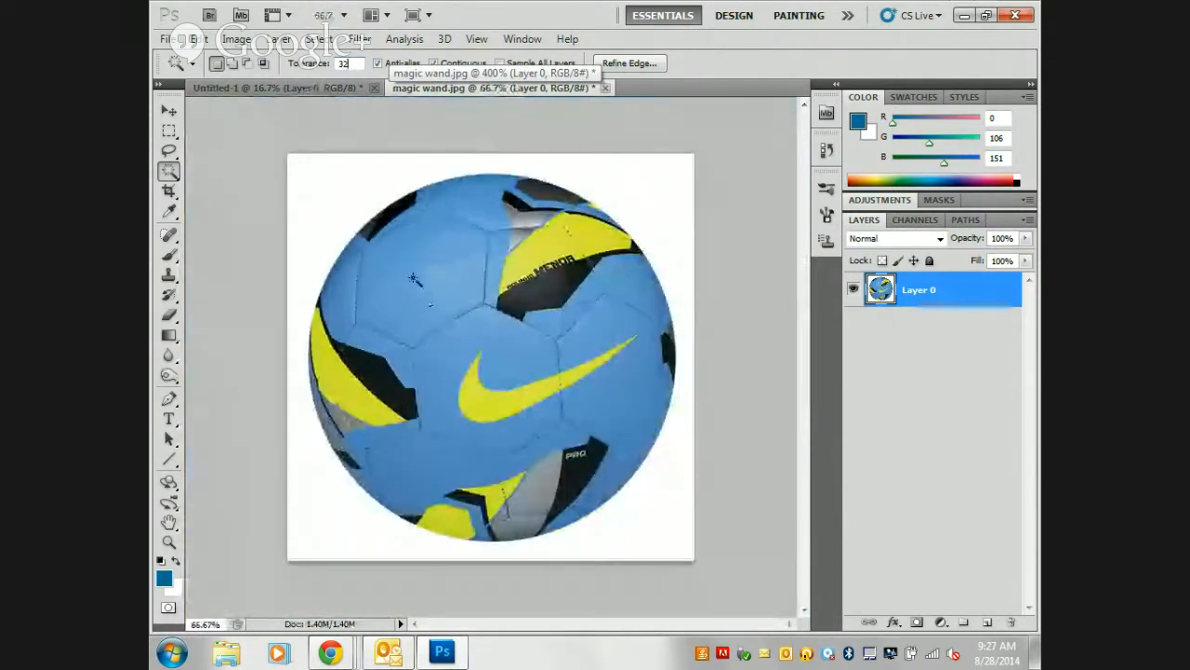
{"action": "left_click", "coordinate": [414, 279]}
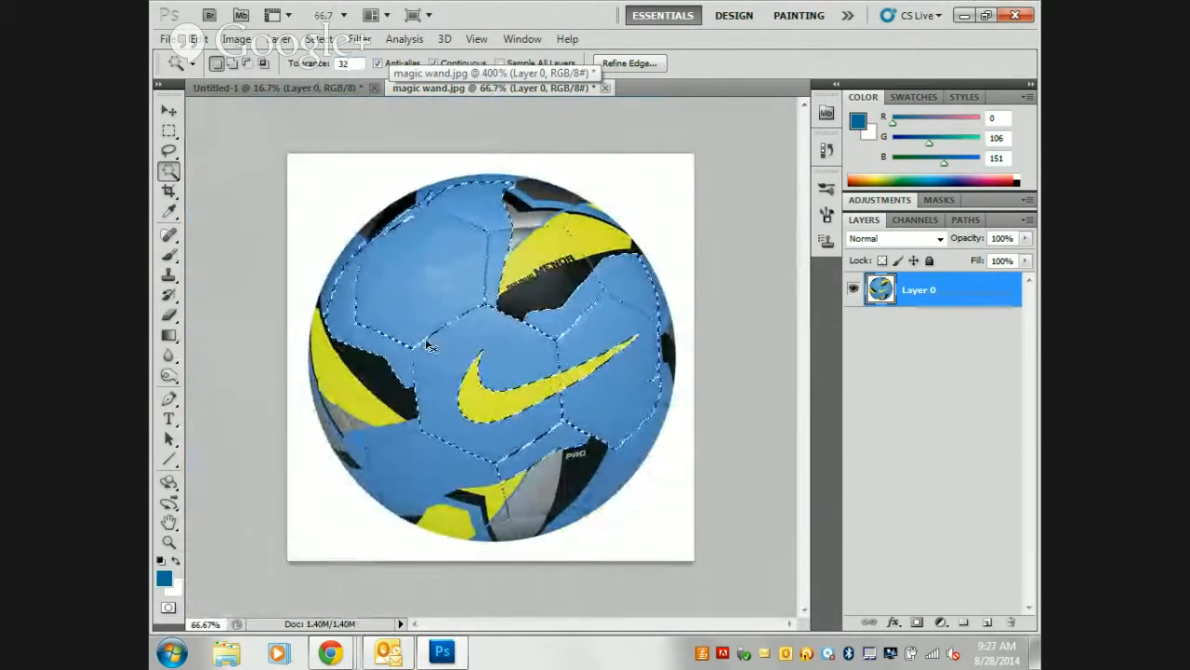
{"action": "key", "text": "ctrl+plus"}
{"action": "key", "text": "ctrl+plus"}
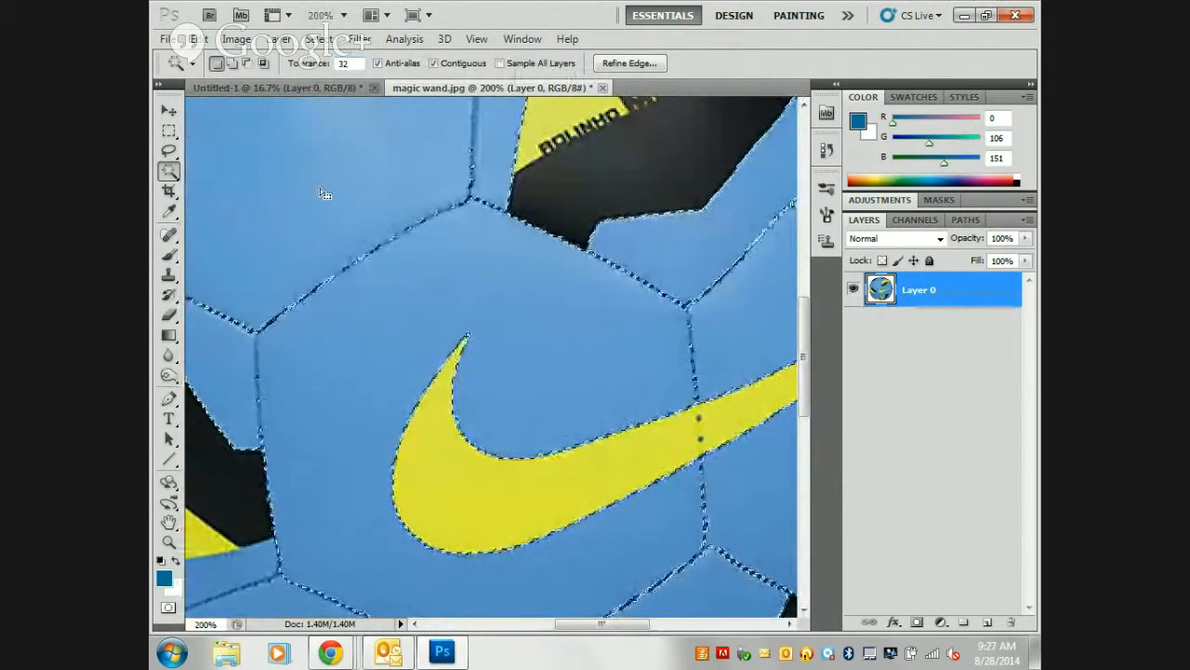
{"action": "key", "text": "ctrl+minus"}
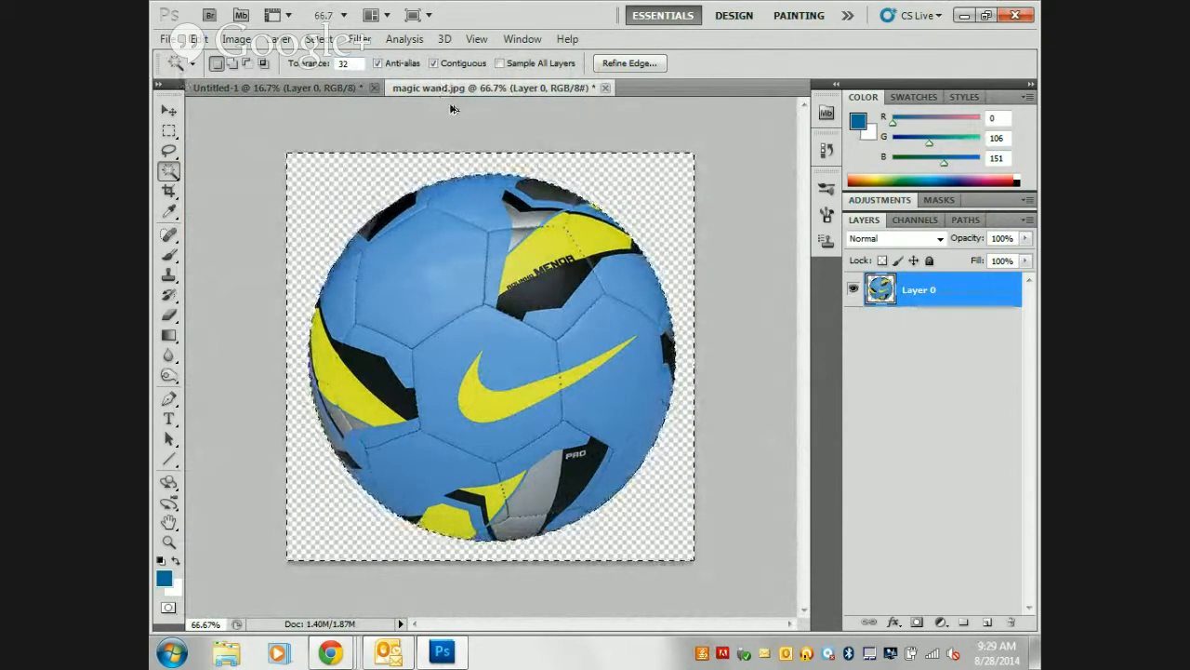
- Undo the background removal, and try deleting the large blue panel above and left of the swoosh, undoing that deletion too
{"action": "key", "text": "ctrl+z"}
{"action": "left_click", "coordinate": [434, 282]}
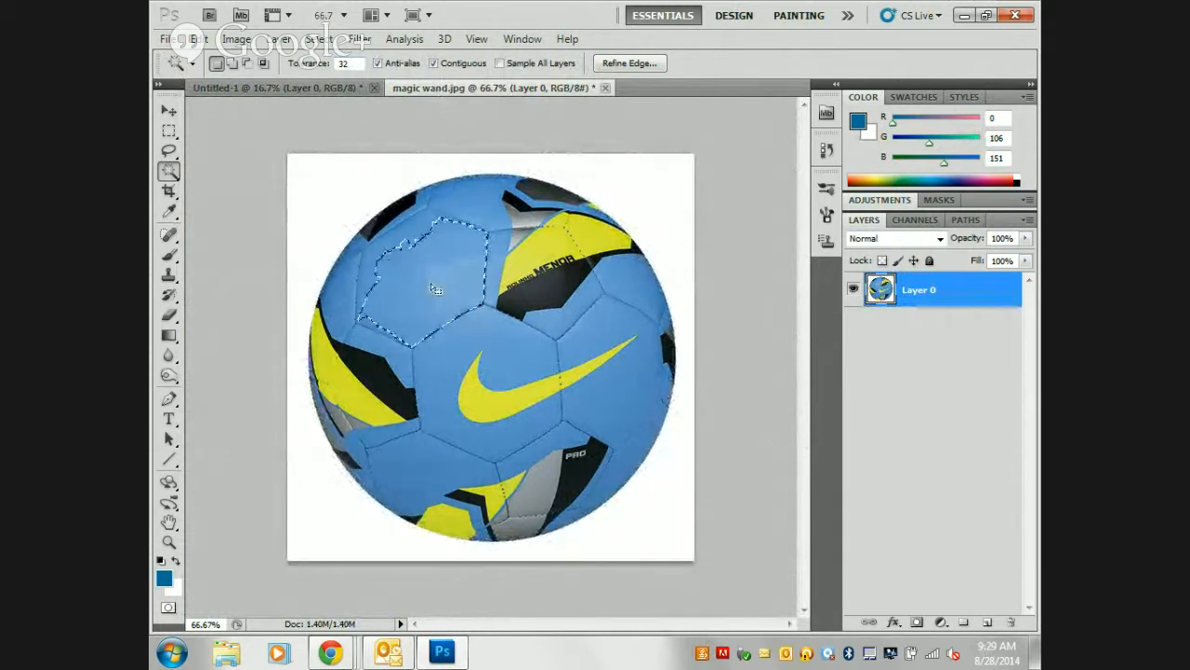
{"action": "key", "text": "Delete"}
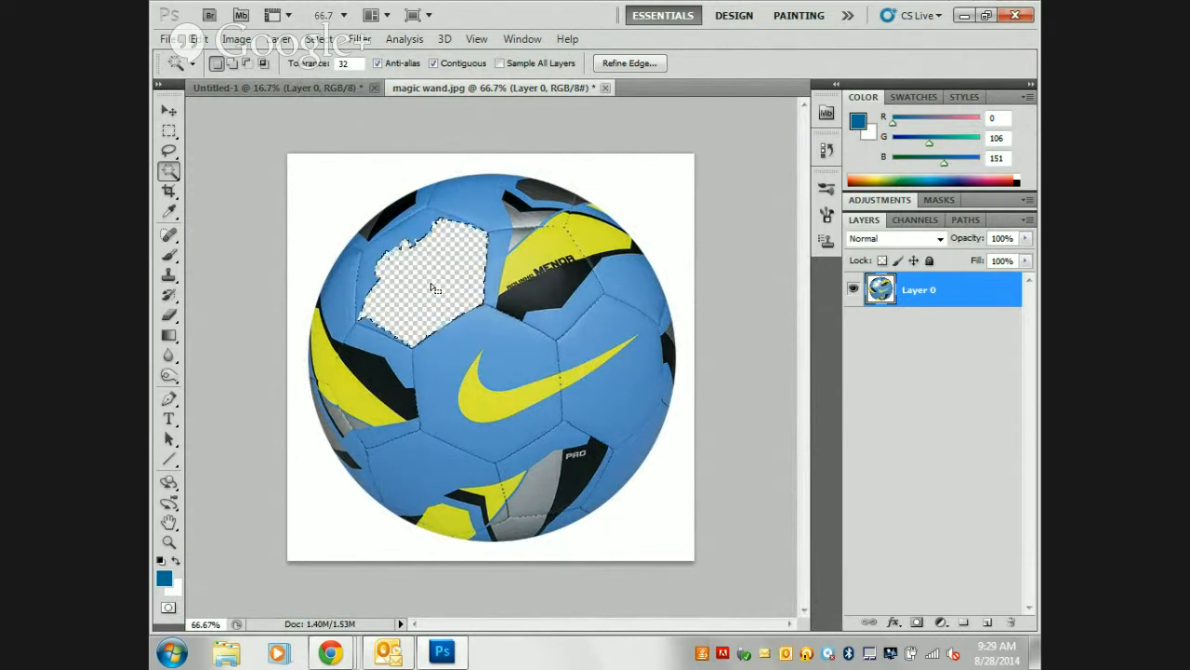
{"action": "key", "text": "ctrl+z"}
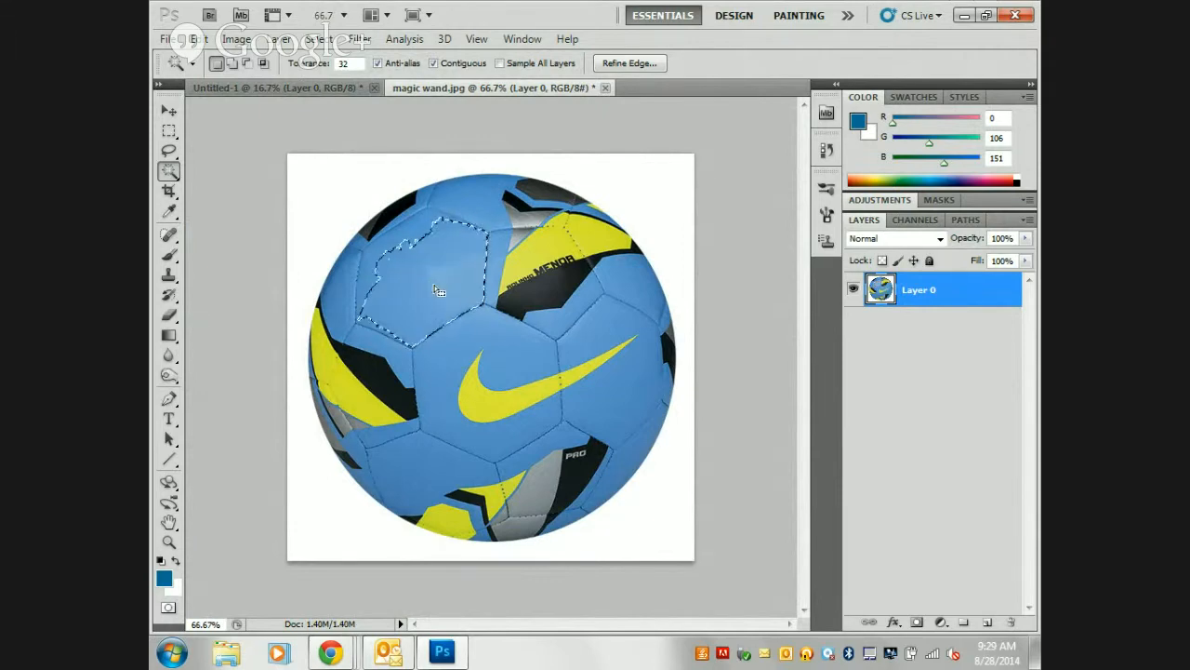
- Delete the white background around the ball using a Magic Wand selection, and clear the selection
{"action": "left_click", "coordinate": [371, 195]}
{"action": "key", "text": "Delete"}
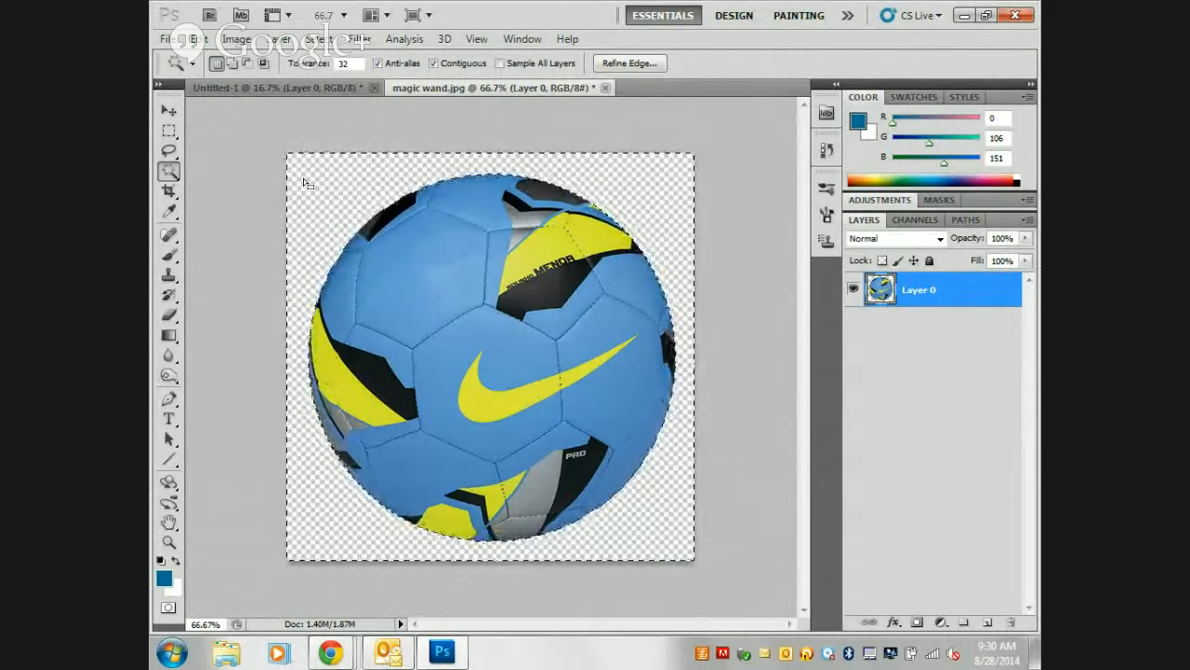
{"action": "key", "text": "ctrl+d"}
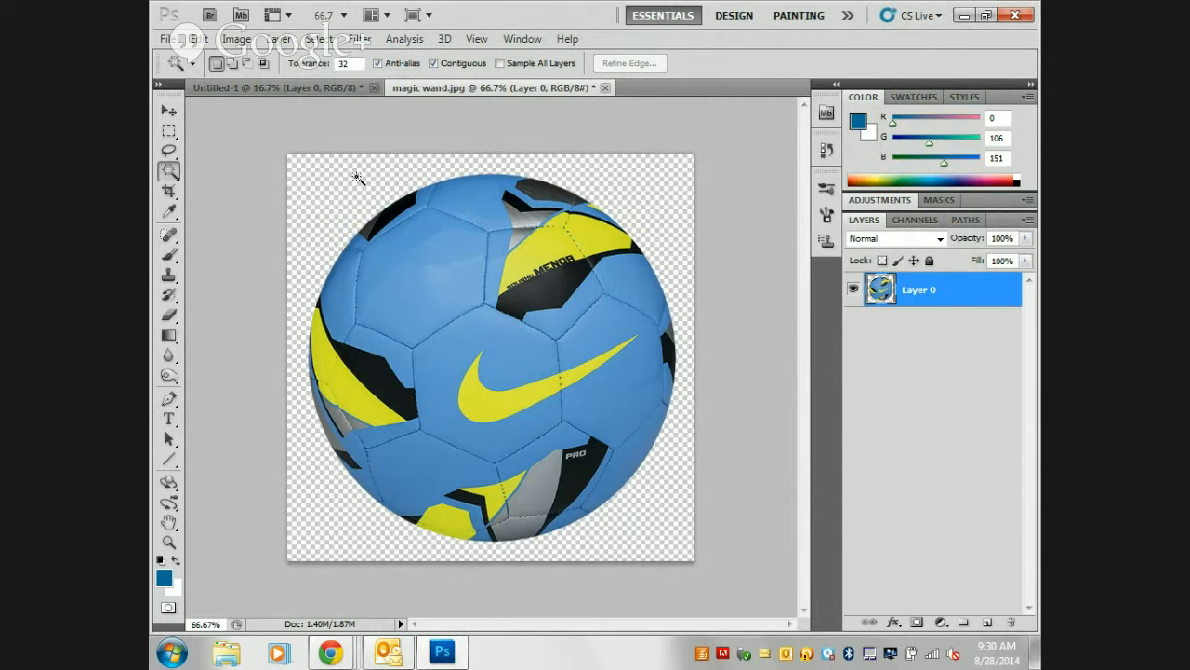
- Review the keyboard shortcuts assigned to the File and Edit commands without changing any of them
{"action": "left_click", "coordinate": [199, 41]}
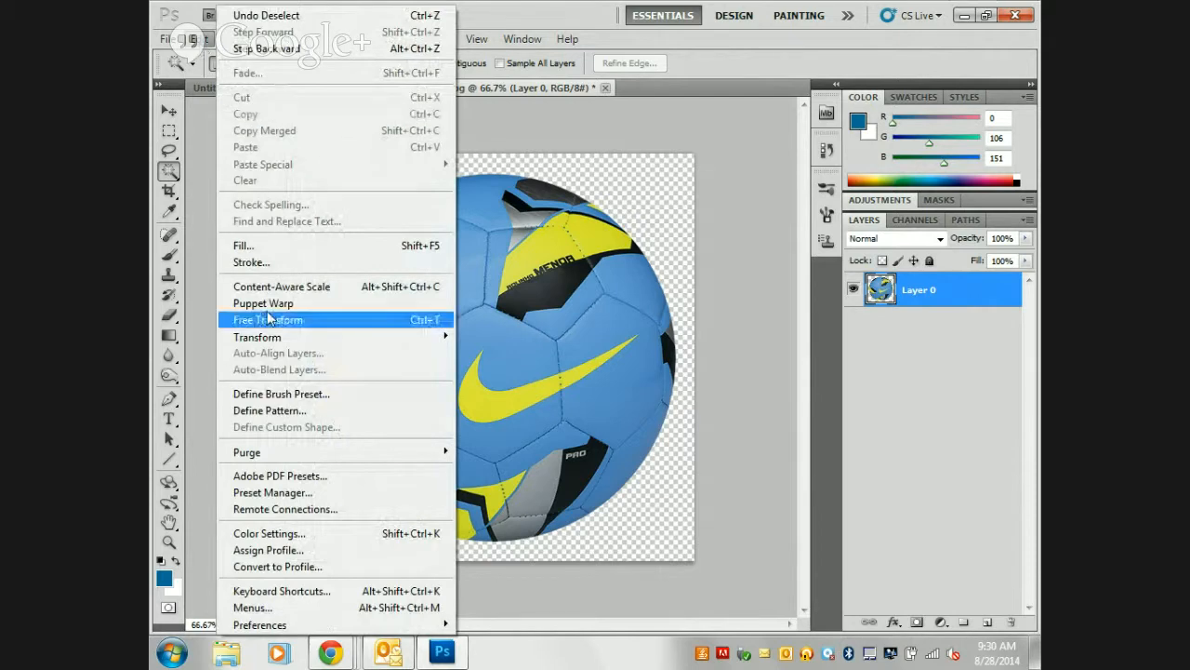
{"action": "left_click", "coordinate": [279, 595]}
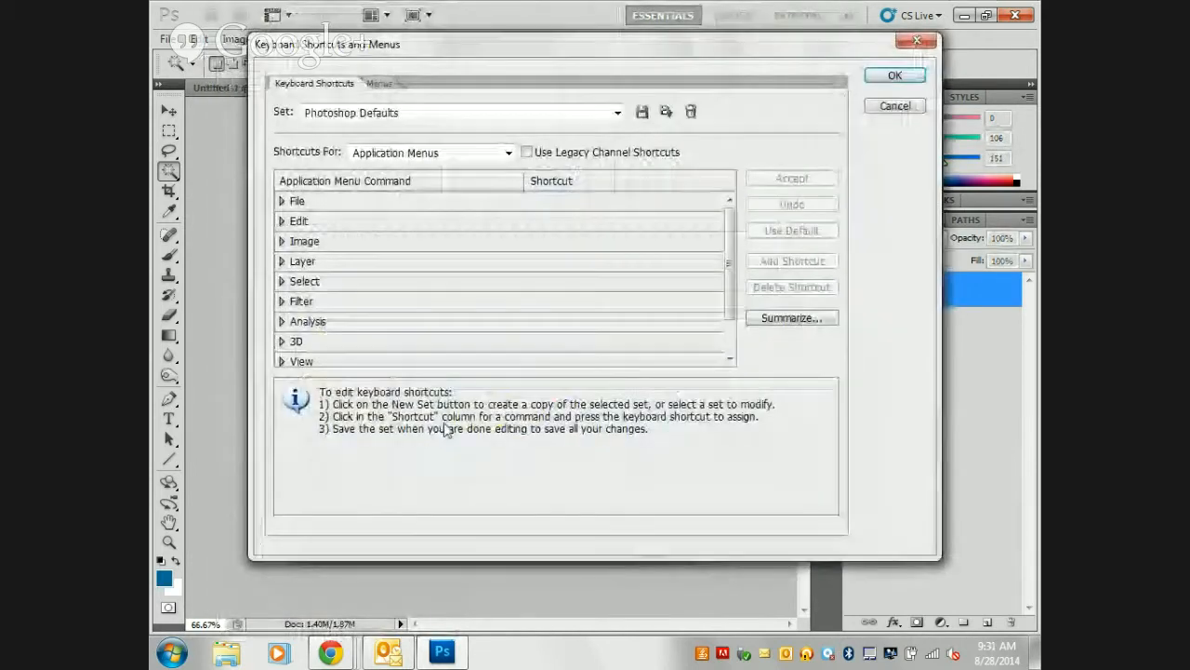
{"action": "scroll", "coordinate": [526, 336], "scroll_direction": "down", "scroll_amount": 1}
{"action": "scroll", "coordinate": [526, 336], "scroll_direction": "up", "scroll_amount": 2}
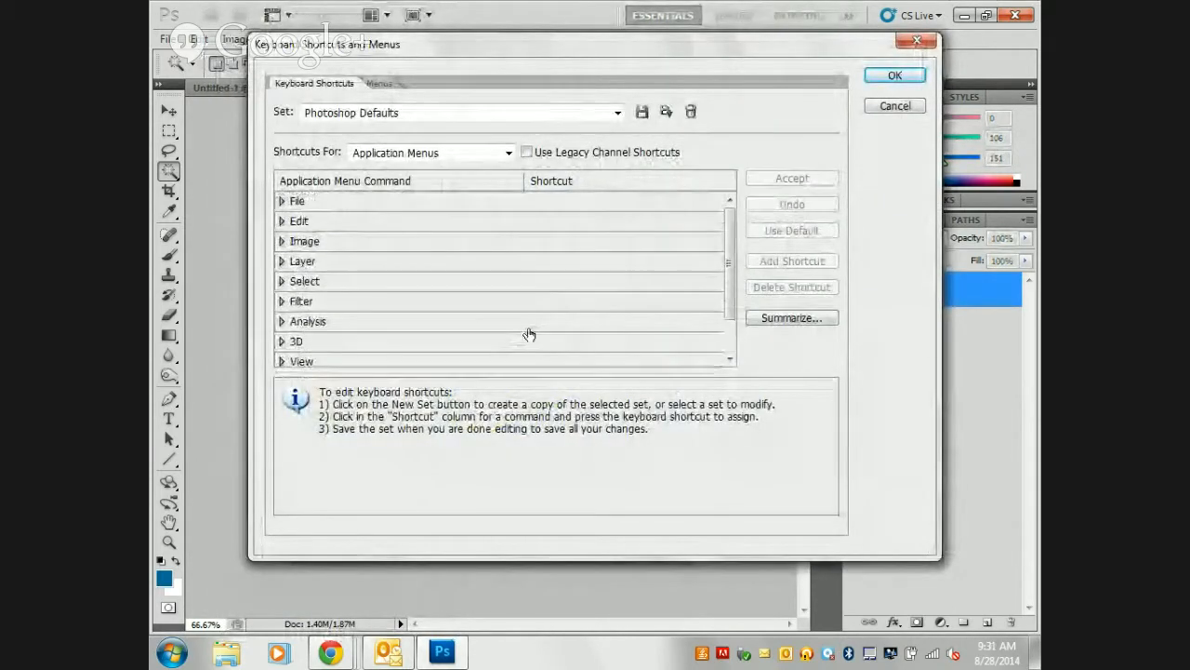
{"action": "scroll", "coordinate": [529, 335], "scroll_direction": "down", "scroll_amount": 1}
{"action": "scroll", "coordinate": [529, 335], "scroll_direction": "up", "scroll_amount": 1}
{"action": "left_click", "coordinate": [282, 201]}
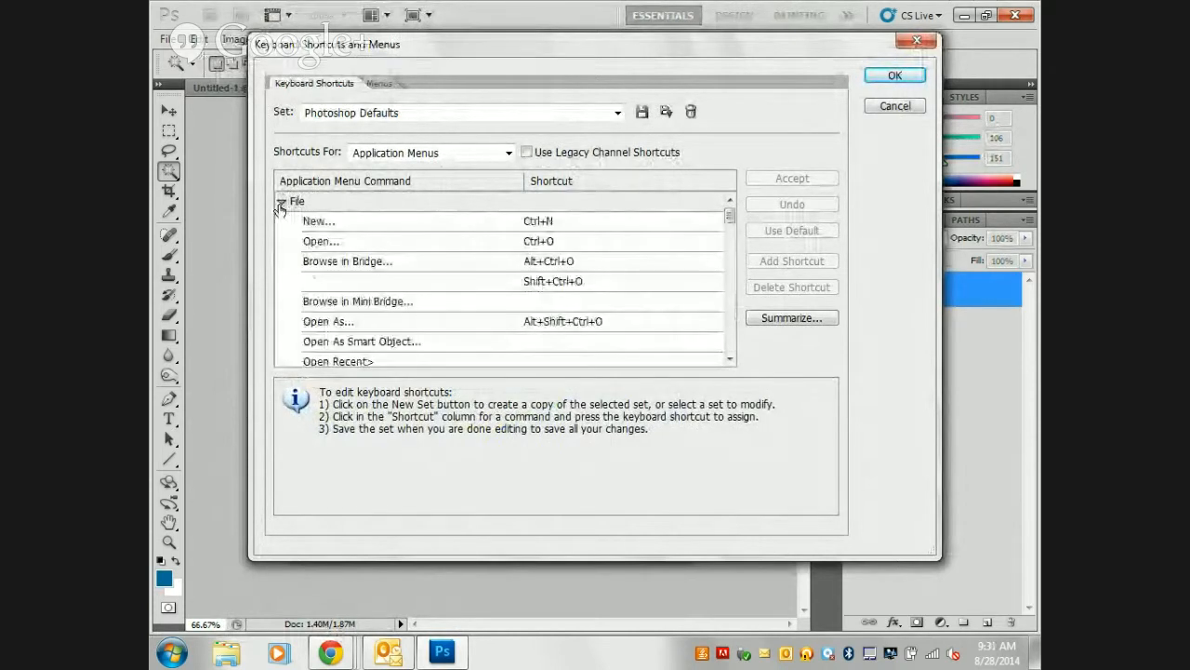
{"action": "left_click", "coordinate": [282, 201]}
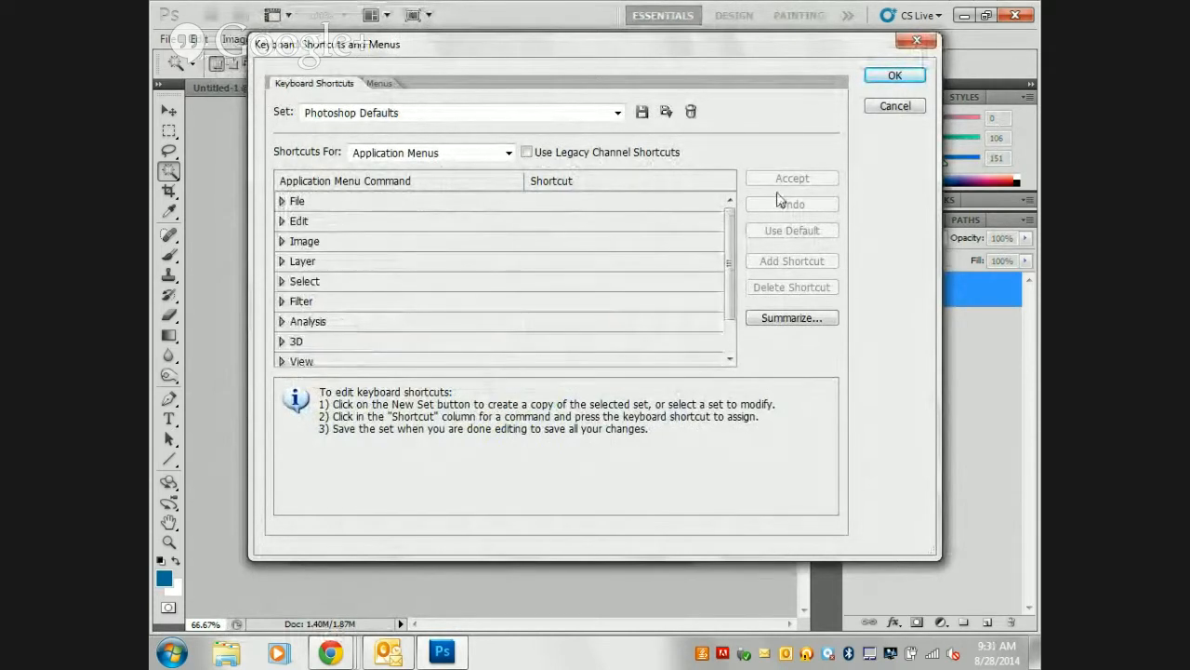
{"action": "left_click", "coordinate": [281, 222]}
{"action": "scroll", "coordinate": [404, 313], "scroll_direction": "down", "scroll_amount": 2}
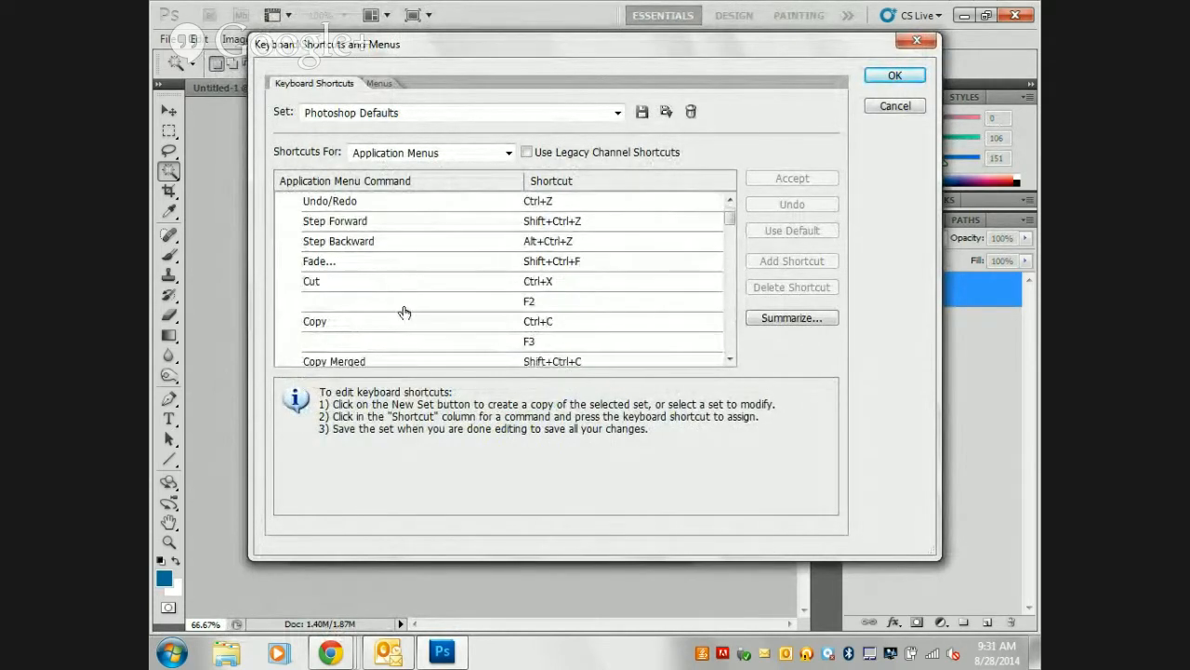
{"action": "scroll", "coordinate": [404, 311], "scroll_direction": "up", "scroll_amount": 1}
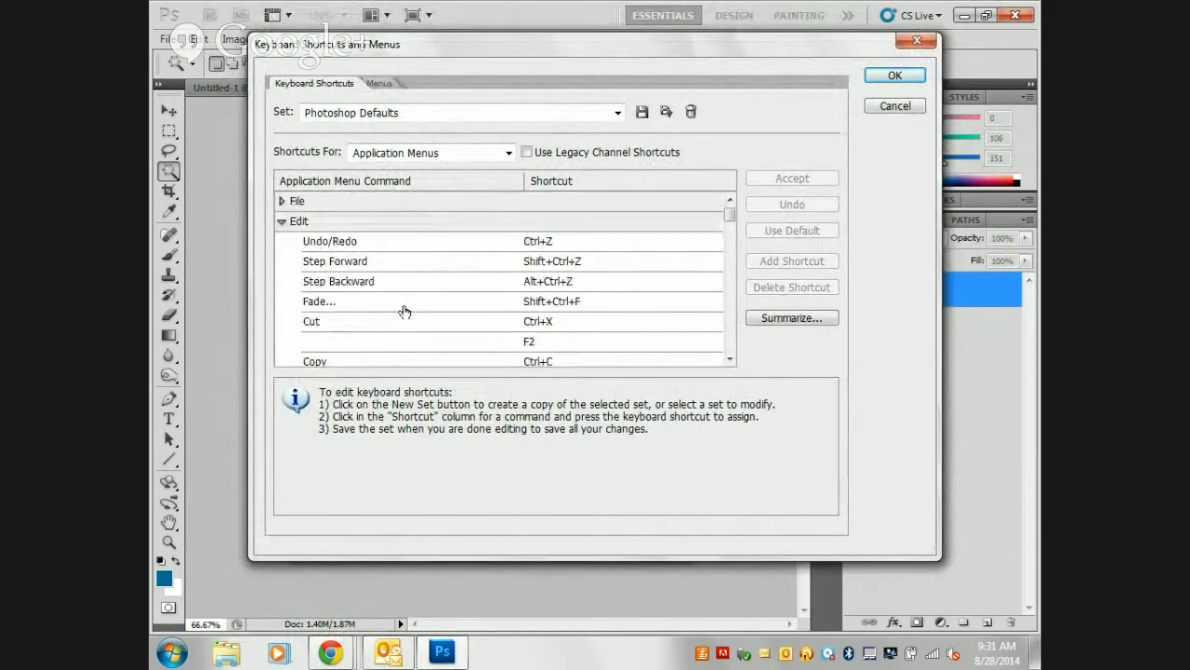
{"action": "left_click", "coordinate": [280, 222]}
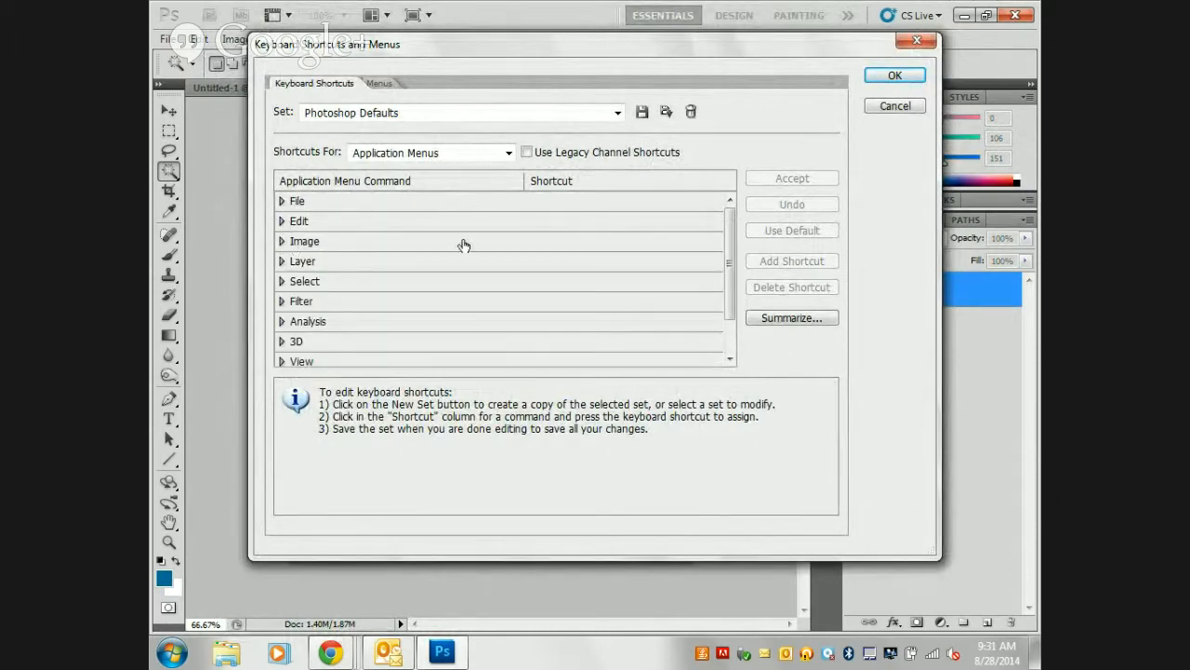
{"action": "left_click", "coordinate": [886, 110]}
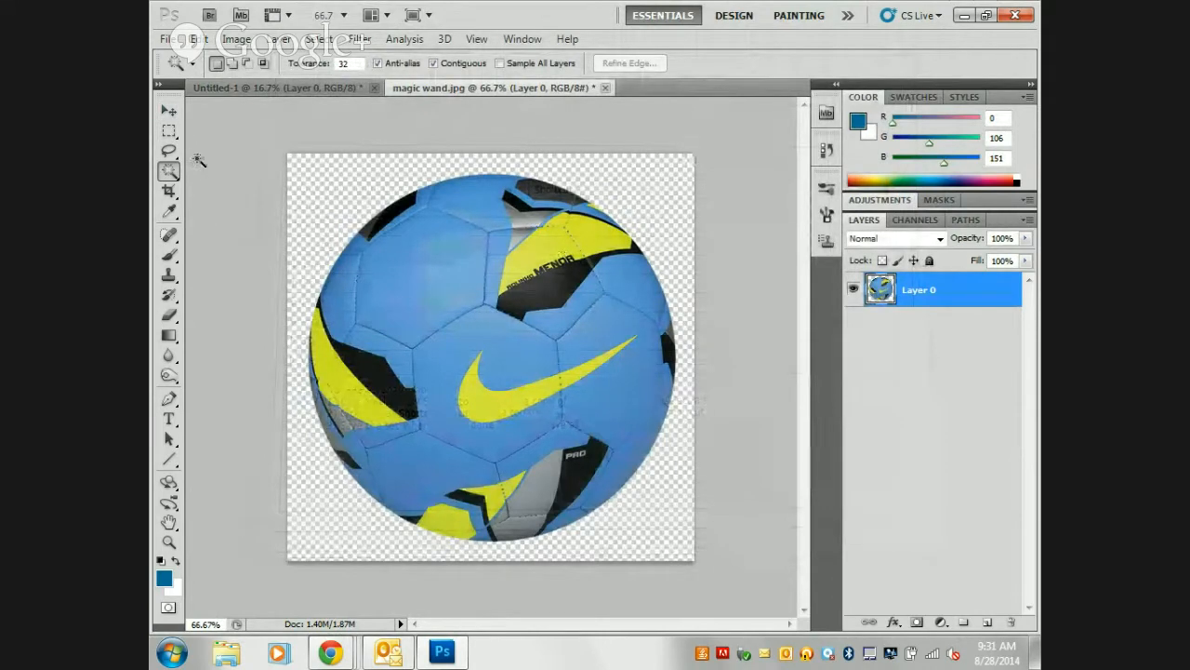
{"action": "left_click", "coordinate": [197, 39]}
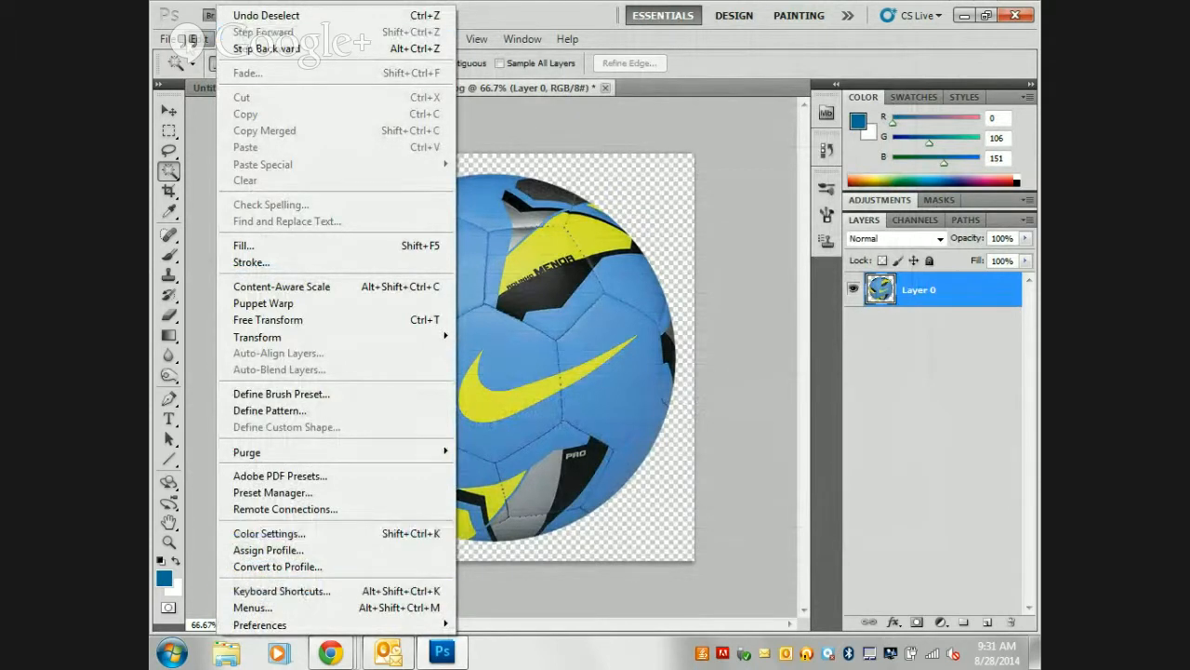
{"action": "key", "text": "Escape"}
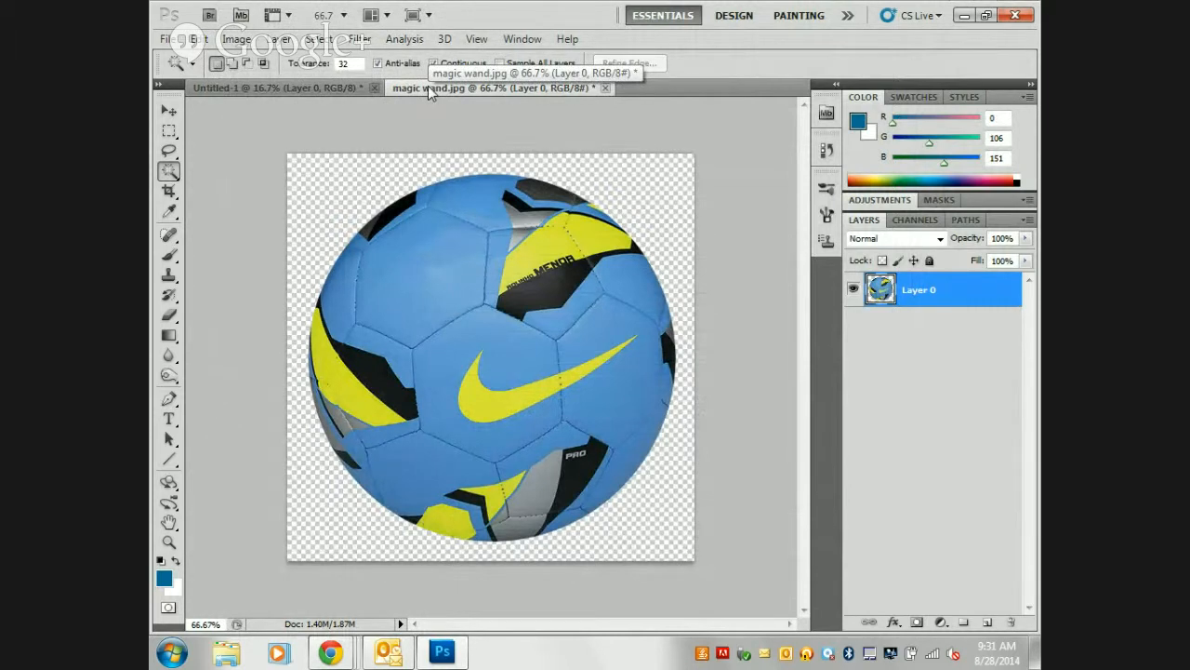
- Move the ball slightly upward on its canvas with the Move tool
{"action": "left_click", "coordinate": [169, 112]}
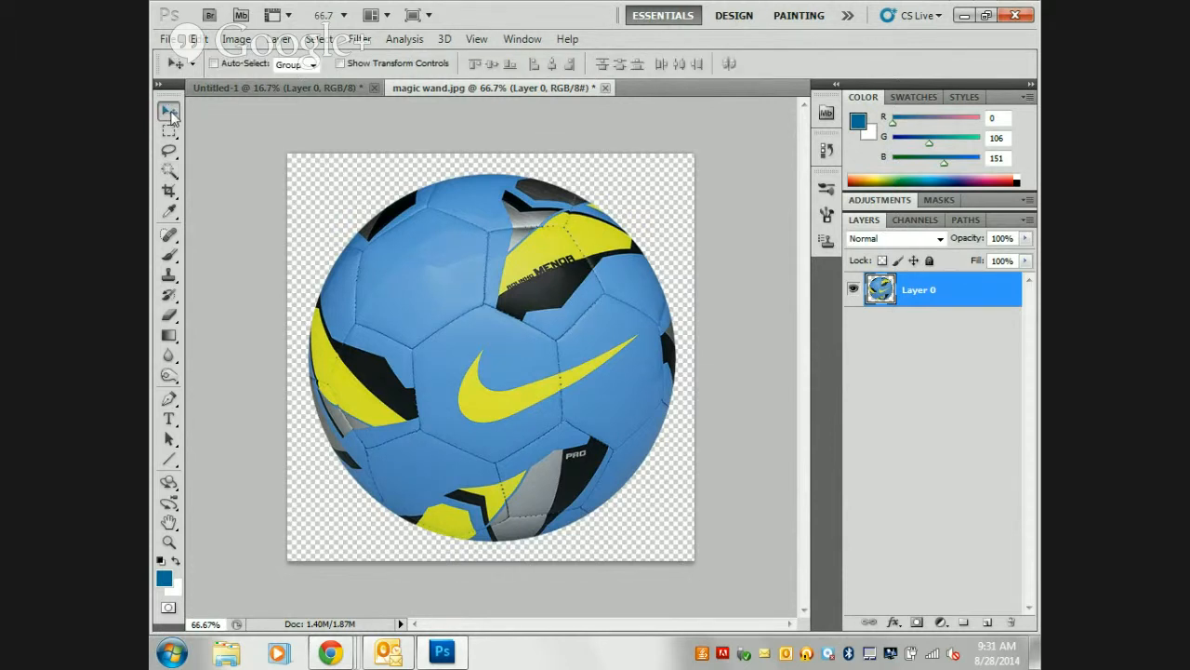
{"action": "left_click_drag", "start_coordinate": [427, 311], "coordinate": [452, 296]}
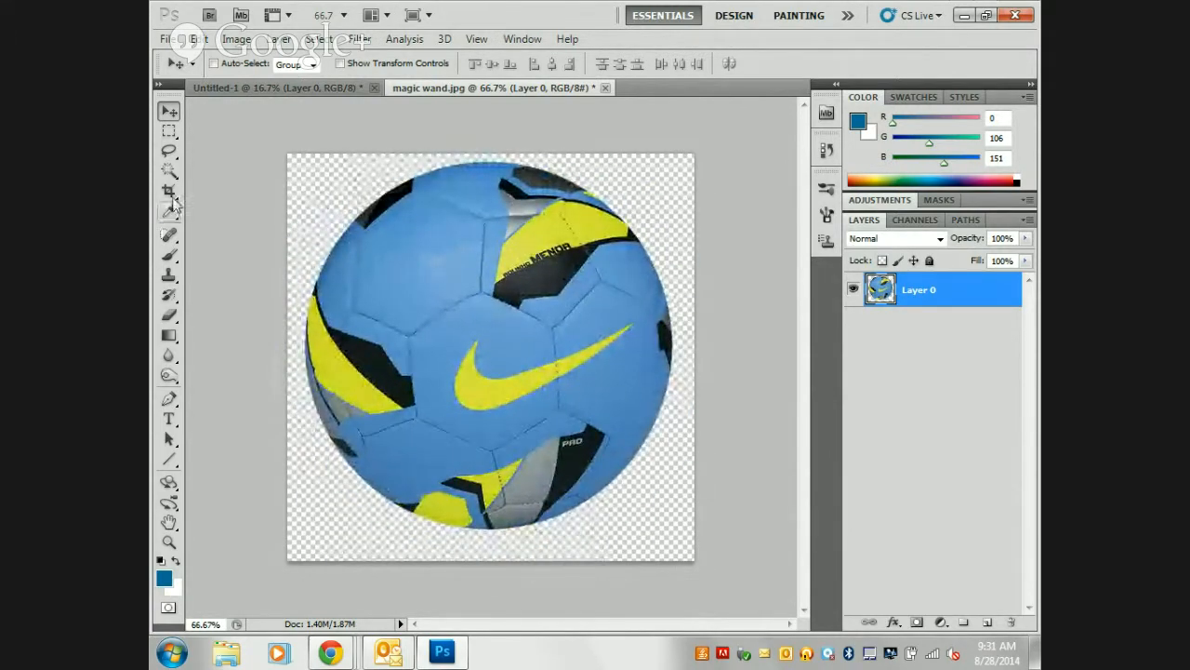
- Select the blue panel above the swoosh with the Magic Wand, try moving it off the ball, undo the move and deselect
{"action": "left_click", "coordinate": [170, 170]}
{"action": "left_click", "coordinate": [413, 261]}
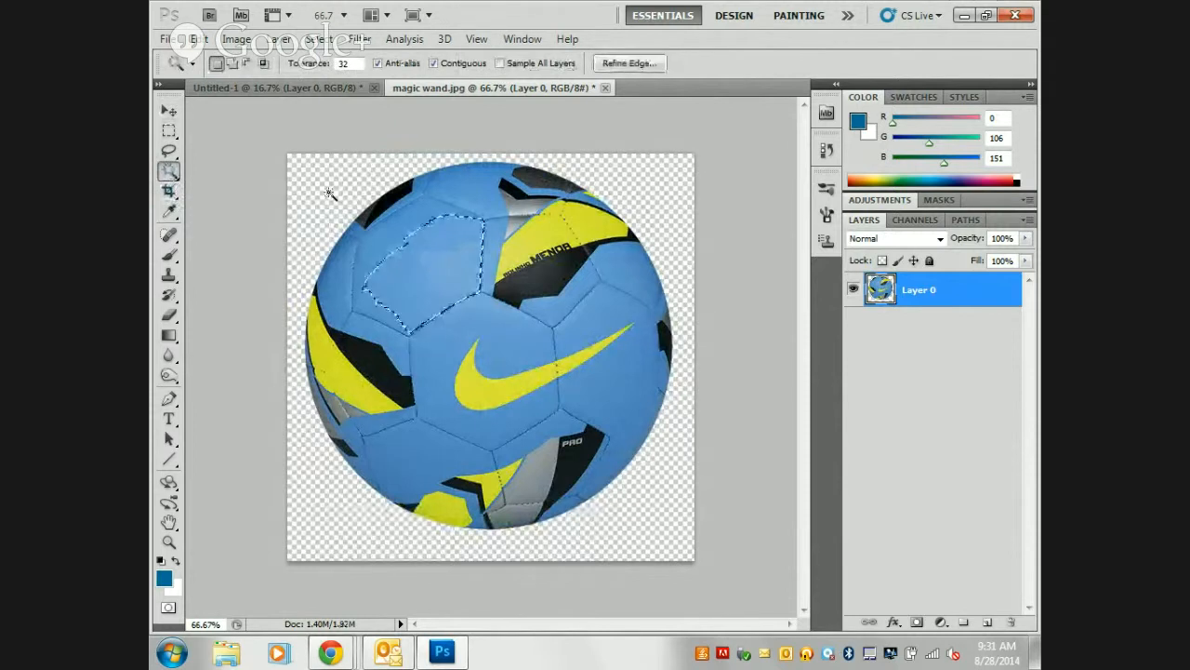
{"action": "left_click", "coordinate": [169, 111]}
{"action": "left_click_drag", "start_coordinate": [407, 286], "coordinate": [331, 315]}
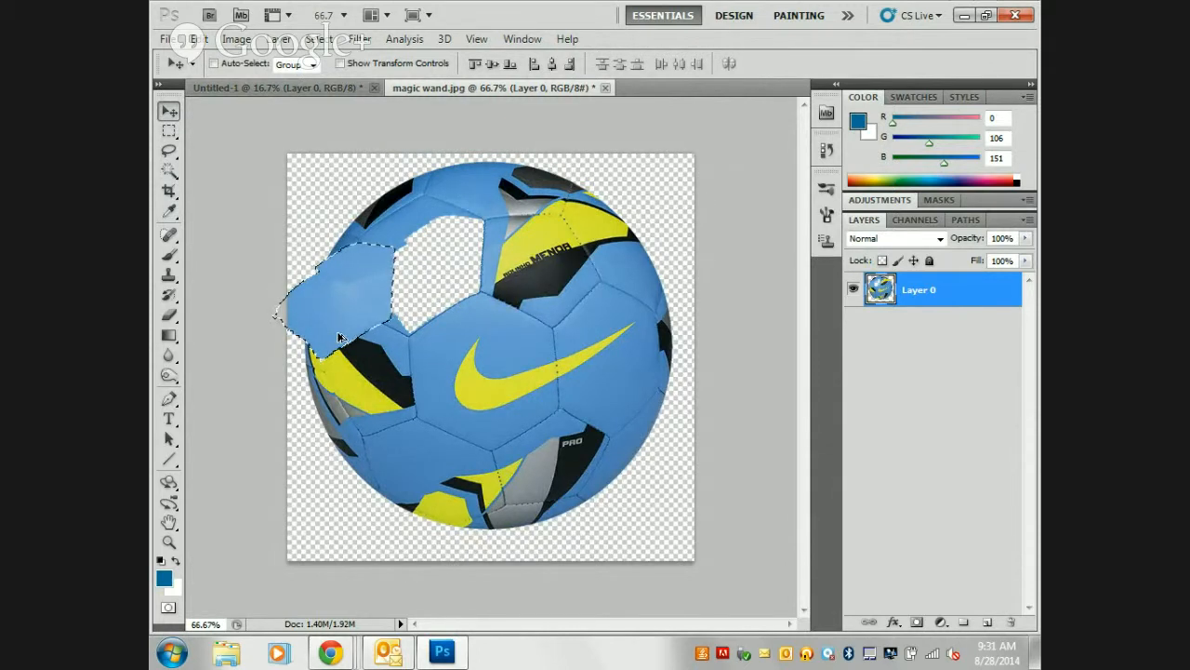
{"action": "key", "text": "ctrl+z"}
{"action": "key", "text": "ctrl+d"}
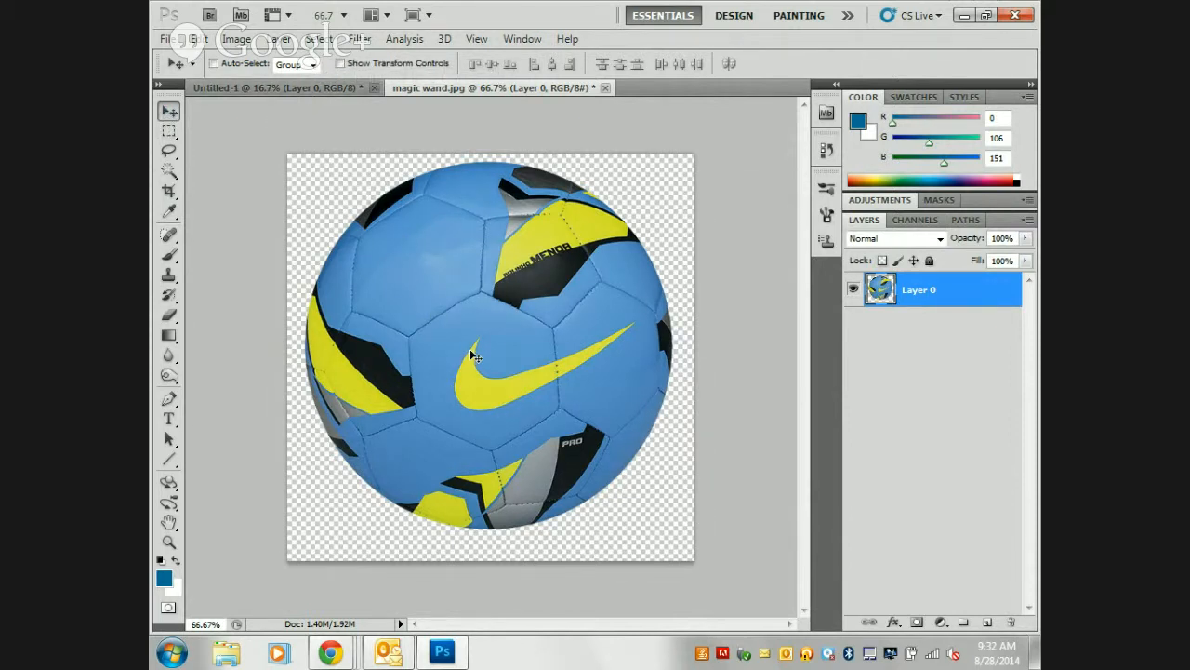
- Try placing the cut-out ball from magic wand.jpg into the Untitled-1 document twice, undoing each placement
{"action": "left_click_drag", "start_coordinate": [537, 381], "coordinate": [450, 351]}
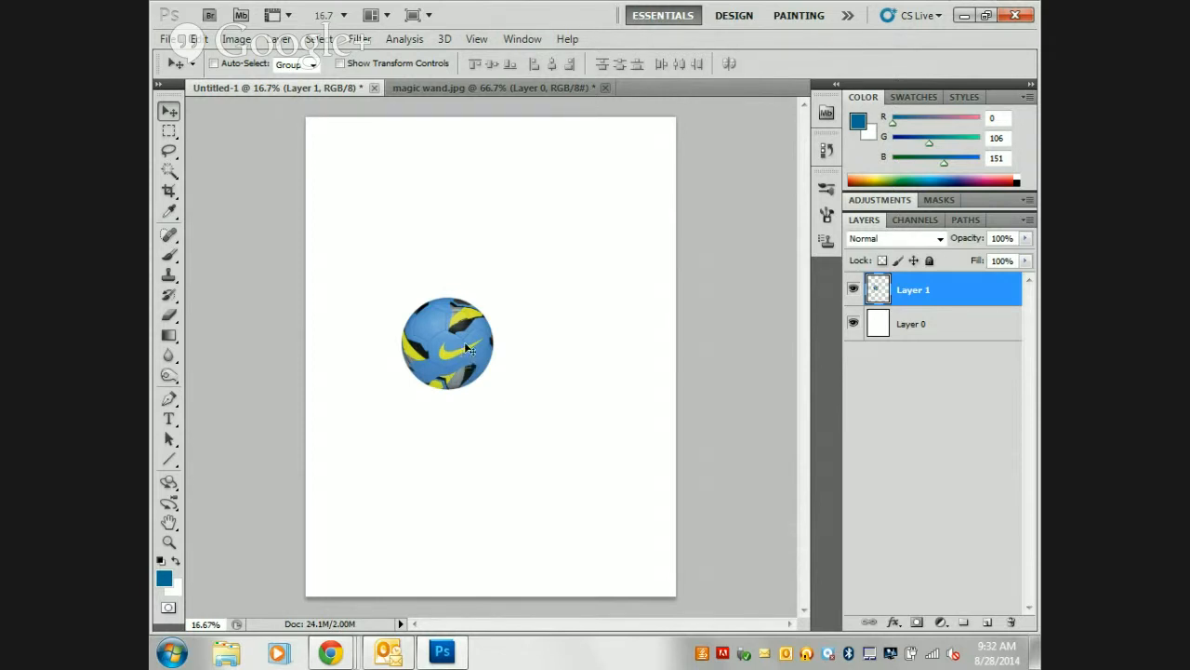
{"action": "key", "text": "ctrl+z"}
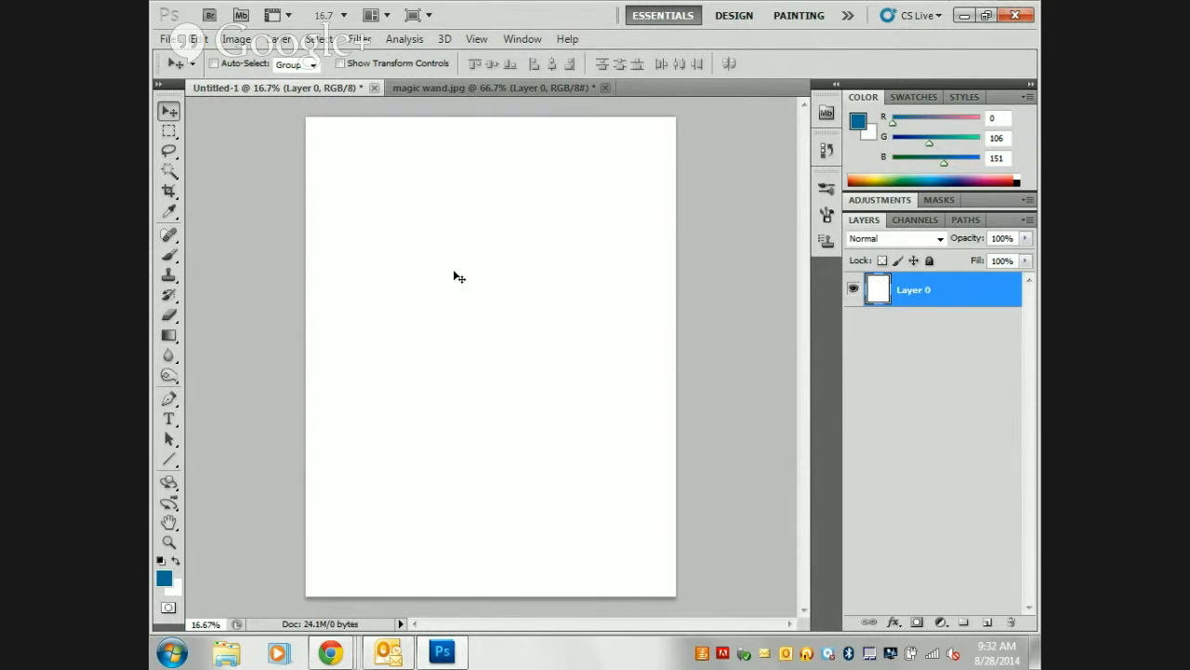
{"action": "left_click", "coordinate": [478, 90]}
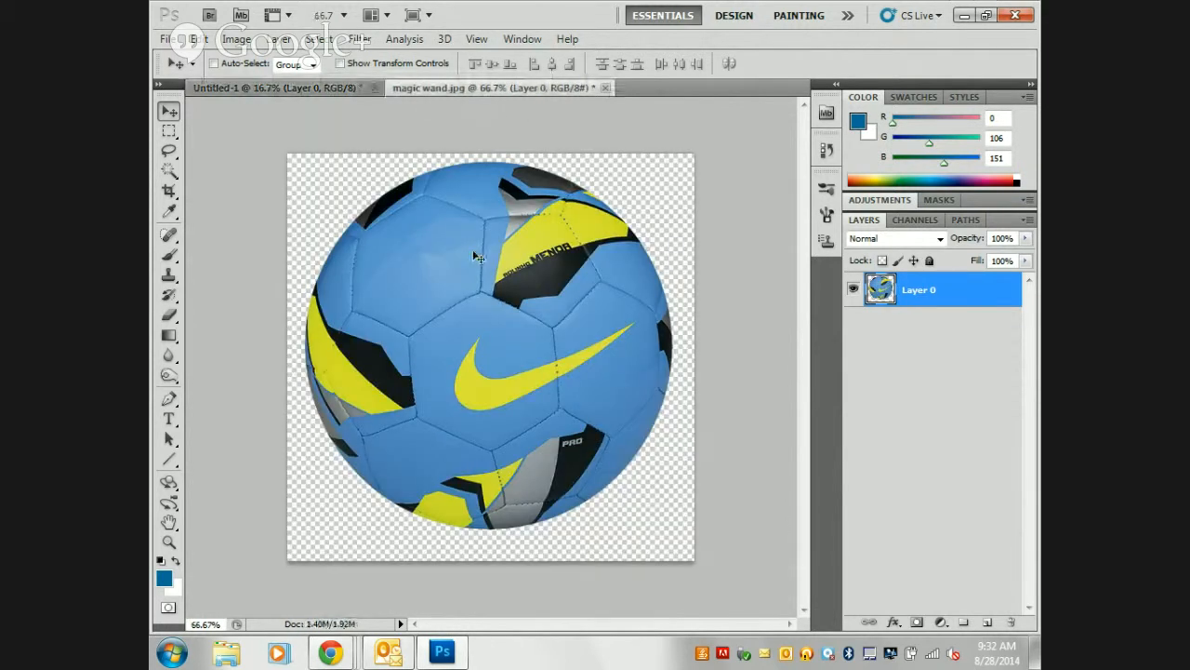
{"action": "left_click_drag", "start_coordinate": [478, 251], "coordinate": [468, 321]}
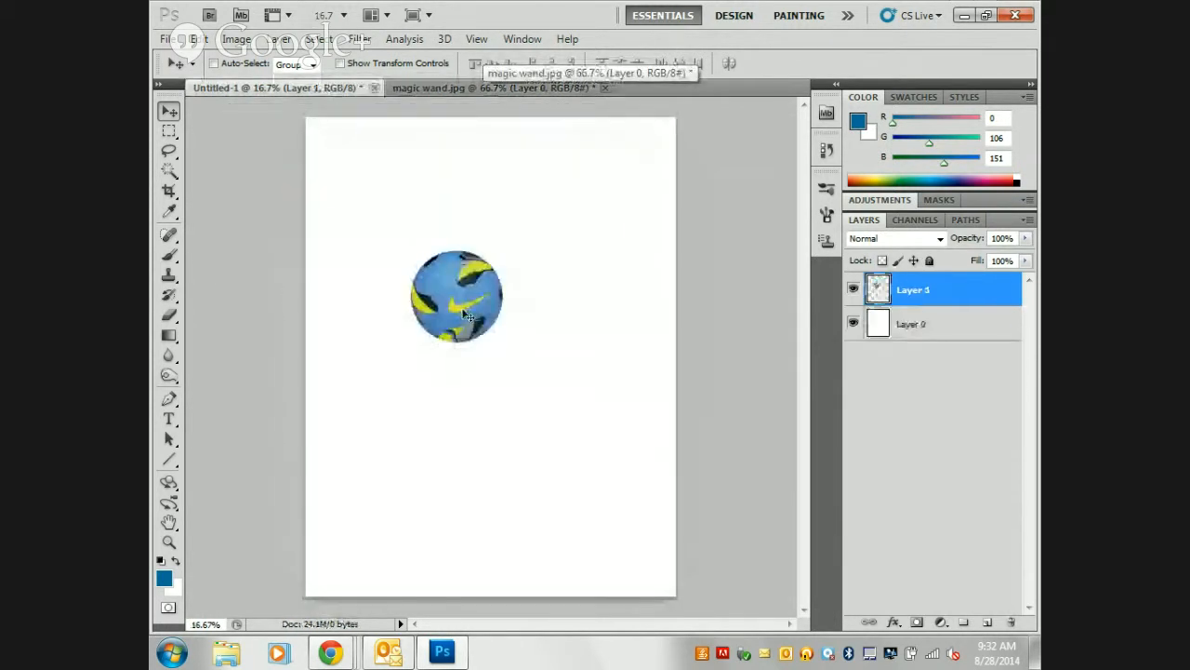
{"action": "key", "text": "ctrl+z"}
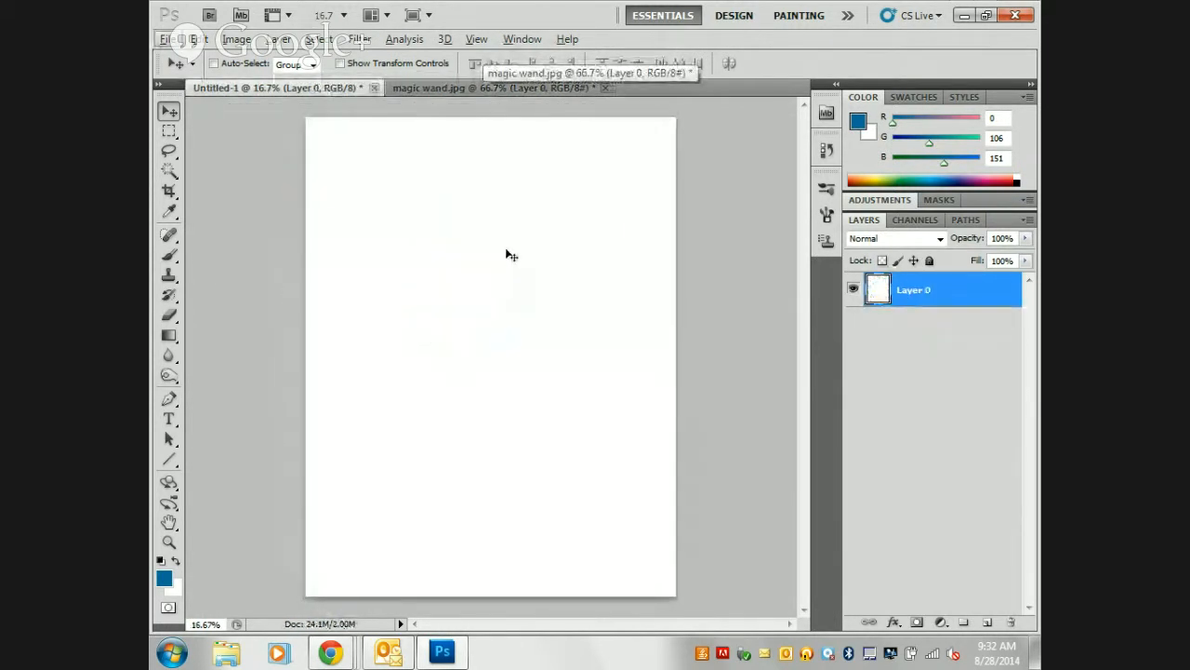
- Float both documents side by side and try copying the ball from magic wand.jpg into Untitled-1 twice, undoing each copy
{"action": "left_click_drag", "start_coordinate": [502, 87], "coordinate": [537, 127]}
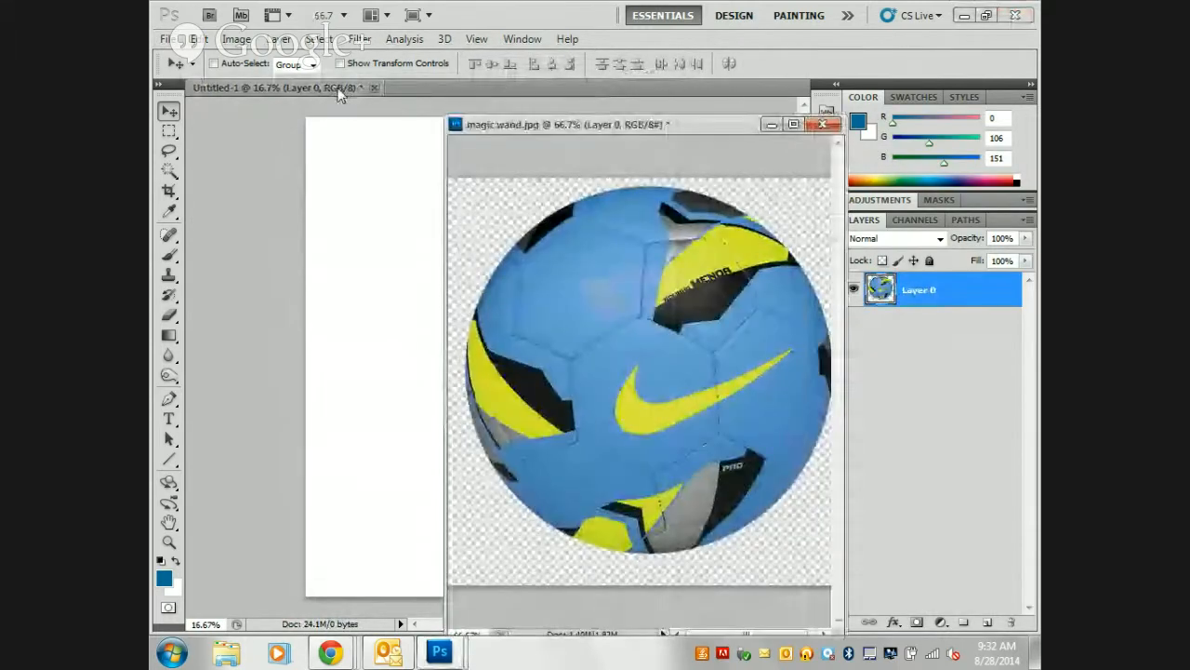
{"action": "left_click_drag", "start_coordinate": [362, 87], "coordinate": [361, 106]}
{"action": "left_click_drag", "start_coordinate": [631, 125], "coordinate": [681, 119]}
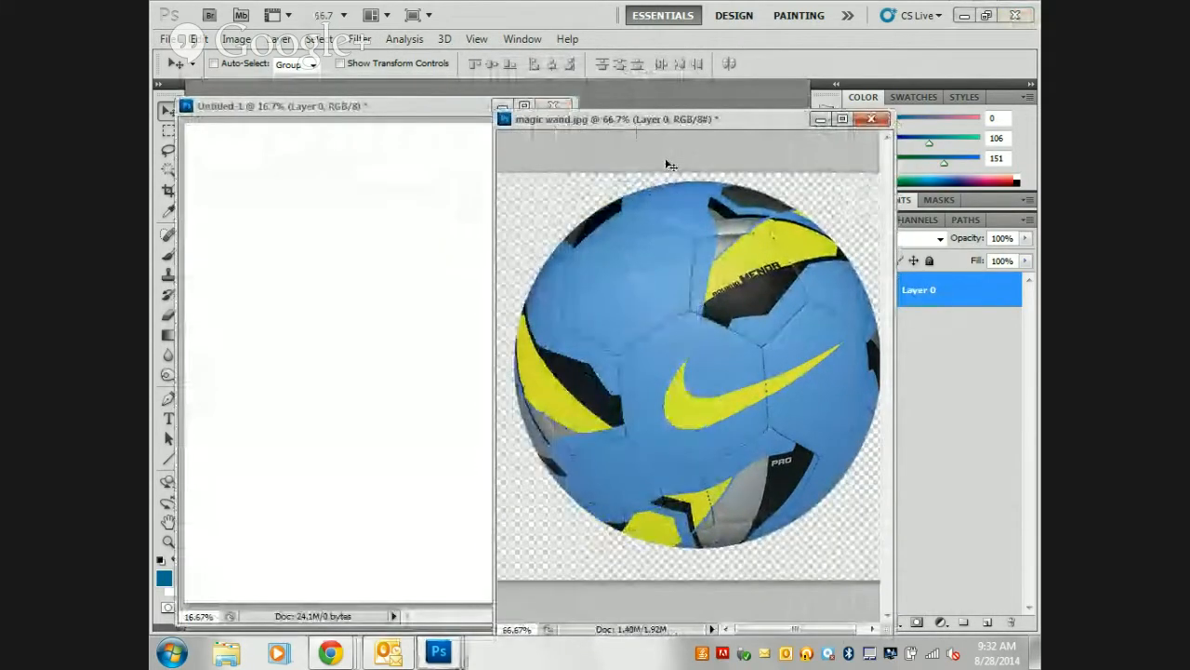
{"action": "left_click_drag", "start_coordinate": [732, 378], "coordinate": [414, 352]}
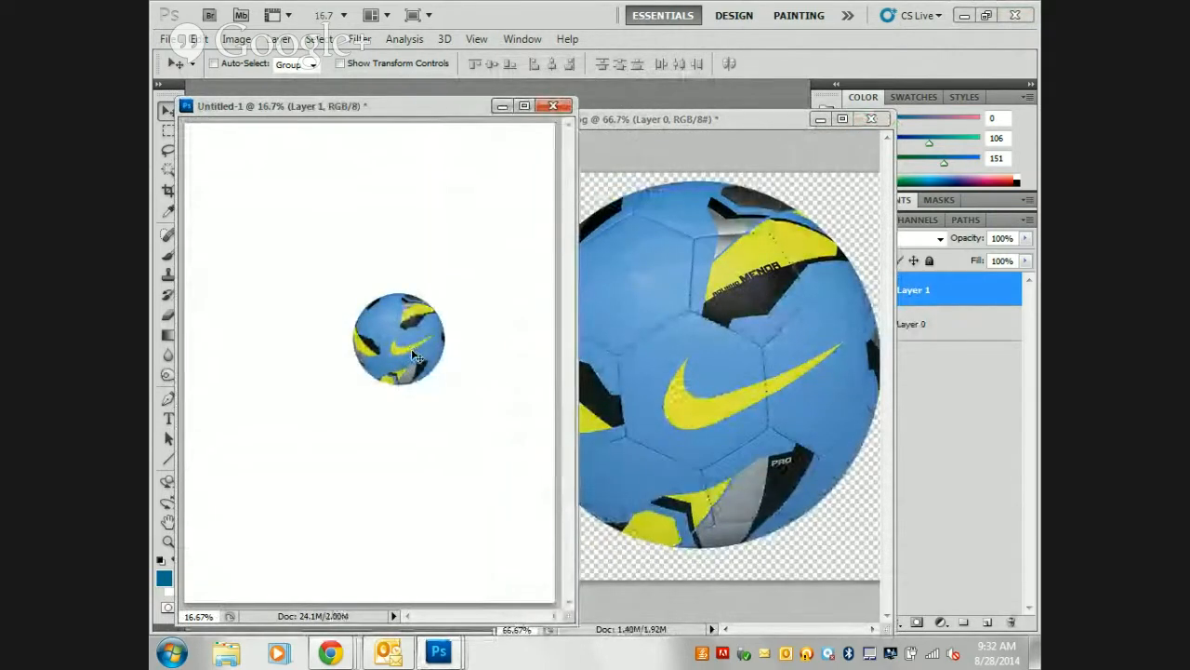
{"action": "key", "text": "ctrl+z"}
{"action": "left_click_drag", "start_coordinate": [614, 383], "coordinate": [409, 359]}
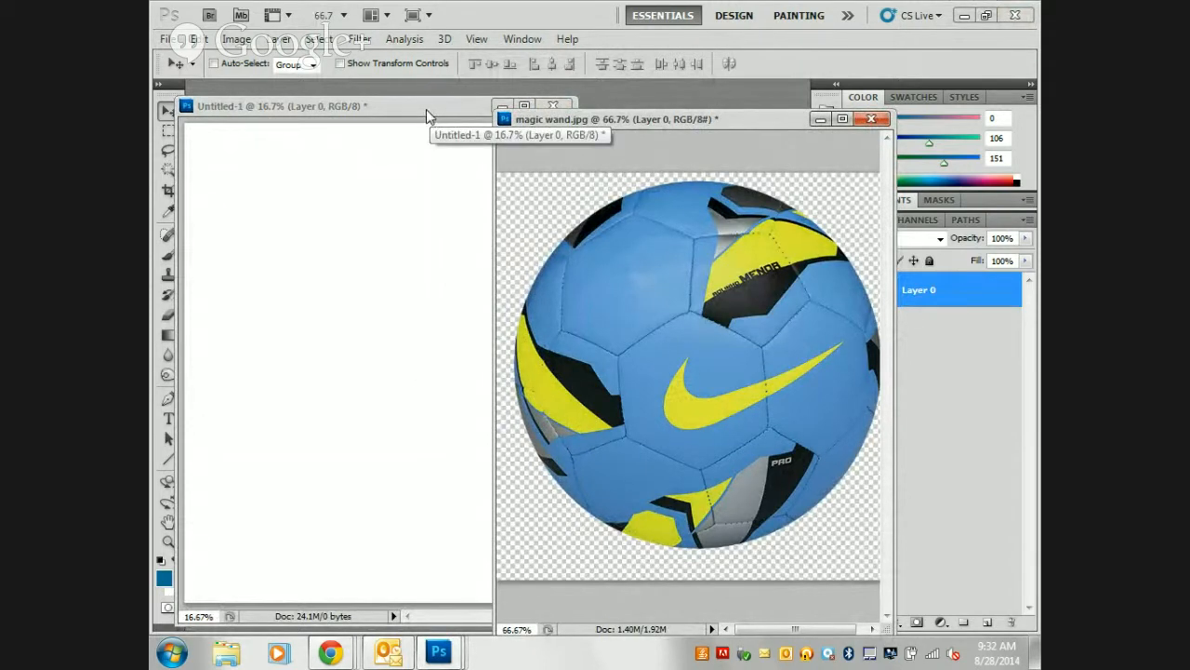
- Dock the floating Untitled-1 and magic wand.jpg documents back together in the tabbed workspace
{"action": "mouse_move", "coordinate": [426, 110]}
{"action": "left_mouse_down"}
{"action": "mouse_move", "coordinate": [438, 110]}
{"action": "mouse_move", "coordinate": [435, 92]}
{"action": "left_mouse_up"}
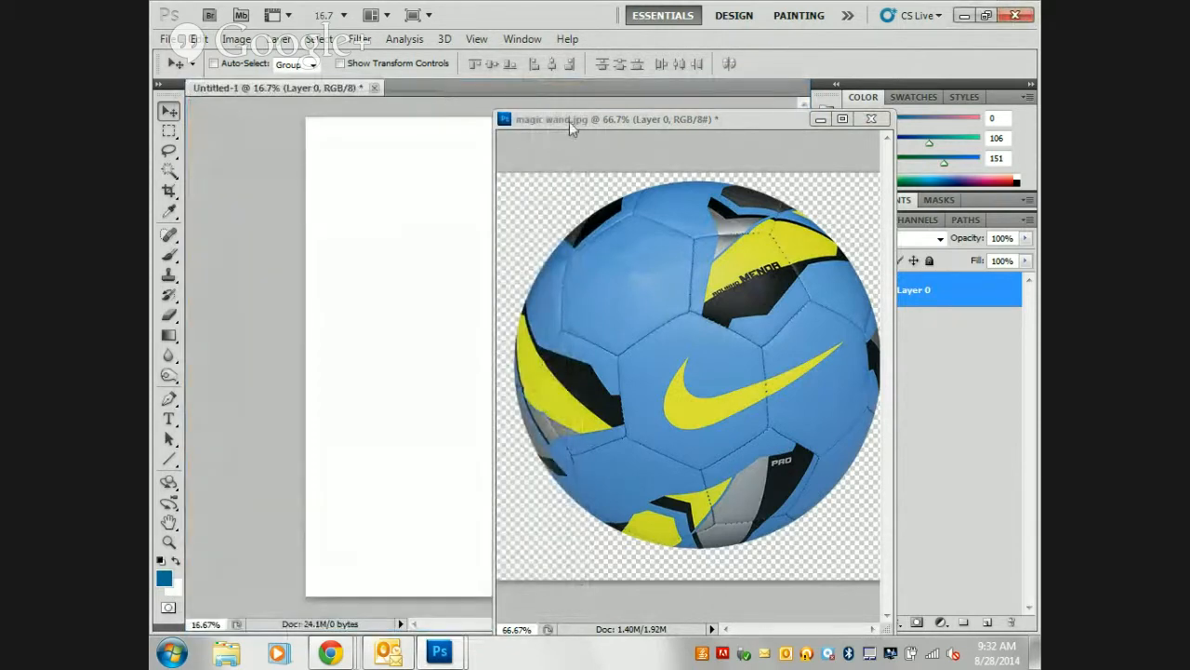
{"action": "left_click_drag", "start_coordinate": [569, 121], "coordinate": [456, 93]}
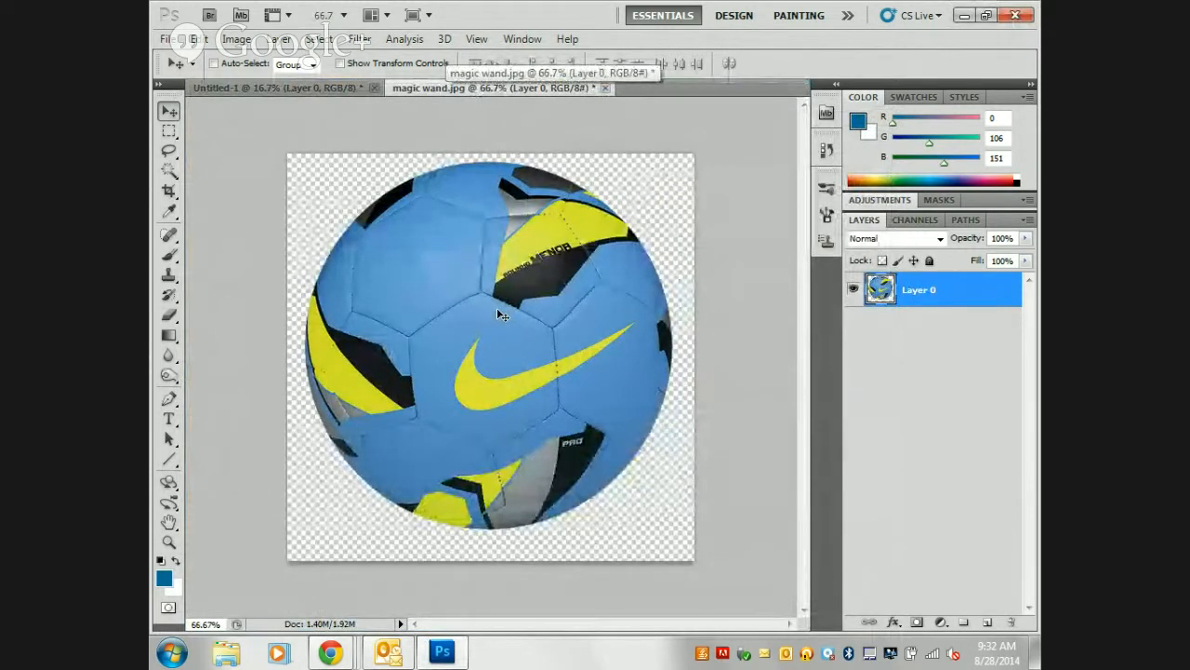
{"action": "left_click", "coordinate": [258, 83]}
- Copy the cut-out ball from magic wand.jpg into Untitled-1 with the Move tool and shift it slightly up the page
{"action": "left_click", "coordinate": [432, 84]}
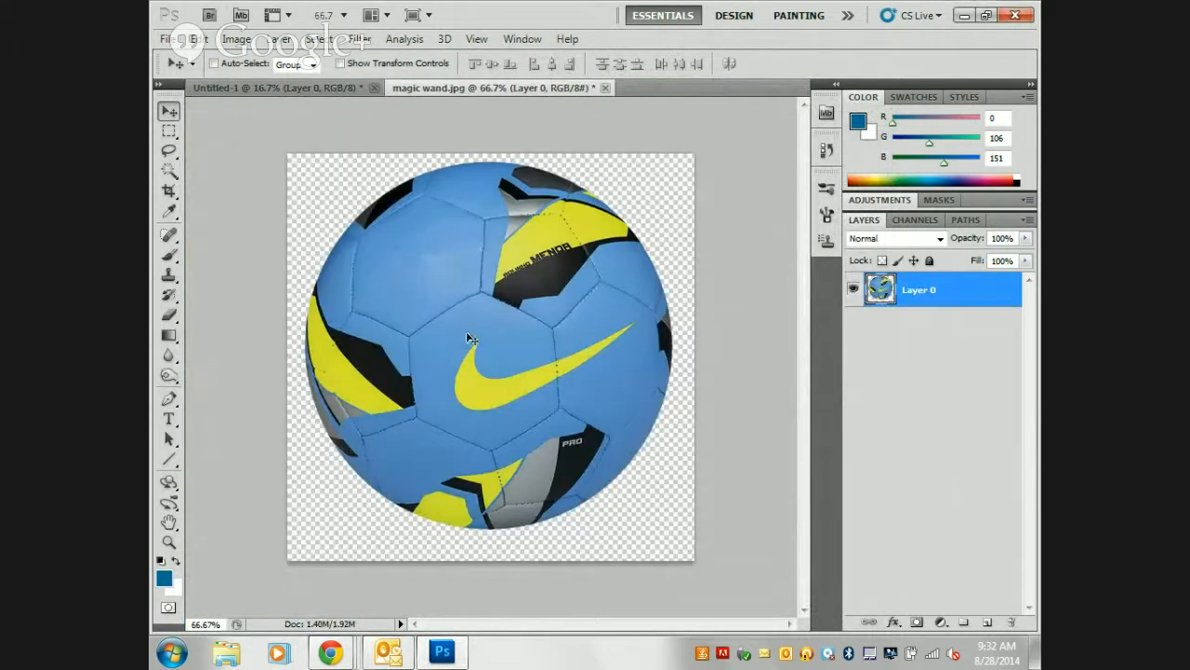
{"action": "mouse_move", "coordinate": [465, 331]}
{"action": "left_mouse_down"}
{"action": "mouse_move", "coordinate": [284, 84]}
{"action": "mouse_move", "coordinate": [425, 311]}
{"action": "mouse_move", "coordinate": [449, 330]}
{"action": "mouse_move", "coordinate": [482, 327]}
{"action": "left_mouse_up"}
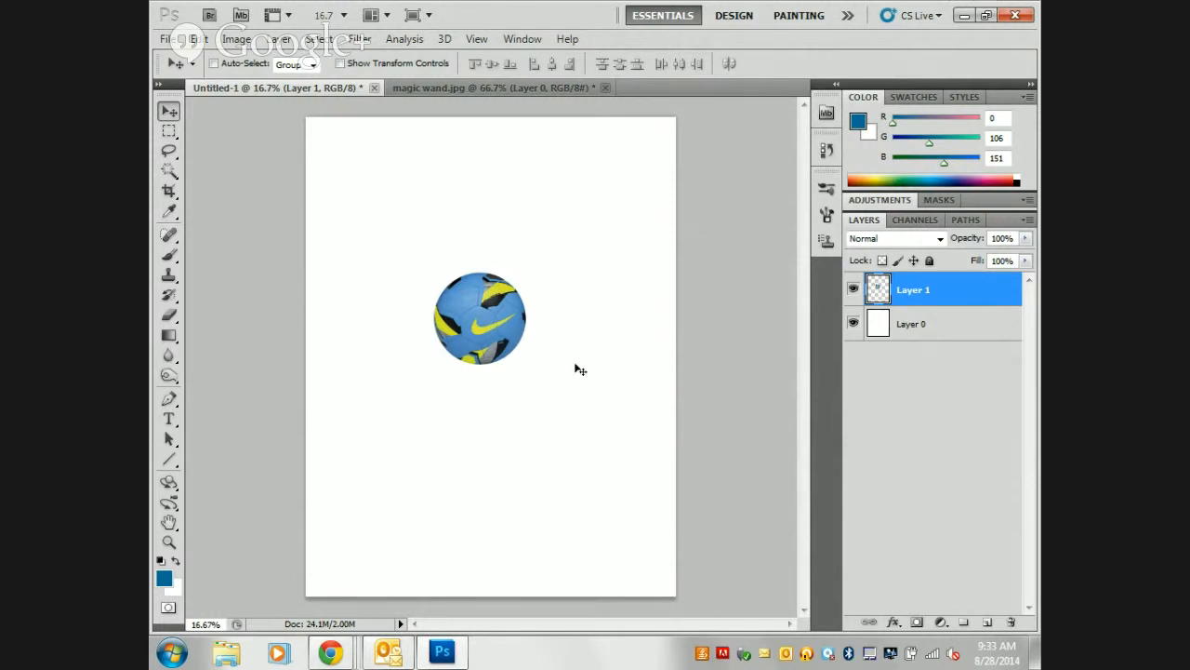
{"action": "left_click_drag", "start_coordinate": [500, 318], "coordinate": [508, 275]}
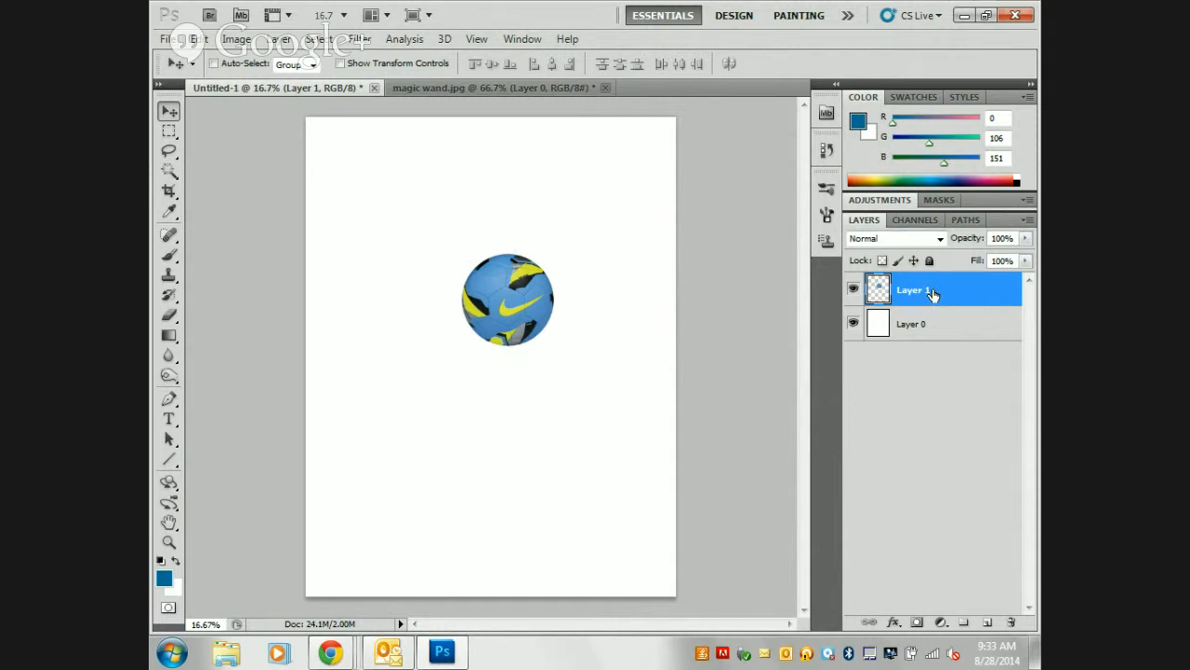
- Move Layer 1 beneath Layer 0 in Untitled-1, and copy the ball from magic wand.jpg into it two more times
{"action": "left_click_drag", "start_coordinate": [933, 294], "coordinate": [954, 356]}
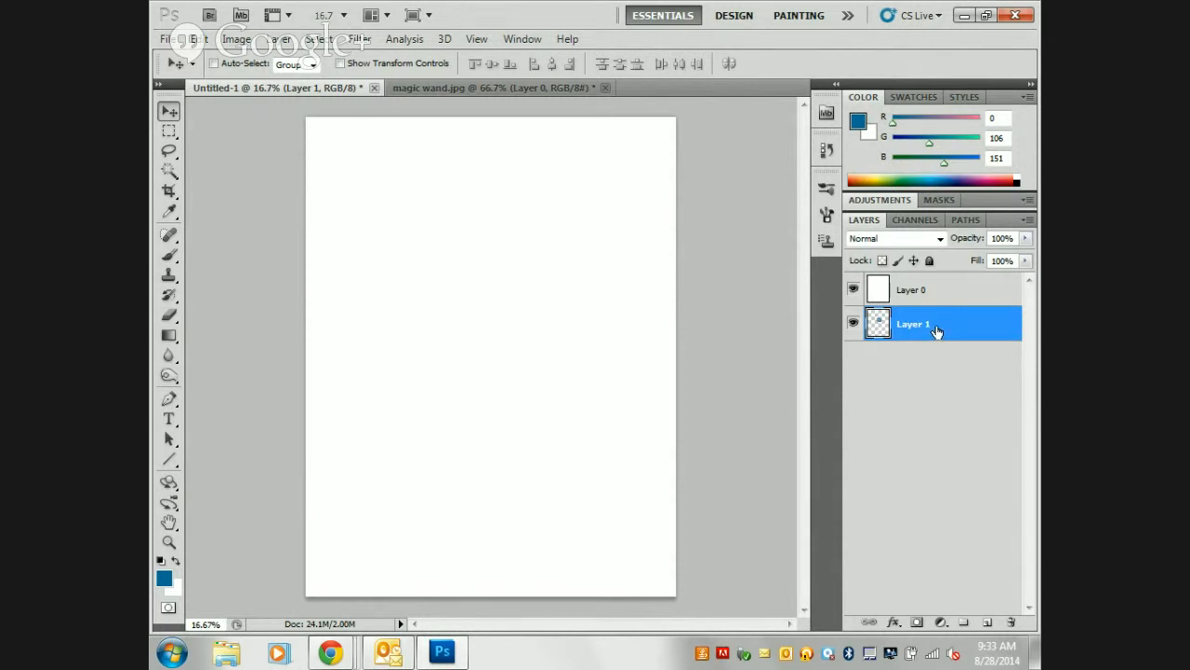
{"action": "left_click", "coordinate": [482, 89]}
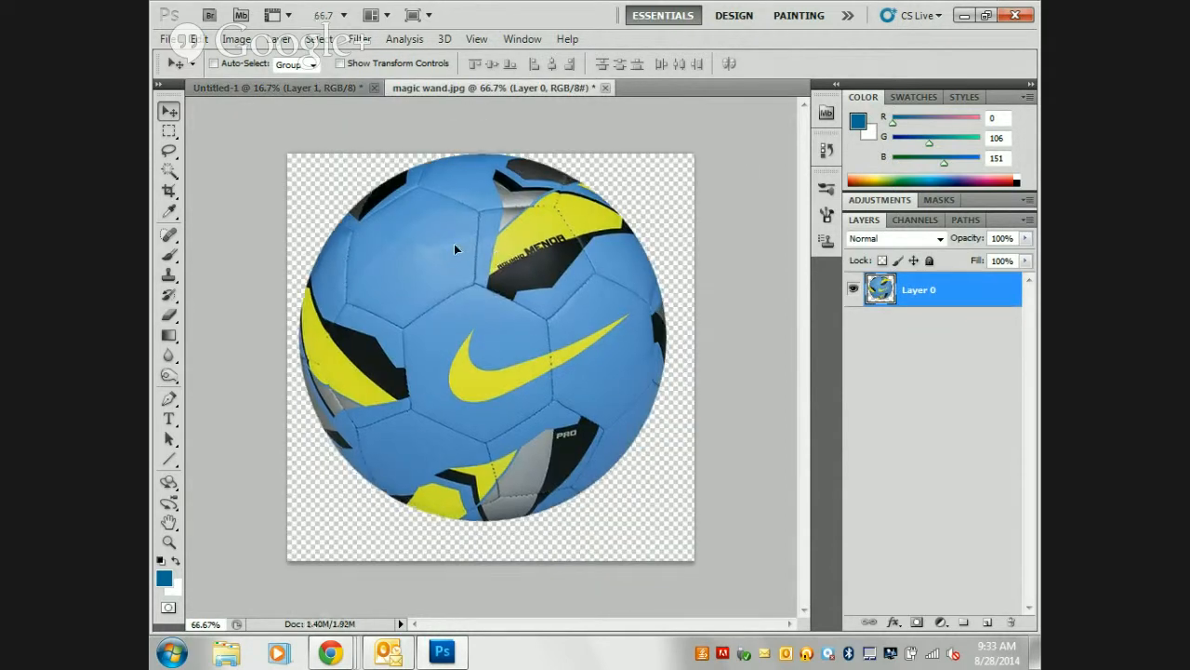
{"action": "left_click_drag", "start_coordinate": [454, 244], "coordinate": [459, 298]}
{"action": "left_click", "coordinate": [488, 87]}
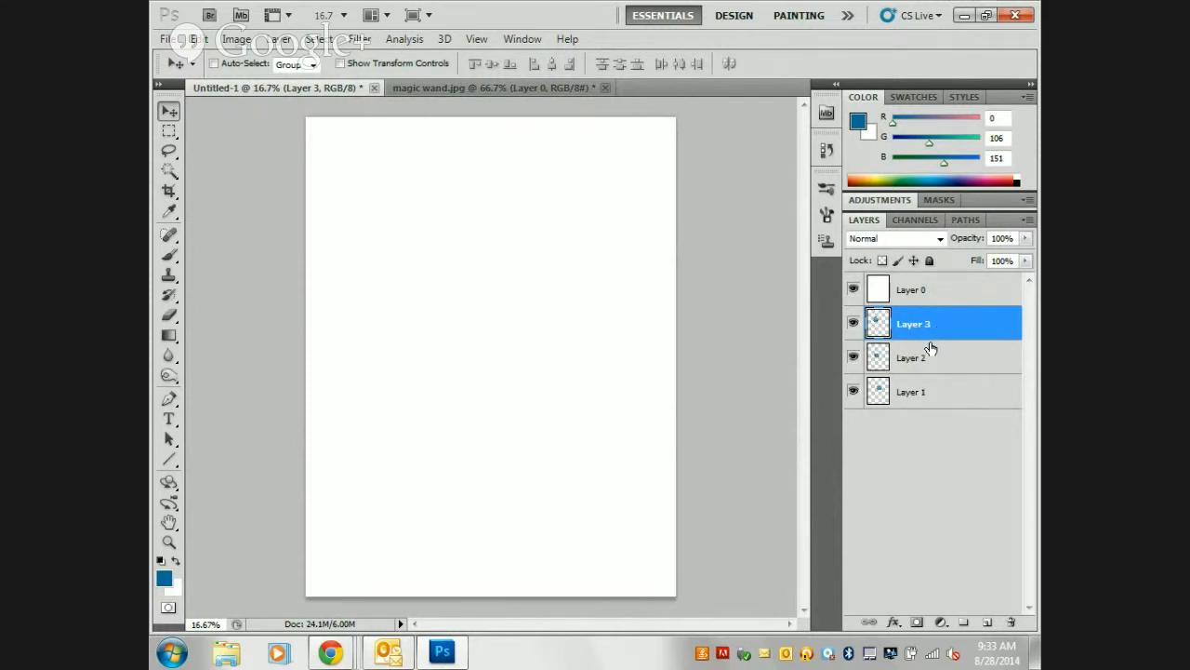
{"action": "left_click", "coordinate": [917, 360]}
{"action": "left_click", "coordinate": [923, 386]}
{"action": "left_click", "coordinate": [927, 362]}
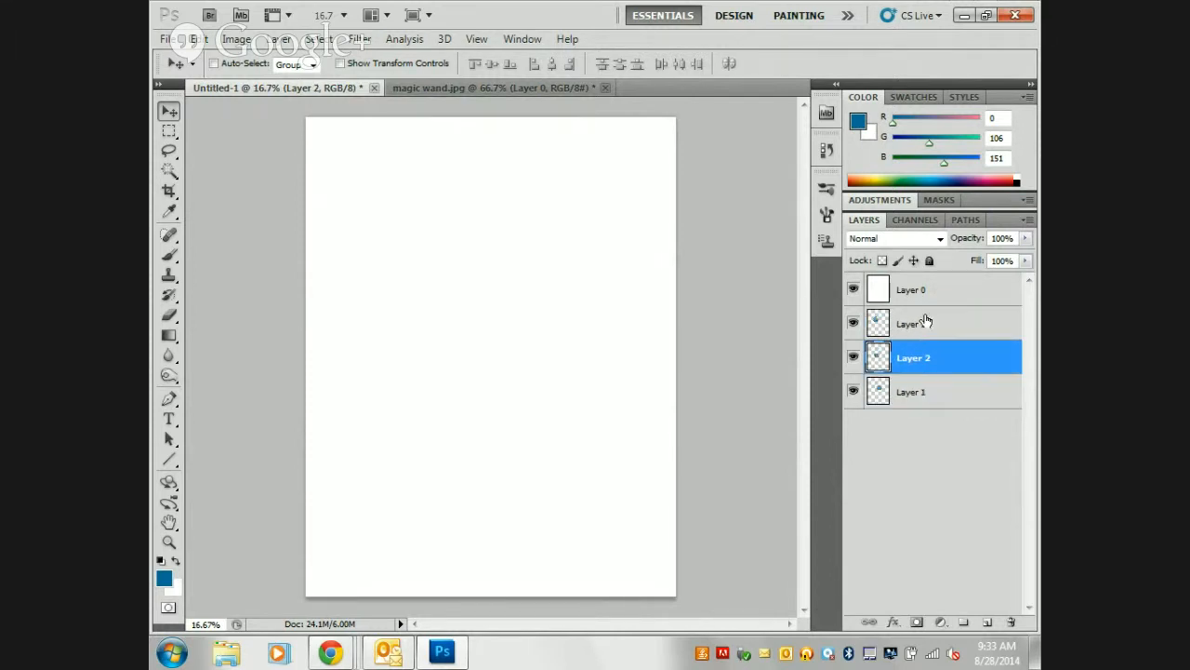
{"action": "left_click", "coordinate": [927, 323]}
{"action": "left_click", "coordinate": [928, 358]}
{"action": "left_click", "coordinate": [927, 389]}
- Move the three ball layers, Layer 3, Layer 2 and Layer 1, above the white Layer 0 in that order
{"action": "left_click", "coordinate": [935, 328]}
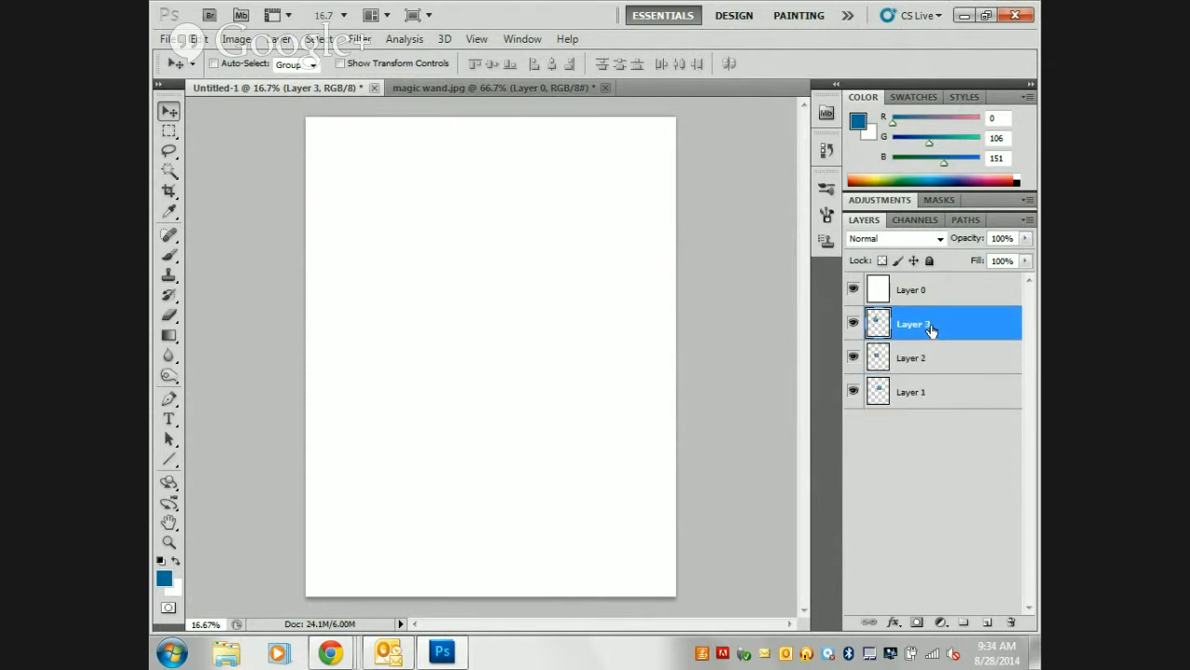
{"action": "left_click_drag", "start_coordinate": [935, 332], "coordinate": [939, 284]}
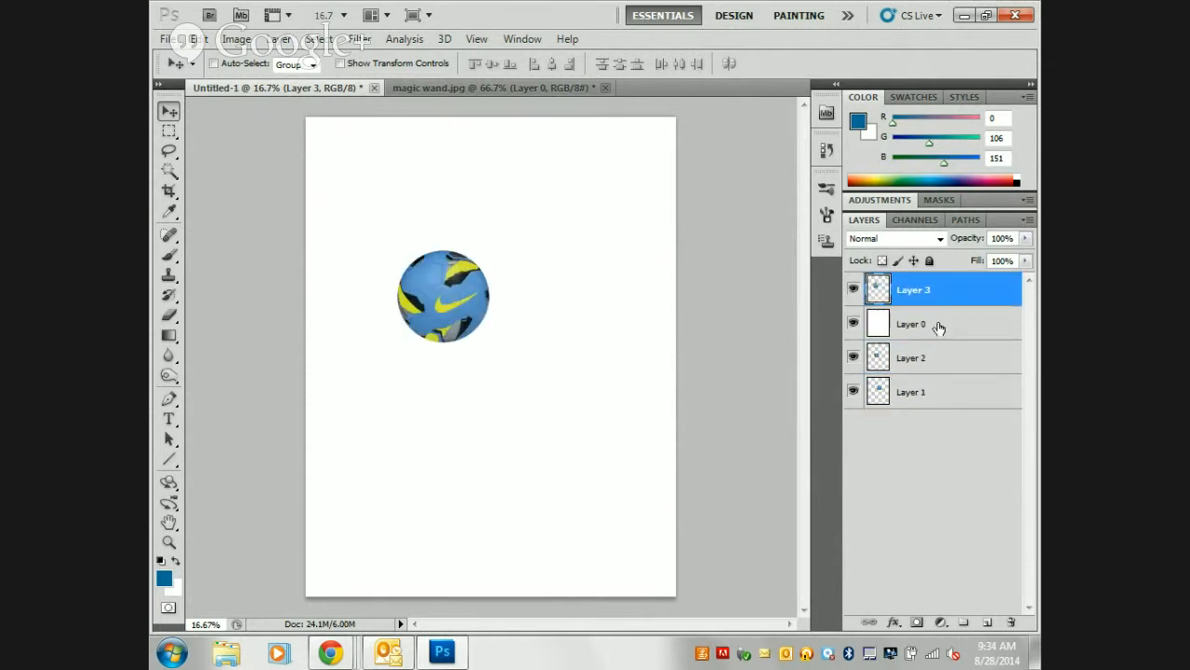
{"action": "left_click_drag", "start_coordinate": [940, 358], "coordinate": [942, 326]}
{"action": "left_click_drag", "start_coordinate": [941, 395], "coordinate": [933, 353]}
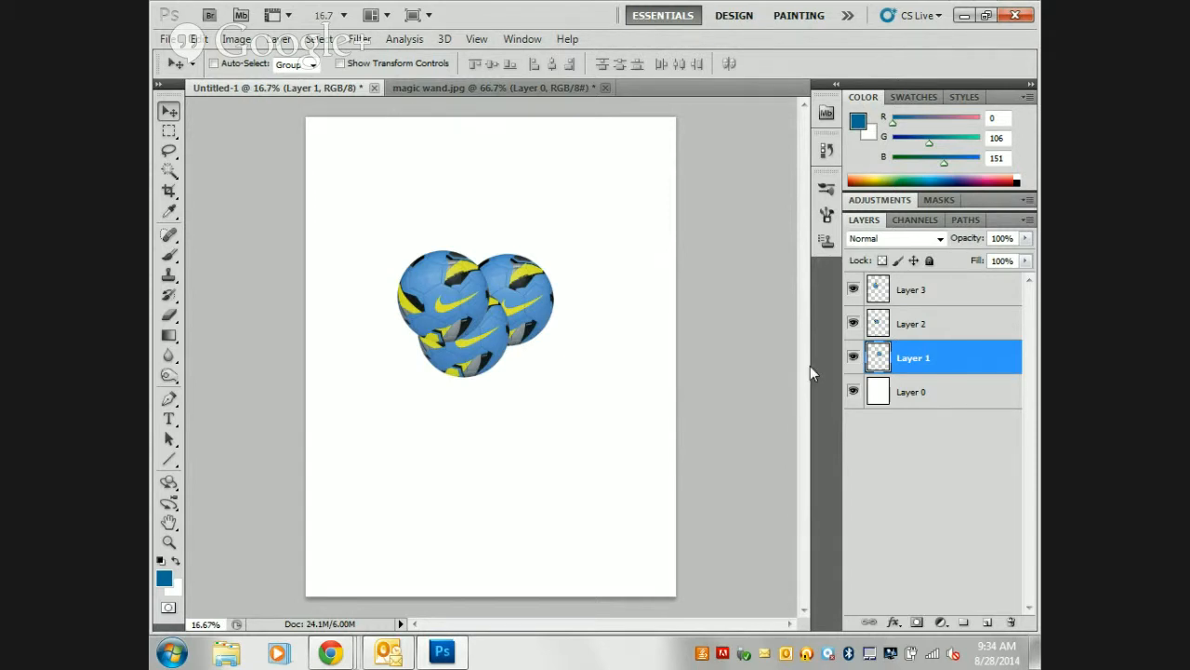
{"action": "left_click", "coordinate": [911, 295]}
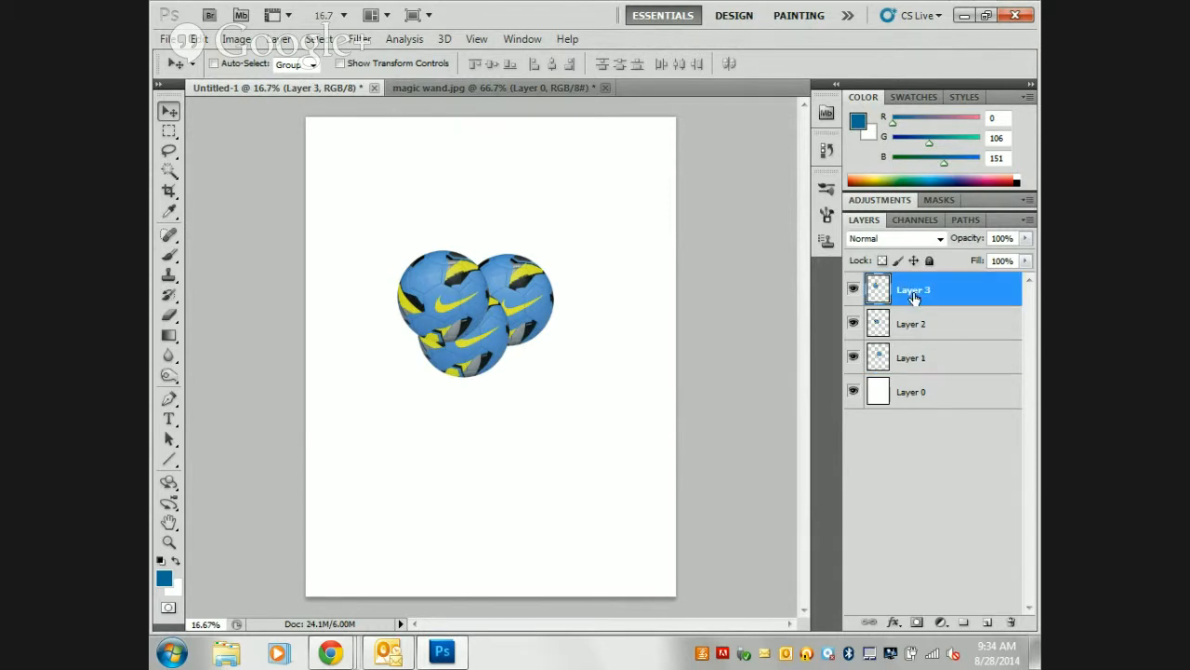
{"action": "left_click", "coordinate": [932, 329]}
{"action": "left_click", "coordinate": [944, 299]}
{"action": "left_click", "coordinate": [945, 324]}
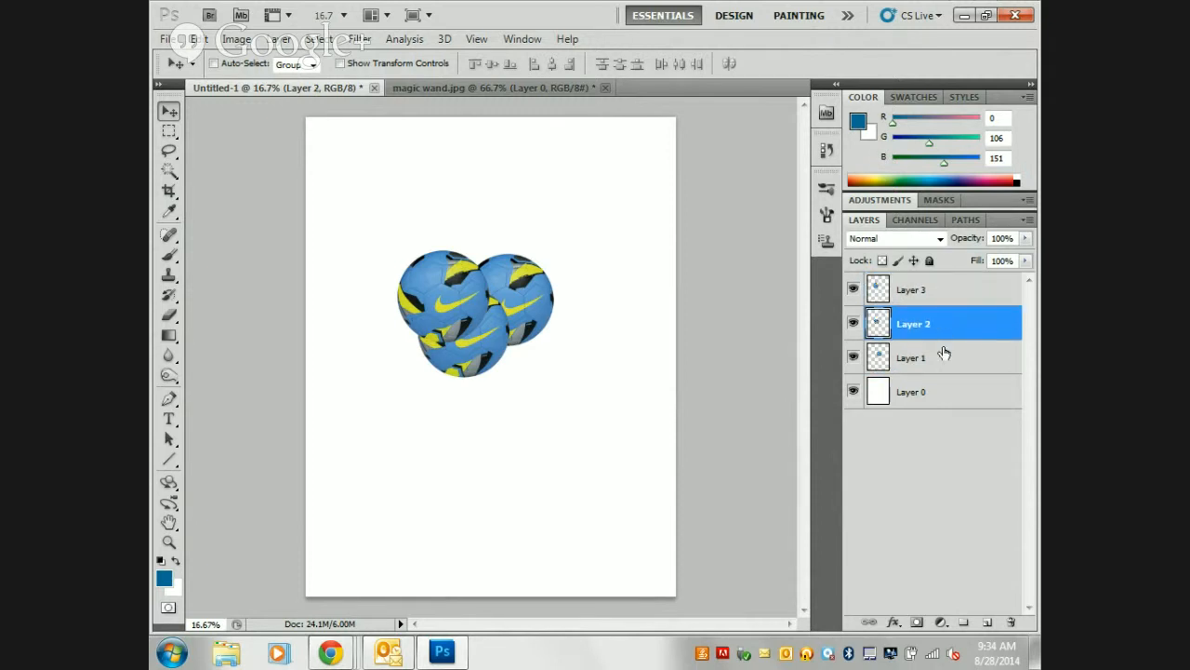
{"action": "left_click", "coordinate": [944, 356]}
{"action": "left_click", "coordinate": [950, 389]}
{"action": "left_click", "coordinate": [958, 359]}
{"action": "left_click", "coordinate": [956, 297]}
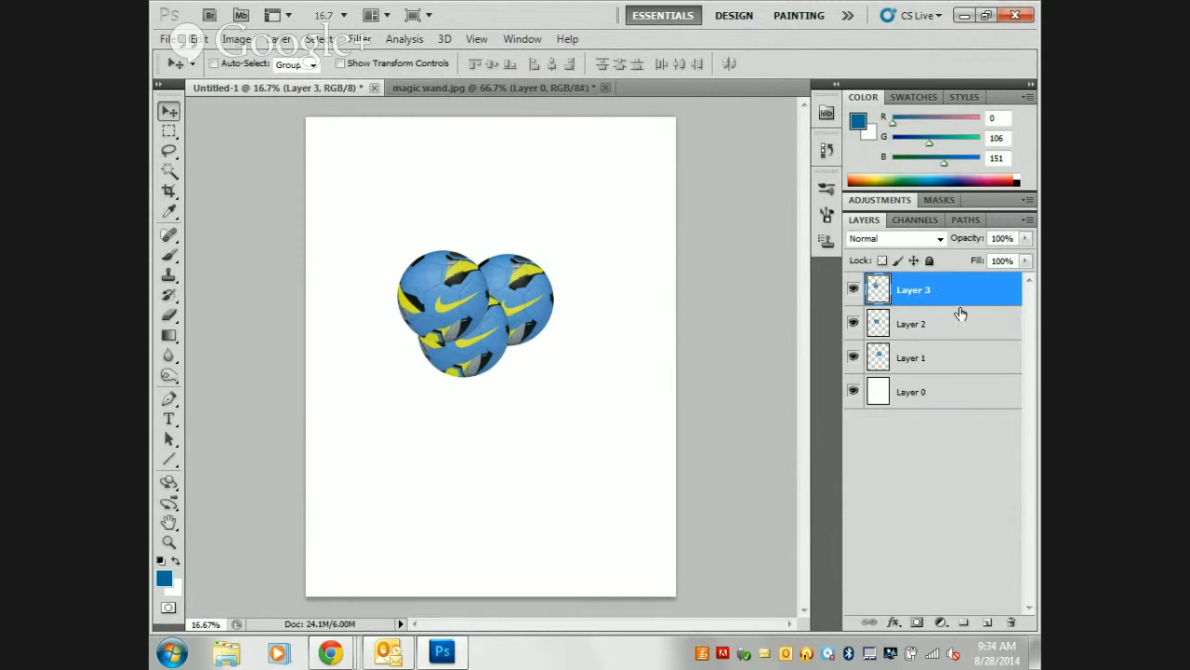
- Move the ball on Layer 3 upward on the page, clear of the other two balls
{"action": "left_click", "coordinate": [946, 402]}
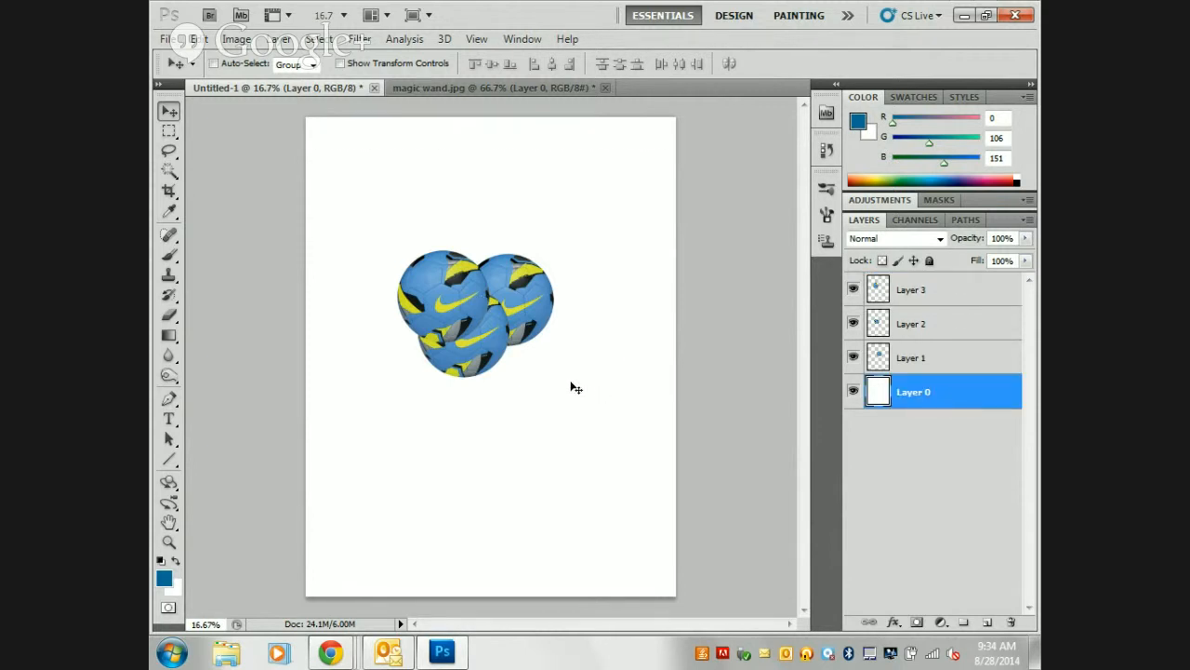
{"action": "left_click_drag", "start_coordinate": [571, 383], "coordinate": [517, 270]}
{"action": "left_click", "coordinate": [916, 289]}
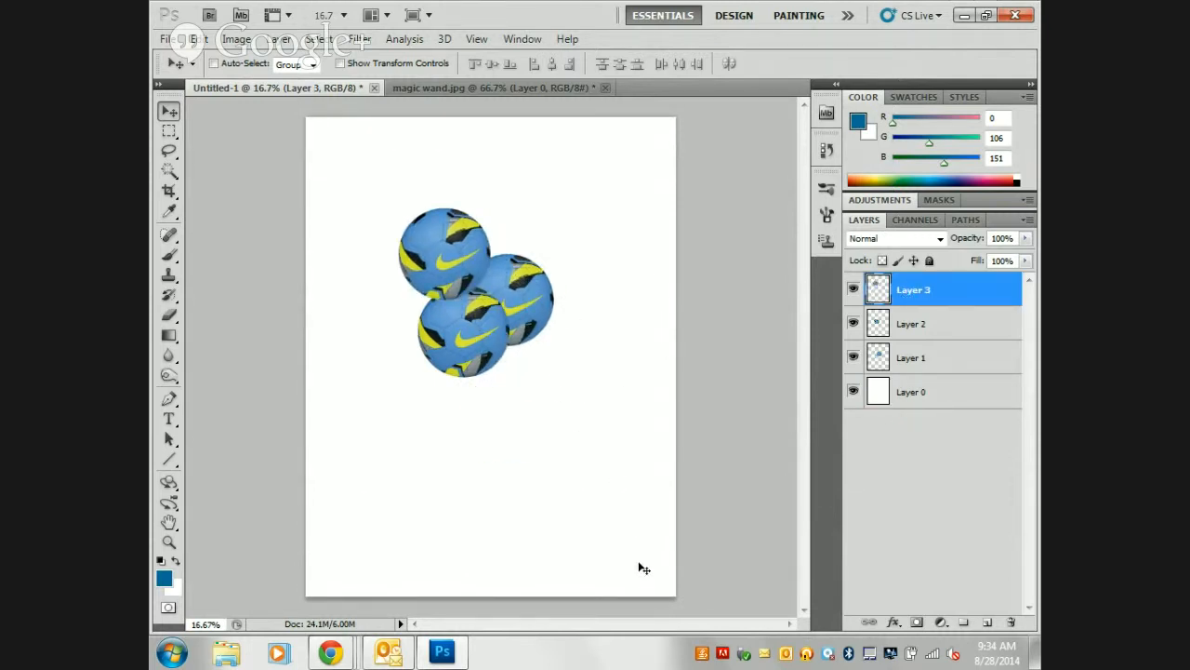
{"action": "left_click_drag", "start_coordinate": [633, 561], "coordinate": [621, 523]}
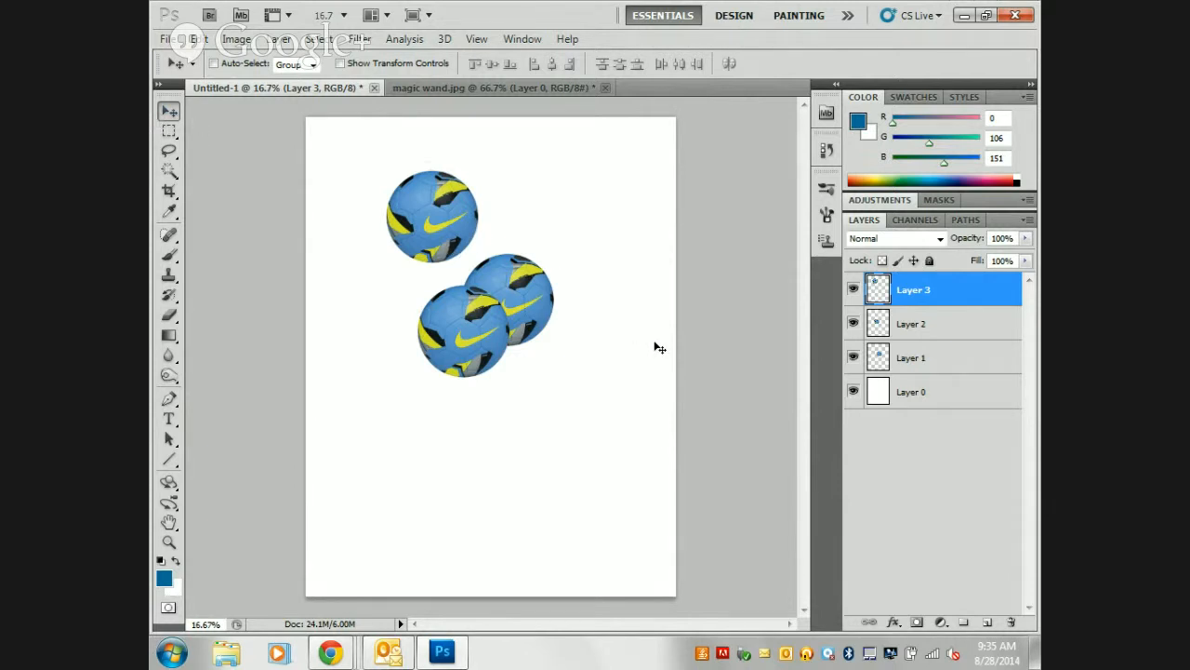
{"action": "left_click", "coordinate": [941, 324]}
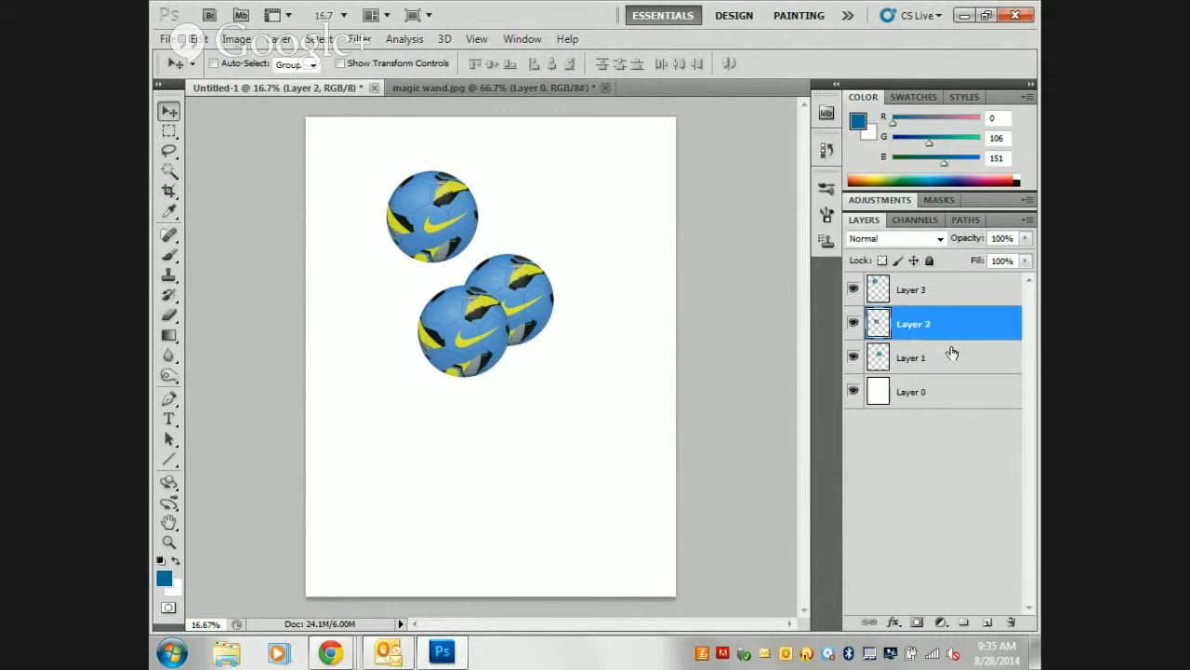
{"action": "left_click", "coordinate": [947, 357]}
{"action": "left_click", "coordinate": [943, 392]}
{"action": "left_click", "coordinate": [941, 349]}
{"action": "left_click", "coordinate": [943, 296]}
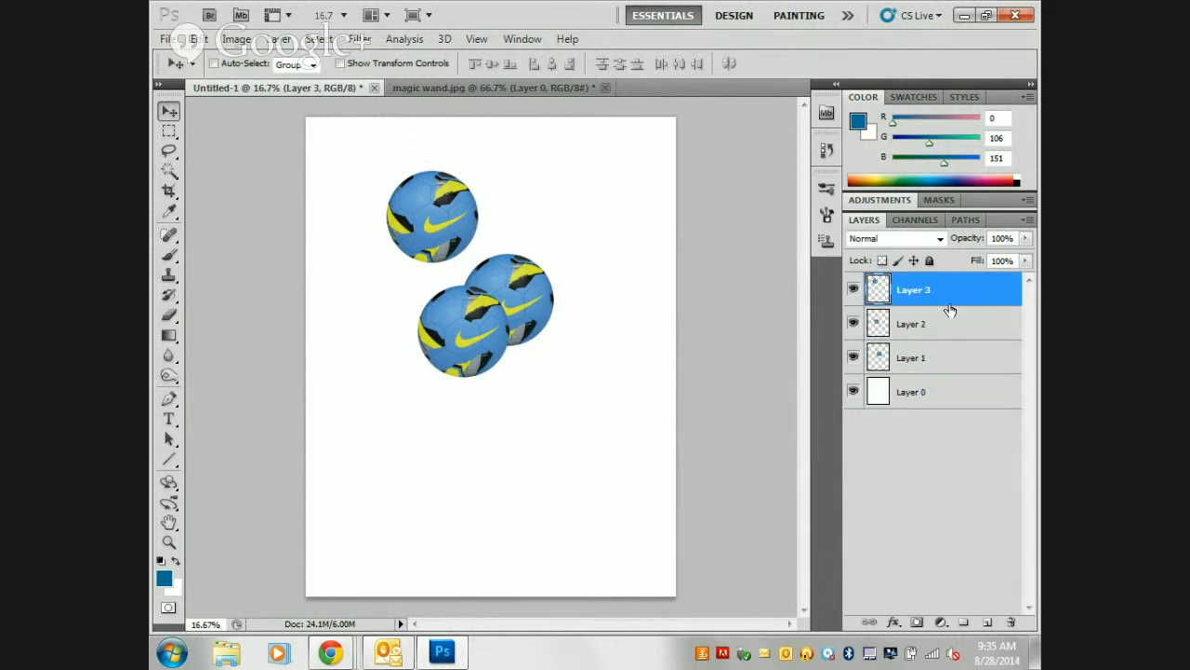
{"action": "left_click", "coordinate": [950, 331]}
{"action": "left_click", "coordinate": [949, 357]}
{"action": "left_click", "coordinate": [958, 335]}
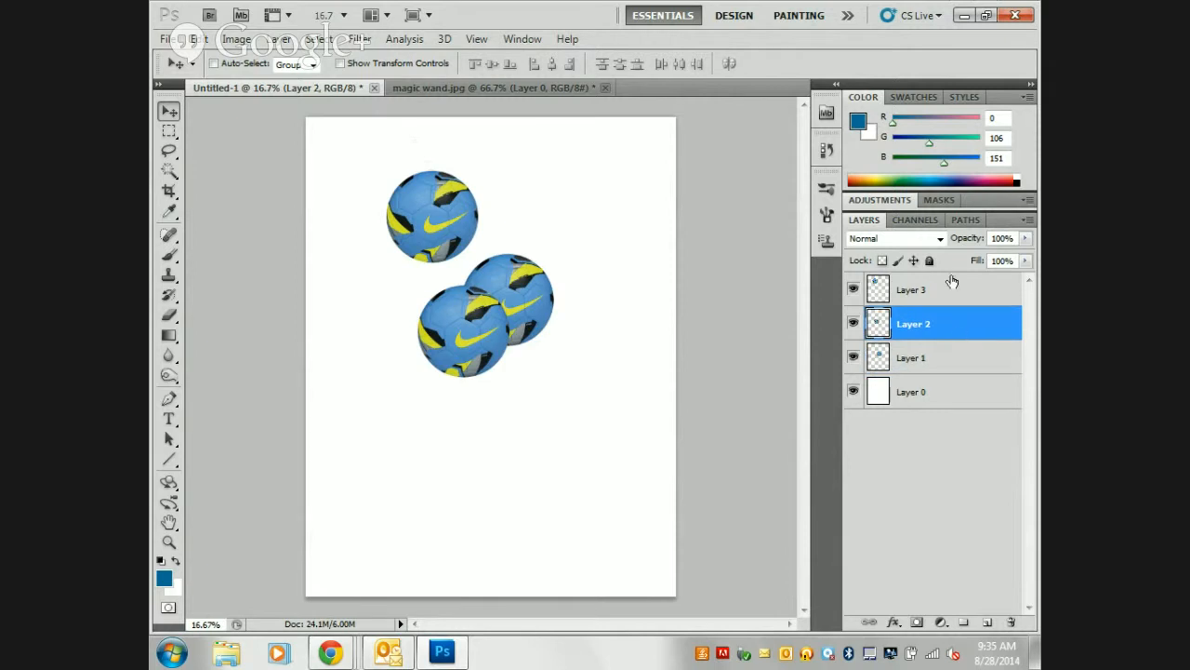
- Move the ball on Layer 3 close to the page's upper-left corner
{"action": "left_click", "coordinate": [953, 283]}
{"action": "left_click_drag", "start_coordinate": [544, 240], "coordinate": [502, 207]}
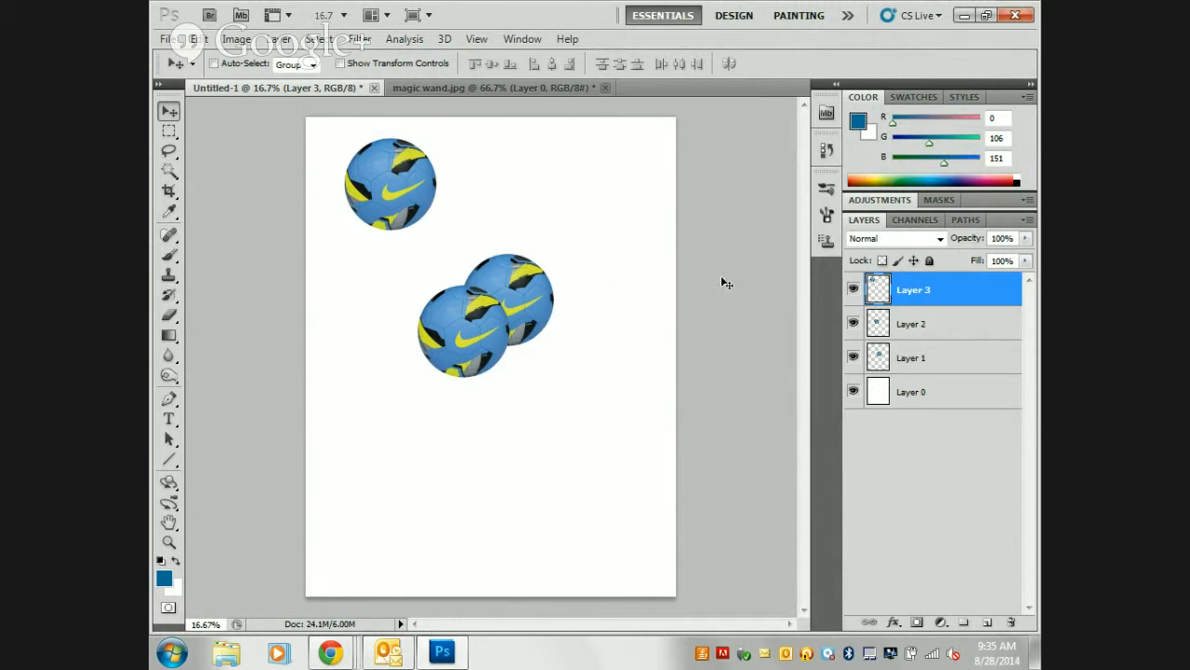
- Lock everything on Layer 3 and try to move its ball
{"action": "left_click", "coordinate": [930, 263]}
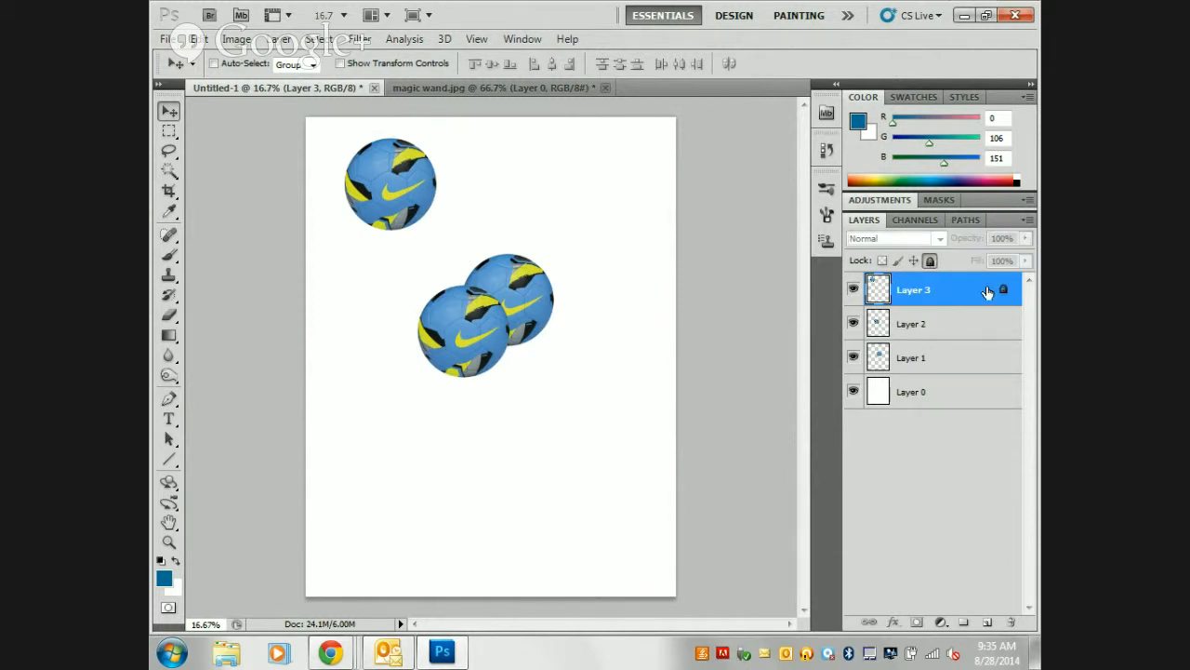
{"action": "left_click", "coordinate": [377, 228]}
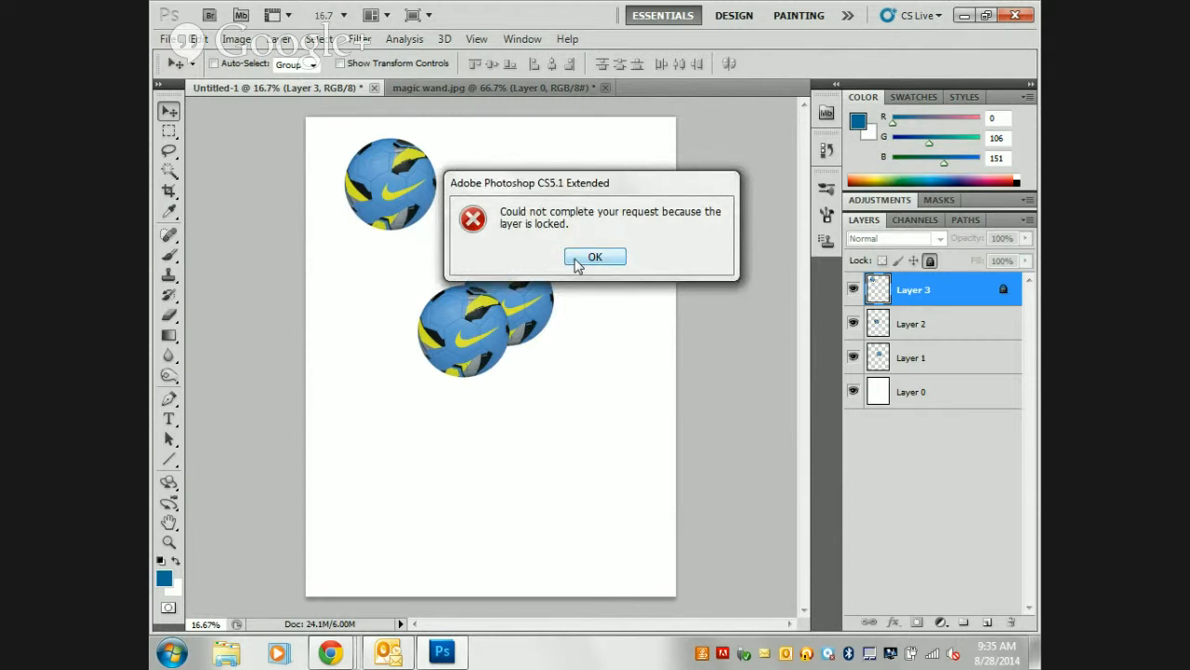
{"action": "left_click", "coordinate": [576, 263]}
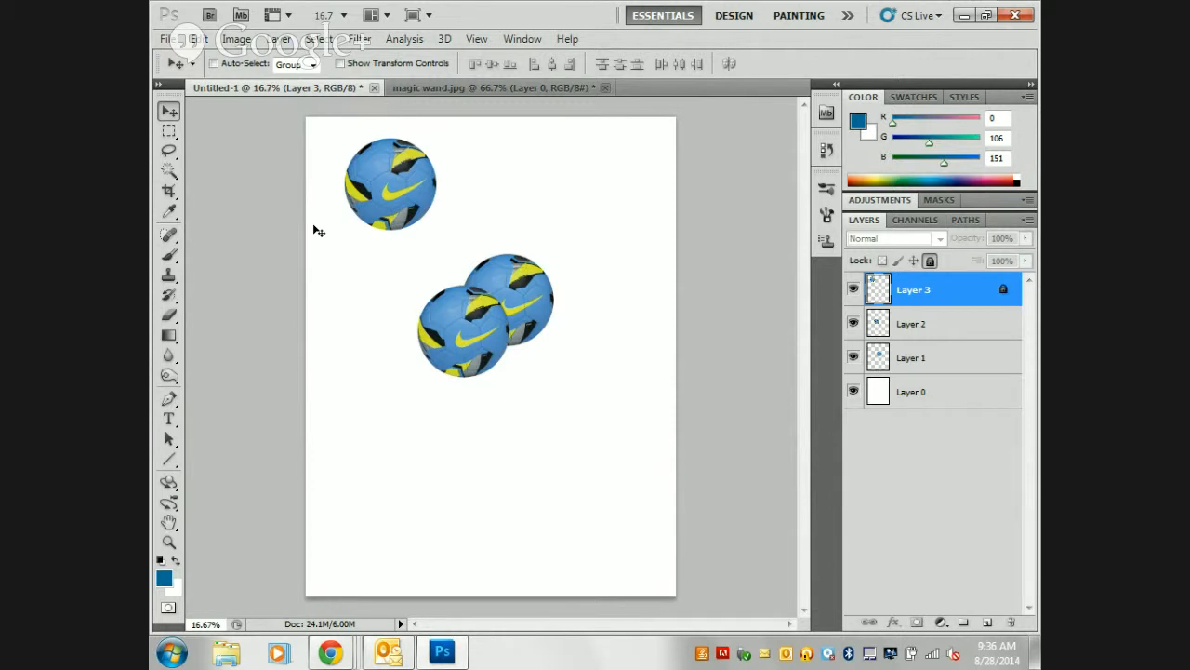
- Switch to the Chrome window with the soccer ball picture and load google.com in it
{"action": "mouse_move", "coordinate": [330, 651]}
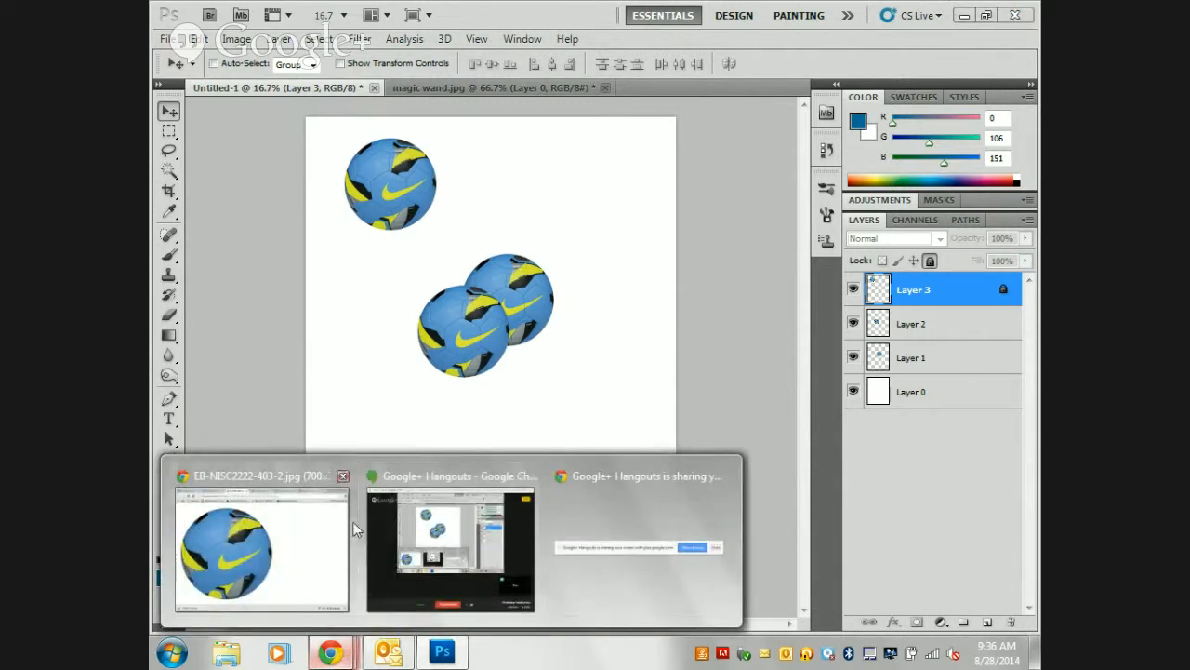
{"action": "mouse_move", "coordinate": [354, 530]}
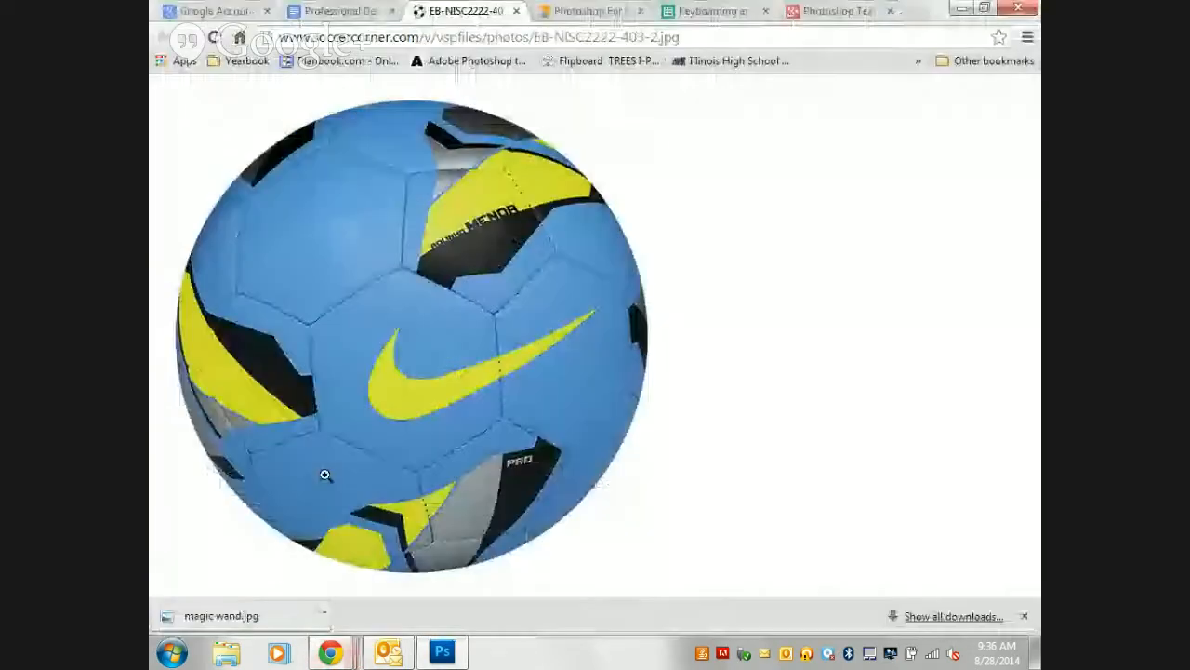
{"action": "left_click", "coordinate": [544, 39]}
{"action": "type", "text": "google.com"}
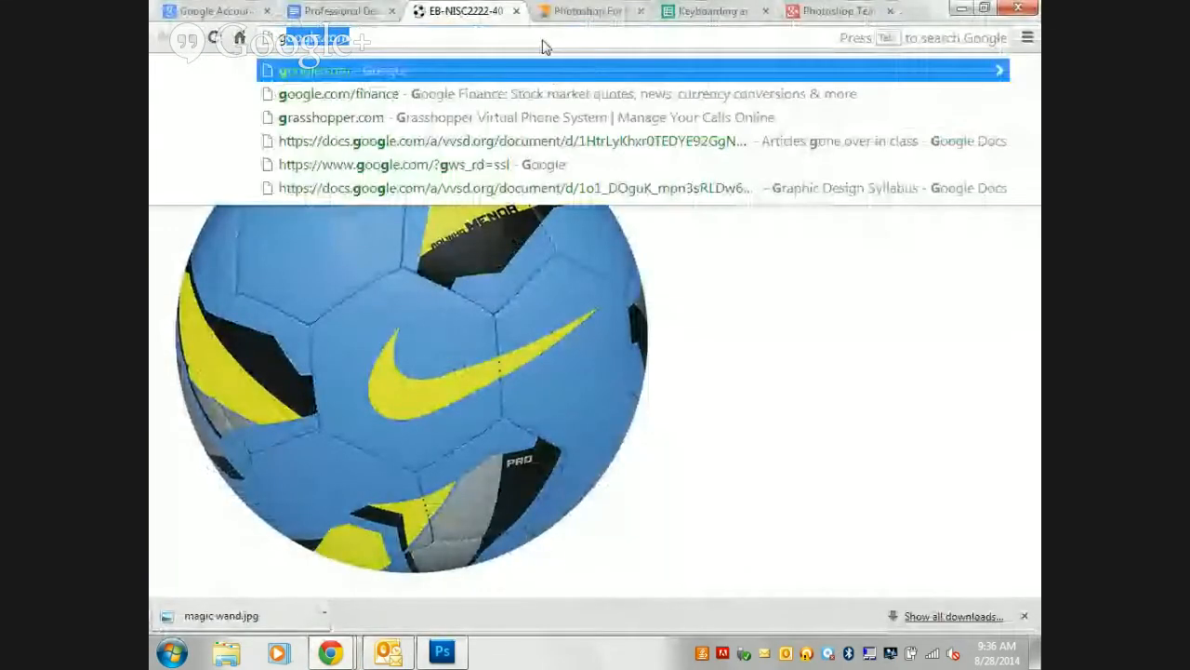
{"action": "key", "text": "Return"}
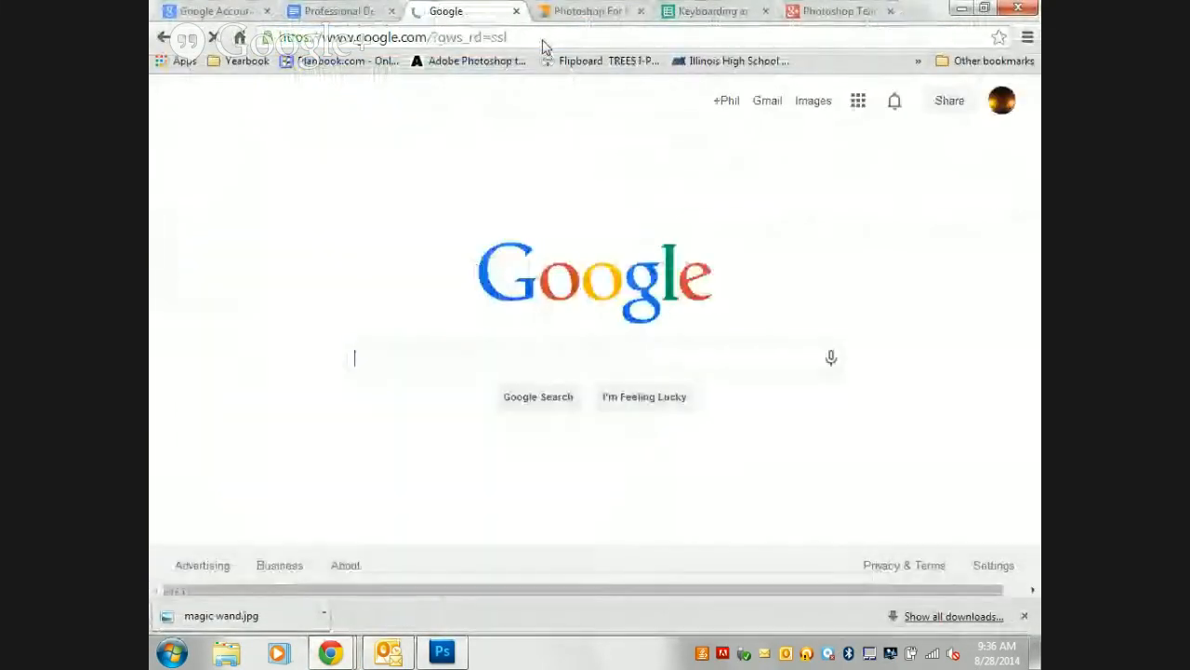
- Search Google Images for "elmo" and open the Elmo picture with the dark blue background at full size
{"action": "type", "text": "elmo"}
{"action": "key", "text": "Return"}
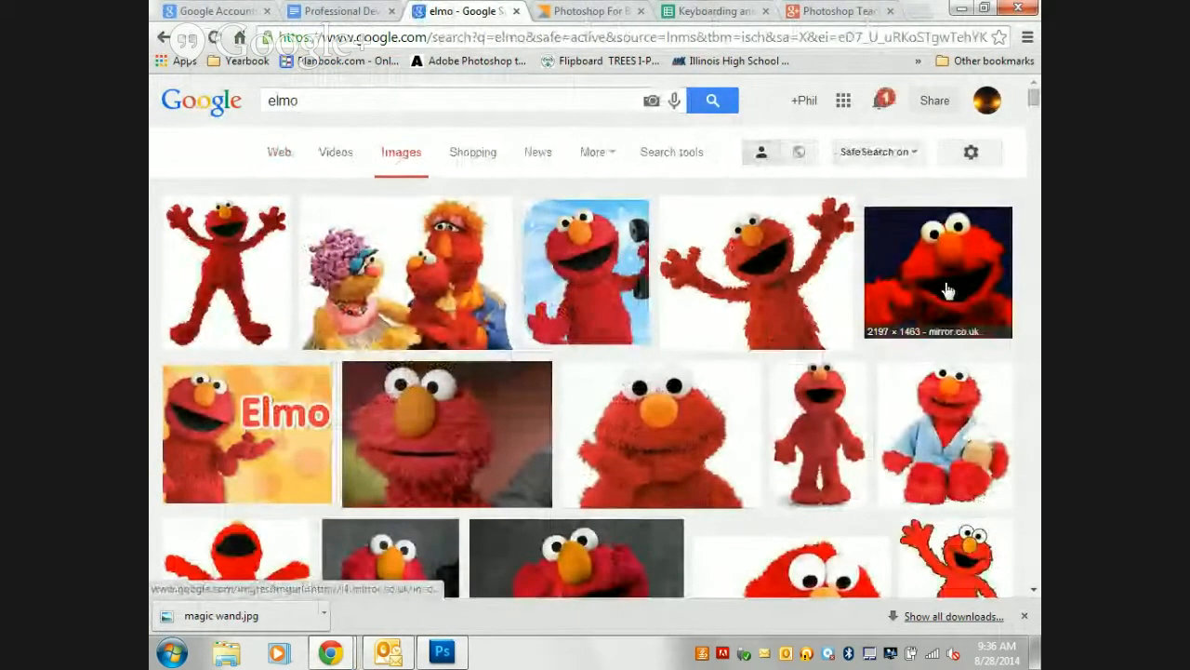
{"action": "left_click", "coordinate": [943, 253]}
{"action": "left_click", "coordinate": [784, 316]}
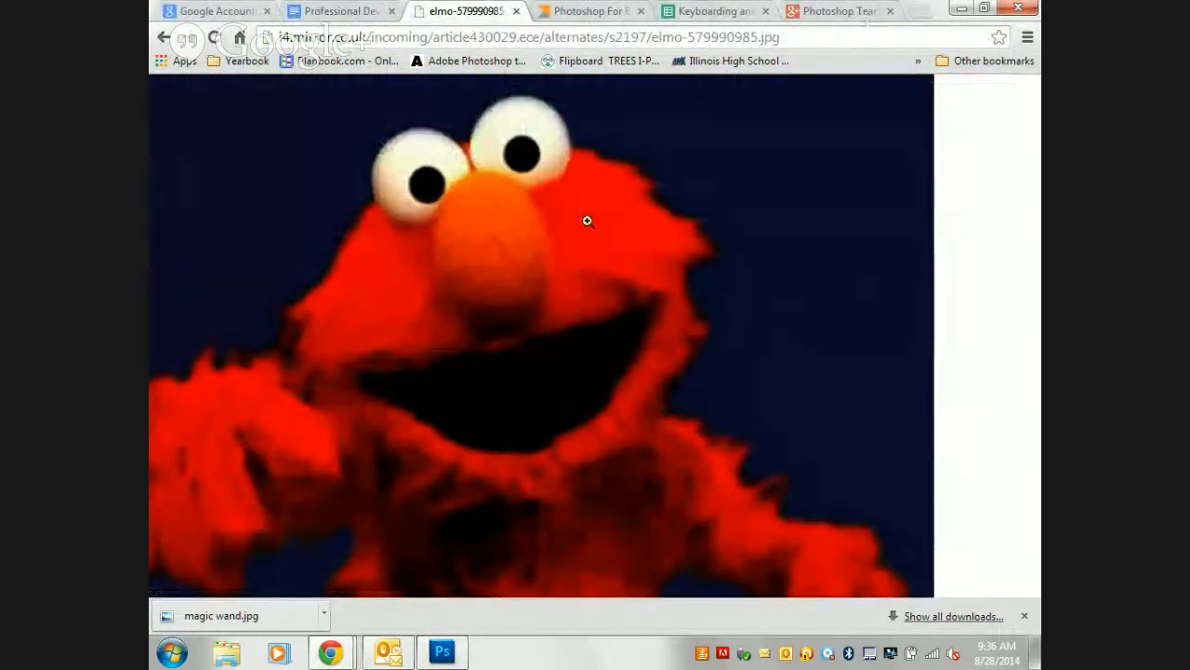
- Save the full-size Elmo picture to the Desktop as a JPEG under its suggested file name
{"action": "right_click", "coordinate": [749, 293]}
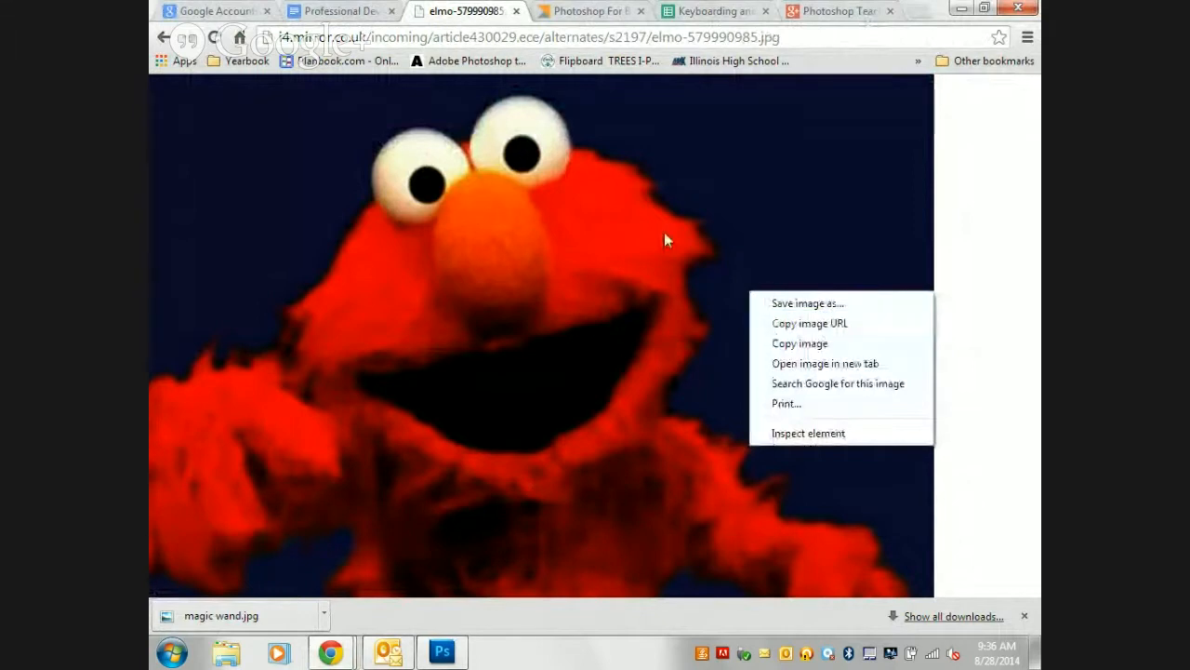
{"action": "left_click", "coordinate": [622, 223]}
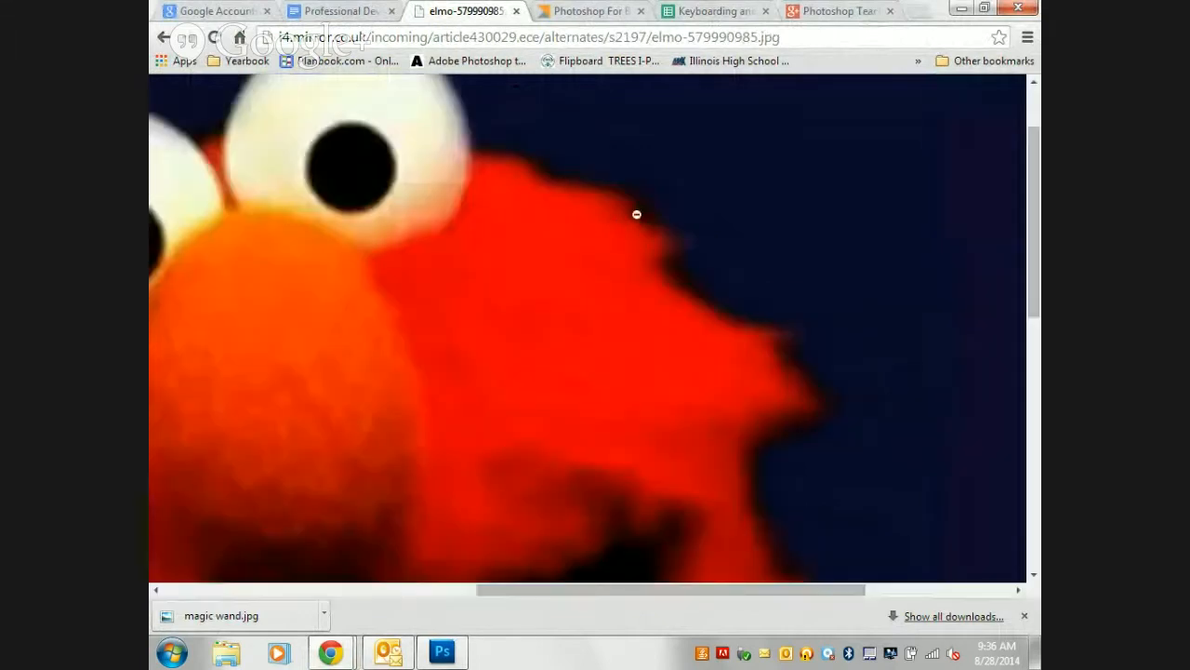
{"action": "left_click", "coordinate": [605, 261]}
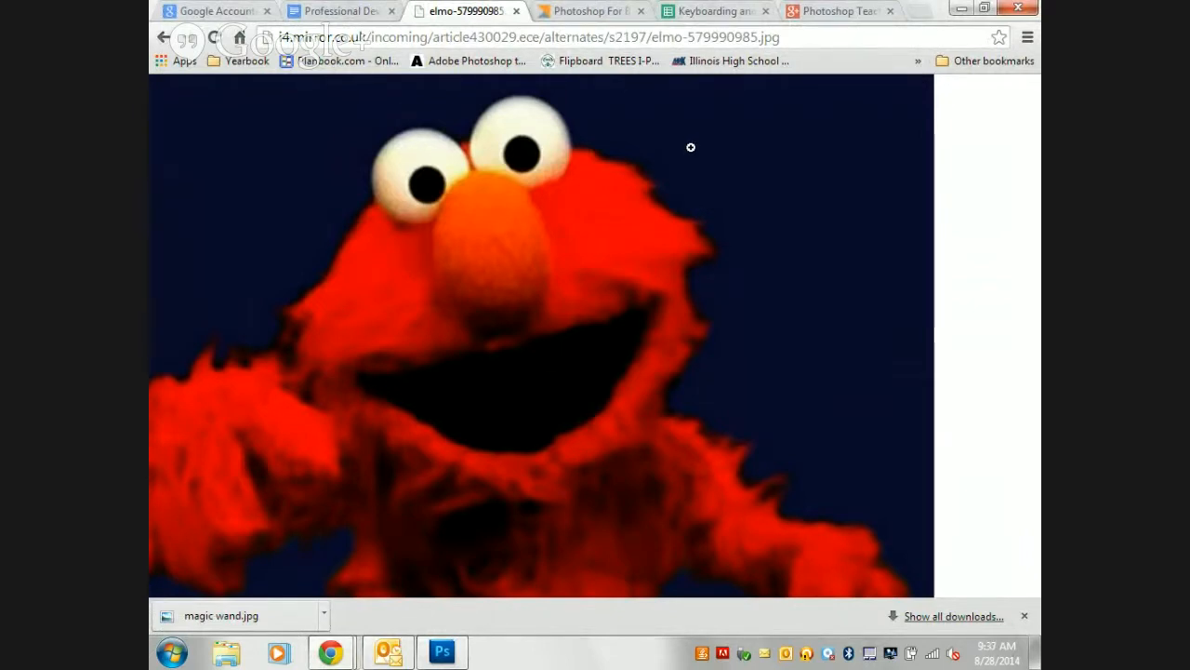
{"action": "right_click", "coordinate": [662, 152]}
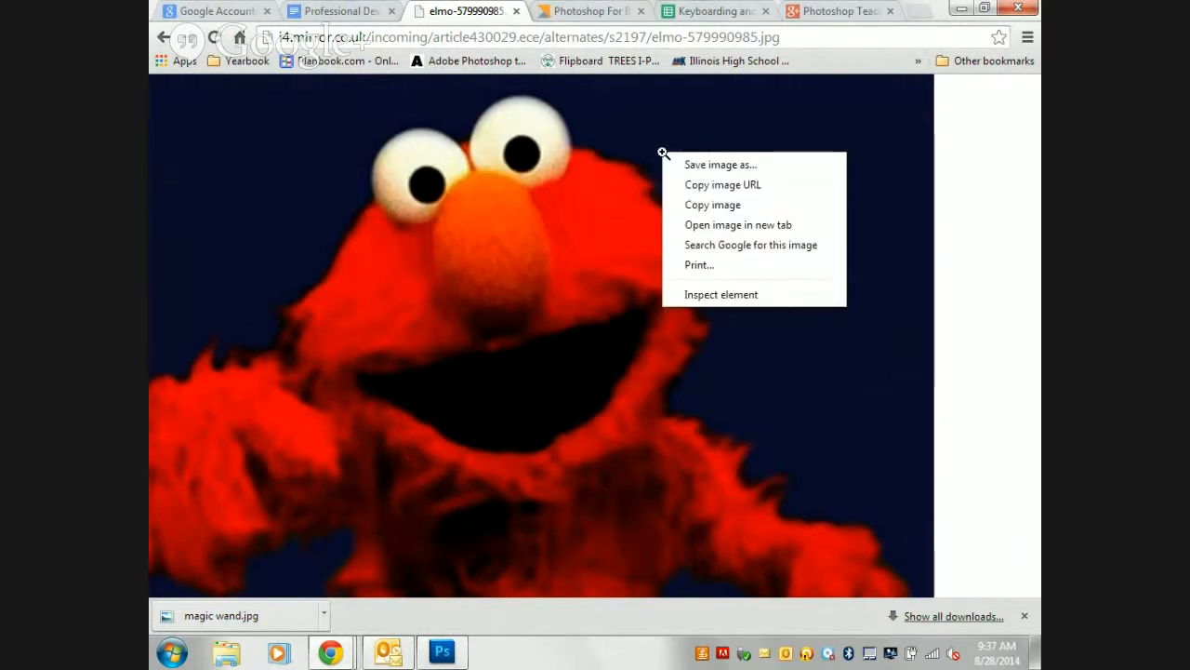
{"action": "left_click", "coordinate": [723, 169]}
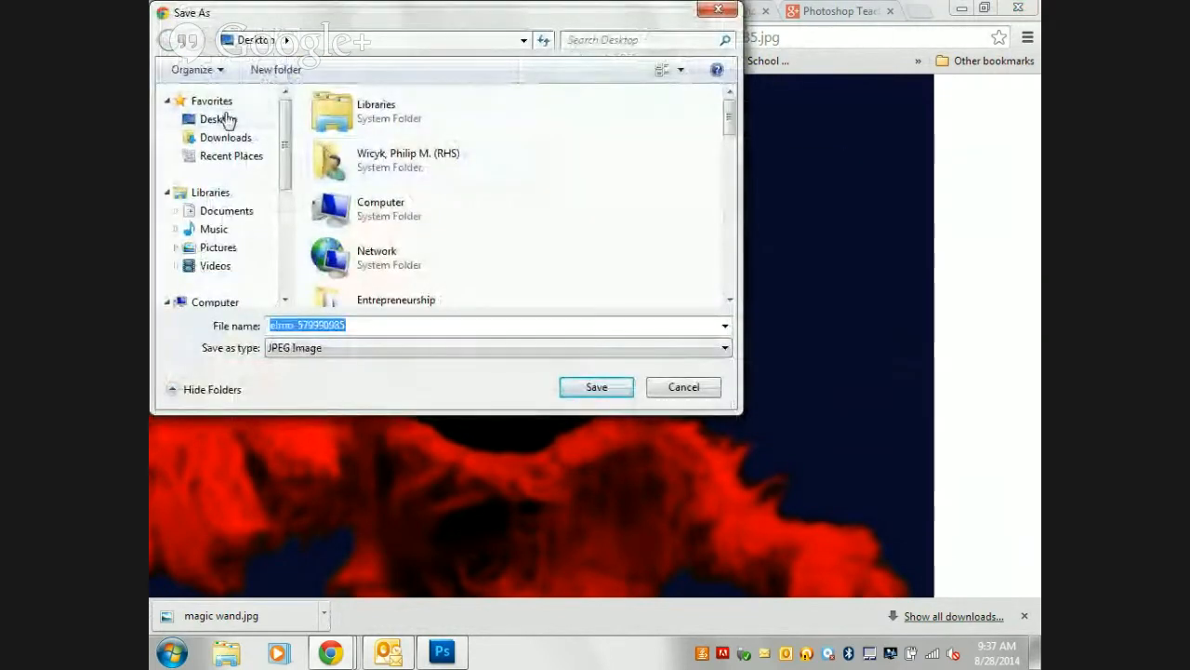
{"action": "left_click", "coordinate": [226, 121]}
{"action": "left_click", "coordinate": [599, 389]}
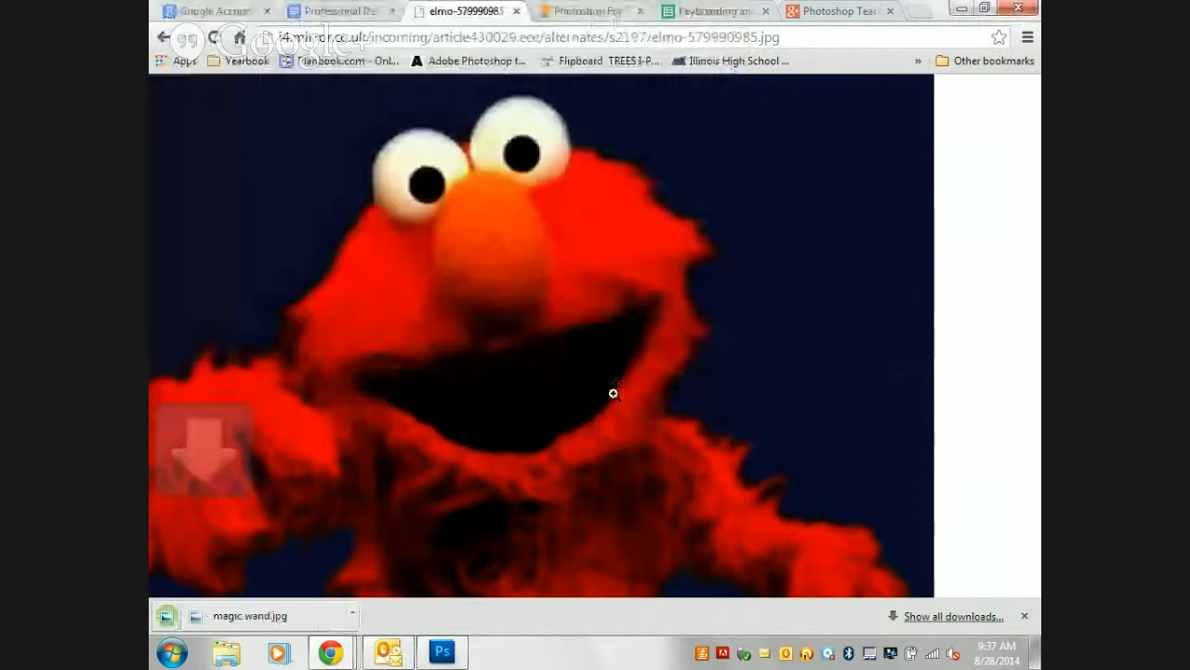
- Switch to Photoshop and open elmo-579990985 from the Desktop
{"action": "left_click", "coordinate": [445, 651]}
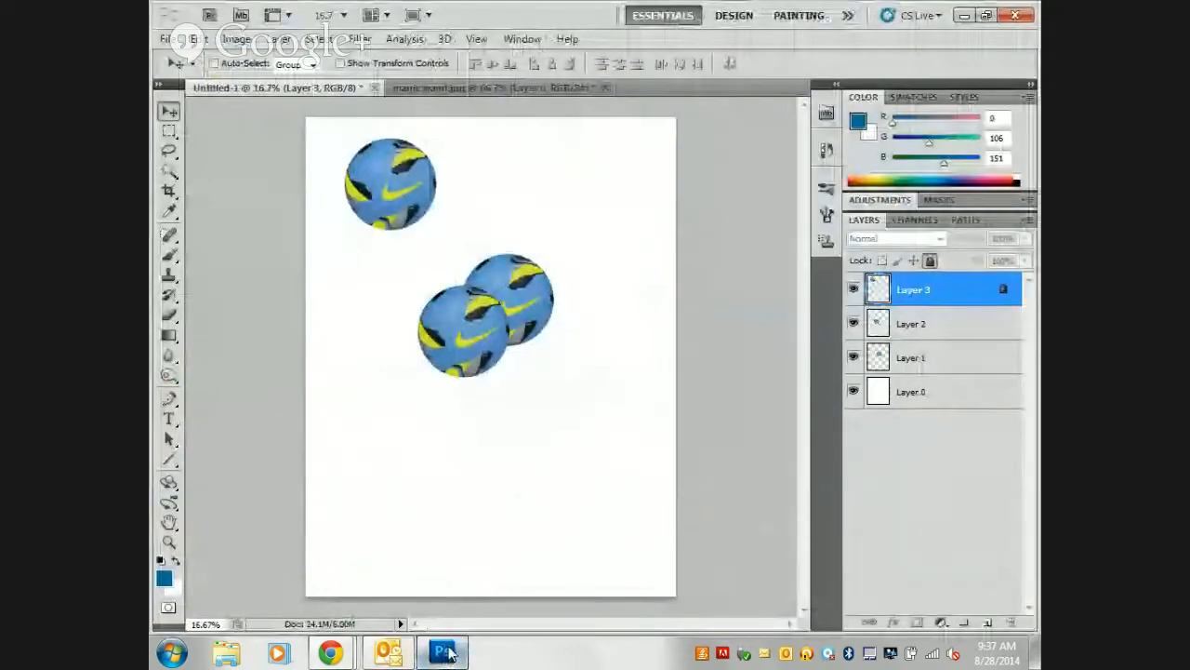
{"action": "key", "text": "ctrl+o"}
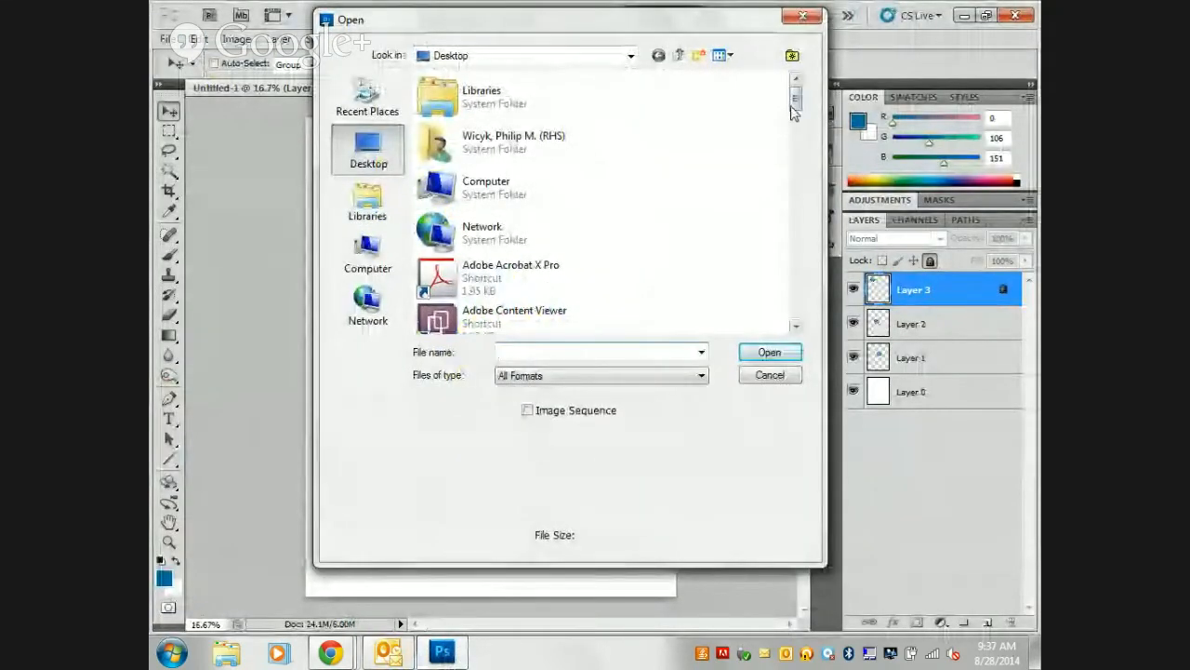
{"action": "mouse_move", "coordinate": [793, 110]}
{"action": "left_mouse_down"}
{"action": "mouse_move", "coordinate": [808, 254]}
{"action": "mouse_move", "coordinate": [813, 231]}
{"action": "left_mouse_up"}
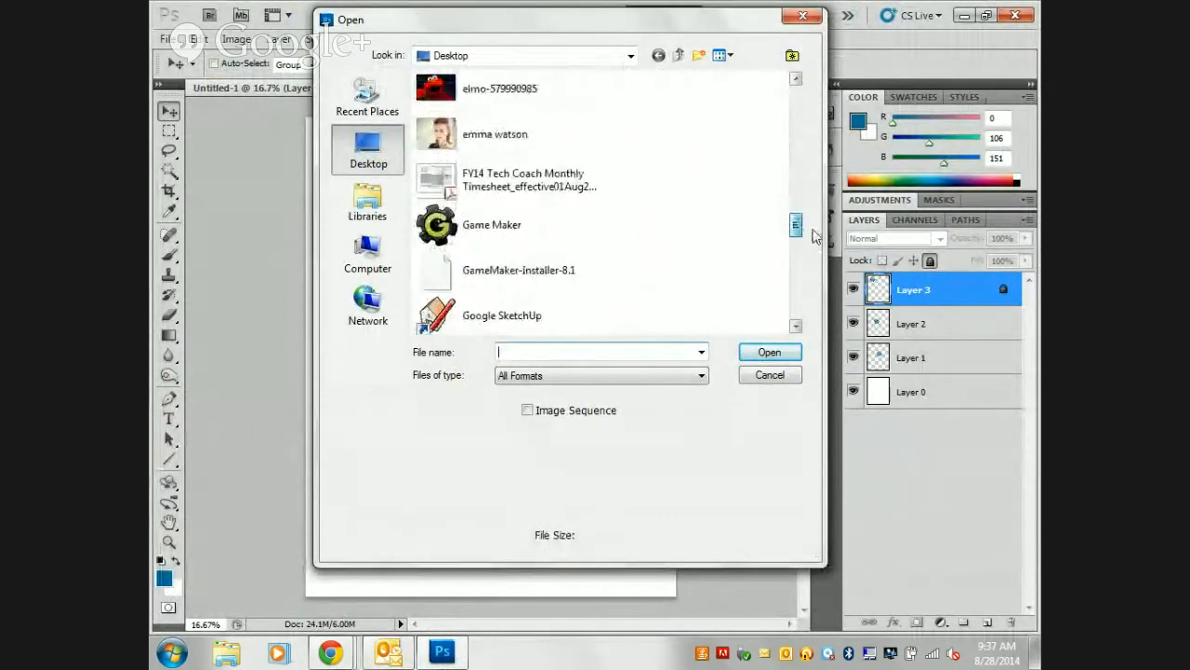
{"action": "left_click", "coordinate": [520, 109]}
{"action": "left_click", "coordinate": [769, 352]}
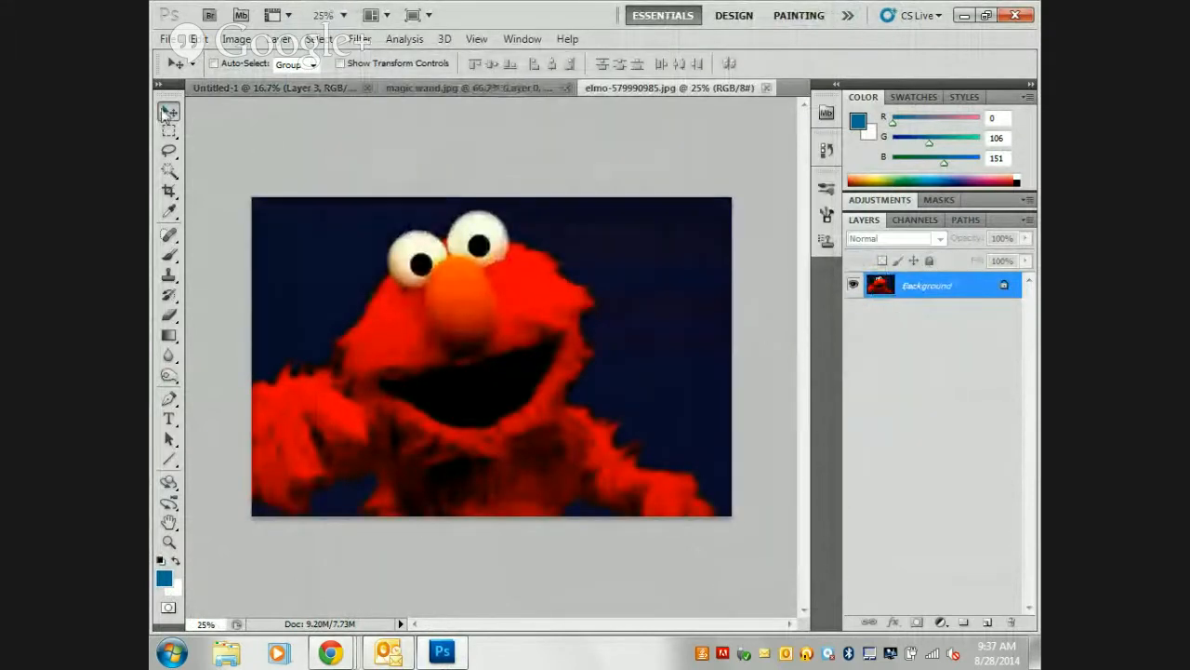
- Try the Magic Wand on the dark blue background, then on Elmo's mouth, nose and face, replacing the selection each time
{"action": "left_click", "coordinate": [169, 170]}
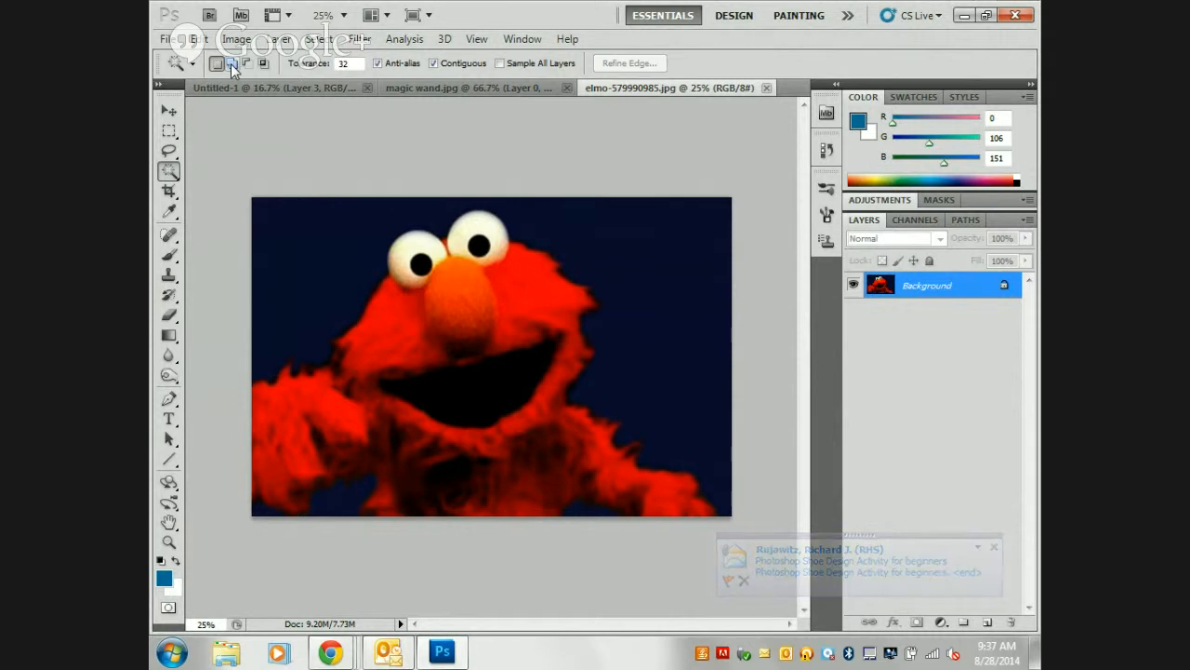
{"action": "left_click", "coordinate": [324, 263]}
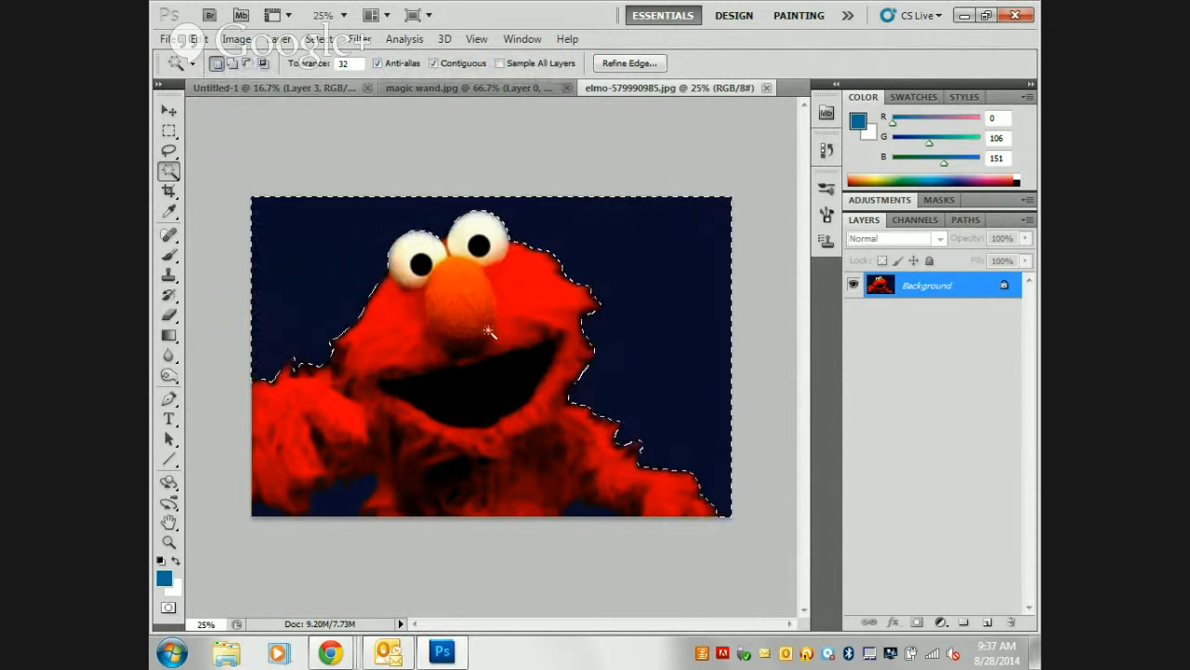
{"action": "left_click", "coordinate": [497, 298]}
{"action": "left_click", "coordinate": [496, 380]}
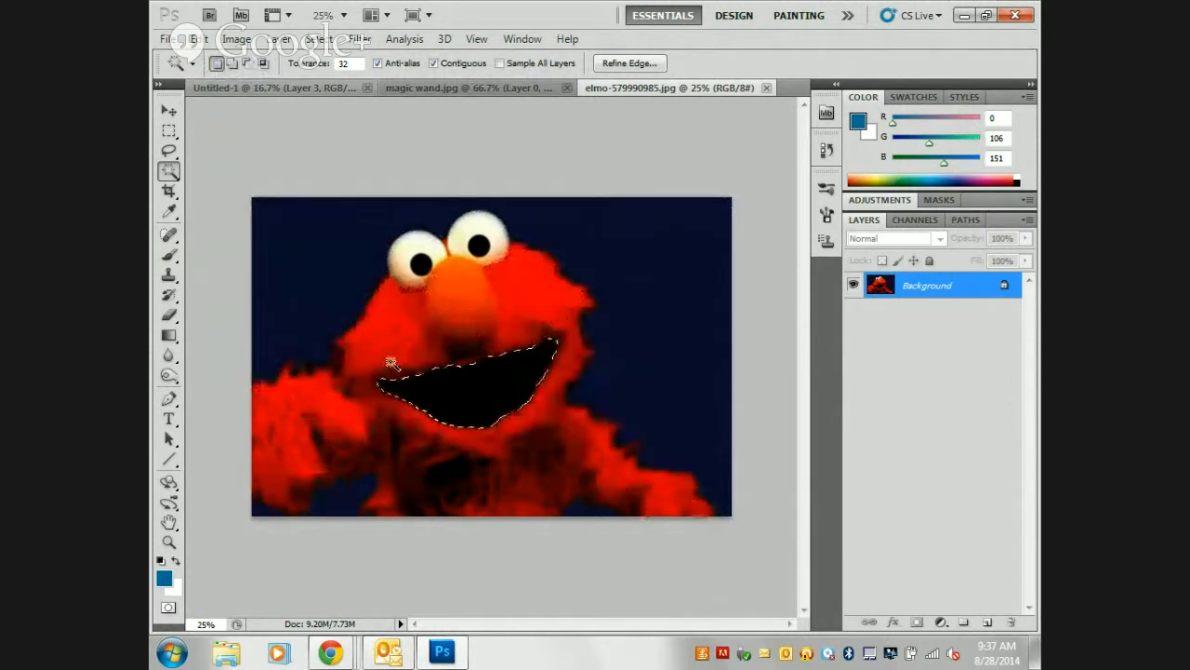
{"action": "left_click", "coordinate": [455, 306]}
{"action": "left_click", "coordinate": [509, 377]}
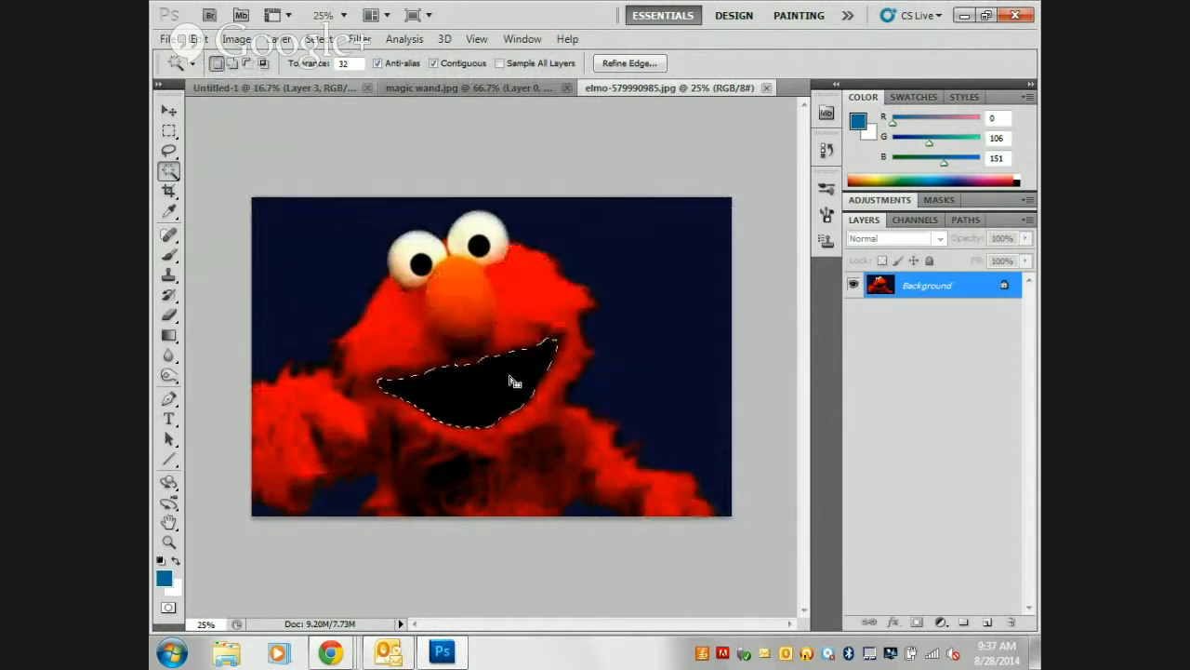
{"action": "left_click", "coordinate": [405, 325]}
{"action": "left_click", "coordinate": [442, 318]}
- Set the Magic Wand to add to the selection, select Elmo's nose, face and fur areas, and deselect everything
{"action": "left_click", "coordinate": [231, 63]}
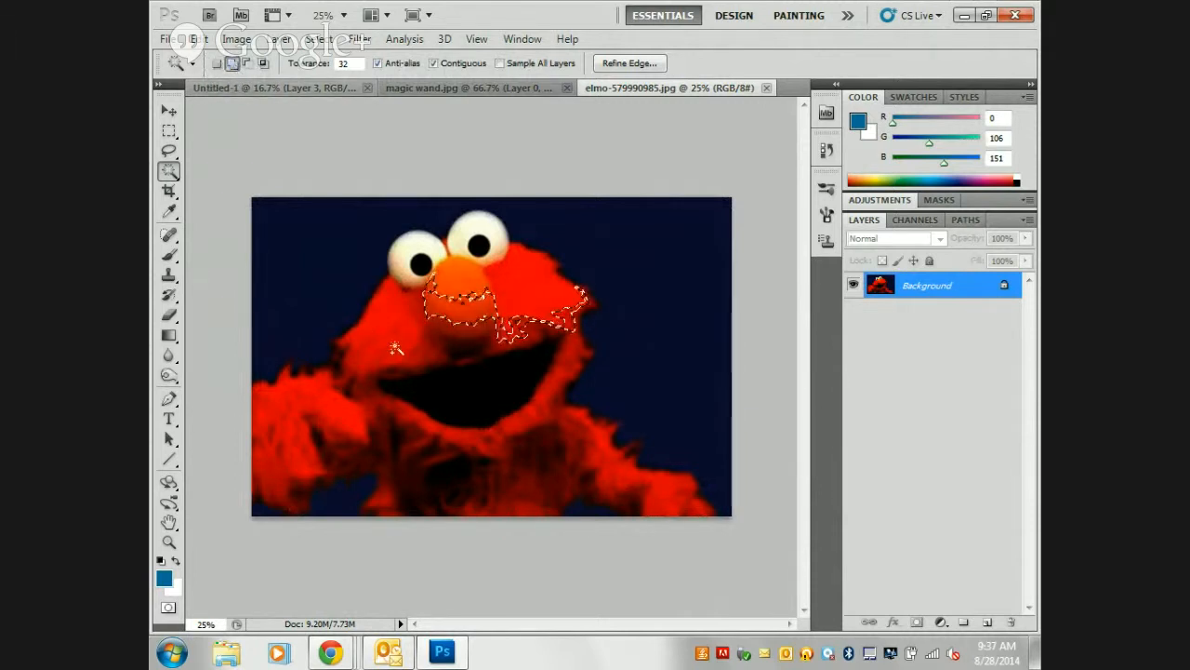
{"action": "left_click", "coordinate": [448, 296]}
{"action": "left_click", "coordinate": [468, 330]}
{"action": "left_click", "coordinate": [434, 340]}
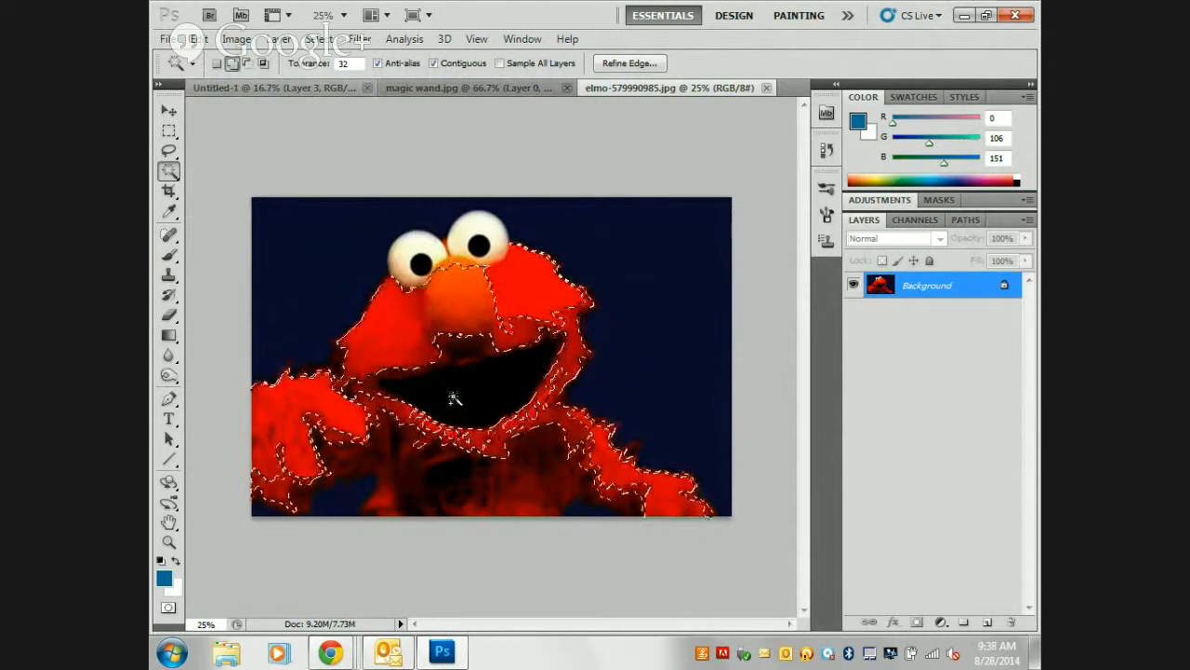
{"action": "left_click", "coordinate": [479, 470]}
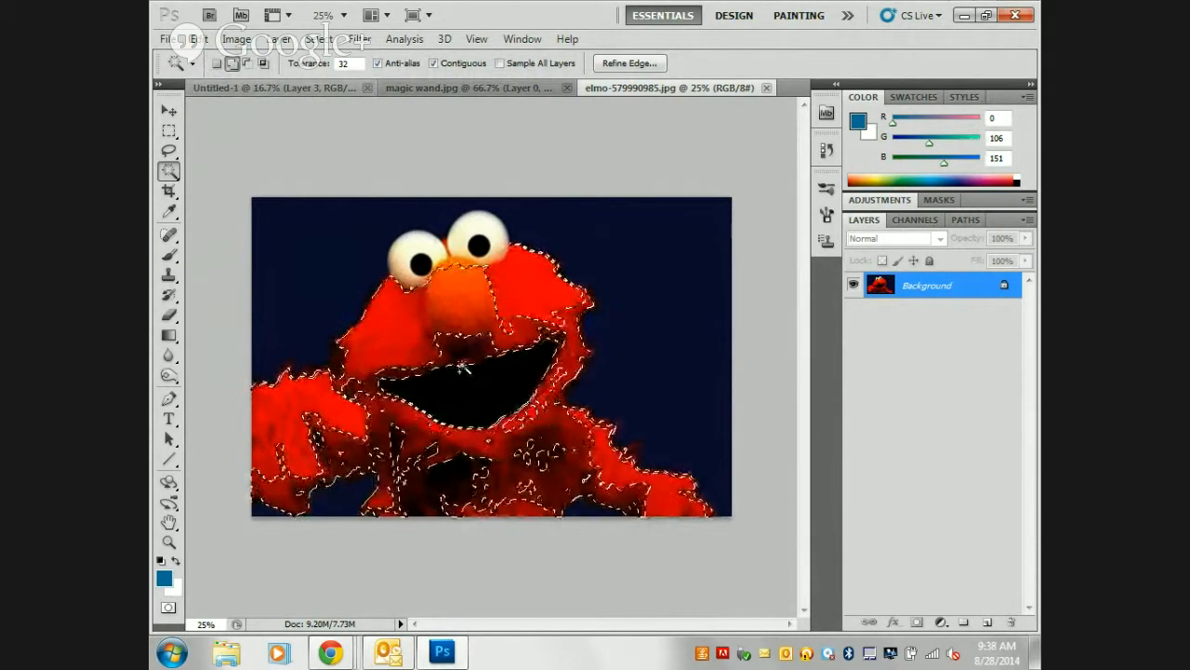
{"action": "key", "text": "ctrl+d"}
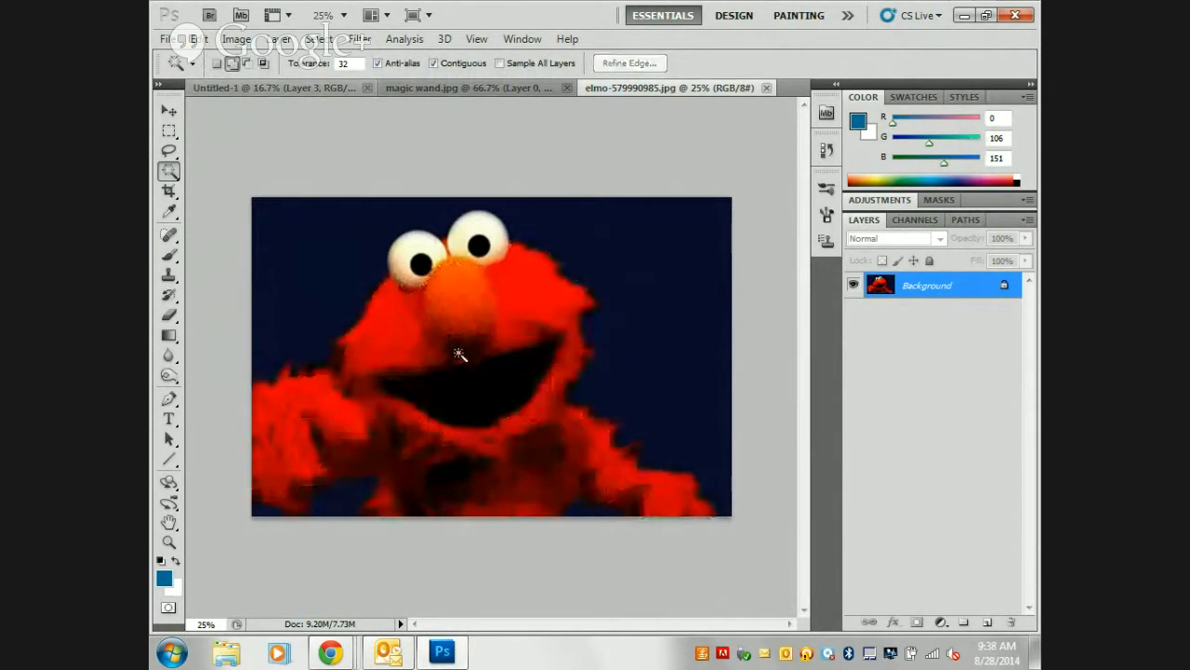
- Select all dark blue areas around Elmo, including the gaps beneath the arms, and delete them after converting the Background to Layer 0
{"action": "left_click", "coordinate": [327, 268]}
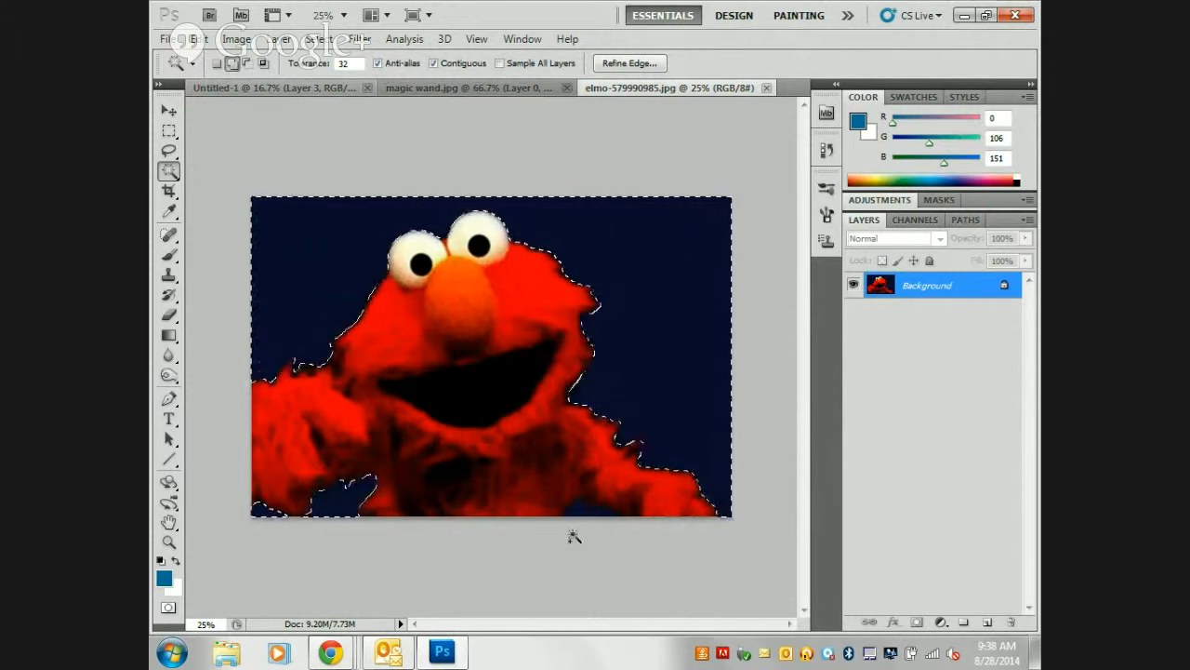
{"action": "key", "text": "shift+BackSpace"}
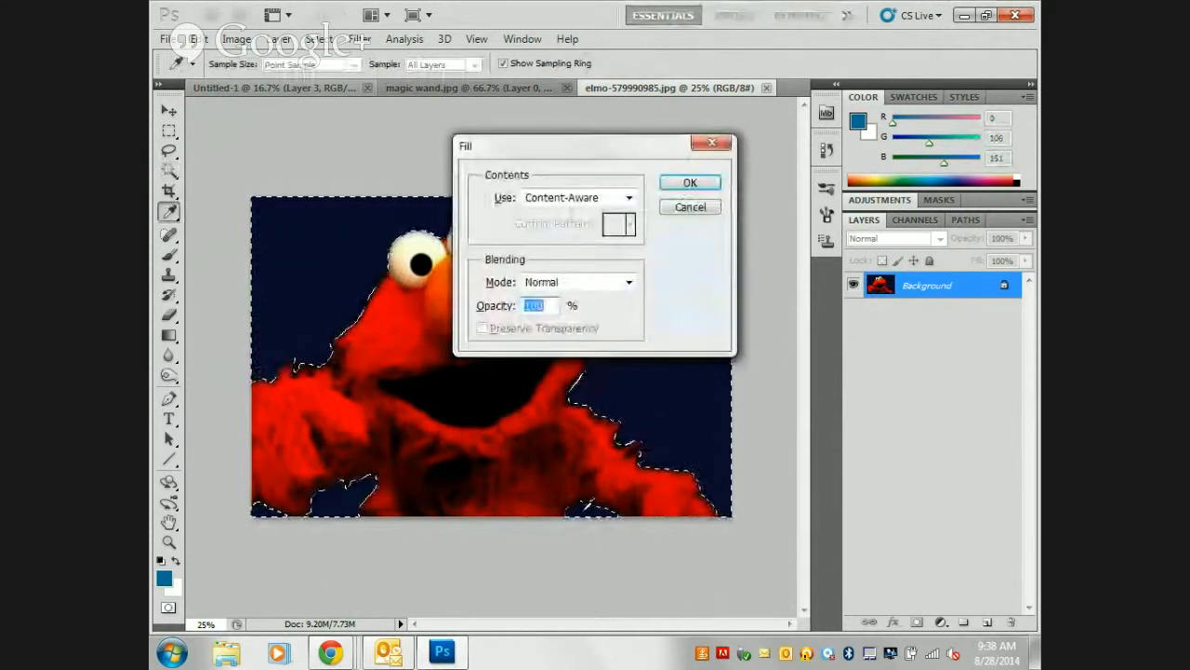
{"action": "left_click", "coordinate": [690, 207]}
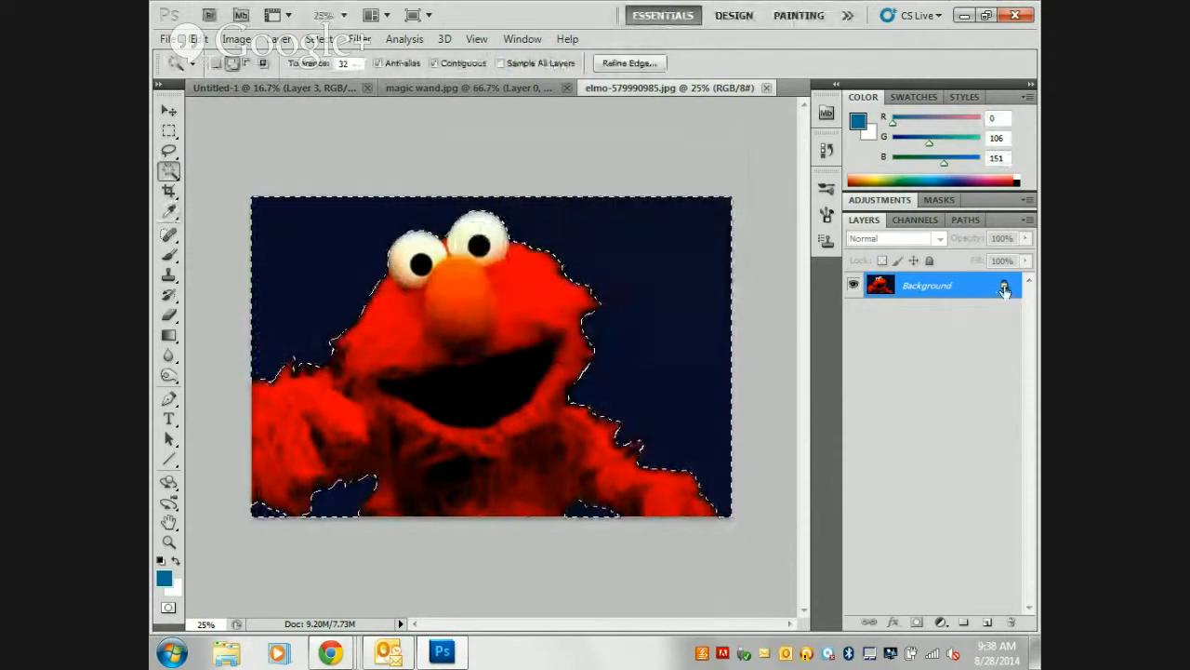
{"action": "double_click", "coordinate": [1005, 285]}
{"action": "left_click", "coordinate": [726, 197]}
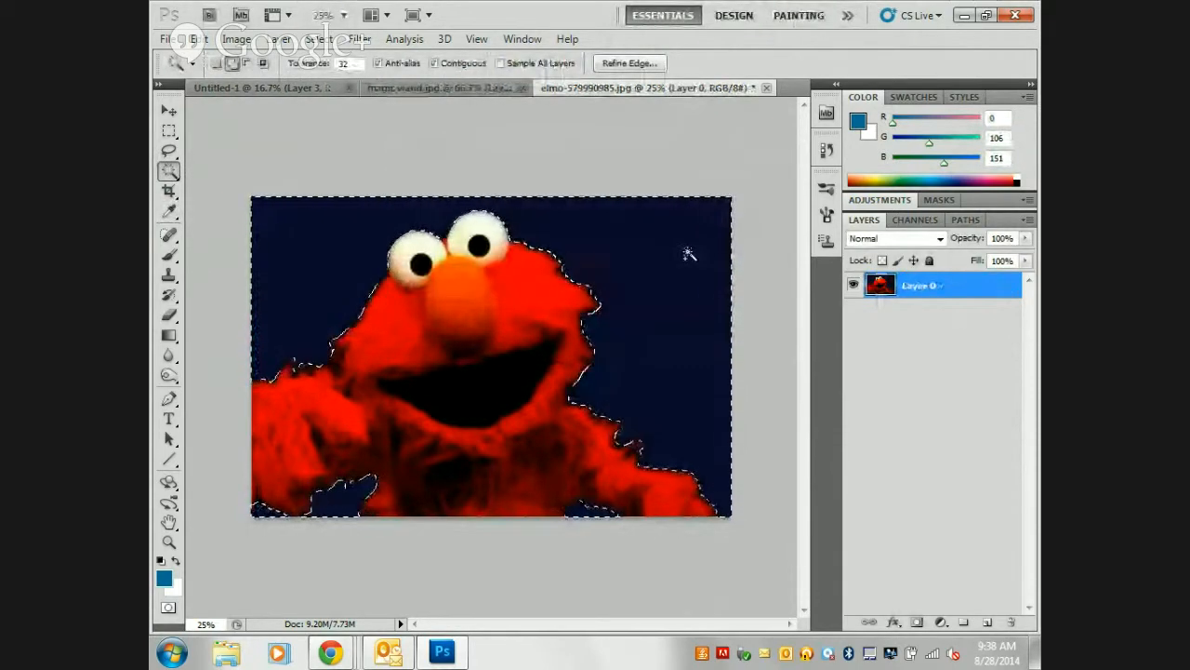
{"action": "key", "text": "Delete"}
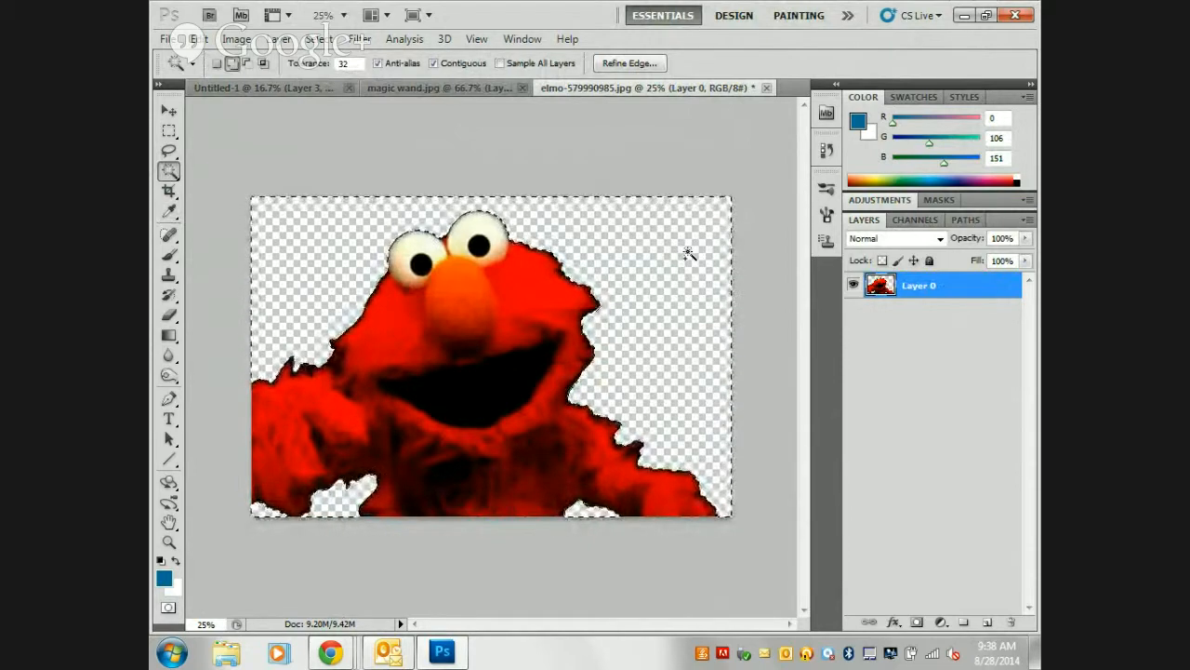
- Undo the background deletion, the layer conversion and the selection of the blue areas
{"action": "key", "text": "ctrl+alt+z"}
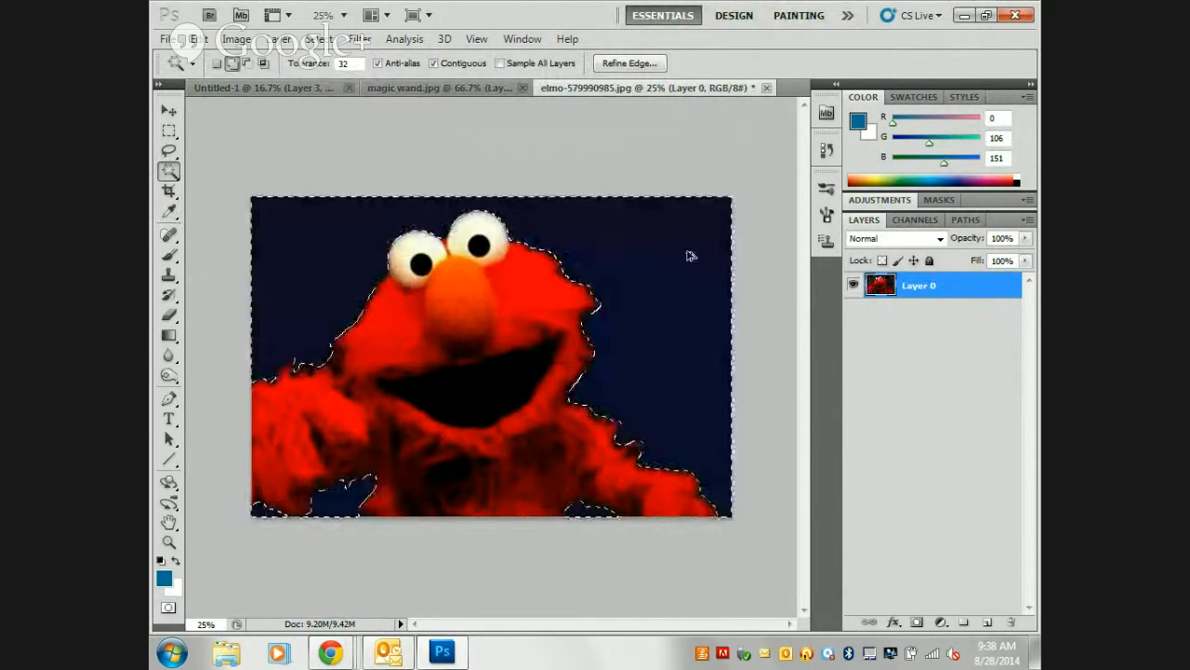
{"action": "key", "text": "ctrl+alt+z"}
{"action": "key", "text": "ctrl+alt+z"}
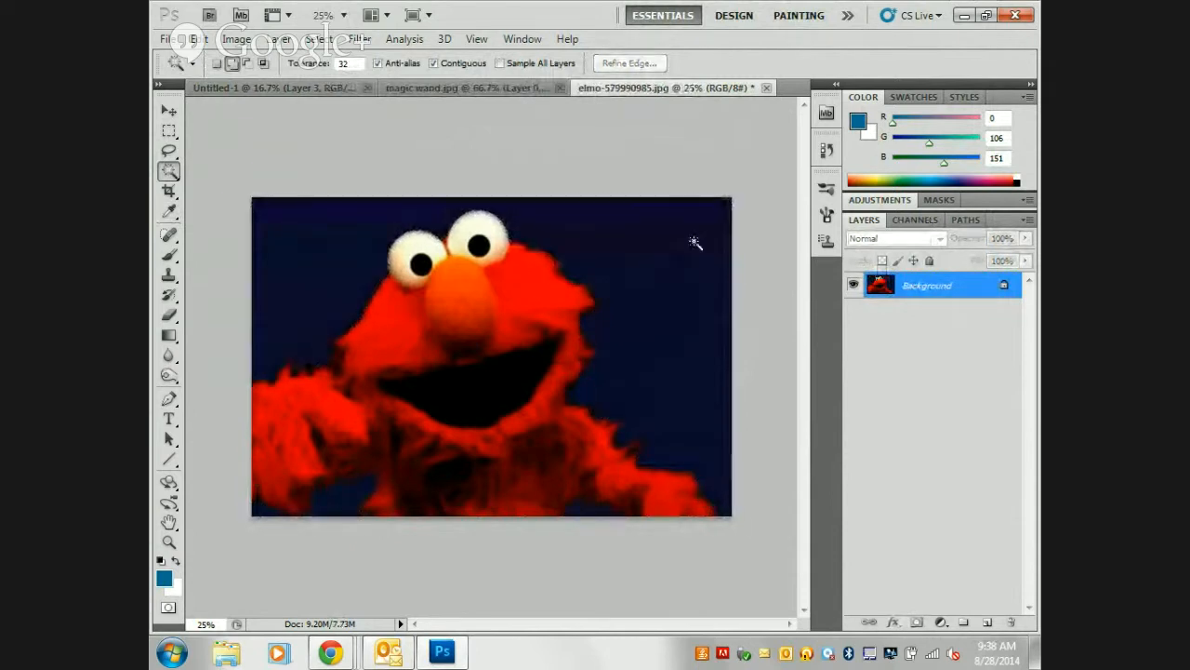
- Build up a Magic Wand selection of Elmo's face and fur, try to move it with the Move tool, and deselect it
{"action": "left_click", "coordinate": [535, 310]}
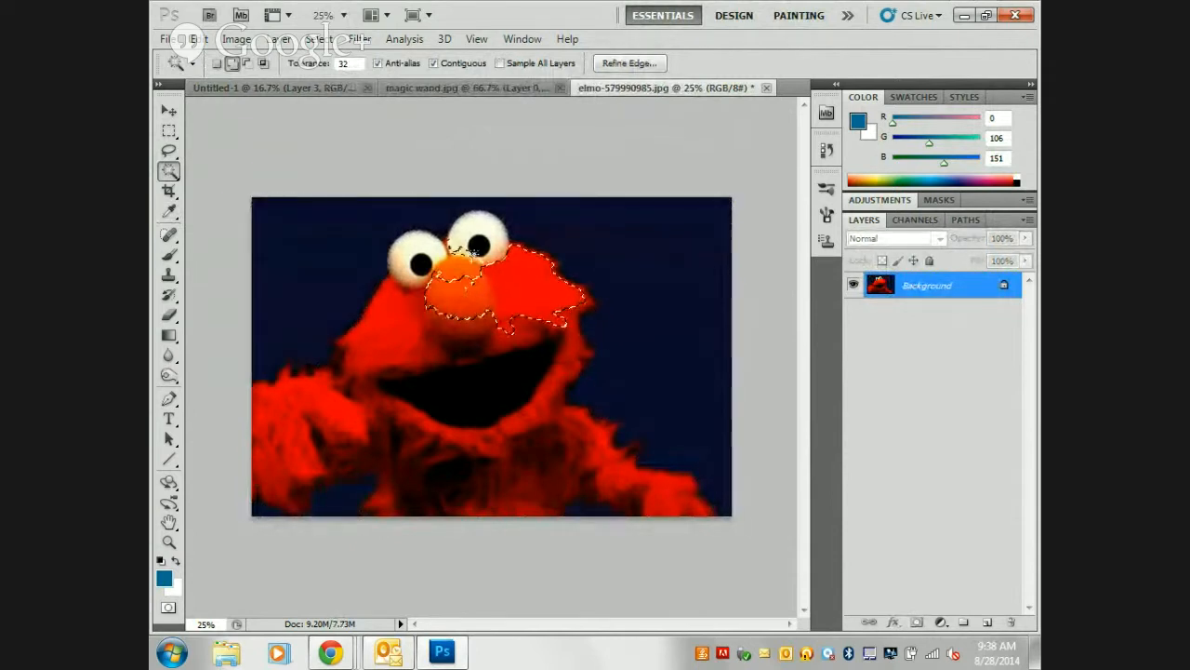
{"action": "left_click", "coordinate": [480, 337]}
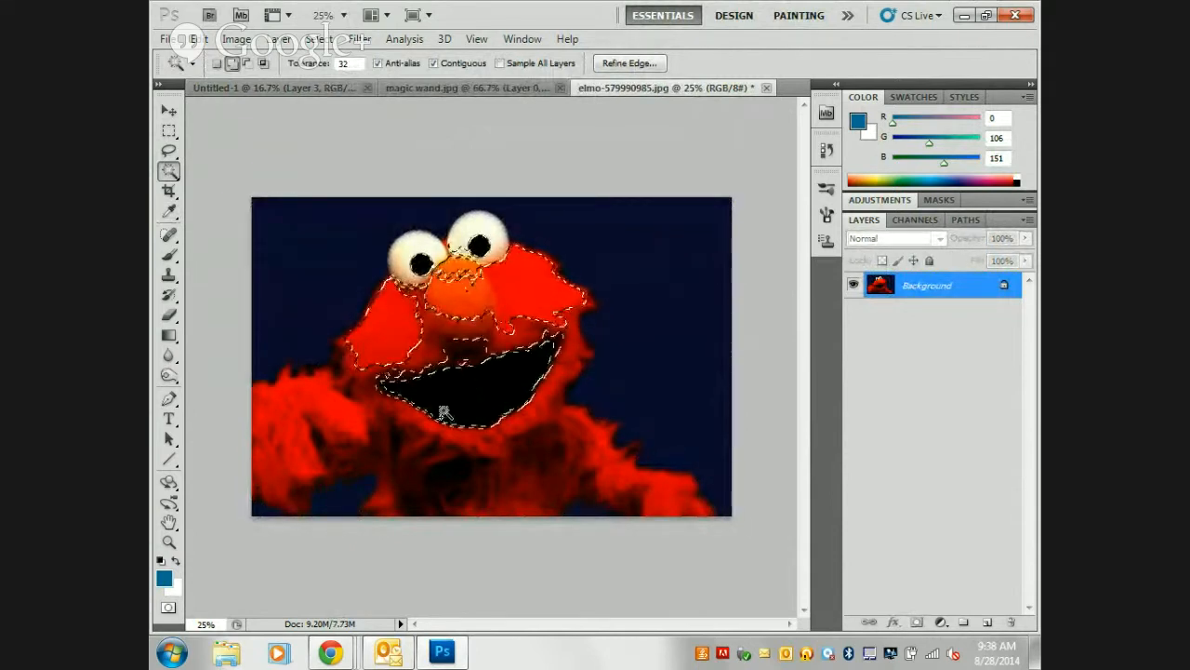
{"action": "left_click", "coordinate": [452, 366]}
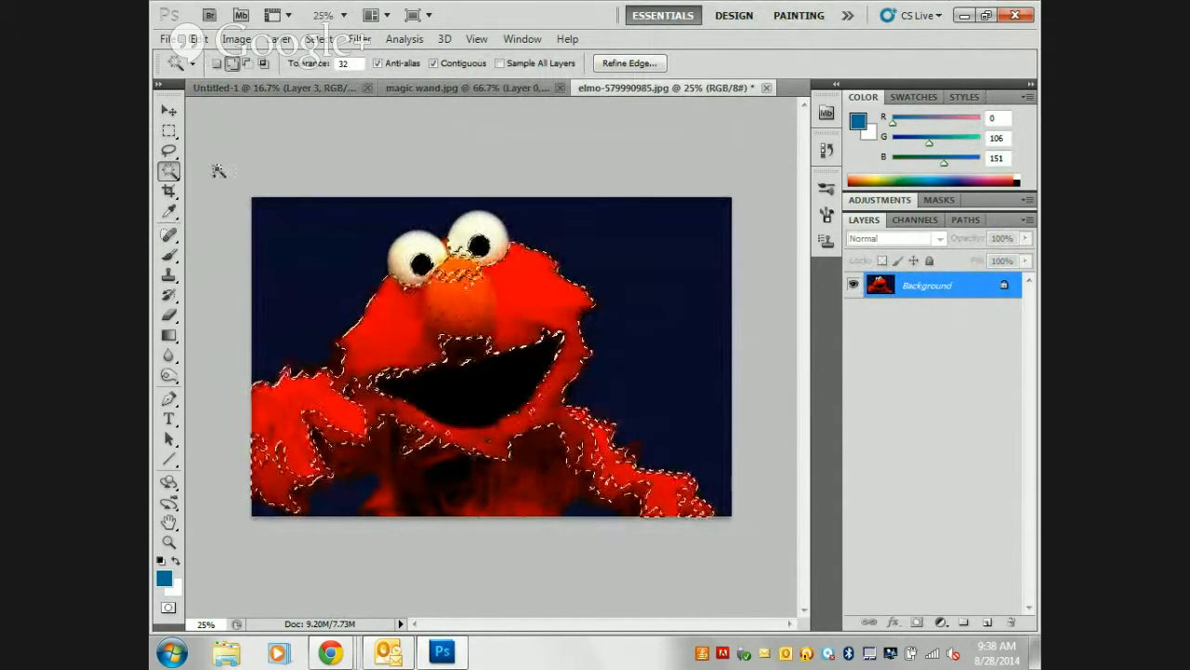
{"action": "left_click", "coordinate": [168, 111]}
{"action": "left_click_drag", "start_coordinate": [429, 375], "coordinate": [459, 376]}
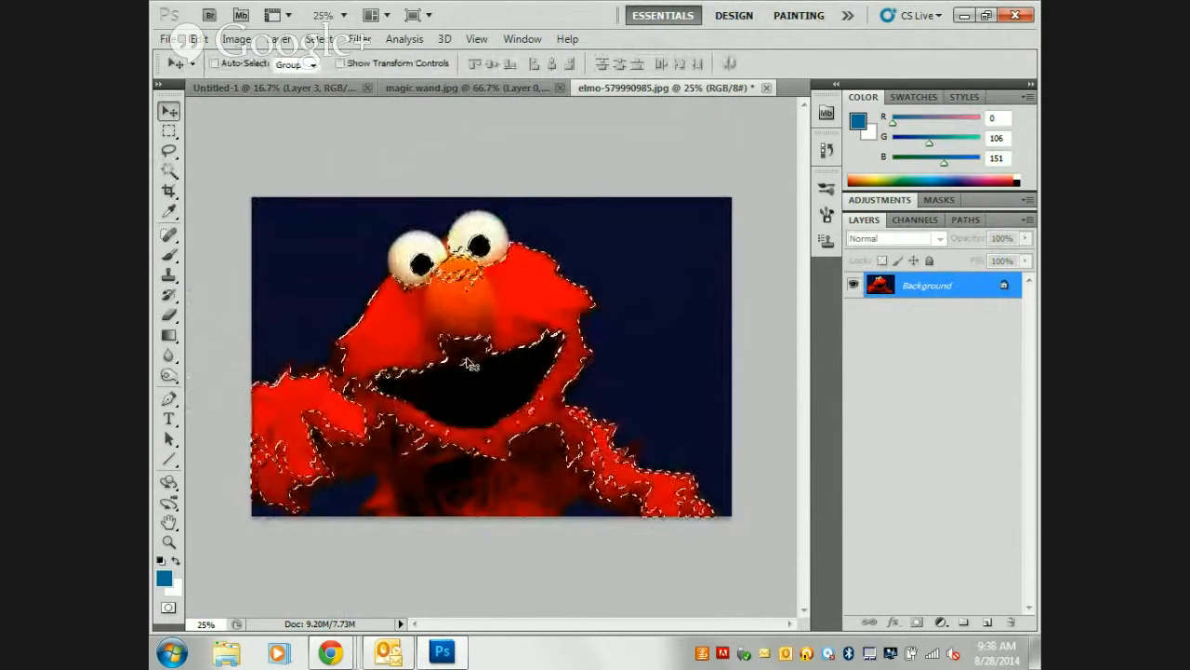
{"action": "key", "text": "ctrl+d"}
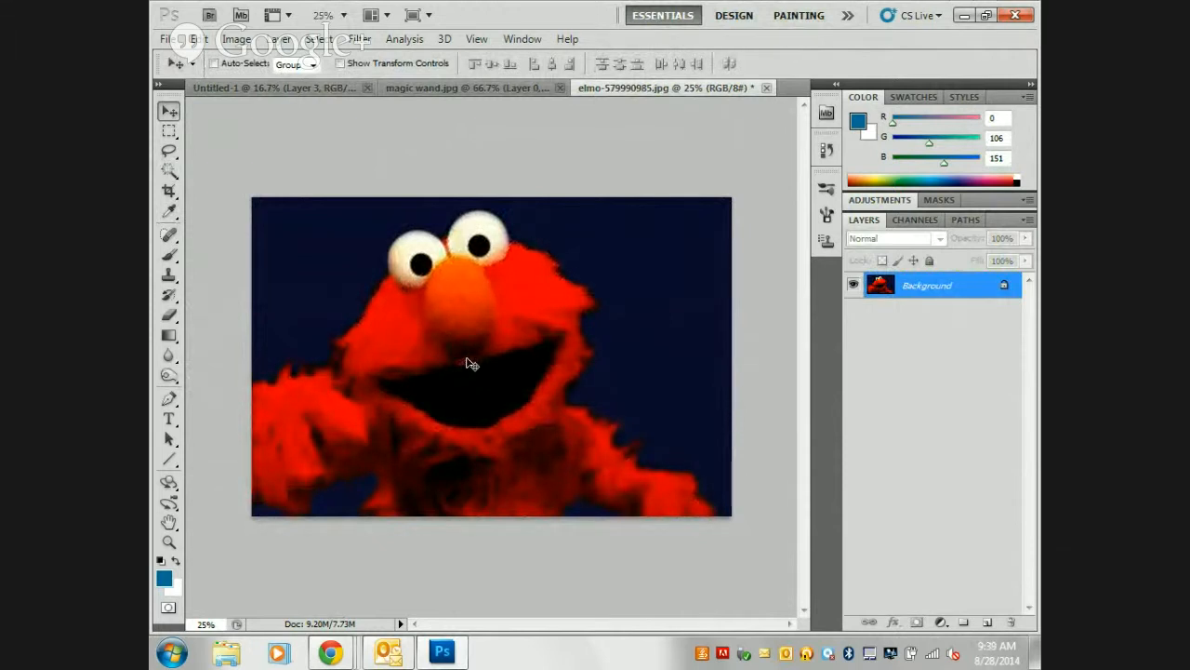
- Select the dark blue background around Elmo with the Magic Wand and convert the locked Background to Layer 0
{"action": "key", "text": "w"}
{"action": "left_click", "coordinate": [658, 304]}
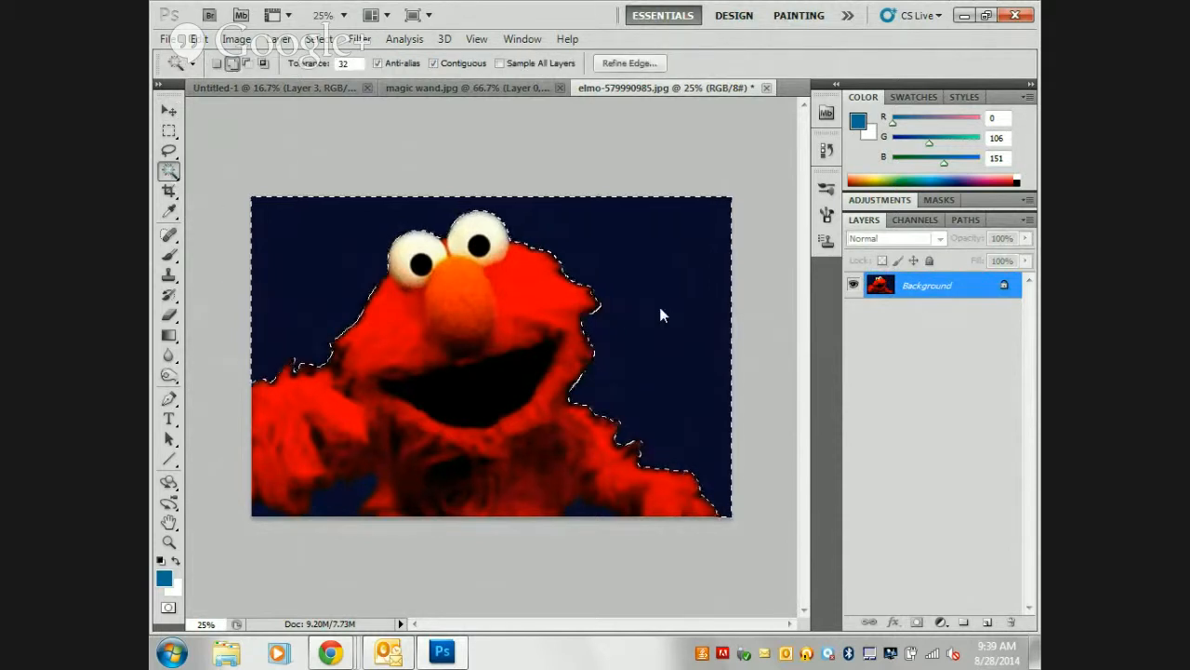
{"action": "key", "text": "Delete"}
{"action": "left_click", "coordinate": [690, 206]}
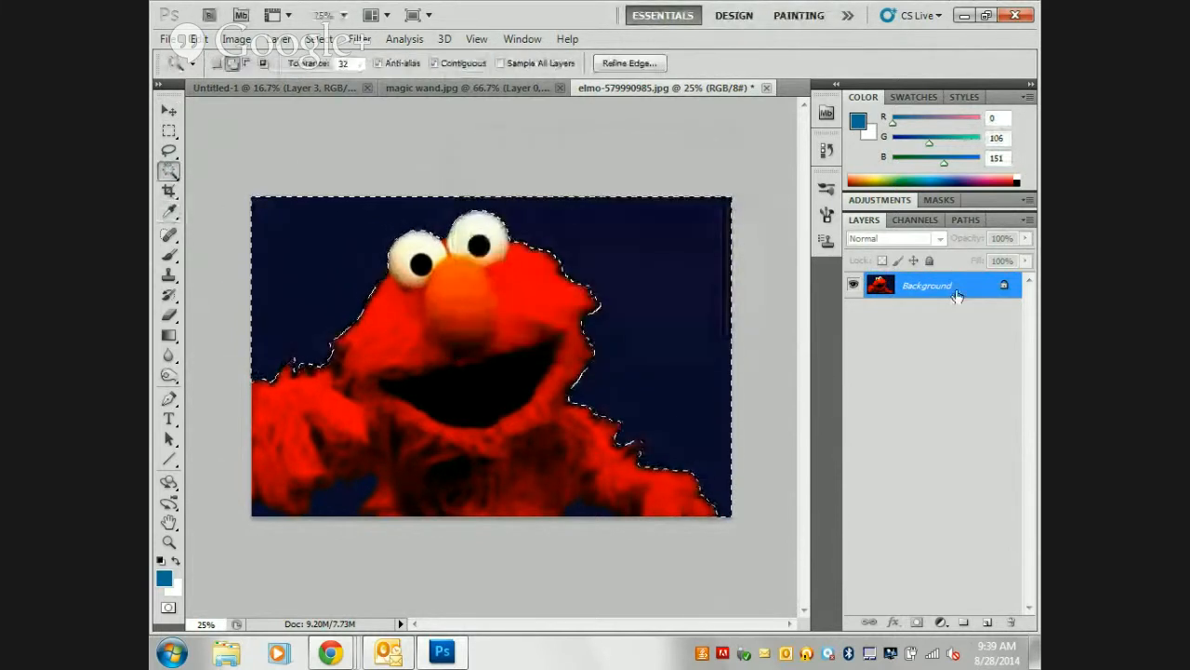
{"action": "double_click", "coordinate": [939, 286]}
{"action": "left_click", "coordinate": [734, 198]}
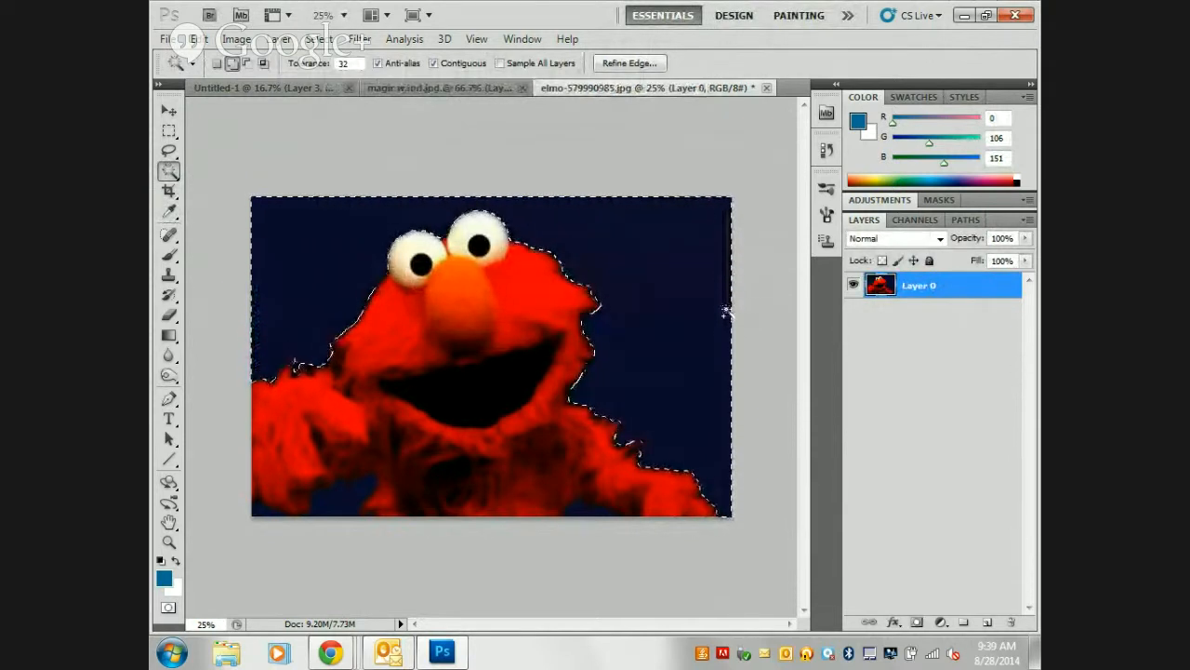
{"action": "right_click", "coordinate": [656, 314]}
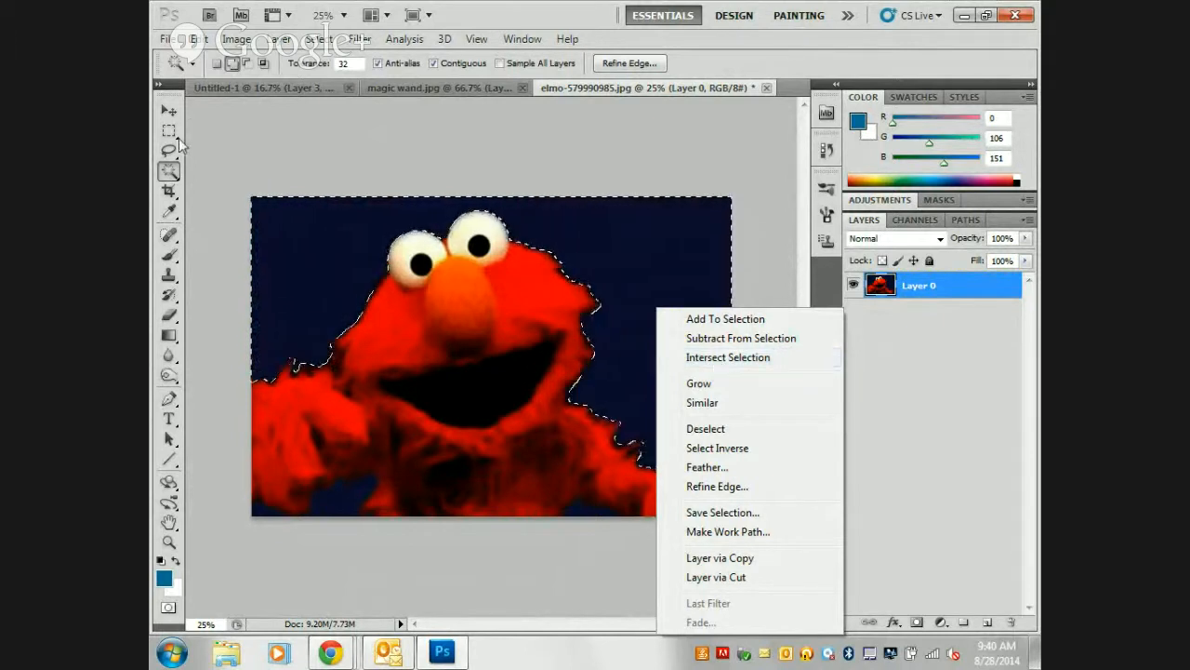
{"action": "left_click", "coordinate": [168, 172]}
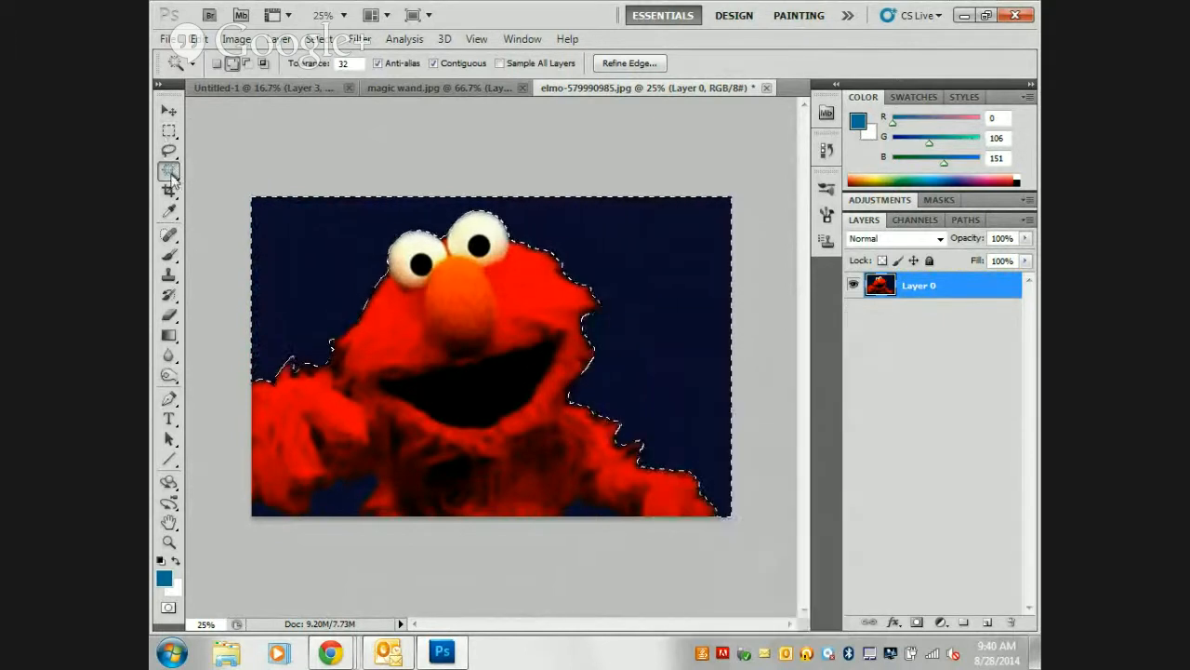
- Delete the dark blue background, including the gaps beneath Elmo's arms, deselect, and place the cut-out Elmo below the balls in Untitled-1
{"action": "left_click", "coordinate": [321, 493]}
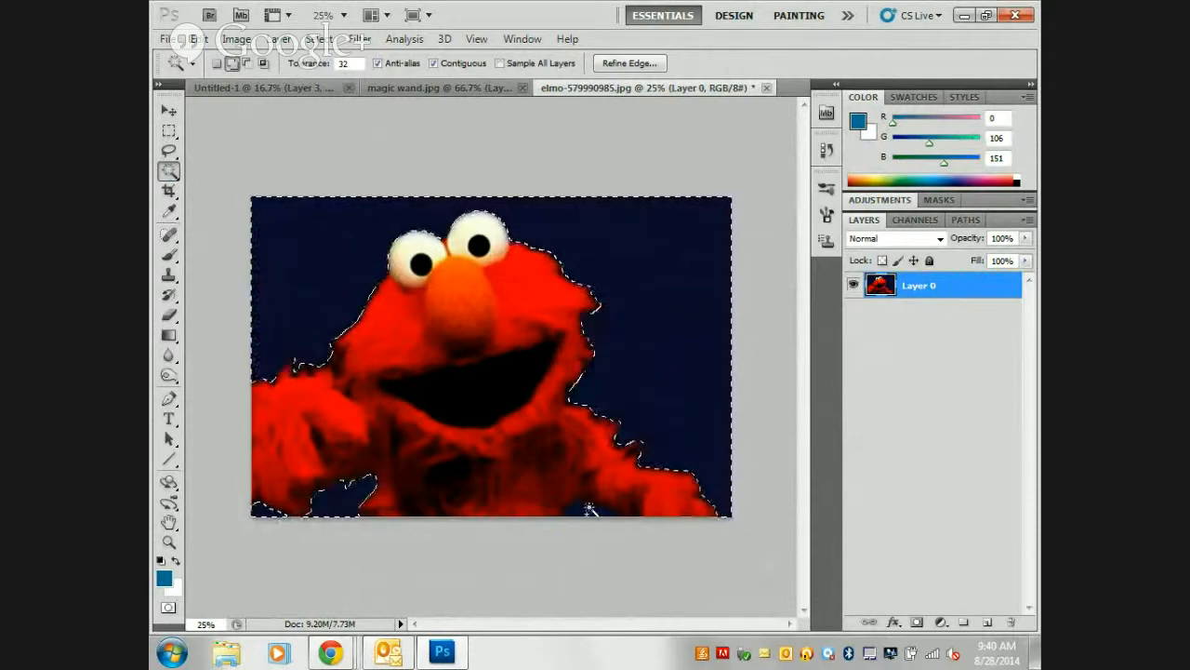
{"action": "key", "text": "Delete"}
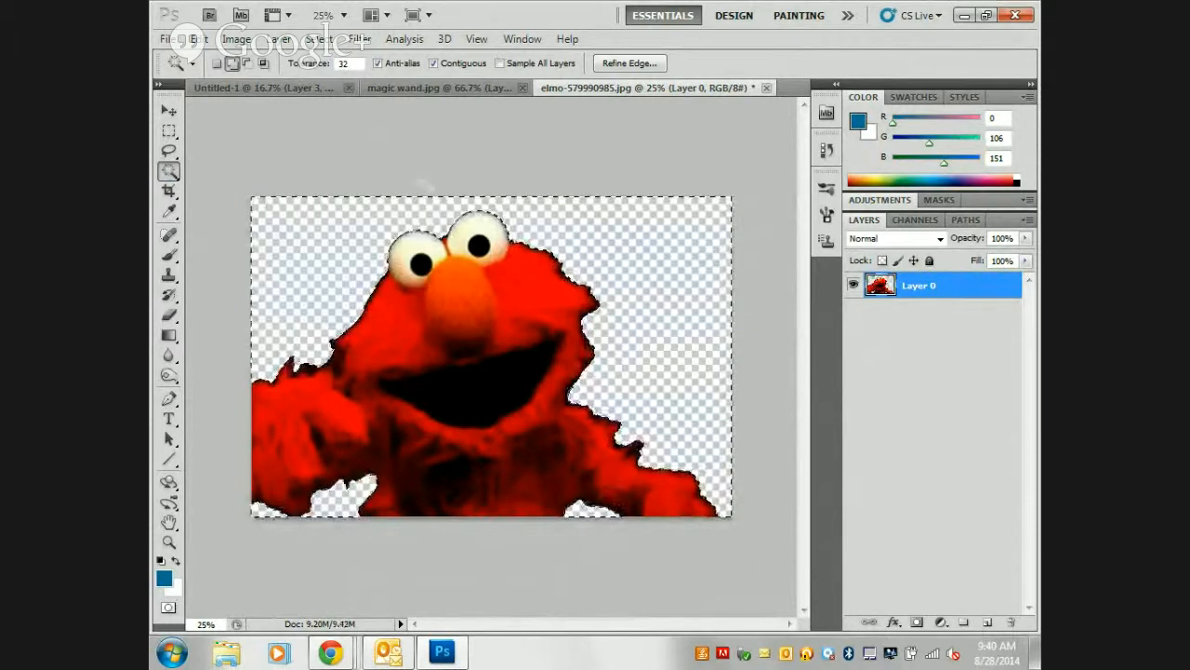
{"action": "left_click", "coordinate": [168, 111]}
{"action": "key", "text": "ctrl+d"}
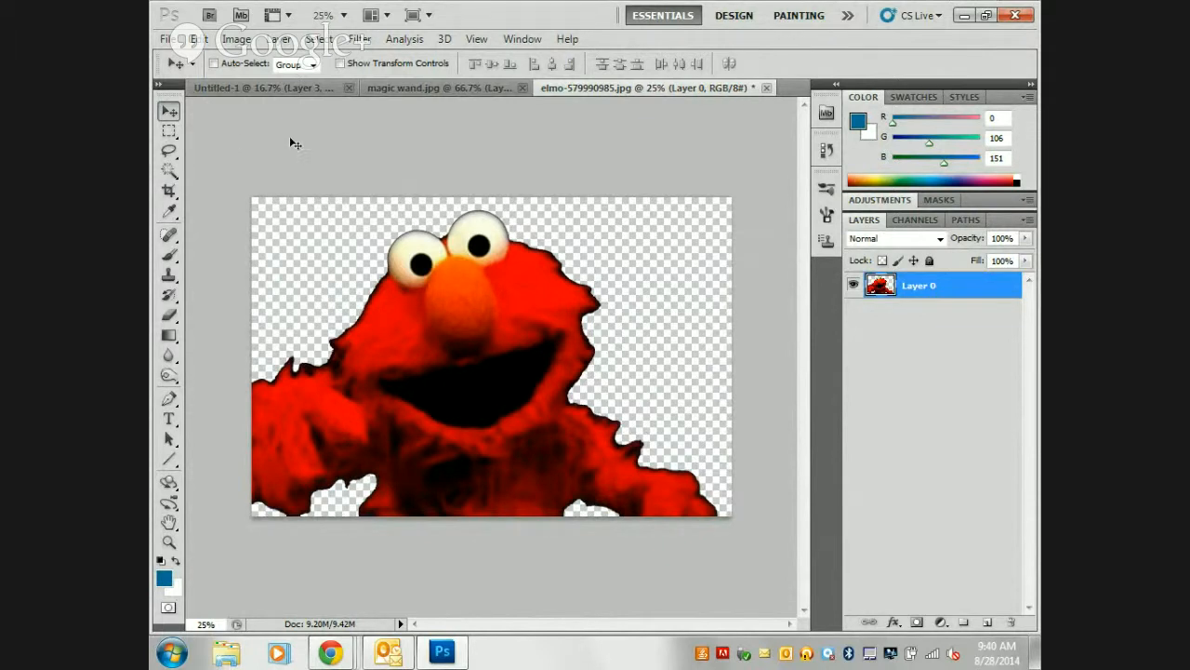
{"action": "left_click_drag", "start_coordinate": [404, 345], "coordinate": [493, 503]}
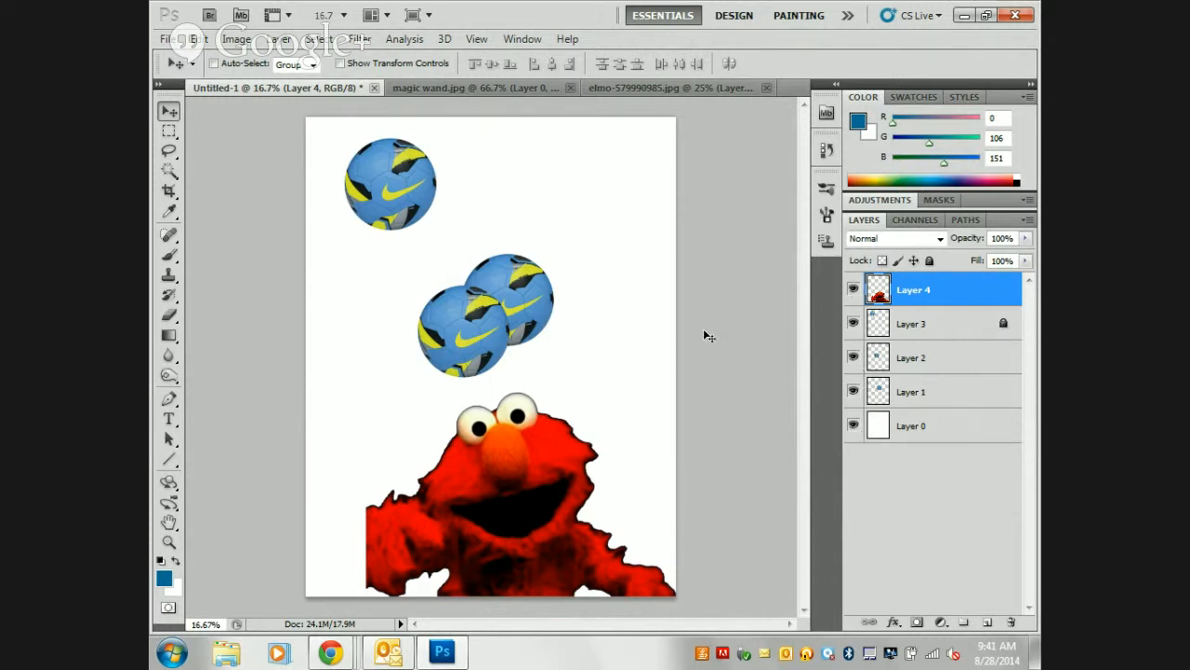
- Hide and show Layer 4, Layer 3, Layer 2 and Layer 1 in turn to see what each one contains
{"action": "left_click", "coordinate": [854, 293]}
{"action": "left_click", "coordinate": [855, 326]}
{"action": "left_click", "coordinate": [854, 328]}
{"action": "left_click", "coordinate": [858, 361]}
{"action": "left_click", "coordinate": [855, 358]}
{"action": "left_click", "coordinate": [853, 392]}
{"action": "left_click", "coordinate": [853, 392]}
{"action": "left_click", "coordinate": [855, 358]}
{"action": "left_click", "coordinate": [854, 358]}
{"action": "left_click", "coordinate": [854, 291]}
{"action": "left_click", "coordinate": [854, 291]}
{"action": "left_click", "coordinate": [854, 327]}
{"action": "left_click", "coordinate": [855, 327]}
- Unlock Layer 3, and delete Layer 3 and Layer 2 with their balls
{"action": "left_click", "coordinate": [1000, 335]}
{"action": "left_click", "coordinate": [929, 261]}
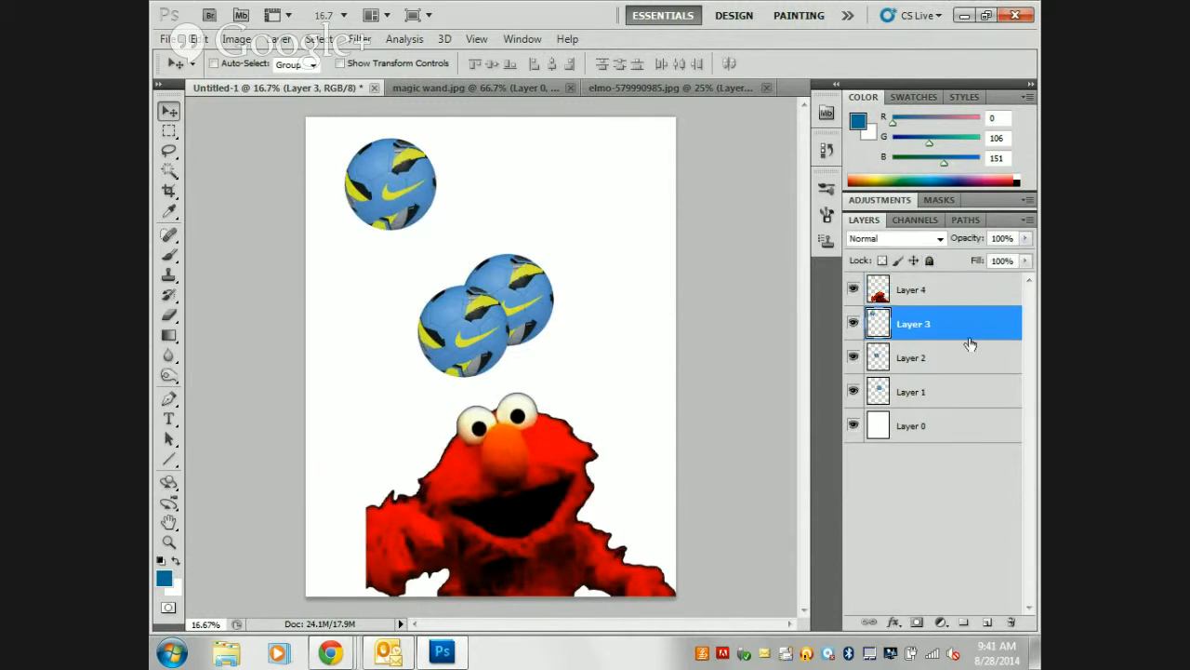
{"action": "right_click", "coordinate": [971, 323]}
{"action": "left_click", "coordinate": [984, 328]}
{"action": "left_click_drag", "start_coordinate": [985, 327], "coordinate": [1011, 621]}
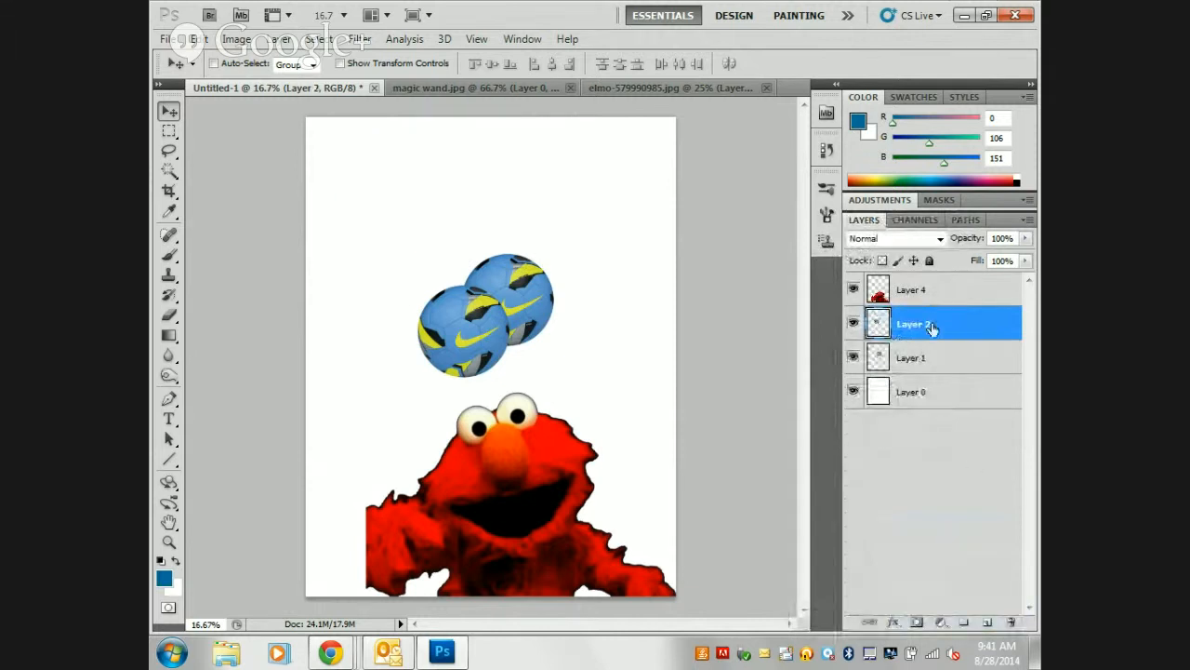
{"action": "left_click_drag", "start_coordinate": [930, 327], "coordinate": [1012, 622]}
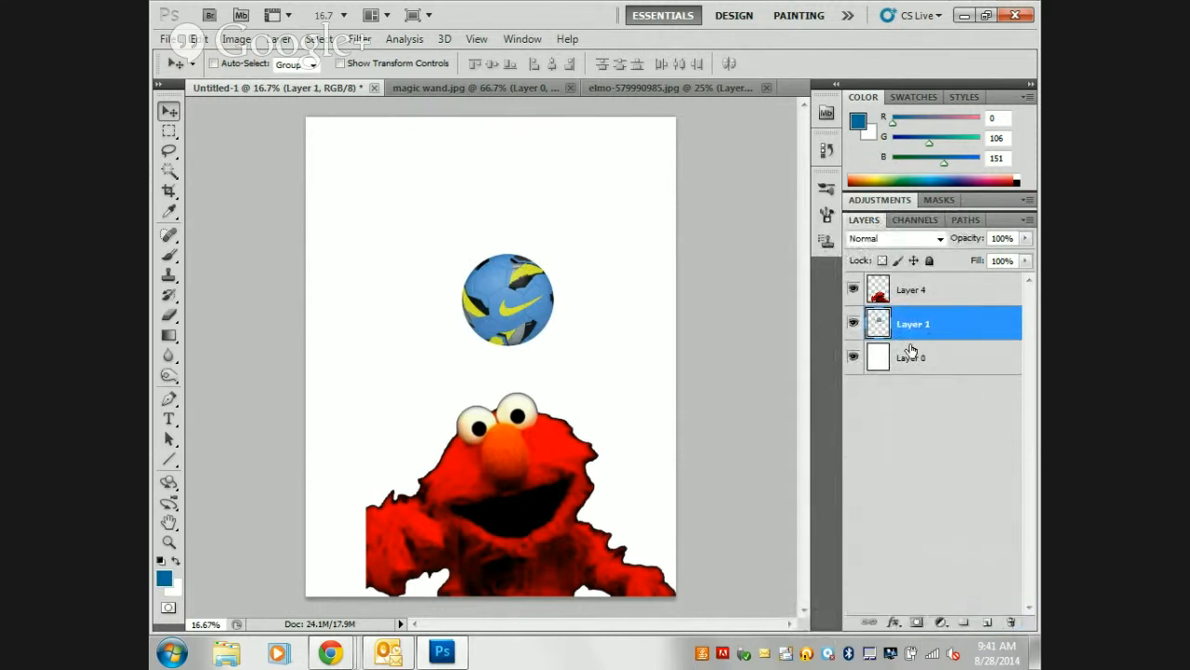
- Move Elmo on Layer 4 up so that his head sits directly beneath the remaining ball
{"action": "left_click", "coordinate": [902, 290]}
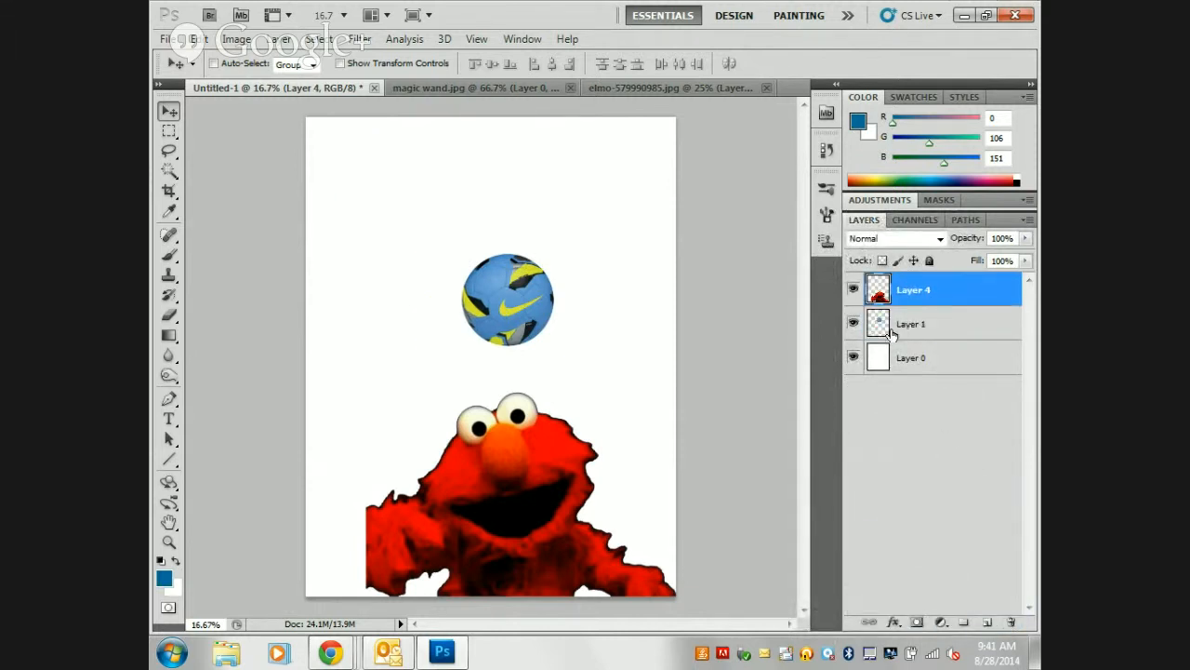
{"action": "left_click_drag", "start_coordinate": [536, 485], "coordinate": [535, 423]}
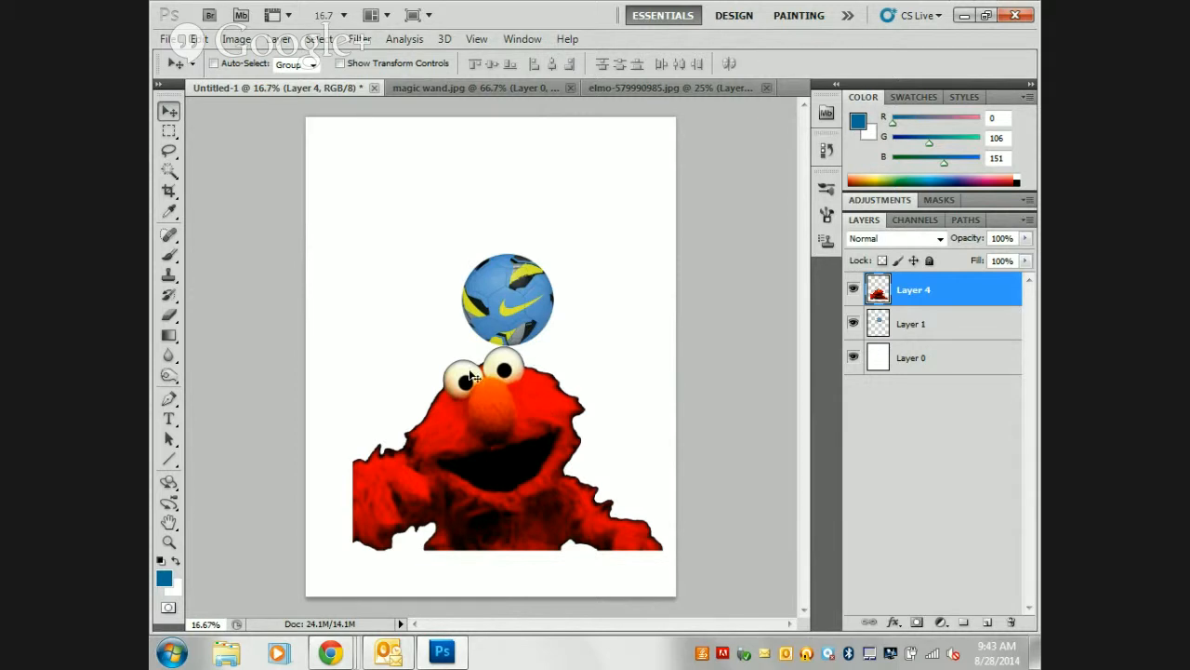
{"action": "mouse_move", "coordinate": [493, 480]}
{"action": "left_mouse_down"}
{"action": "mouse_move", "coordinate": [478, 500]}
{"action": "mouse_move", "coordinate": [468, 433]}
{"action": "mouse_move", "coordinate": [483, 460]}
{"action": "left_mouse_up"}
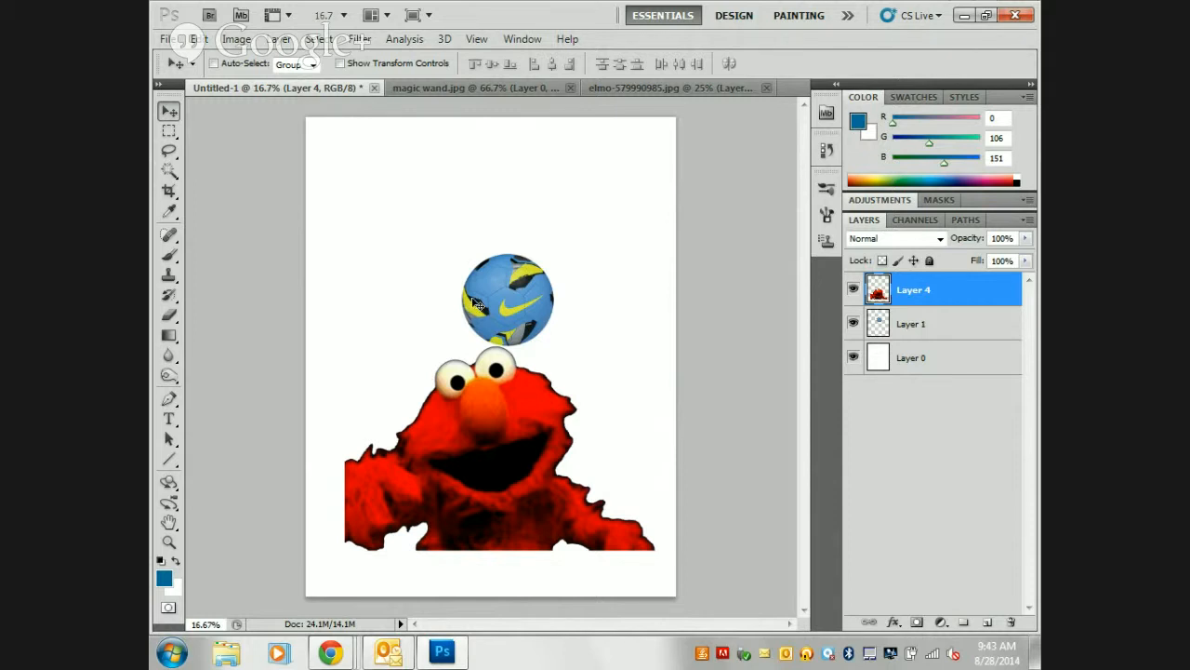
- Switch from the Magic Wand to the Quick Selection Tool
{"action": "left_click", "coordinate": [173, 178]}
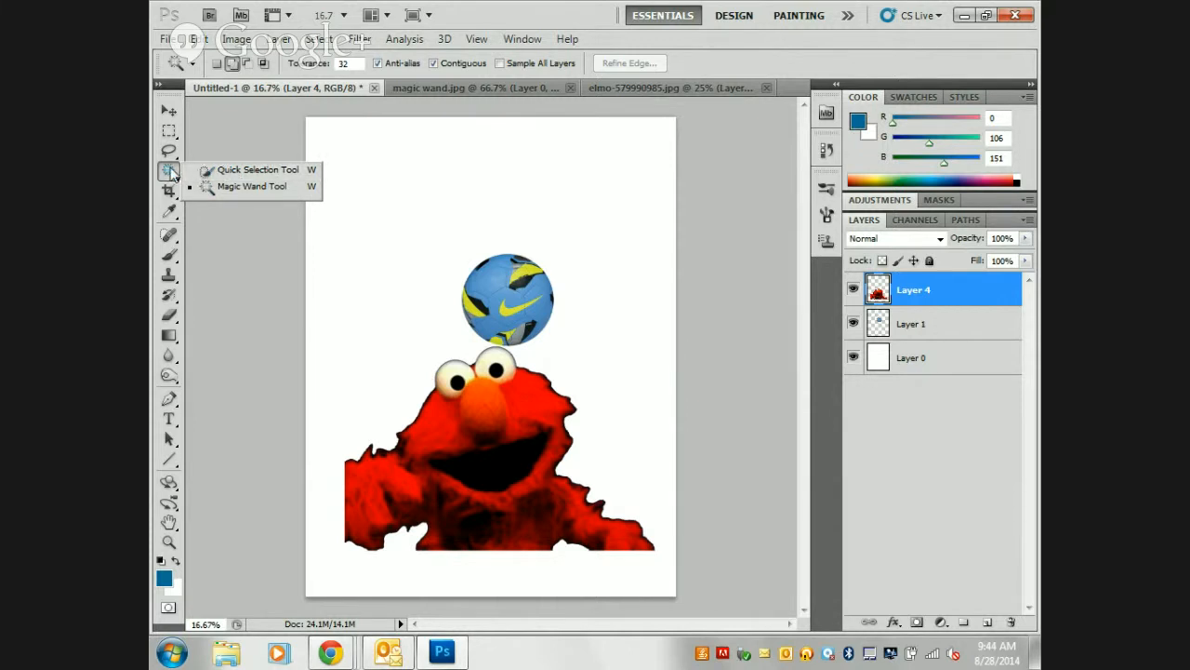
{"action": "left_click", "coordinate": [233, 171]}
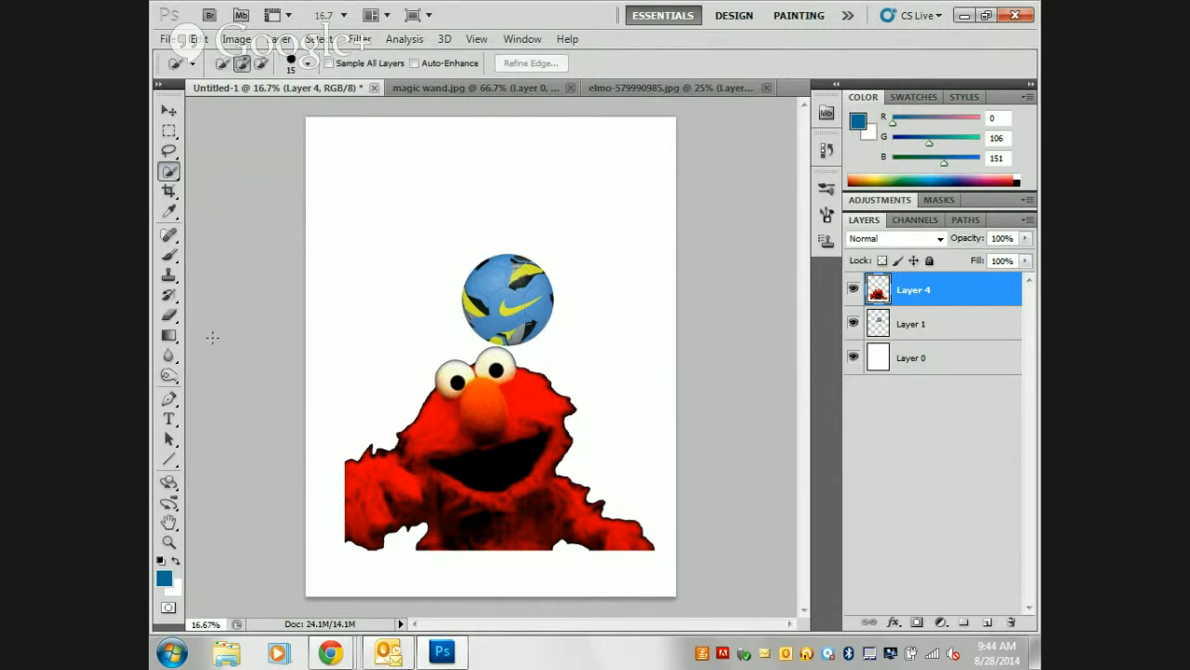
{"action": "left_click", "coordinate": [170, 173]}
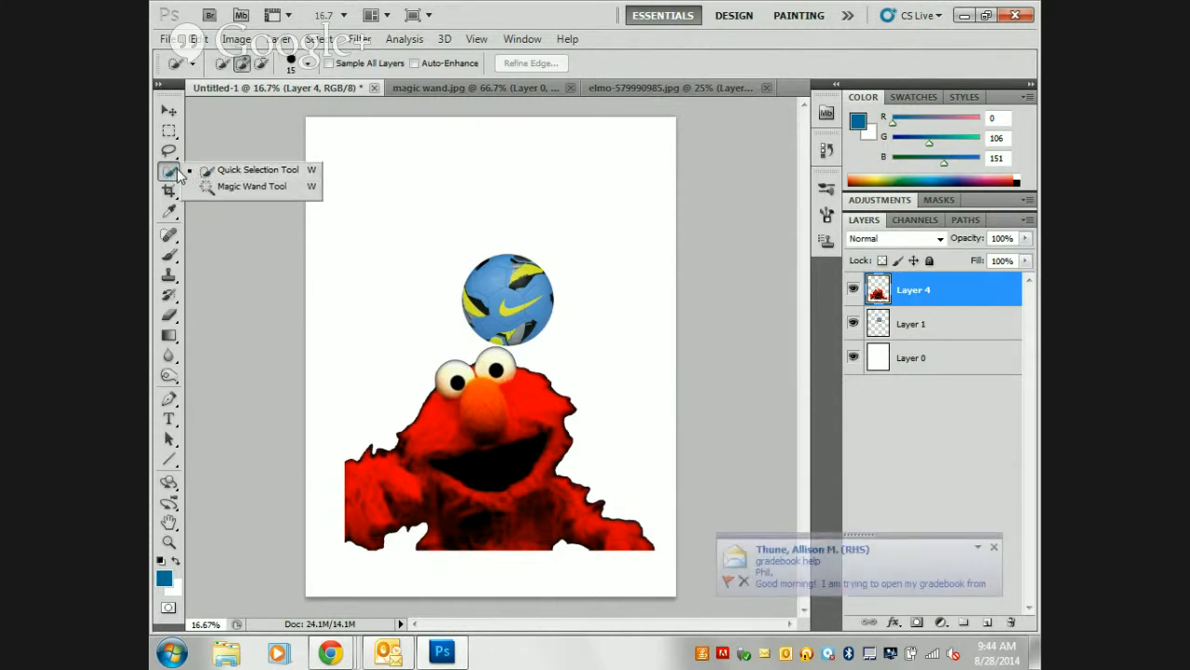
{"action": "left_click", "coordinate": [169, 178]}
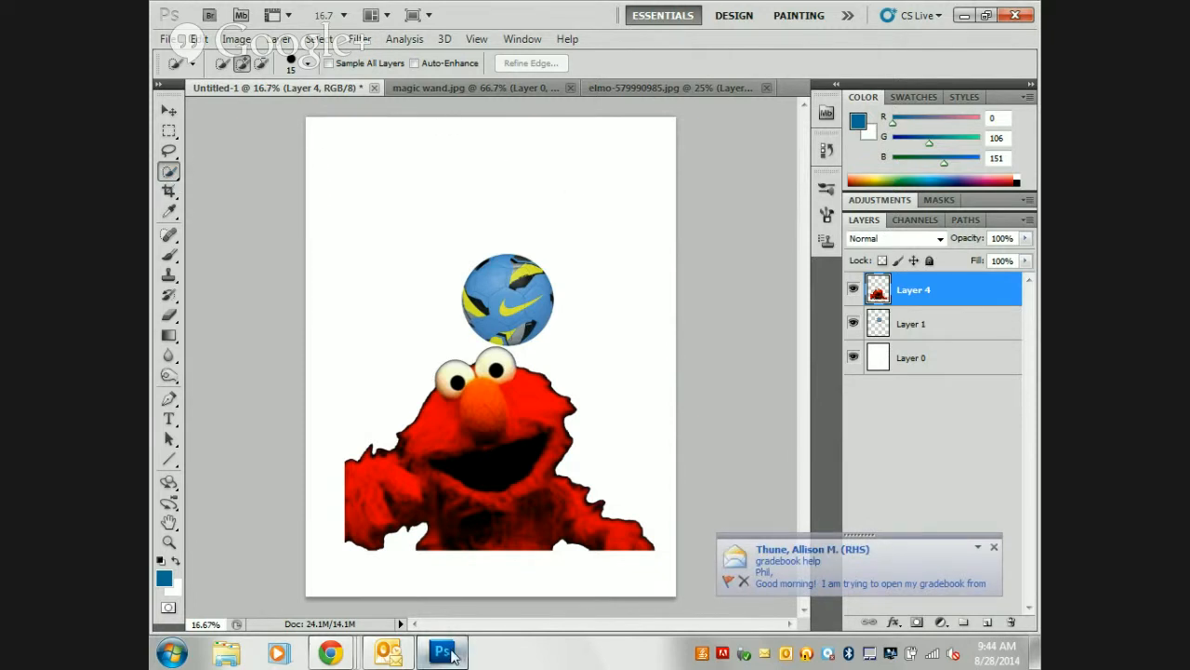
- Switch to Chrome and open the espncdn.com image link in the Professional Development 8-28-14 document
{"action": "mouse_move", "coordinate": [447, 653]}
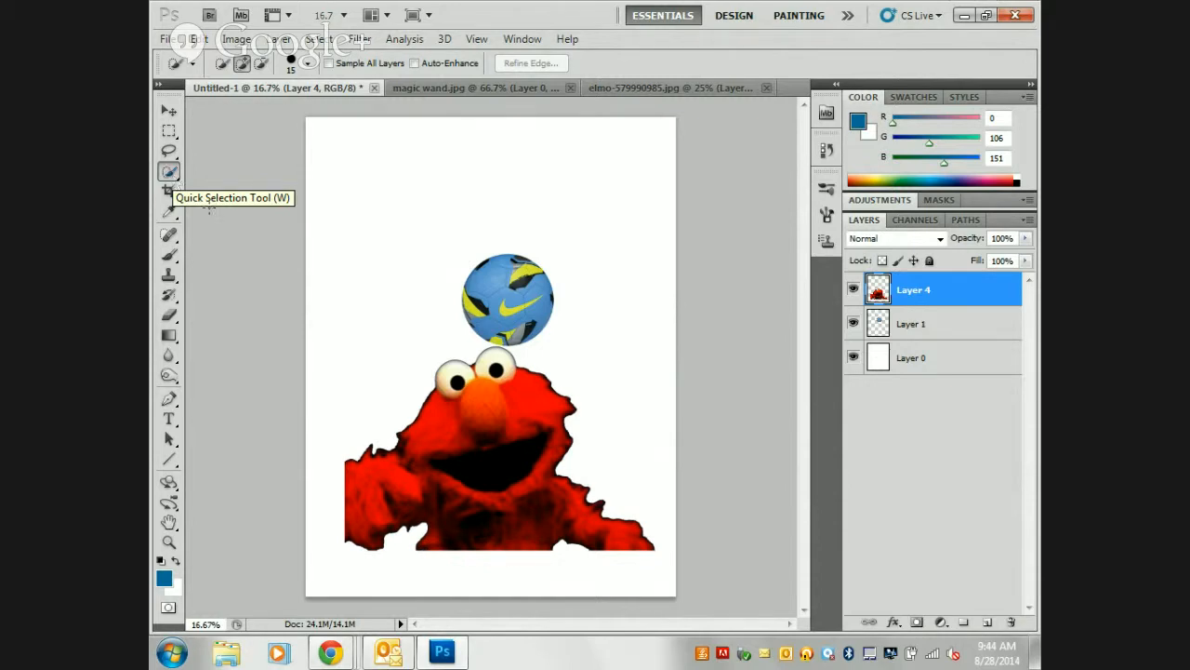
{"action": "mouse_move", "coordinate": [333, 662]}
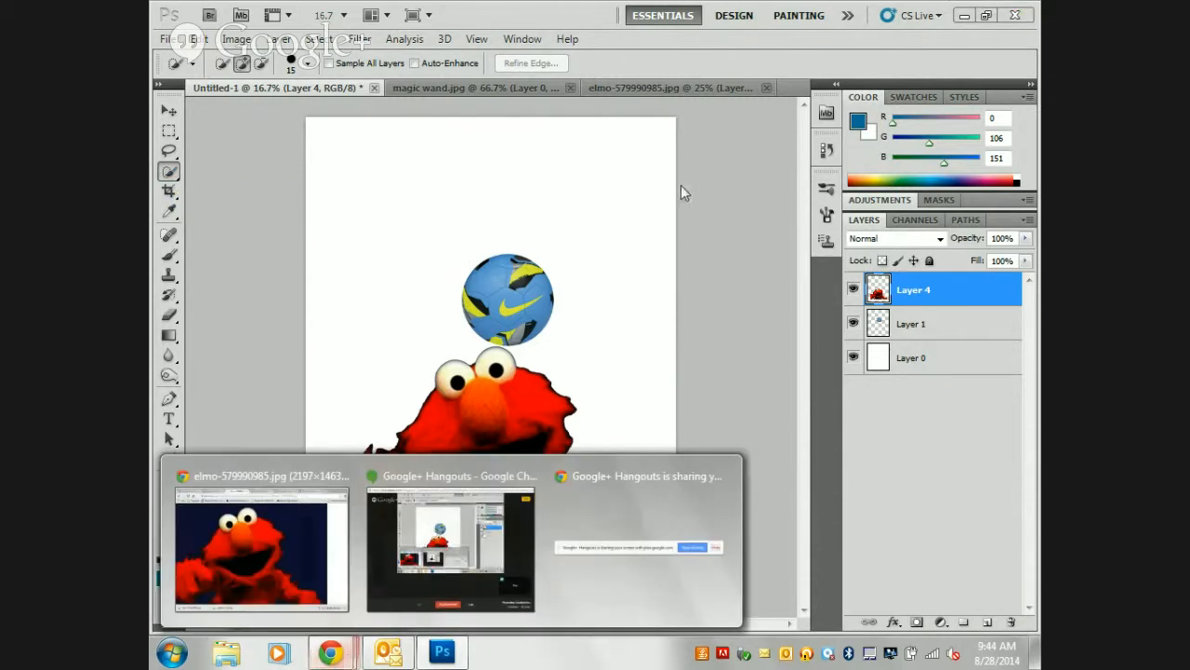
{"action": "left_click", "coordinate": [390, 579]}
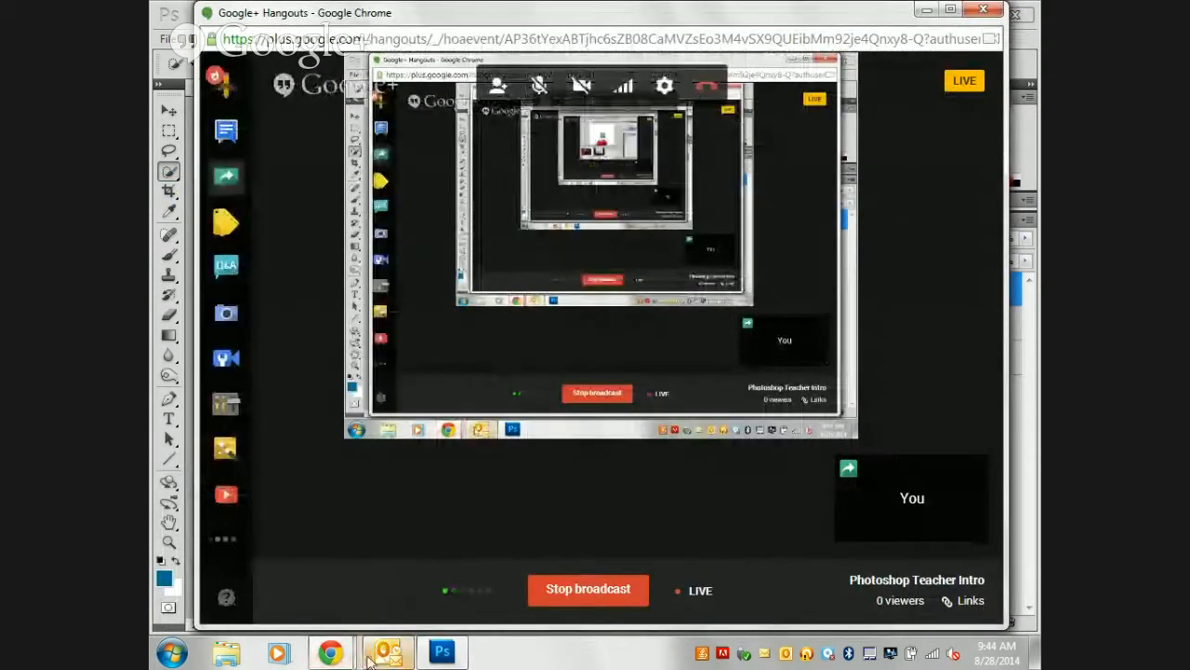
{"action": "mouse_move", "coordinate": [333, 655]}
{"action": "left_click", "coordinate": [301, 533]}
{"action": "left_click", "coordinate": [325, 11]}
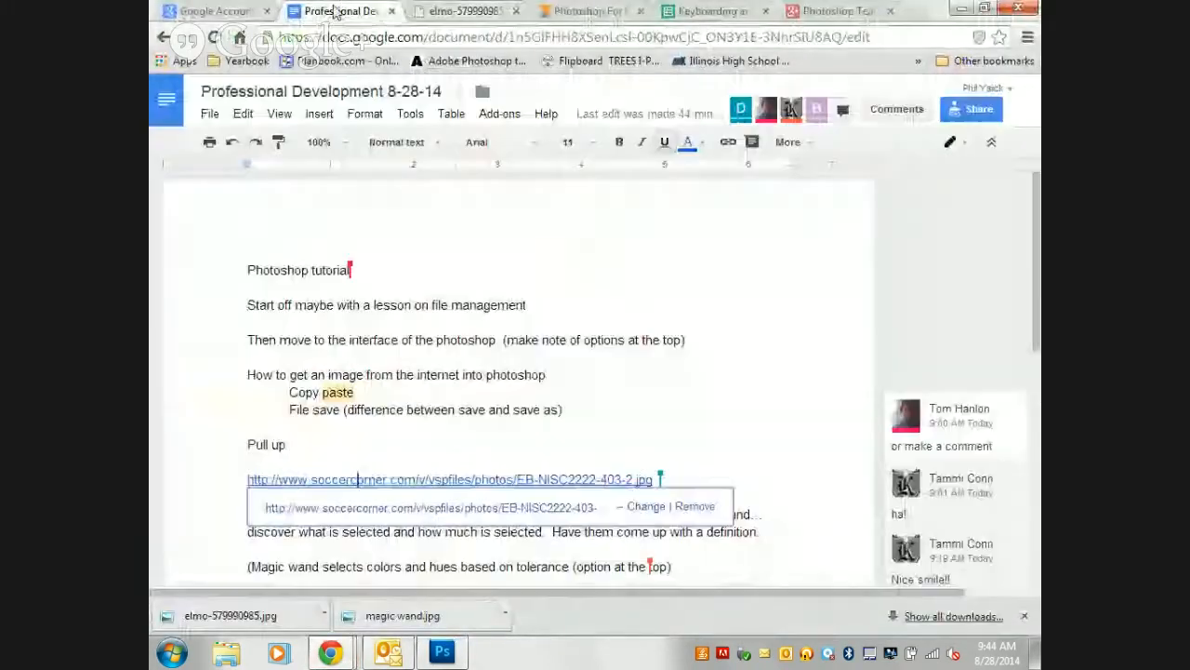
{"action": "scroll", "coordinate": [276, 257], "scroll_direction": "down", "scroll_amount": 3}
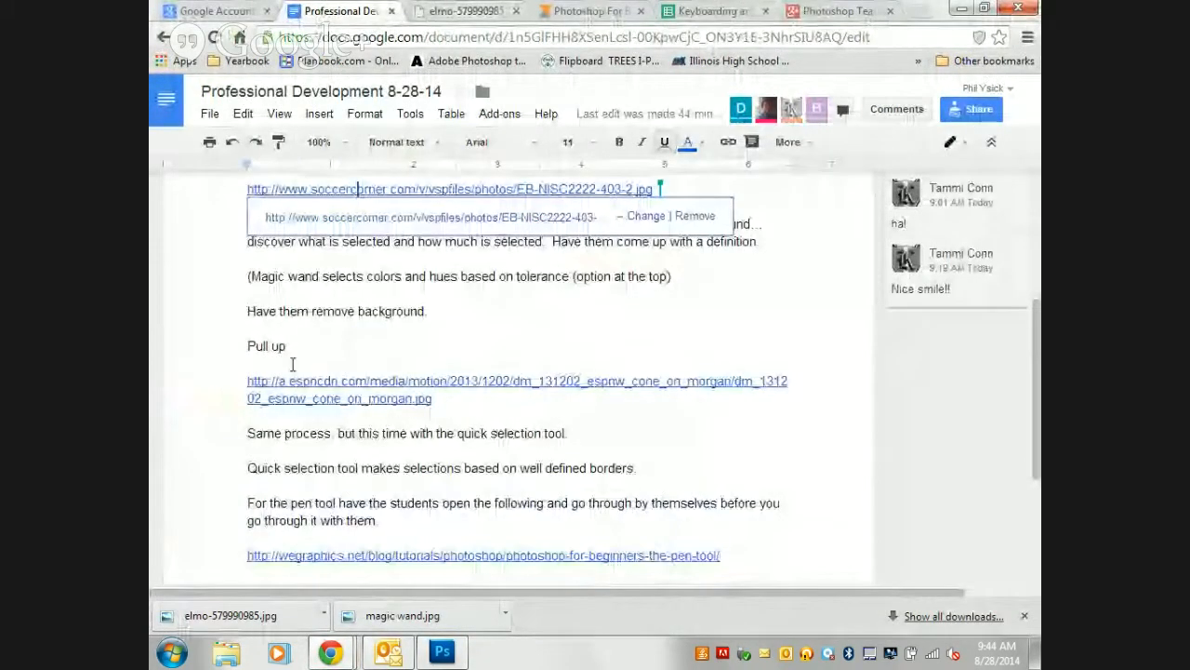
{"action": "left_click", "coordinate": [323, 381]}
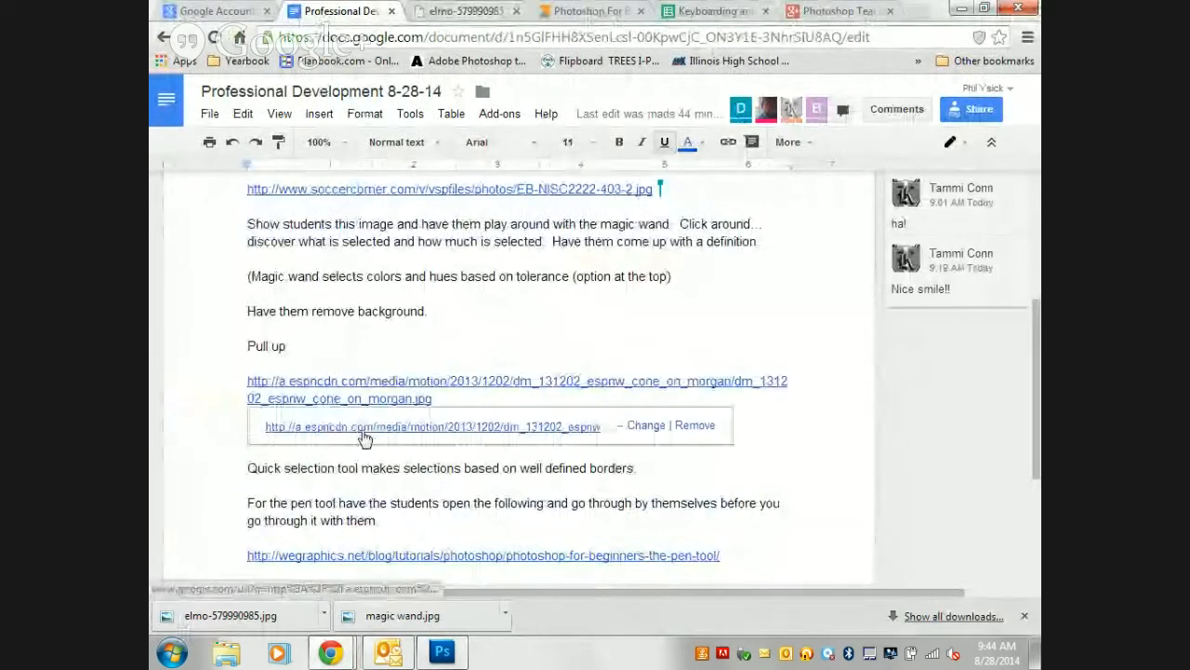
{"action": "left_click", "coordinate": [363, 427]}
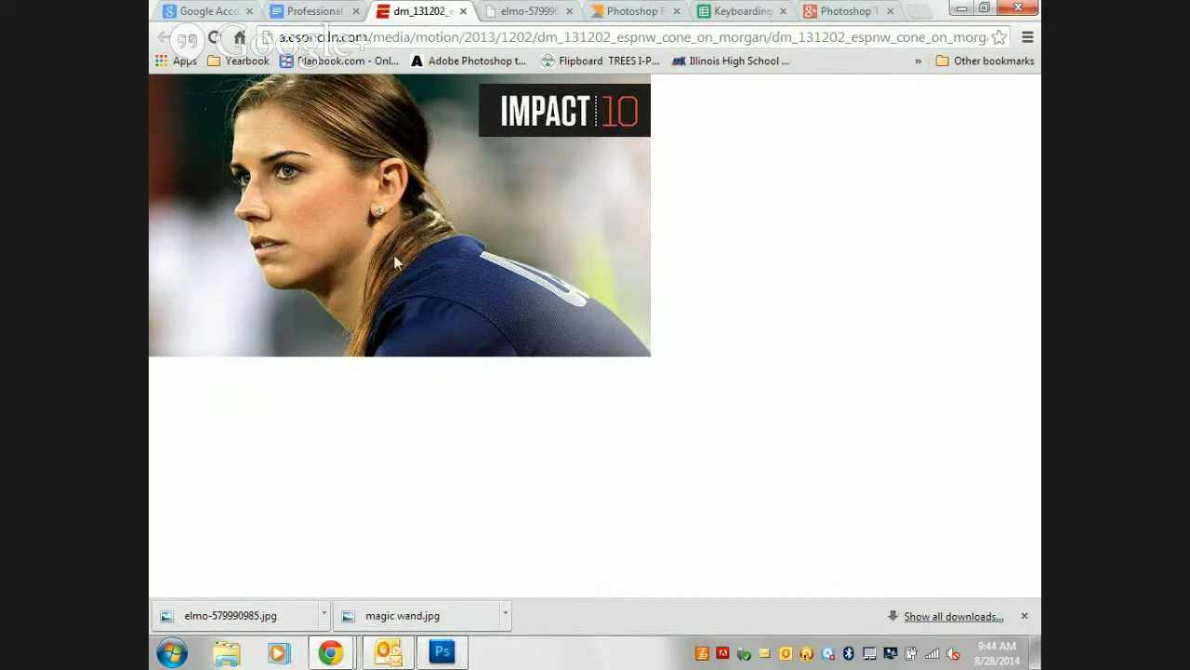
- Save the soccer player image to the Desktop as a JPEG under its suggested file name
{"action": "right_click", "coordinate": [316, 186]}
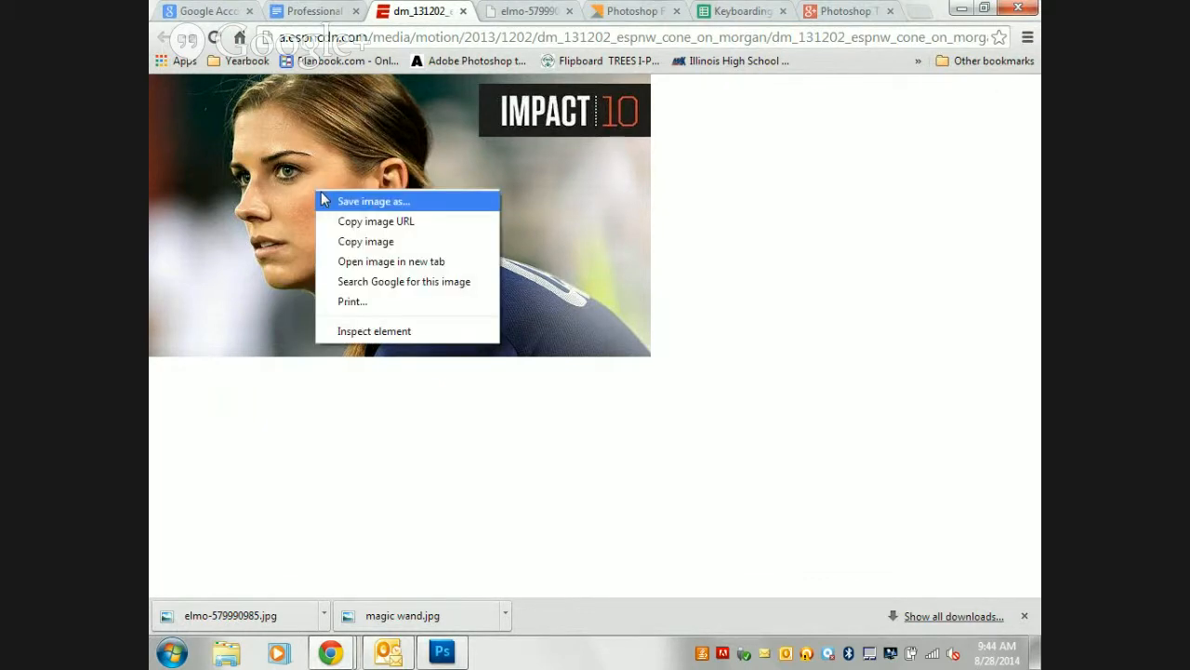
{"action": "left_click", "coordinate": [389, 201]}
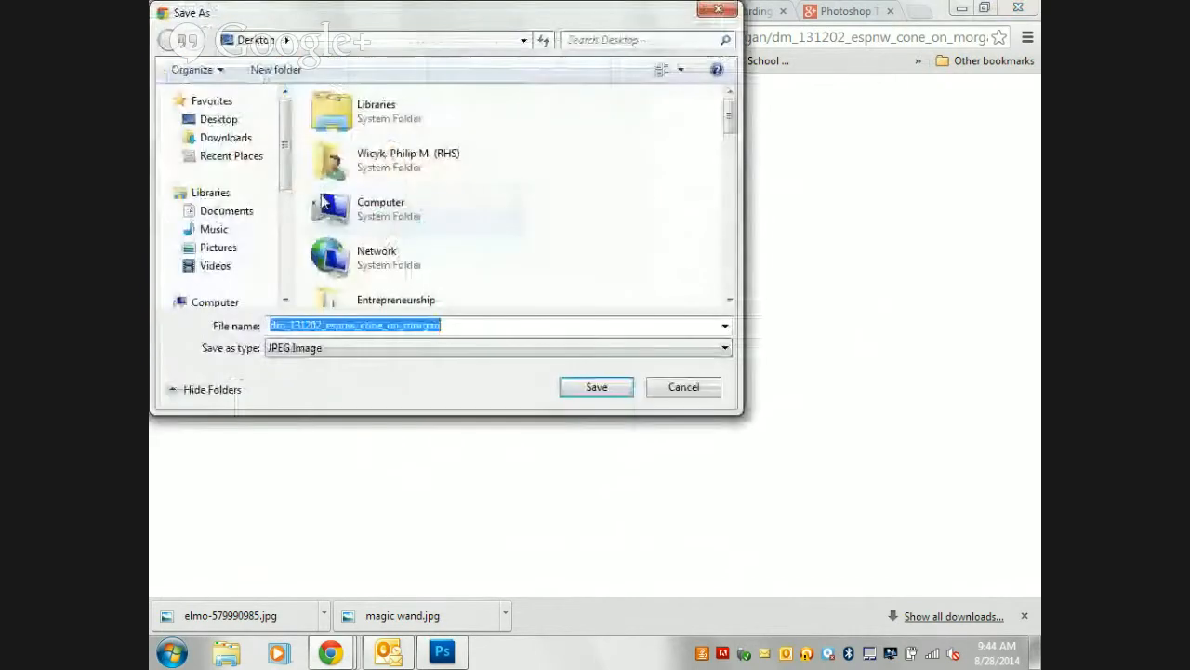
{"action": "left_click", "coordinate": [472, 320]}
{"action": "left_click", "coordinate": [572, 391]}
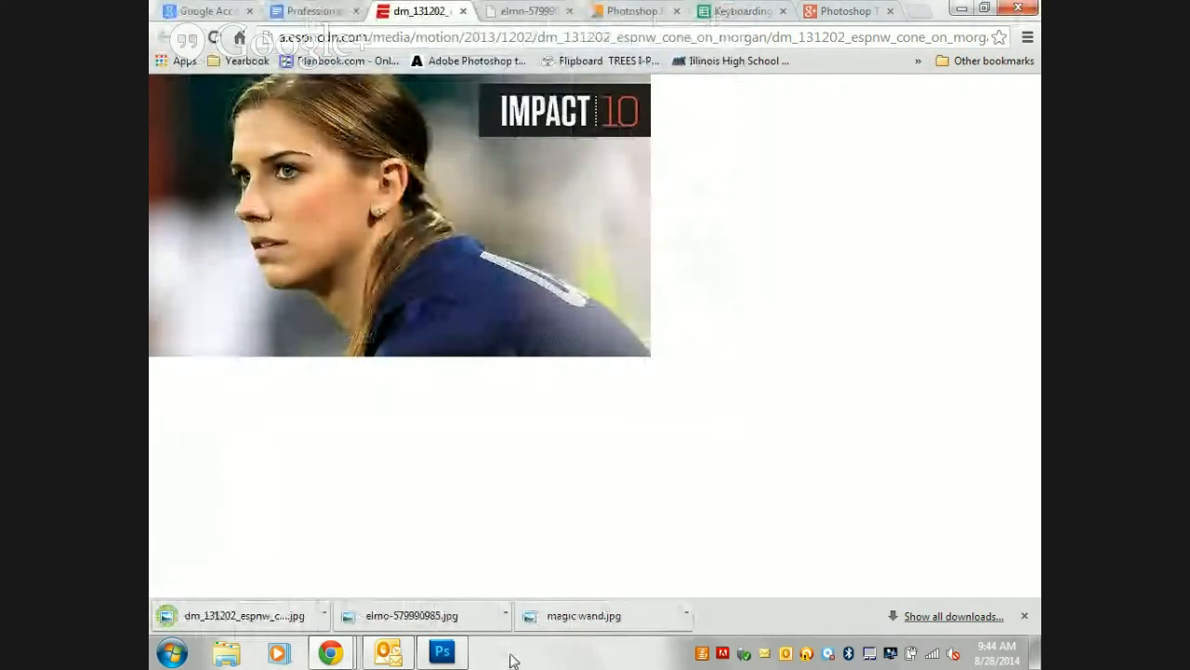
- Switch to Photoshop and open dm_131202_espnw_cone_on_morgan from the Desktop
{"action": "left_click", "coordinate": [445, 654]}
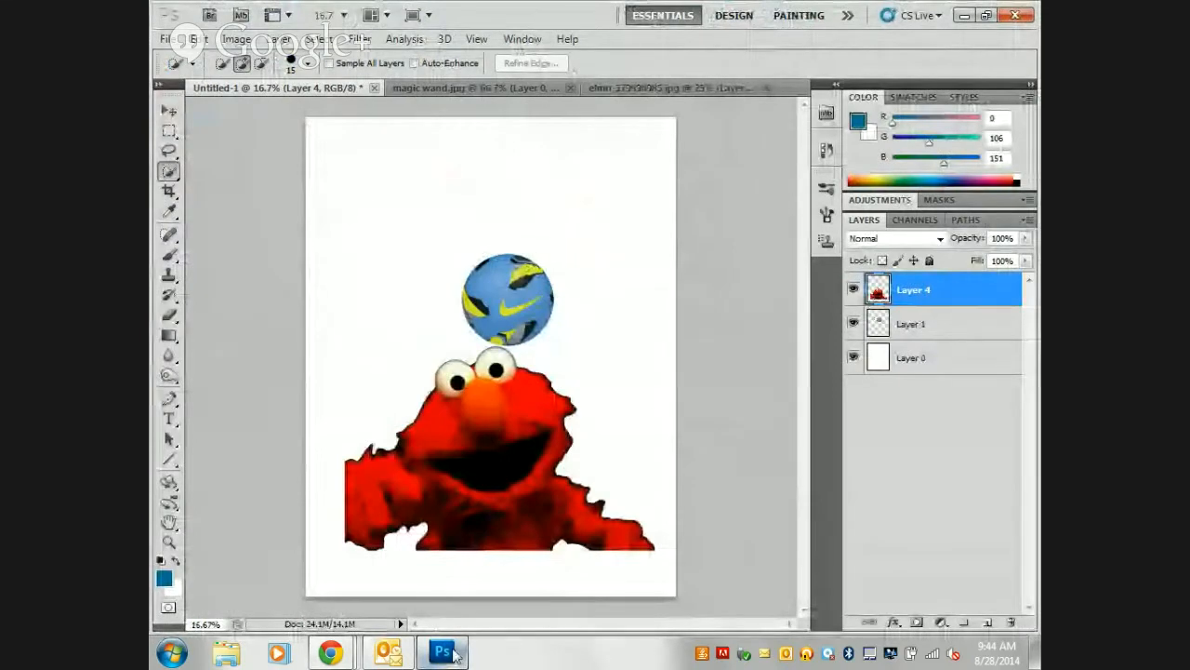
{"action": "key", "text": "ctrl+o"}
{"action": "left_click_drag", "start_coordinate": [795, 97], "coordinate": [806, 206]}
{"action": "left_click", "coordinate": [601, 233]}
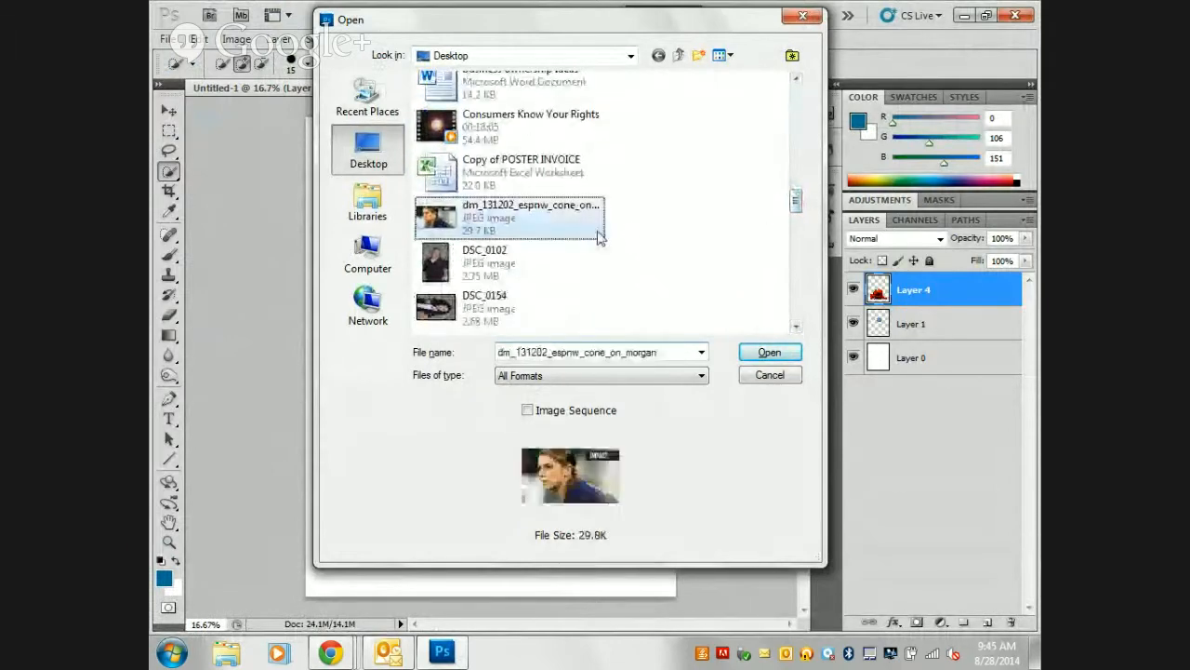
{"action": "left_click", "coordinate": [768, 351]}
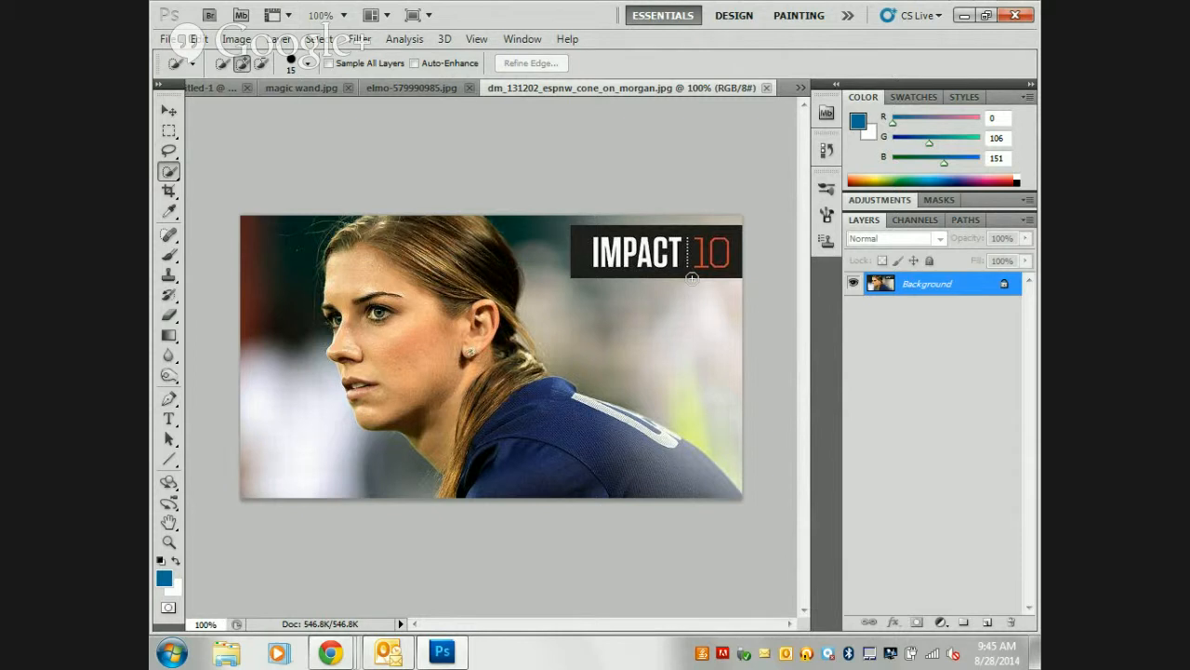
- Look at Untitled-1 briefly, return to the soccer player image and convert its locked Background to Layer 0
{"action": "left_click", "coordinate": [221, 87]}
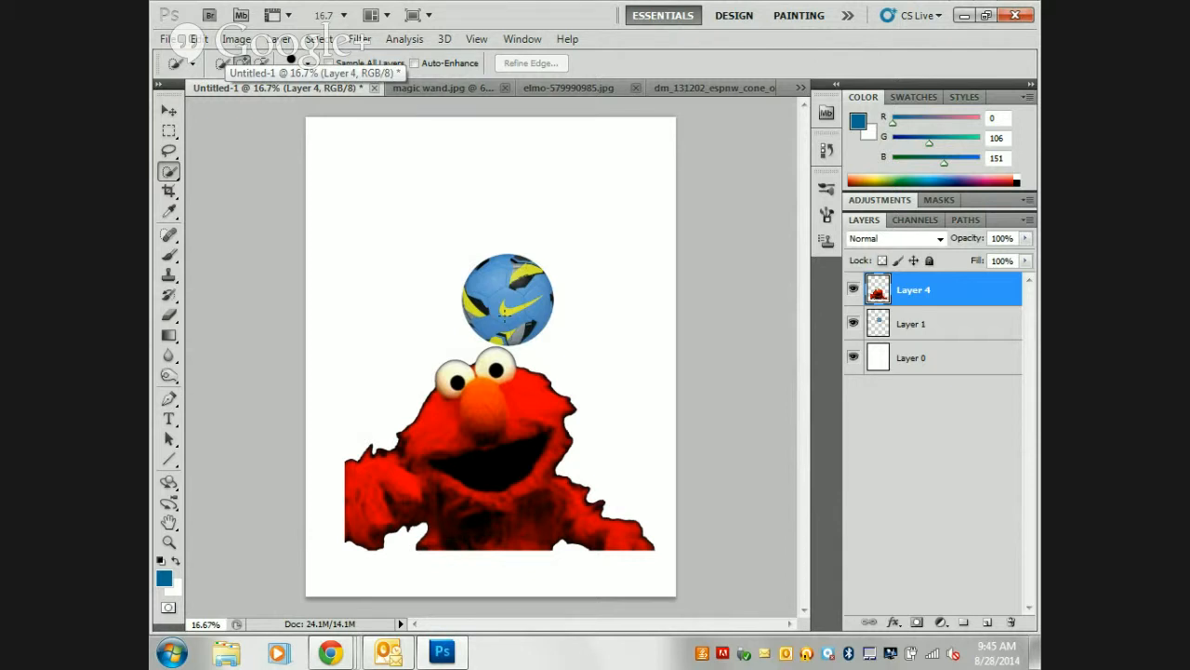
{"action": "left_click", "coordinate": [718, 90]}
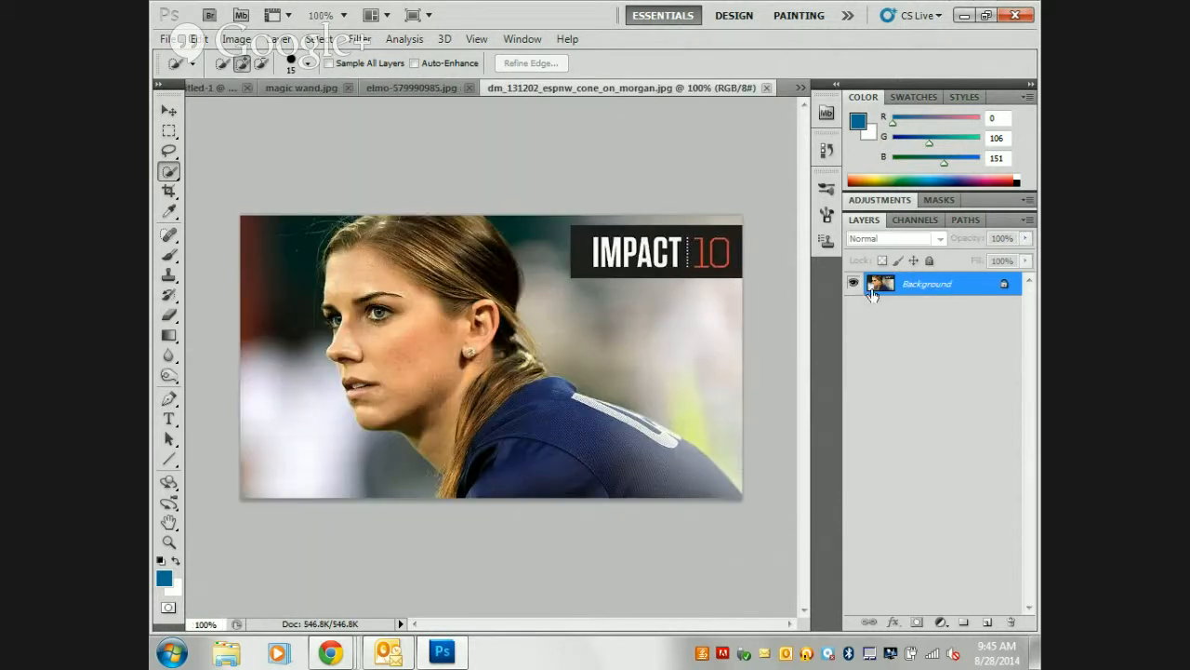
{"action": "double_click", "coordinate": [1005, 287]}
{"action": "left_click", "coordinate": [743, 192]}
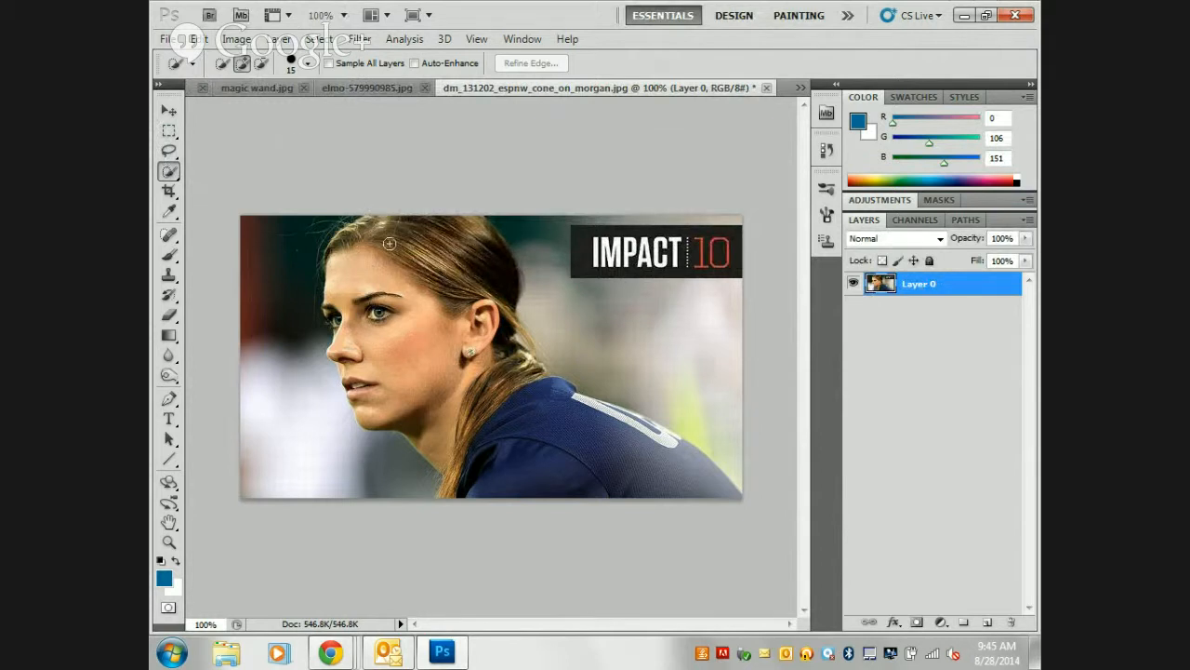
- Try a Quick Selection over the soccer player's face and undo the selection and layer move
{"action": "mouse_move", "coordinate": [325, 265]}
{"action": "left_mouse_down"}
{"action": "mouse_move", "coordinate": [407, 306]}
{"action": "mouse_move", "coordinate": [445, 354]}
{"action": "mouse_move", "coordinate": [383, 372]}
{"action": "mouse_move", "coordinate": [384, 397]}
{"action": "mouse_move", "coordinate": [499, 374]}
{"action": "left_mouse_up"}
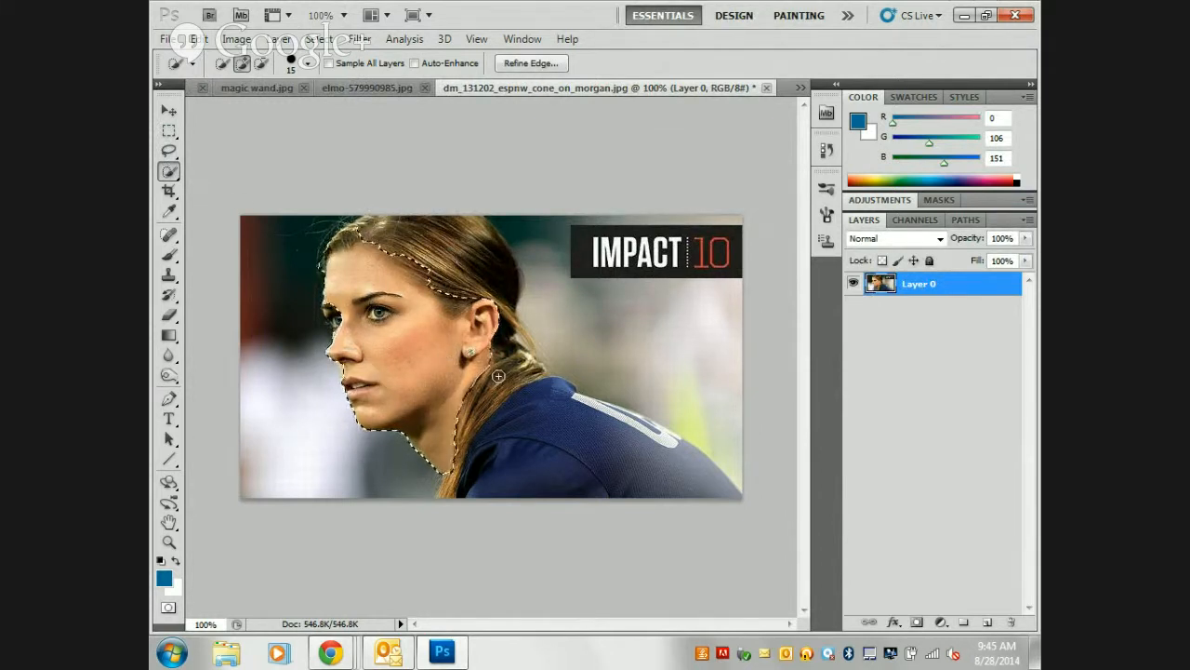
{"action": "key", "text": "ctrl+alt+z"}
{"action": "key", "text": "ctrl+alt+z"}
{"action": "key", "text": "ctrl+alt+z"}
{"action": "key", "text": "ctrl+alt+z"}
{"action": "key", "text": "ctrl+alt+z"}
{"action": "key", "text": "ctrl+alt+z"}
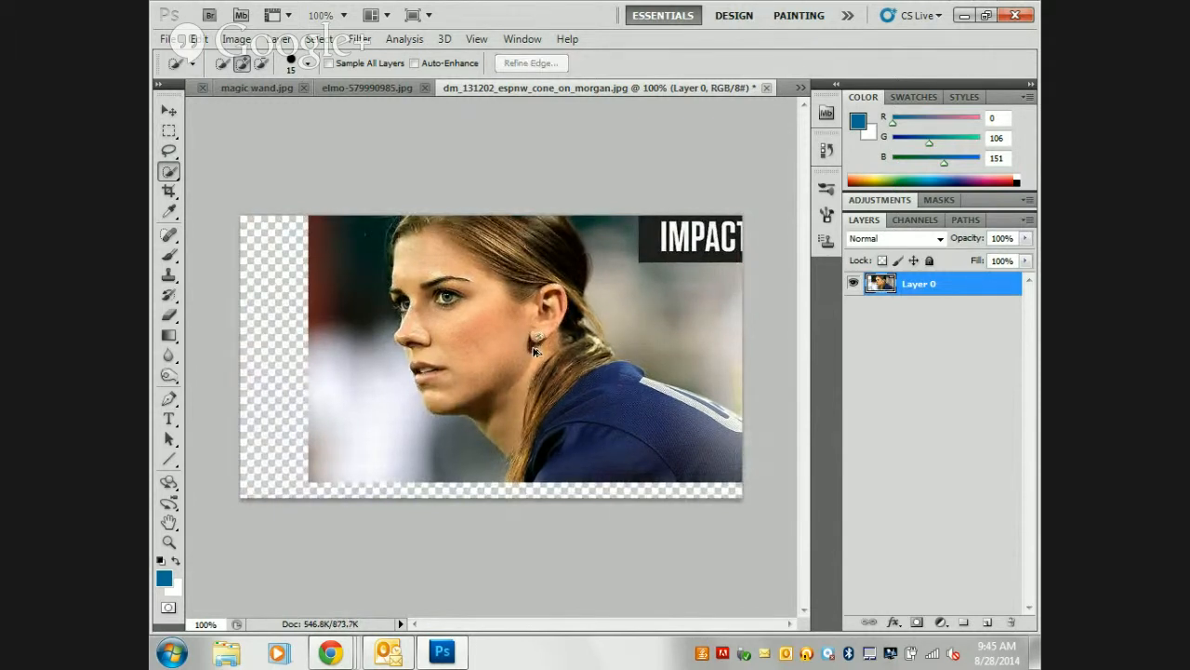
{"action": "key", "text": "ctrl+alt+z"}
- Try the Quick Selection Tool on the blurred background behind the player's shoulder and in front of her face, and deselect
{"action": "left_click", "coordinate": [581, 328]}
{"action": "left_click", "coordinate": [646, 372]}
{"action": "left_click_drag", "start_coordinate": [577, 353], "coordinate": [595, 351]}
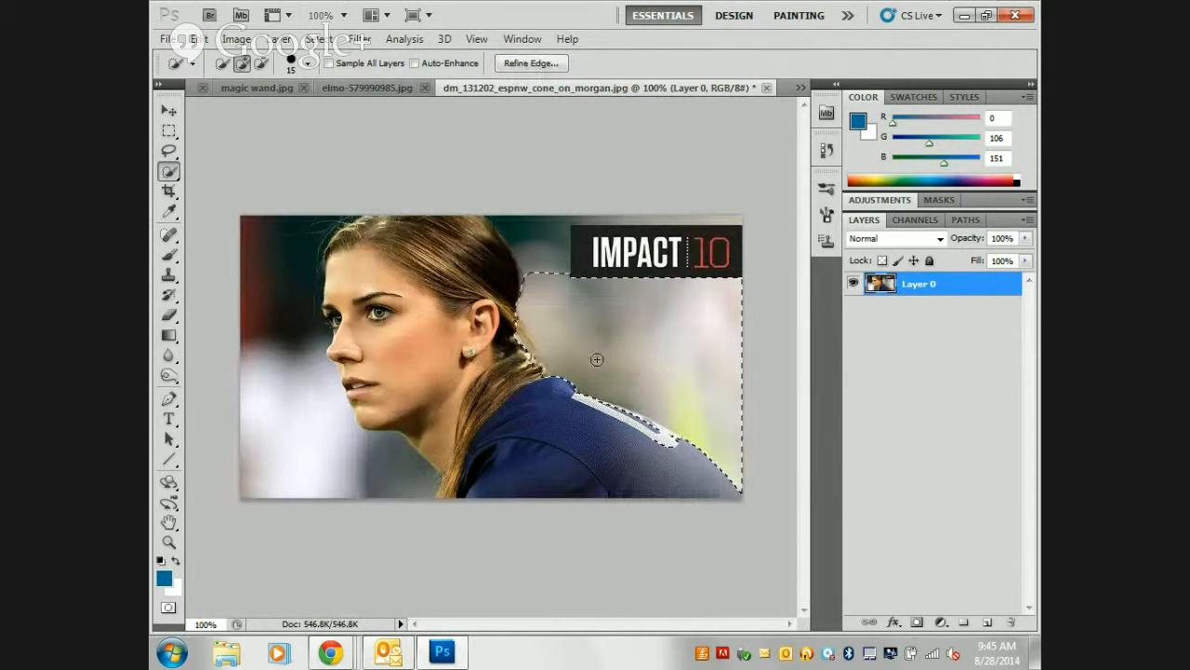
{"action": "left_click", "coordinate": [669, 434]}
{"action": "left_click_drag", "start_coordinate": [375, 459], "coordinate": [301, 459]}
{"action": "left_click", "coordinate": [309, 420]}
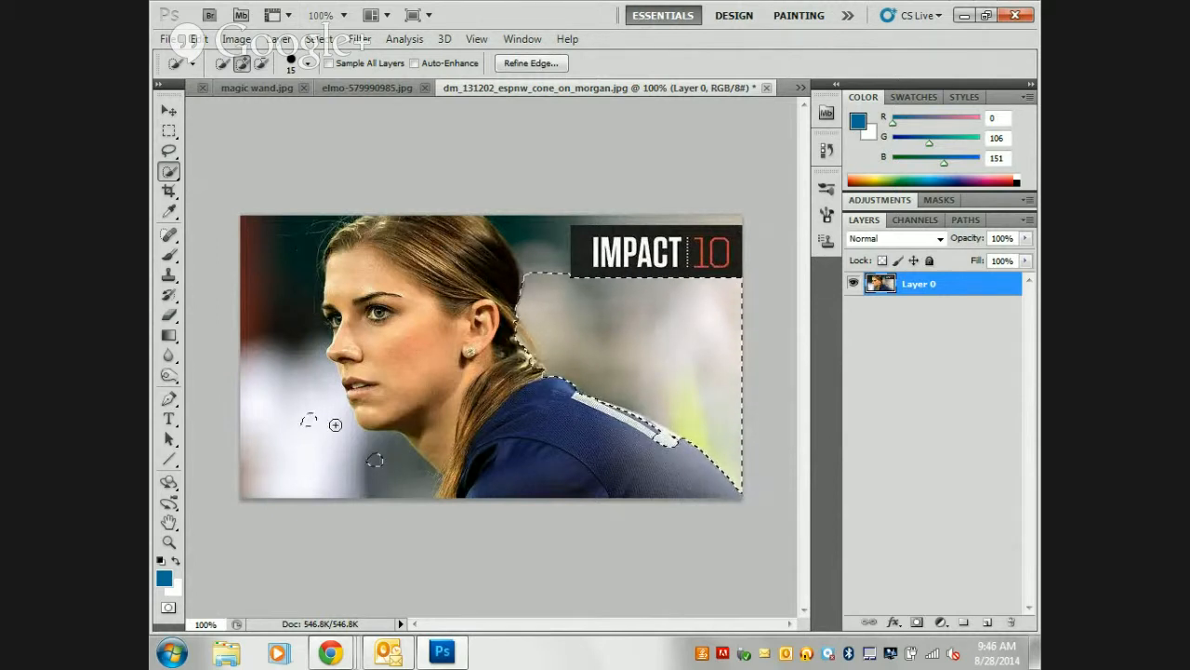
{"action": "left_click", "coordinate": [350, 330]}
{"action": "key", "text": "ctrl+d"}
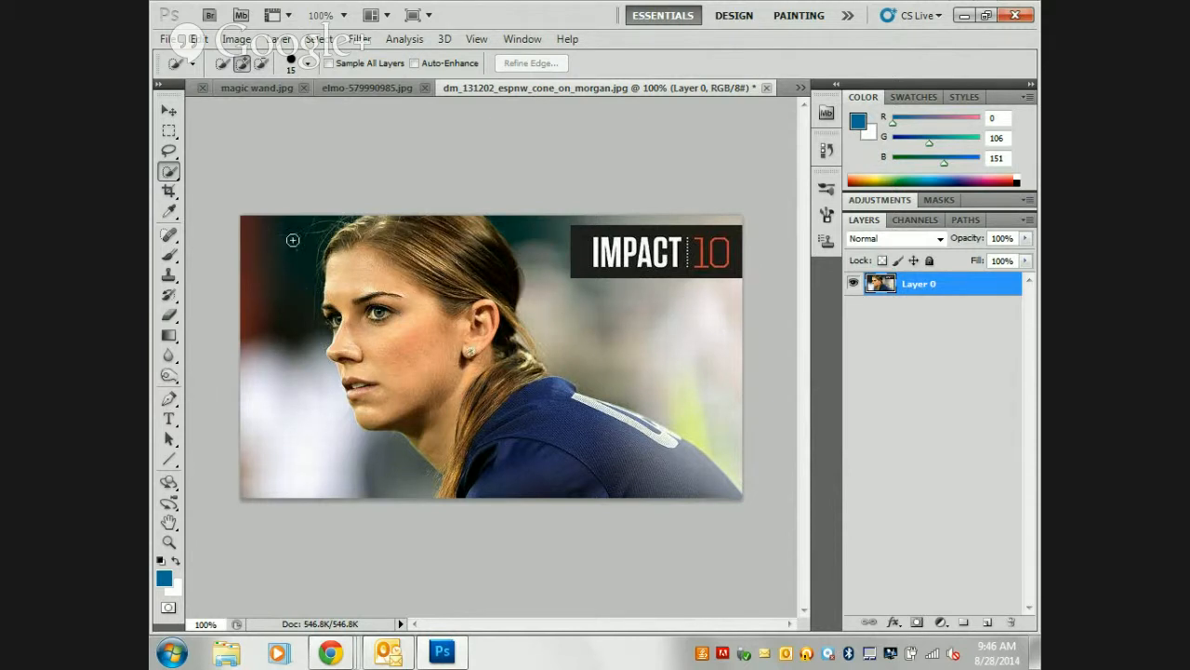
- Try the Quick Selection Tool on the background in front of the player's face and behind her head, deselecting each attempt
{"action": "mouse_move", "coordinate": [292, 233]}
{"action": "left_mouse_down"}
{"action": "mouse_move", "coordinate": [279, 249]}
{"action": "mouse_move", "coordinate": [279, 316]}
{"action": "left_mouse_up"}
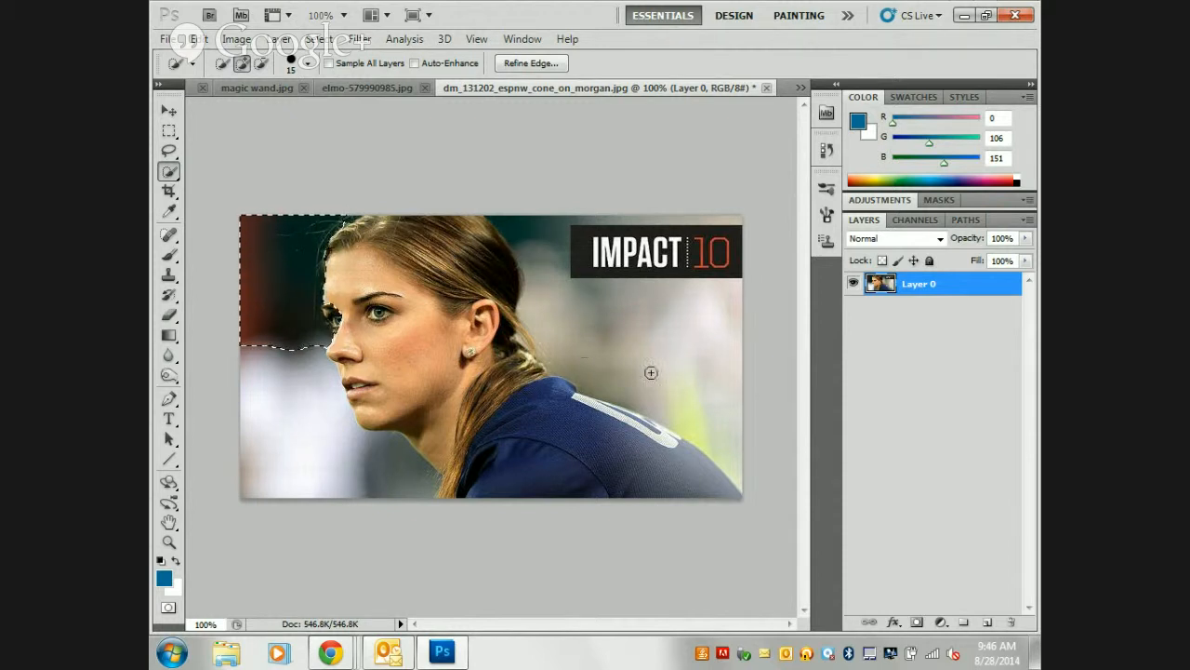
{"action": "key", "text": "ctrl+d"}
{"action": "mouse_move", "coordinate": [700, 244]}
{"action": "left_mouse_down"}
{"action": "mouse_move", "coordinate": [721, 244]}
{"action": "mouse_move", "coordinate": [573, 238]}
{"action": "left_mouse_up"}
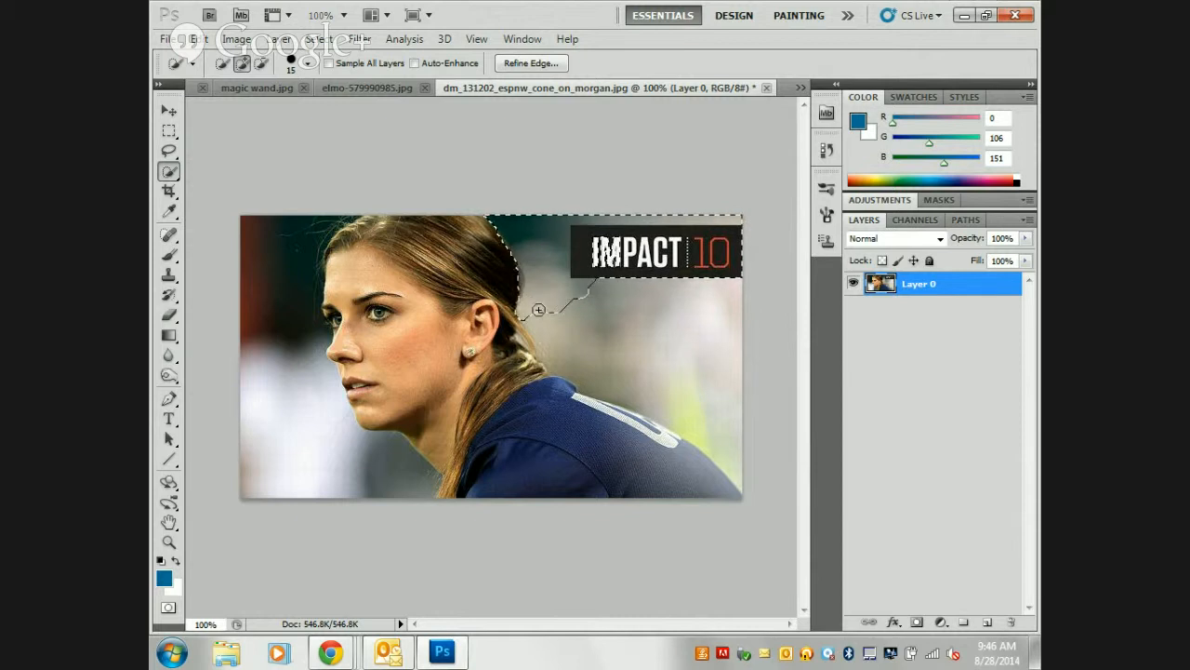
{"action": "mouse_move", "coordinate": [538, 309]}
{"action": "left_mouse_down"}
{"action": "mouse_move", "coordinate": [586, 353]}
{"action": "mouse_move", "coordinate": [736, 443]}
{"action": "left_mouse_up"}
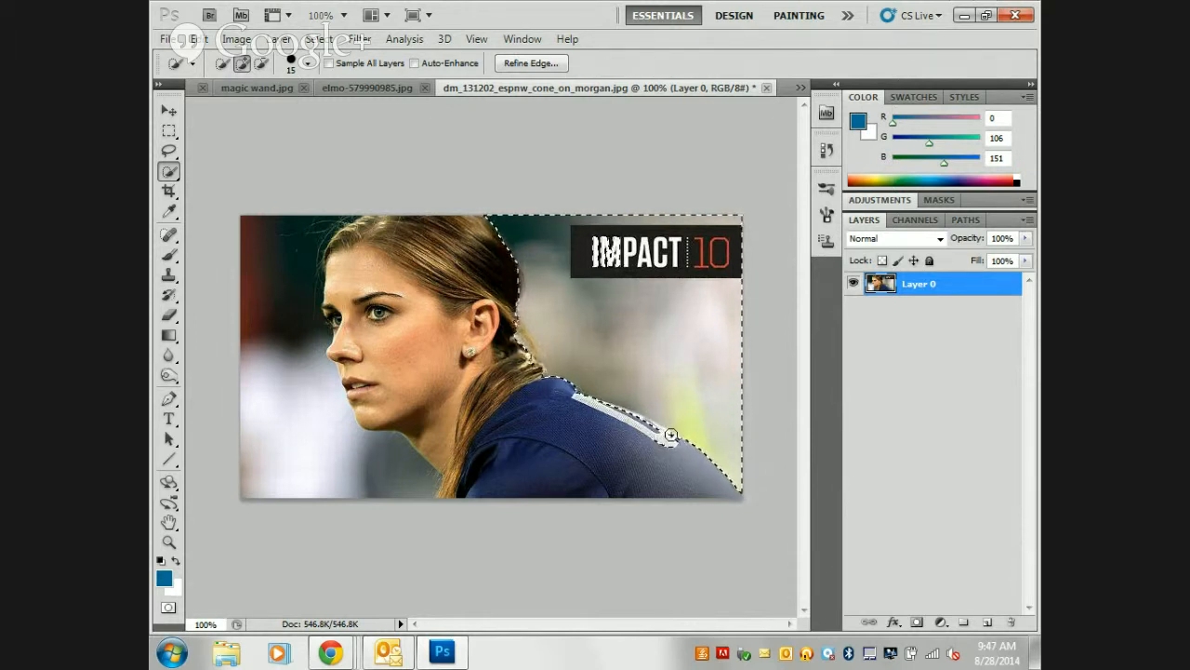
{"action": "key", "text": "ctrl+d"}
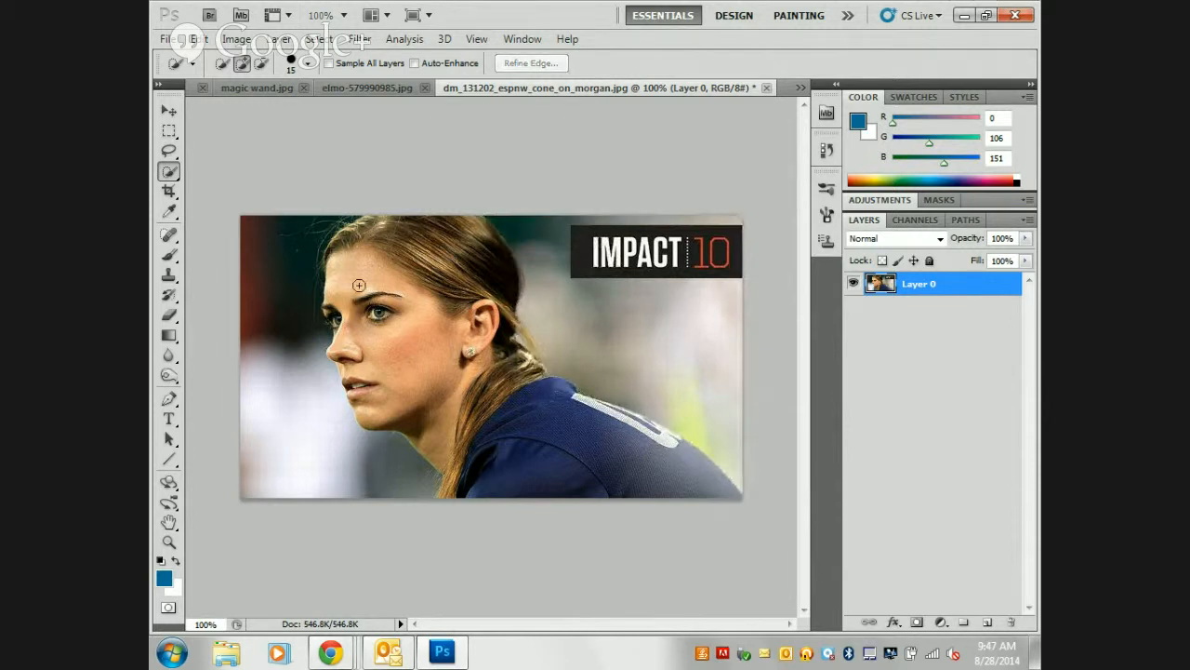
- Try the Magic Wand Tool at tolerance 32 on the background areas around the player, and deselect
{"action": "left_click", "coordinate": [172, 173]}
{"action": "left_click", "coordinate": [232, 183]}
{"action": "left_click", "coordinate": [658, 358]}
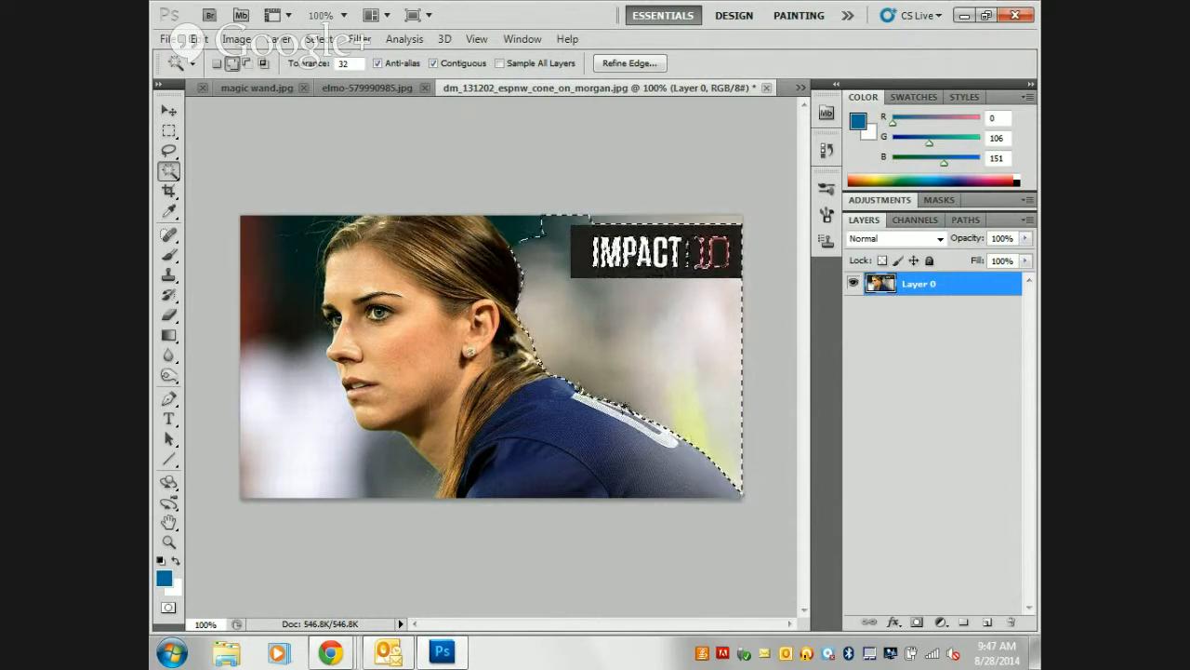
{"action": "left_click", "coordinate": [362, 455]}
{"action": "left_click", "coordinate": [299, 417]}
{"action": "left_click", "coordinate": [284, 332]}
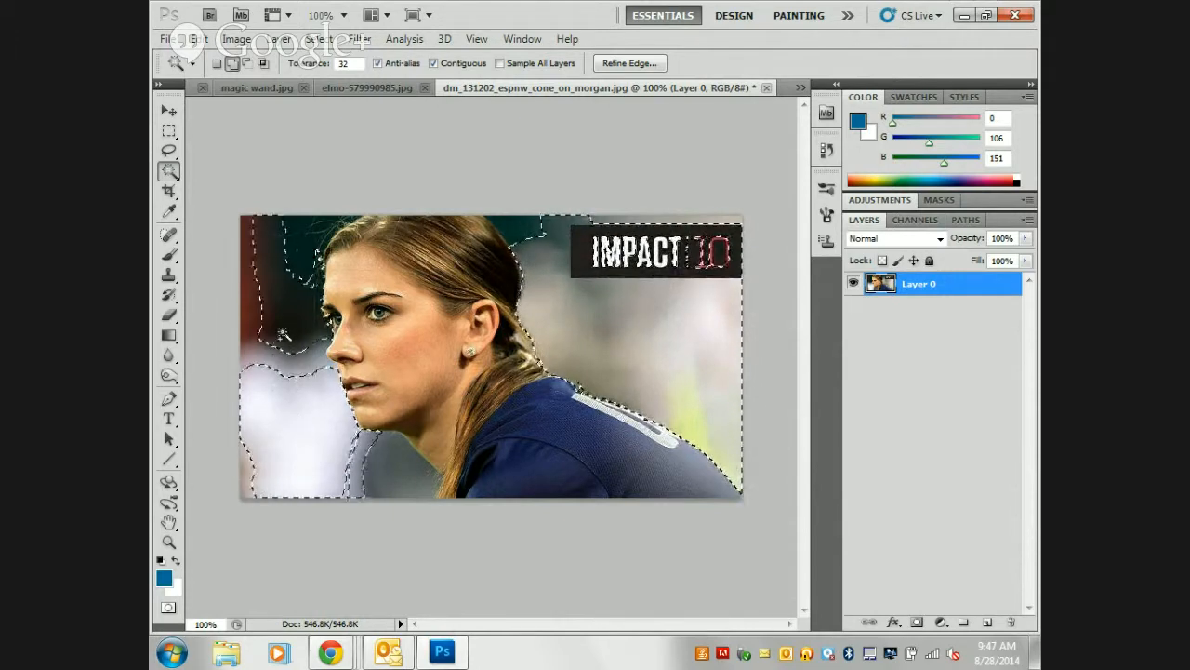
{"action": "left_click", "coordinate": [321, 224]}
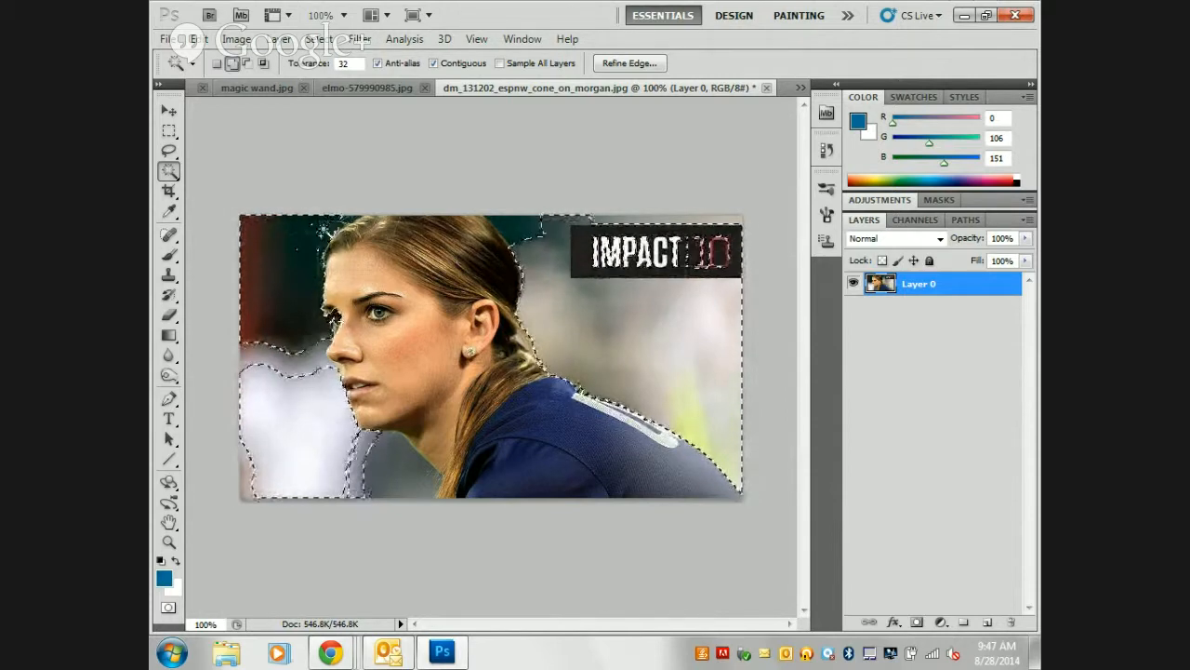
{"action": "key", "text": "ctrl+d"}
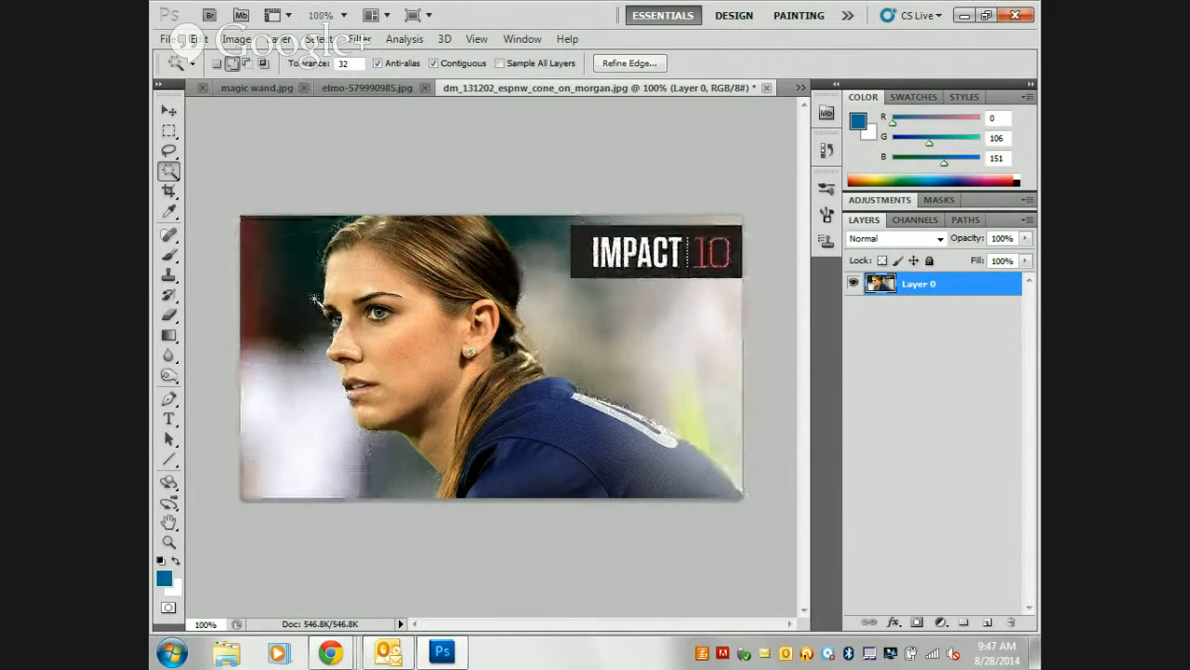
- Select the blurred background behind the player, including the IMPACT 10 banner, with the Quick Selection Tool
{"action": "right_click", "coordinate": [173, 175]}
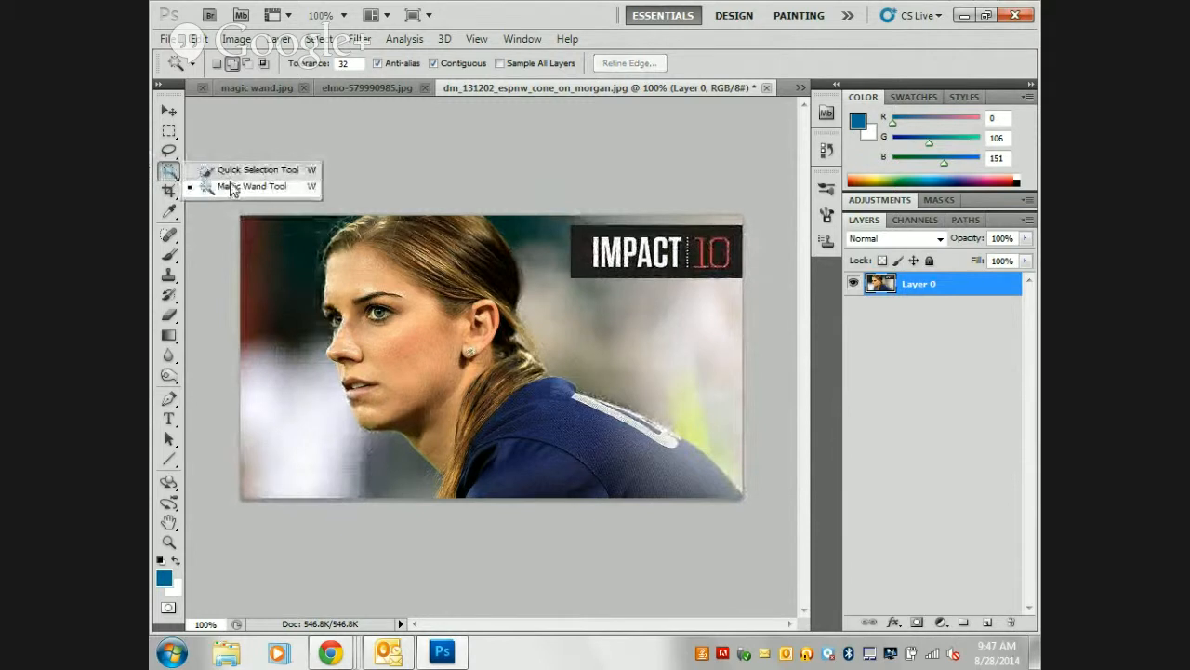
{"action": "left_click", "coordinate": [235, 173]}
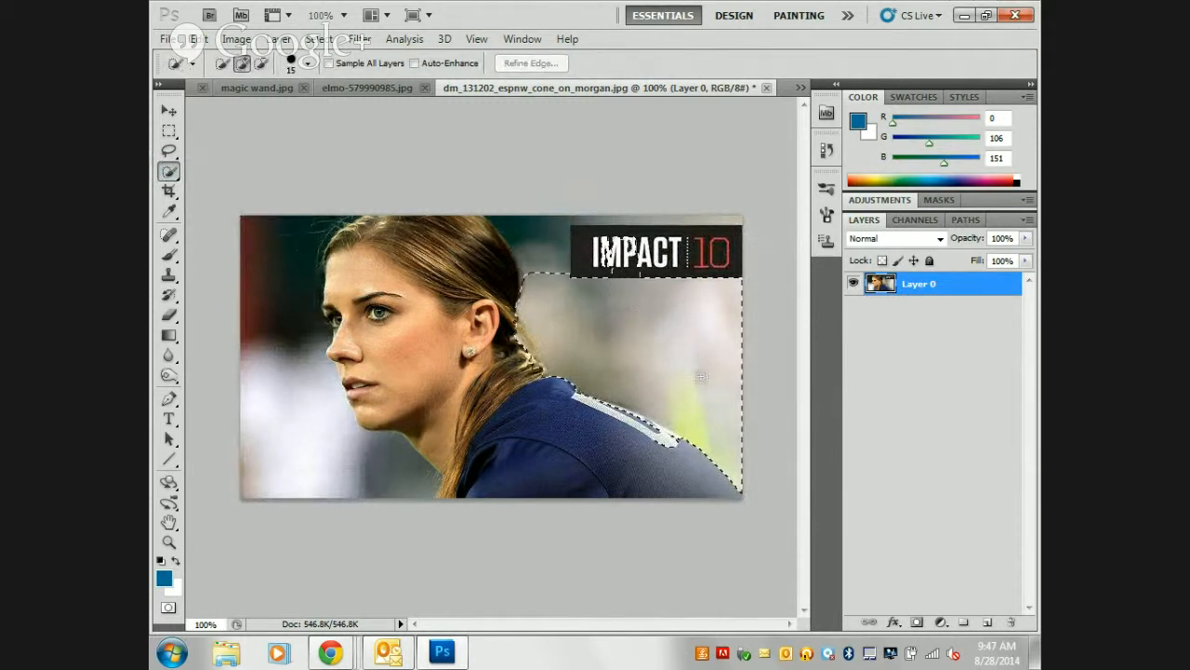
{"action": "left_click_drag", "start_coordinate": [701, 376], "coordinate": [595, 240]}
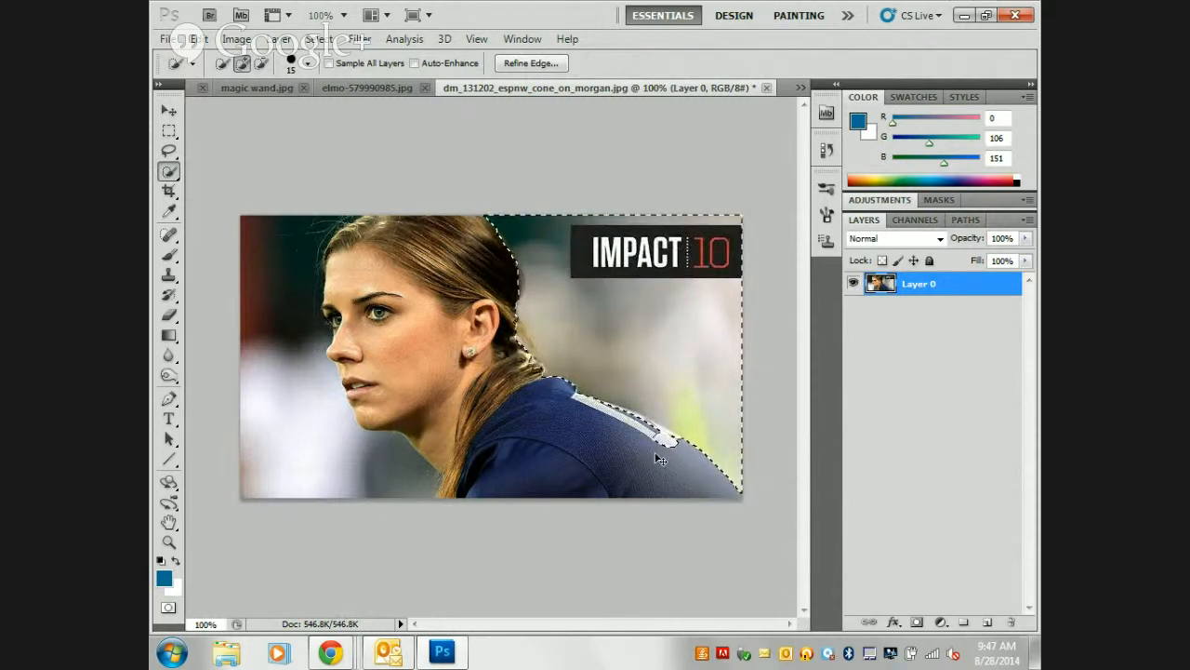
- Subtract the white jersey number on the player's shoulder from the background selection
{"action": "key", "text": "ctrl+plus"}
{"action": "key", "text": "ctrl+plus"}
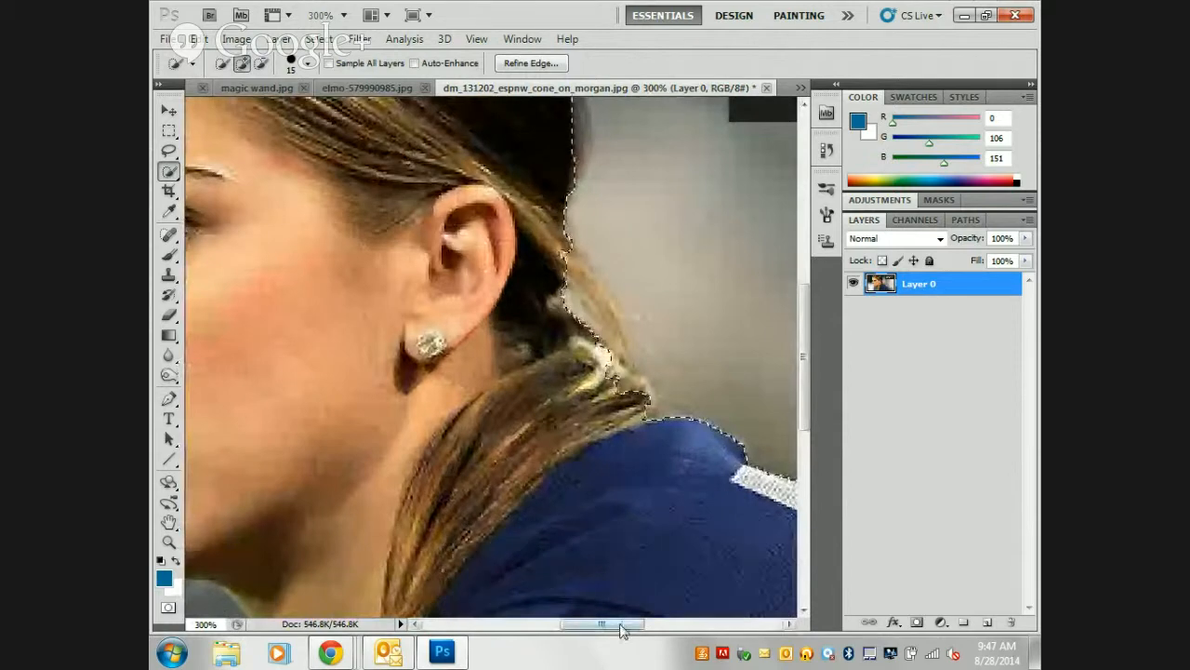
{"action": "left_click_drag", "start_coordinate": [648, 624], "coordinate": [688, 627]}
{"action": "scroll", "coordinate": [664, 505], "scroll_direction": "down", "scroll_amount": 2}
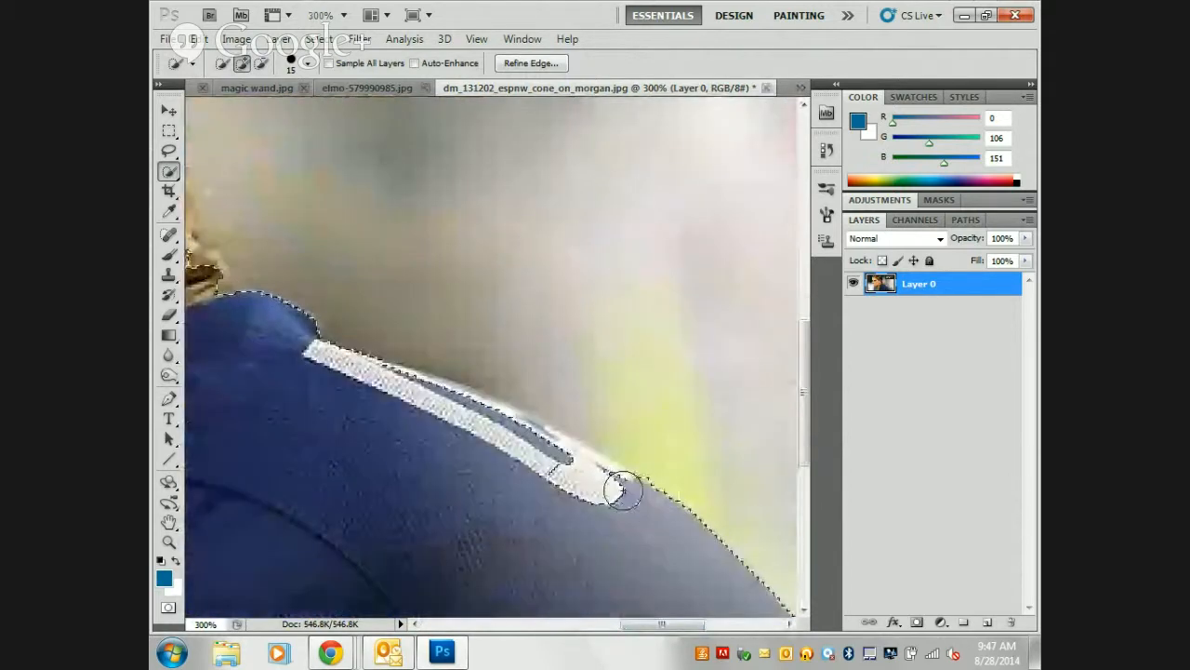
{"action": "key", "text": "alt"}
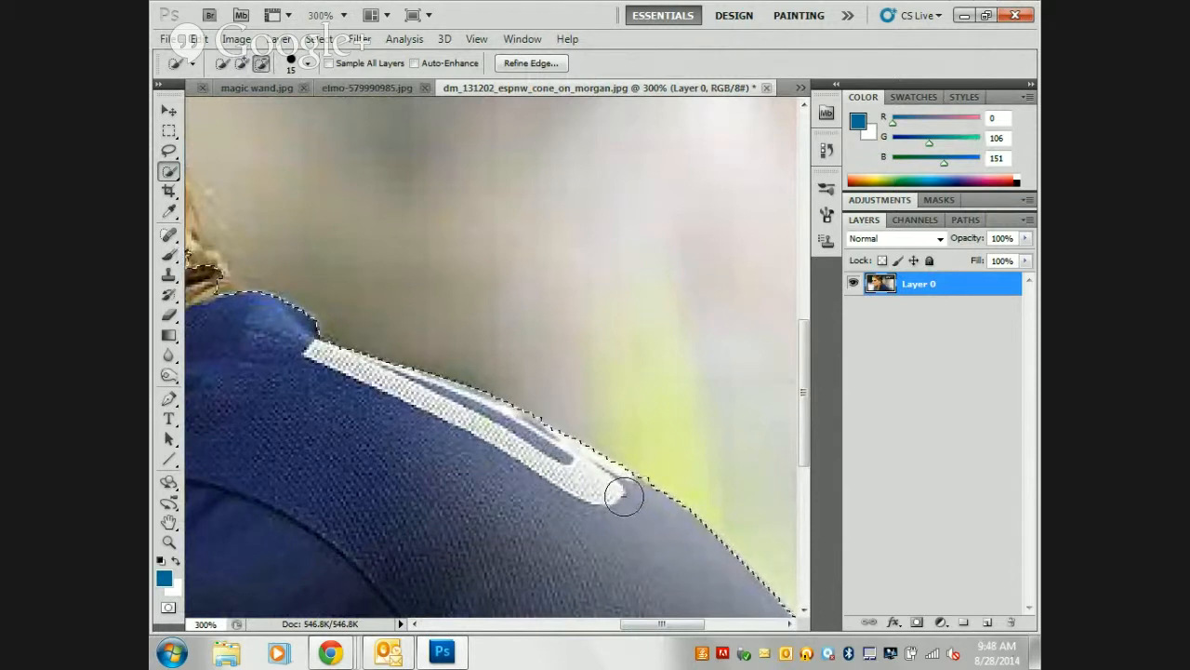
{"action": "key", "text": "alt"}
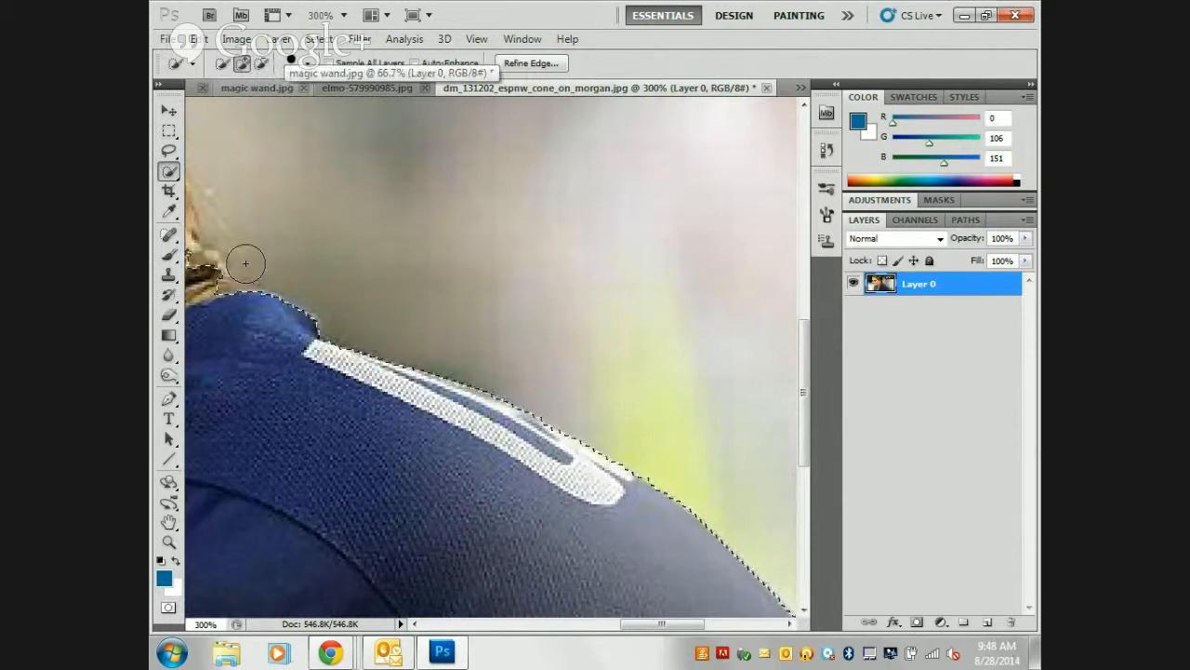
- Switch the Quick Selection Tool to subtract mode and back to add mode
{"action": "key", "text": "ctrl+minus"}
{"action": "key", "text": "ctrl+minus"}
{"action": "key", "text": "ctrl+minus"}
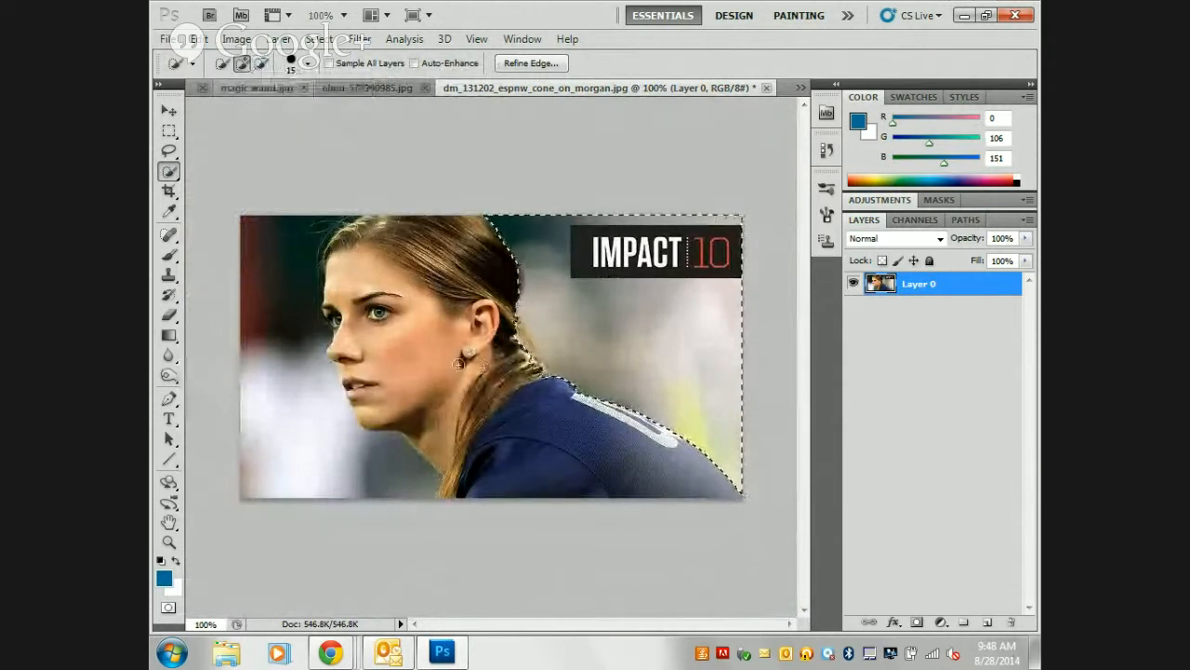
{"action": "left_click", "coordinate": [261, 62]}
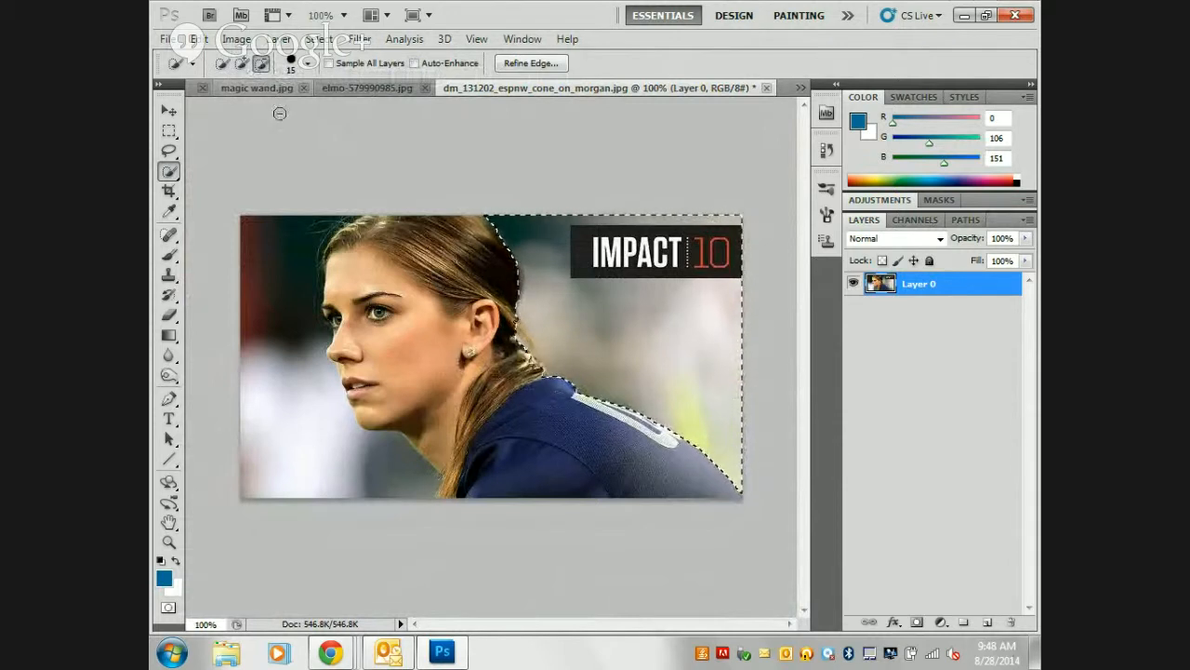
{"action": "left_click", "coordinate": [241, 63]}
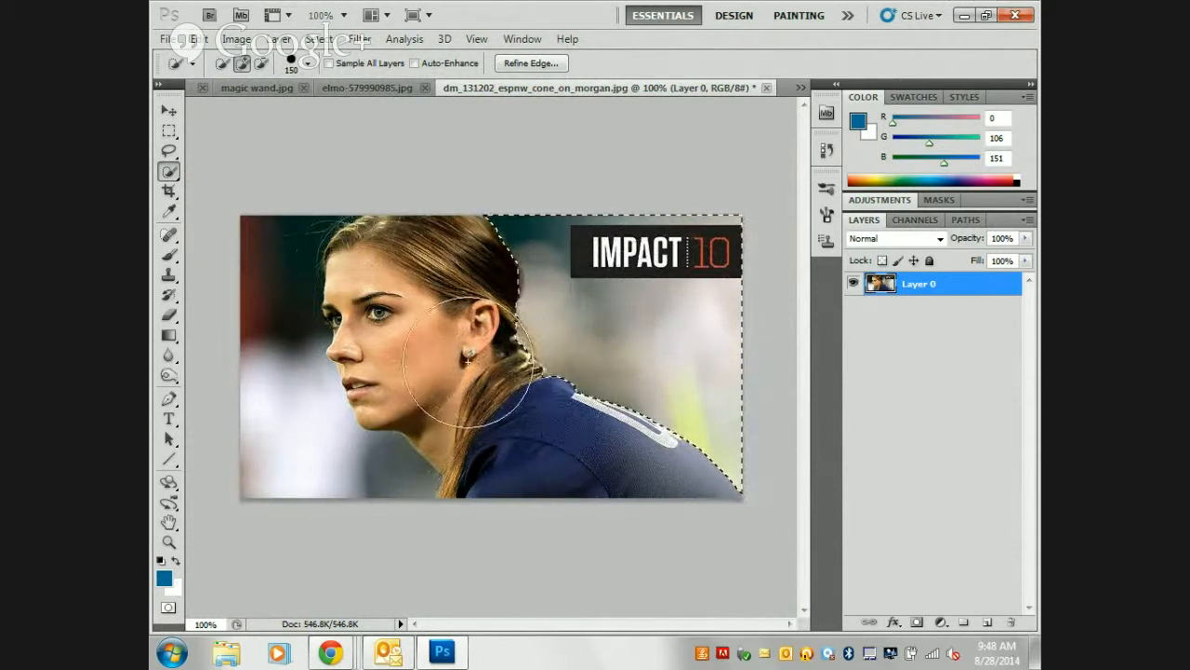
- Vary the Quick Selection brush size and reduce it to 9 px
{"action": "key", "text": "bracketleft"}
{"action": "key", "text": "bracketleft"}
{"action": "key", "text": "bracketleft"}
{"action": "key", "text": "bracketleft"}
{"action": "key", "text": "bracketleft"}
{"action": "key", "text": "bracketleft"}
{"action": "key", "text": "bracketleft"}
{"action": "key", "text": "bracketleft"}
{"action": "key", "text": "bracketleft"}
{"action": "key", "text": "bracketleft"}
{"action": "key", "text": "bracketleft"}
{"action": "key", "text": "bracketleft"}
{"action": "key", "text": "bracketleft"}
{"action": "key", "text": "bracketleft"}
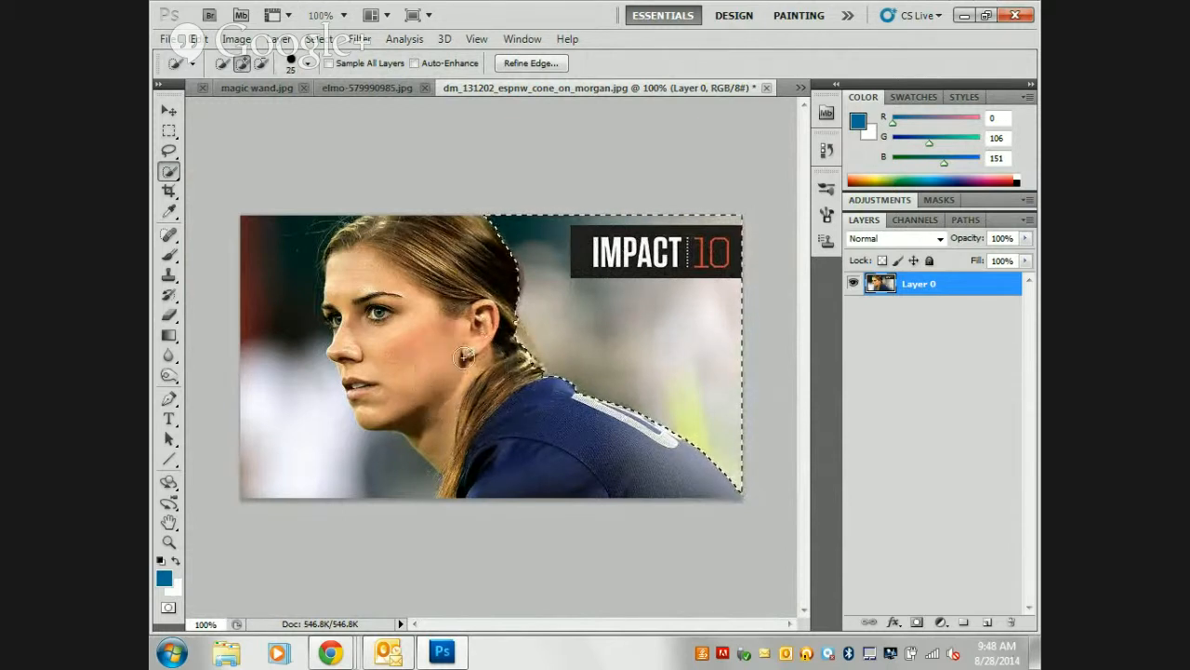
{"action": "key", "text": "bracketright"}
{"action": "key", "text": "bracketright"}
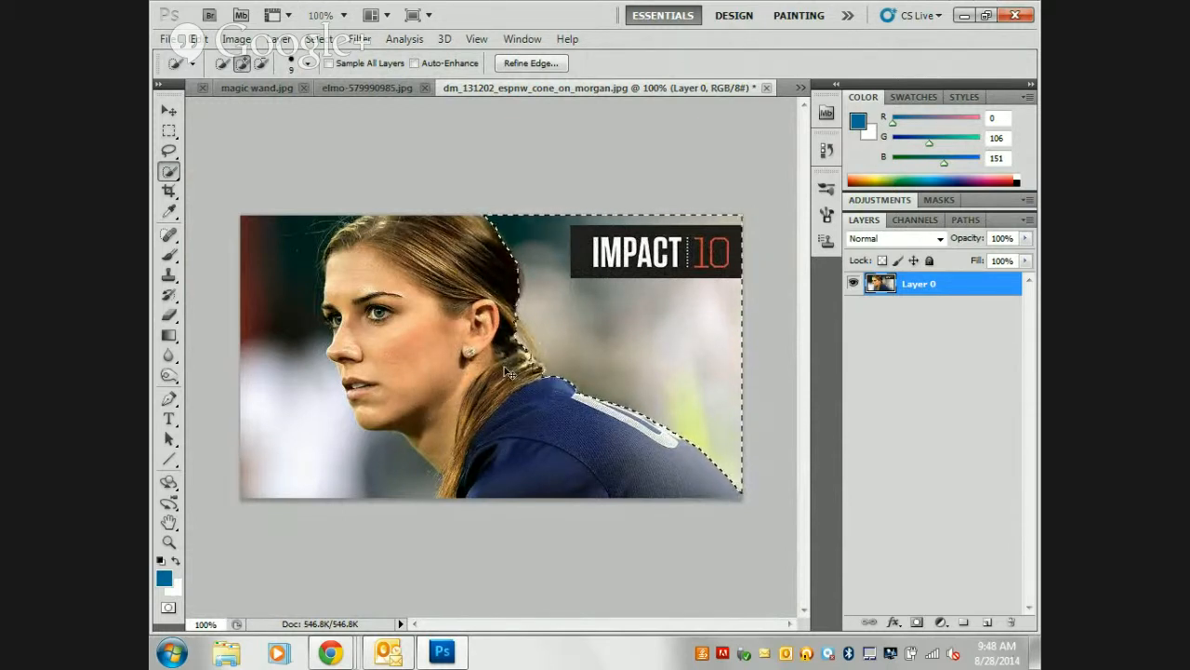
- Subtract the loose hair strands behind the player's ear and neck from the background selection
{"action": "scroll", "coordinate": [507, 370], "scroll_direction": "up", "scroll_amount": 4}
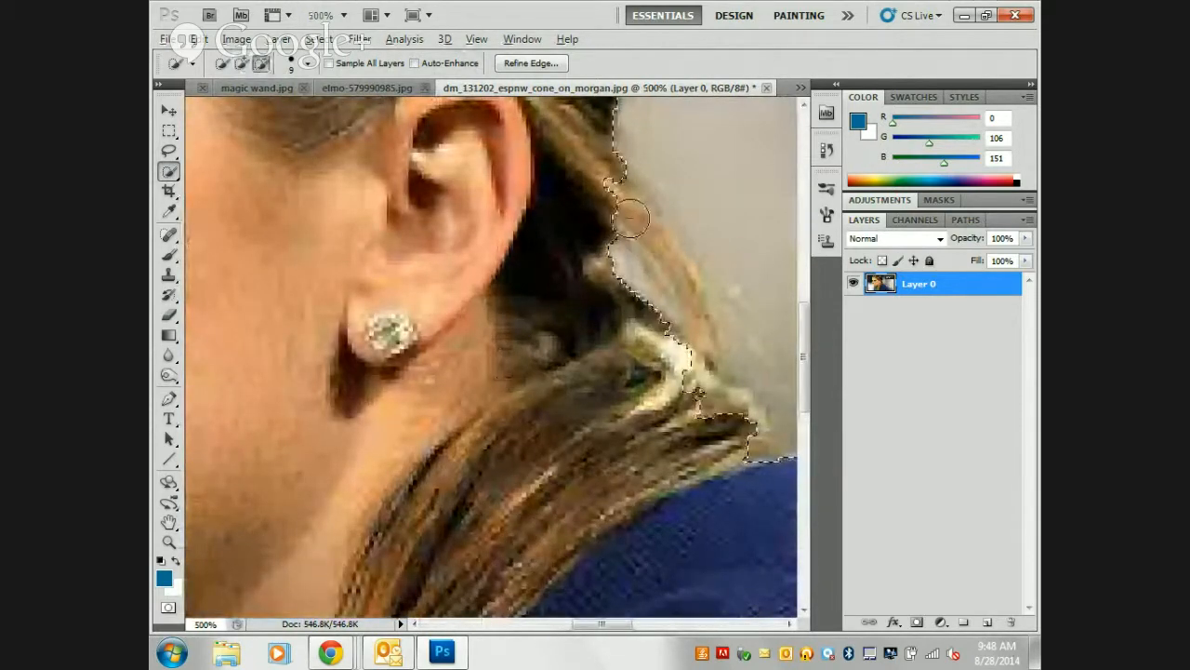
{"action": "left_click", "coordinate": [622, 201], "text": "alt"}
{"action": "mouse_move", "coordinate": [622, 201]}
{"action": "left_mouse_down"}
{"action": "mouse_move", "coordinate": [679, 276]}
{"action": "mouse_move", "coordinate": [699, 342]}
{"action": "left_mouse_up"}
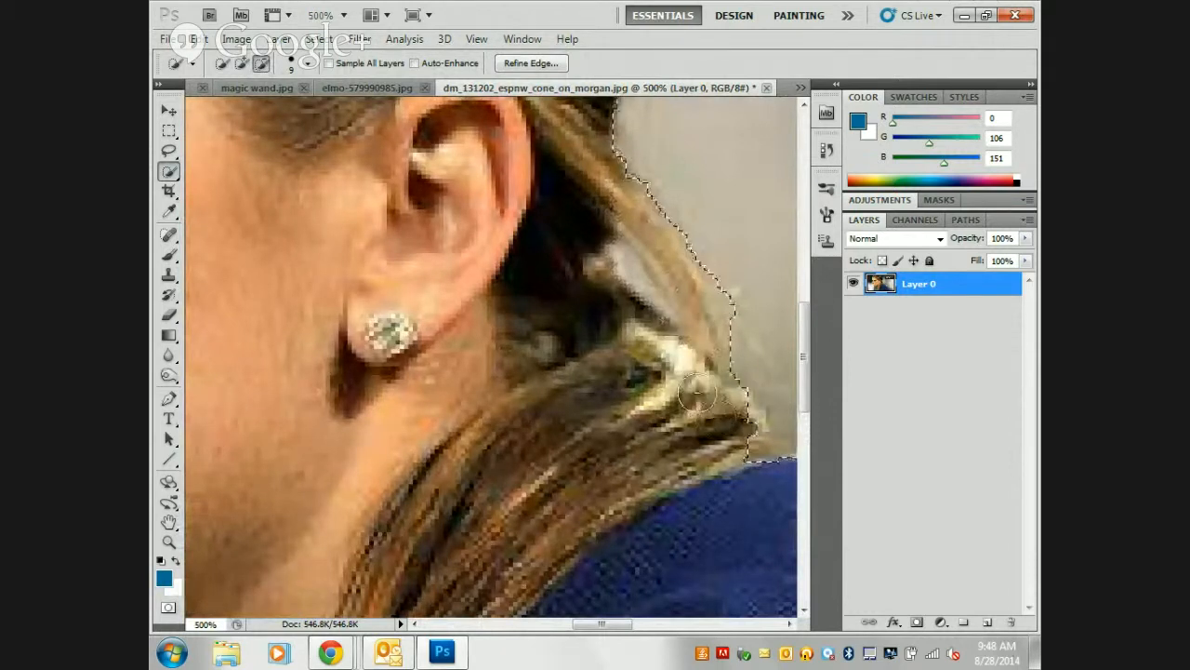
{"action": "scroll", "coordinate": [614, 339], "scroll_direction": "up", "scroll_amount": 2}
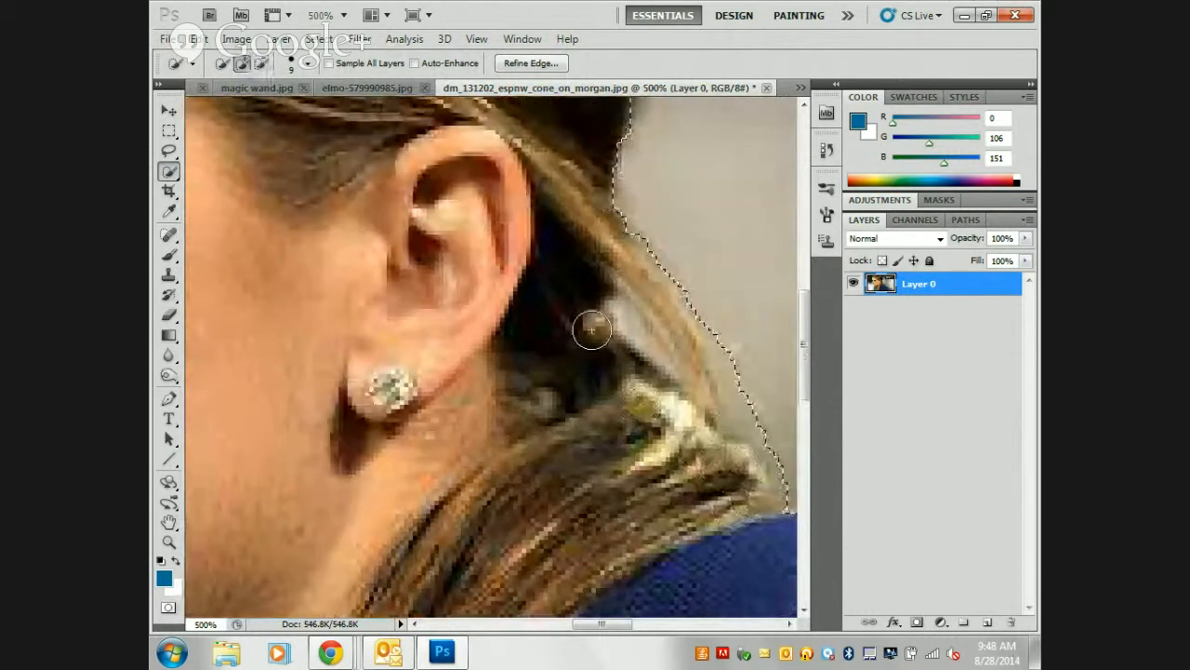
{"action": "scroll", "coordinate": [595, 332], "scroll_direction": "down", "scroll_amount": 5}
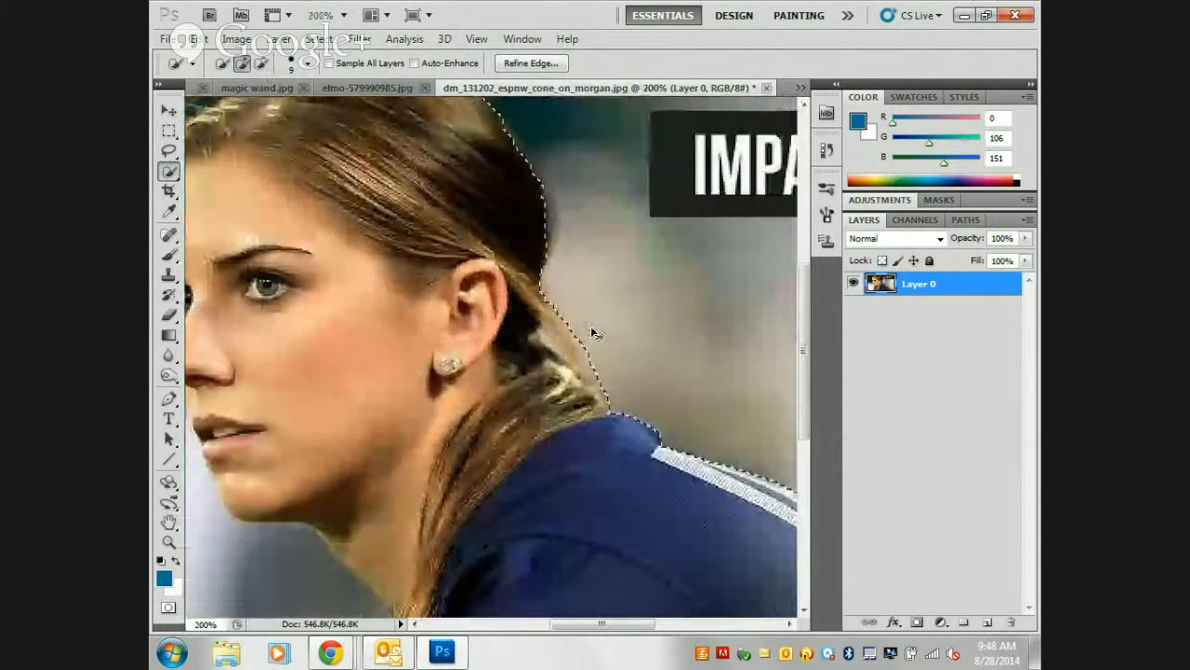
{"action": "scroll", "coordinate": [592, 327], "scroll_direction": "up", "scroll_amount": 1}
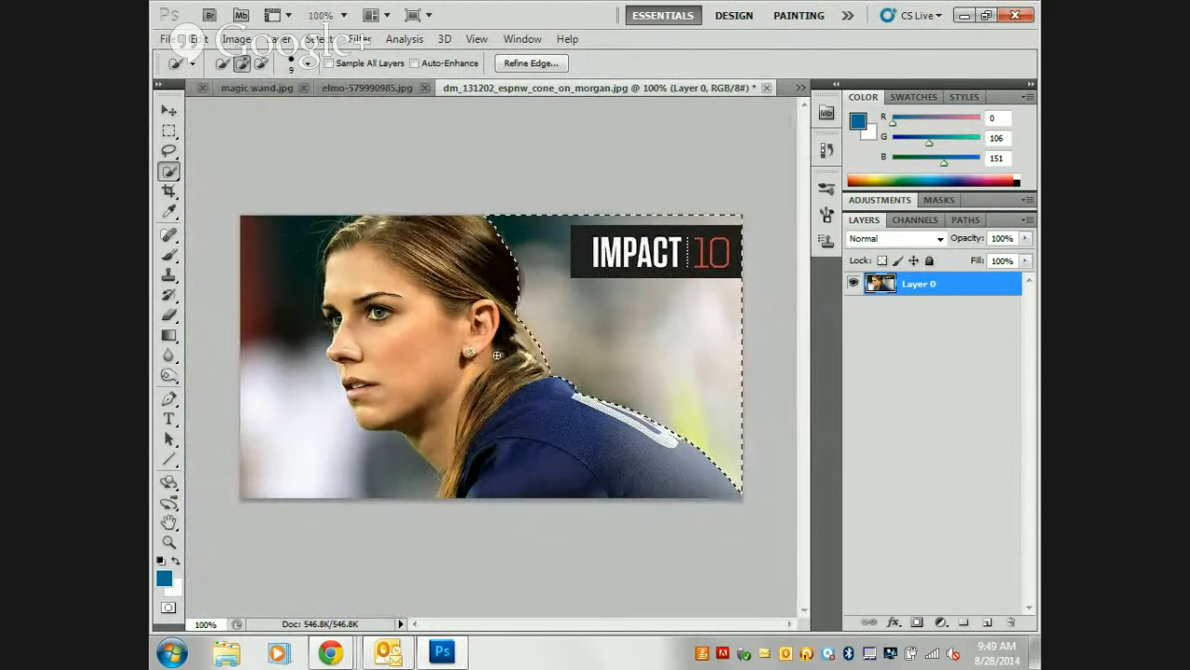
- Enlarge the Quick Selection brush to 80 px
{"action": "key", "text": "bracketright"}
{"action": "key", "text": "bracketright"}
{"action": "key", "text": "bracketright"}
{"action": "key", "text": "bracketright"}
{"action": "key", "text": "bracketright"}
{"action": "key", "text": "bracketright"}
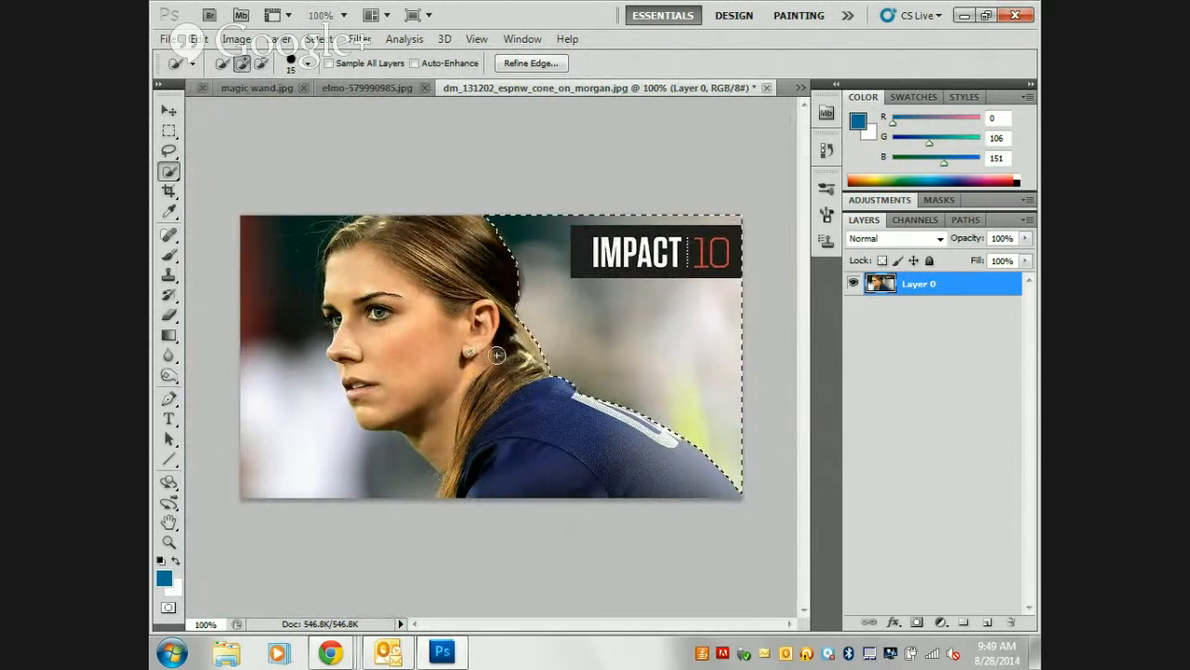
{"action": "key", "text": "bracketright"}
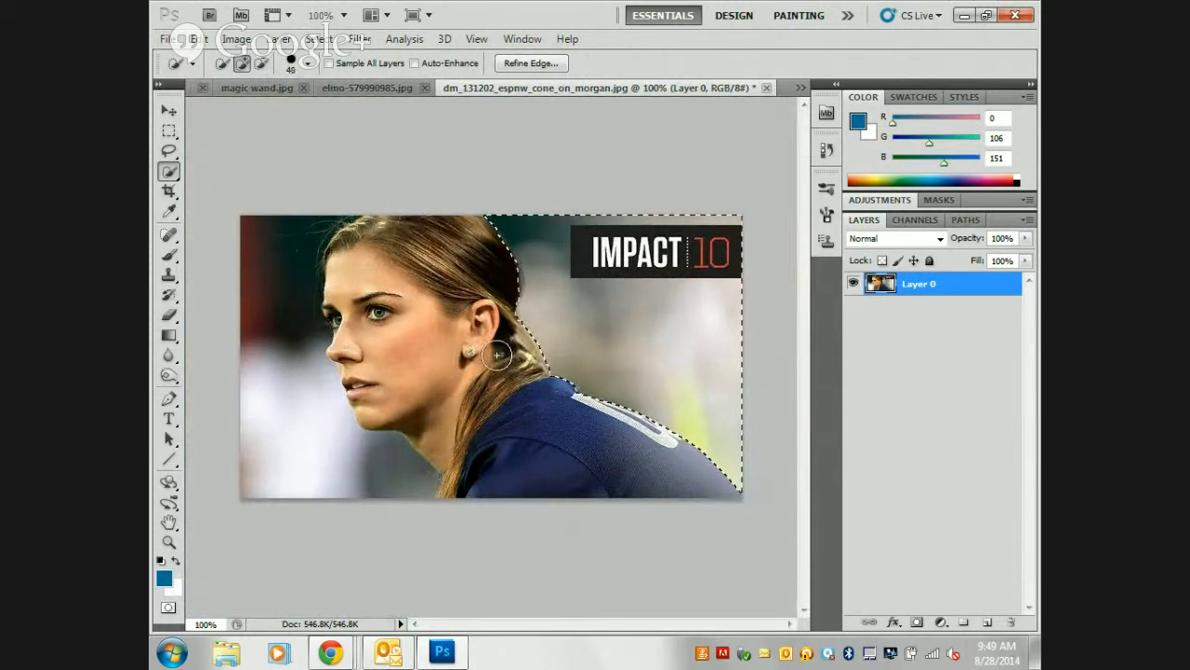
{"action": "key", "text": "bracketright"}
{"action": "key", "text": "bracketright"}
{"action": "key", "text": "bracketright"}
{"action": "key", "text": "bracketright"}
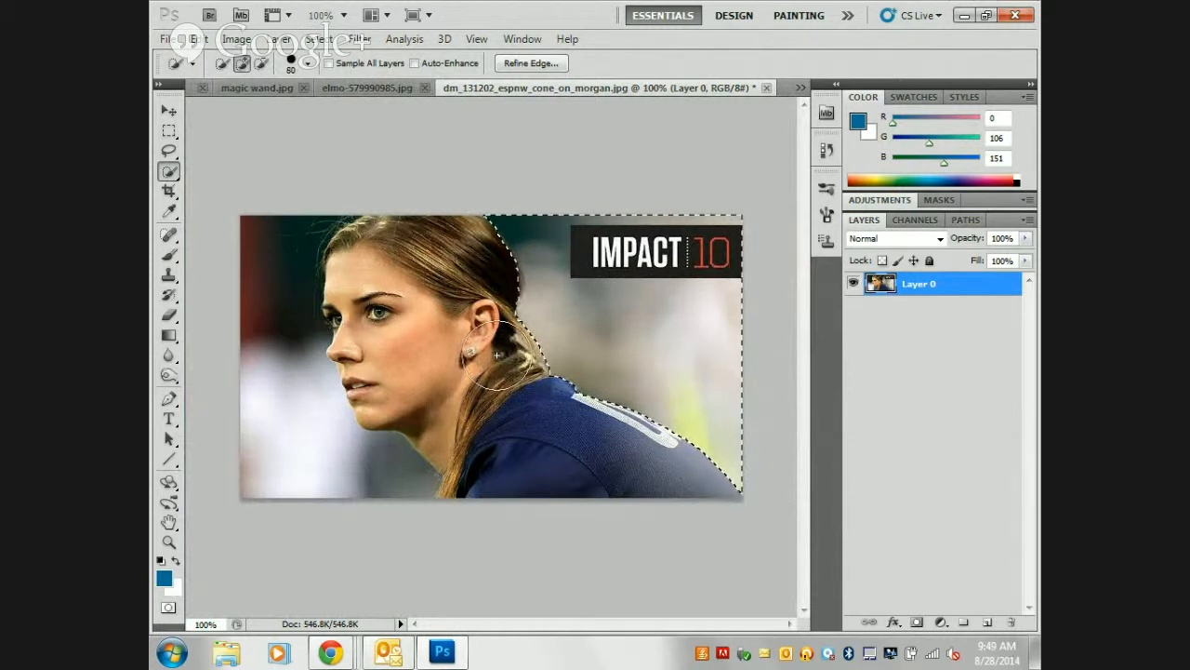
- Look through the available selection options, dismiss them and deselect the background
{"action": "right_click", "coordinate": [506, 308]}
{"action": "left_click", "coordinate": [424, 327]}
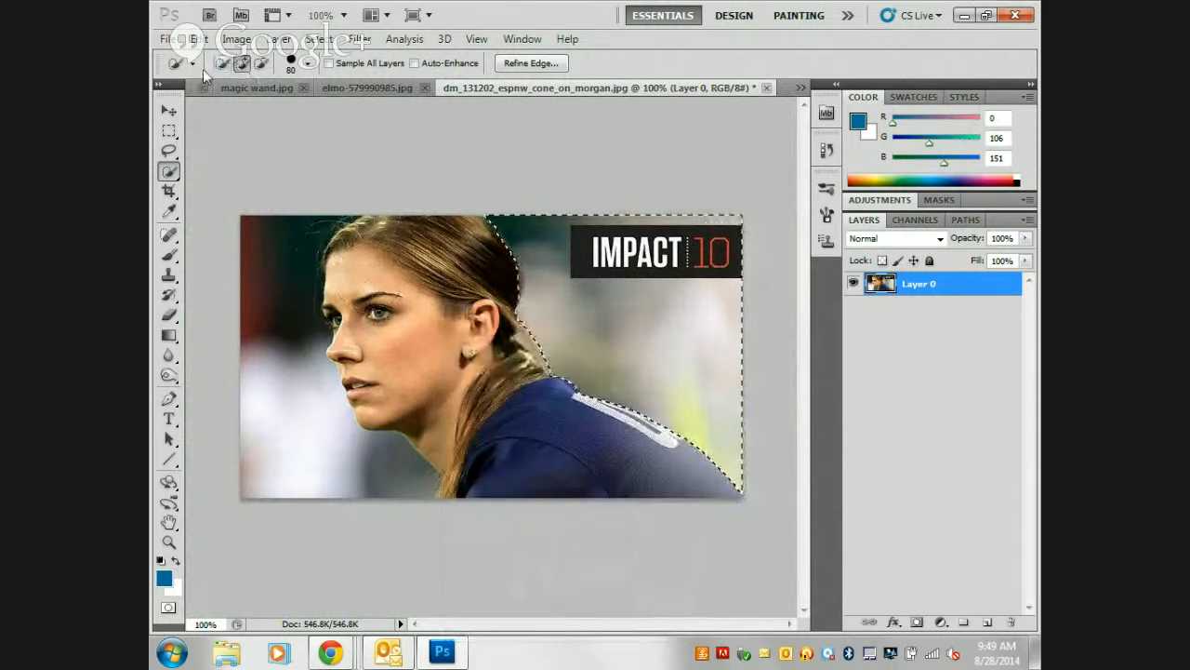
{"action": "left_click", "coordinate": [308, 62]}
{"action": "left_click", "coordinate": [308, 62]}
{"action": "right_click", "coordinate": [414, 283]}
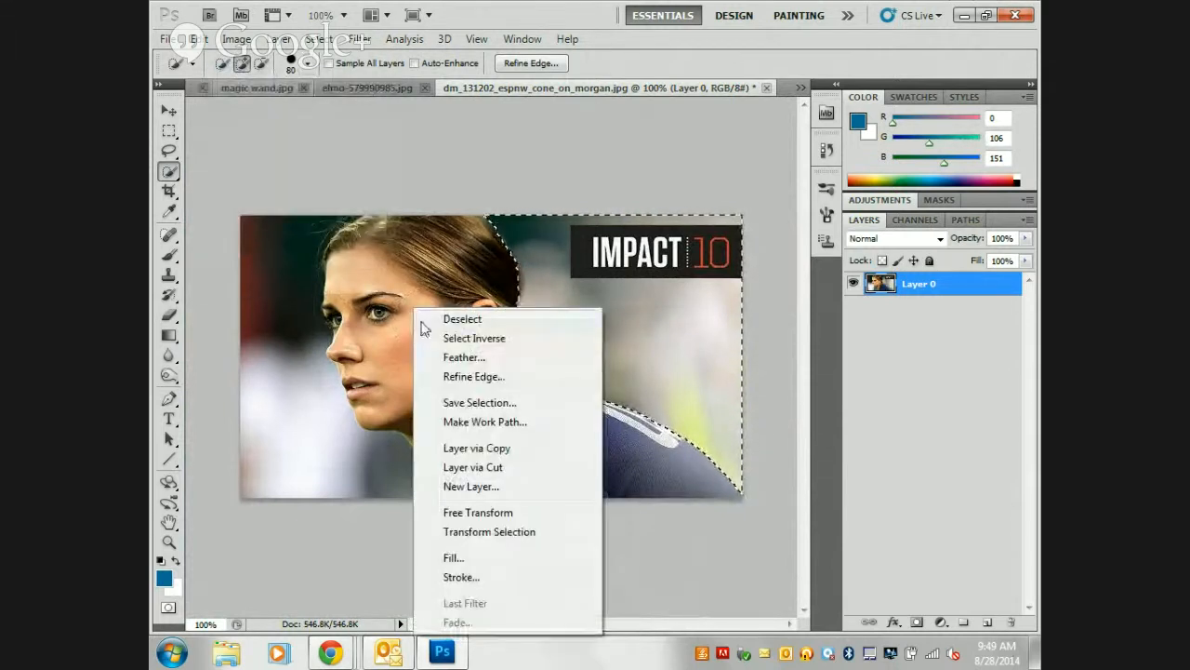
{"action": "left_click", "coordinate": [370, 331]}
{"action": "key", "text": "ctrl+d"}
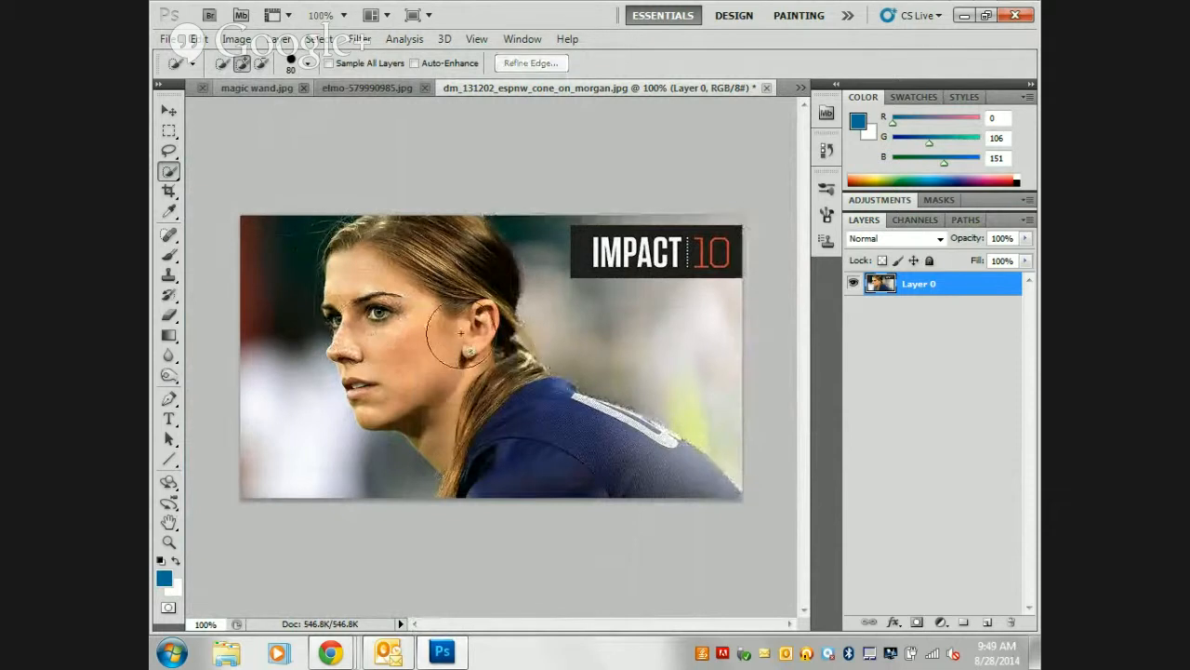
- Review the Quick Selection brush settings and select the background behind the player using the 80 px brush
{"action": "right_click", "coordinate": [461, 333]}
{"action": "right_click", "coordinate": [551, 333]}
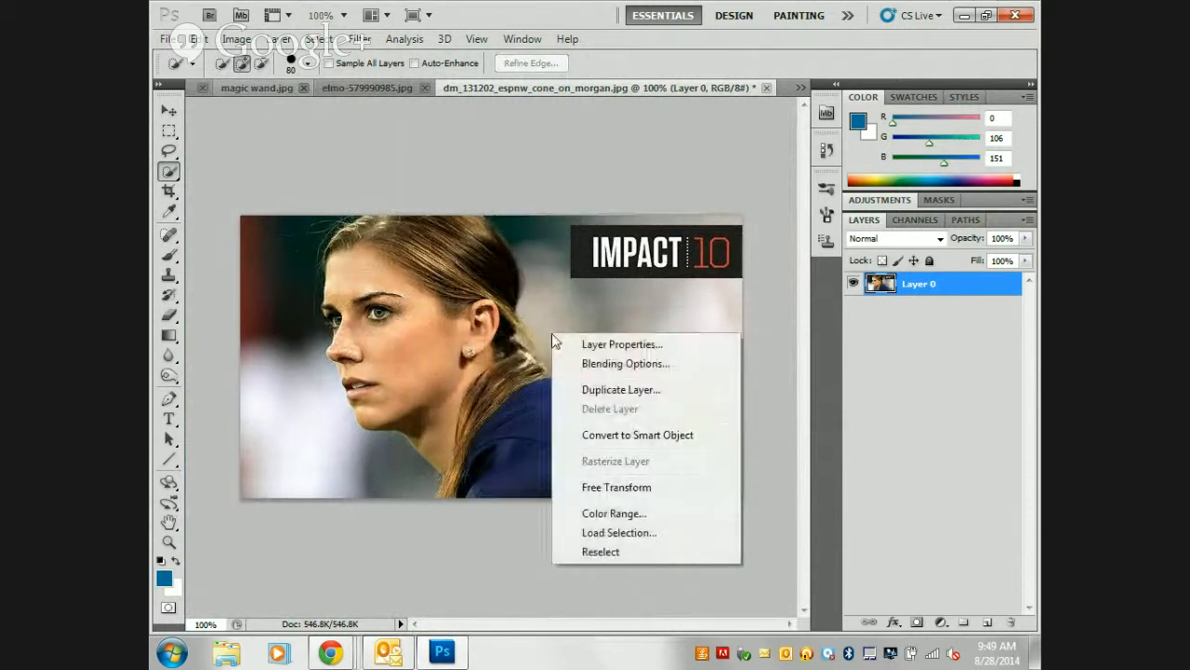
{"action": "left_click", "coordinate": [312, 69]}
{"action": "left_click", "coordinate": [312, 69]}
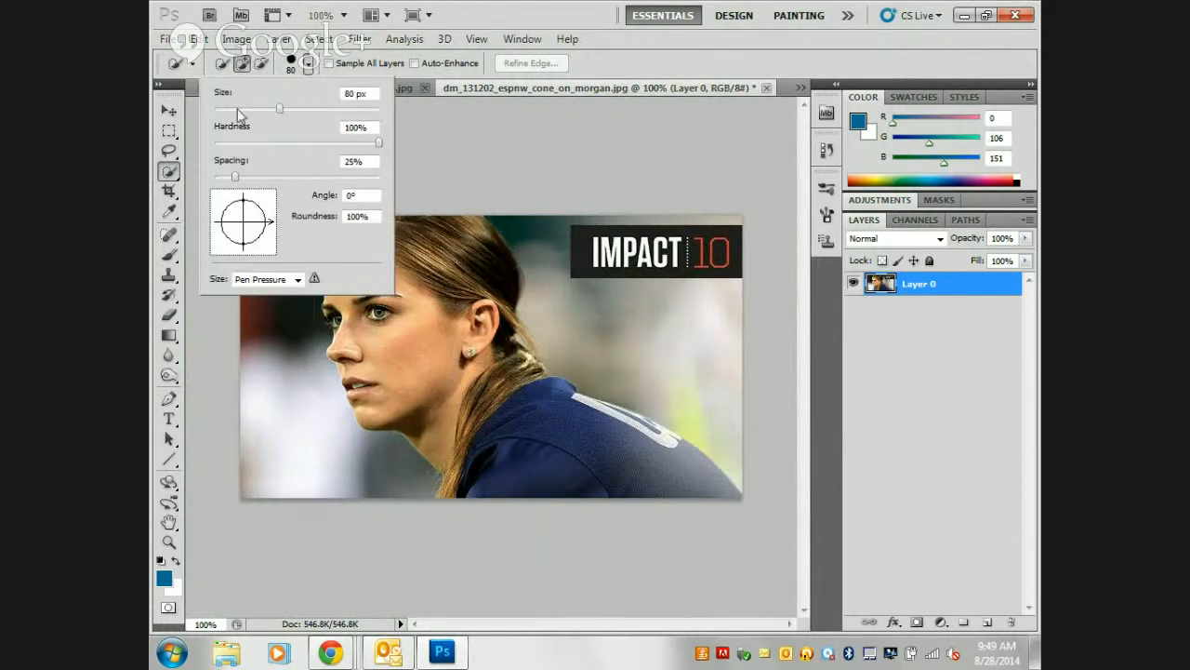
{"action": "left_click", "coordinate": [303, 71]}
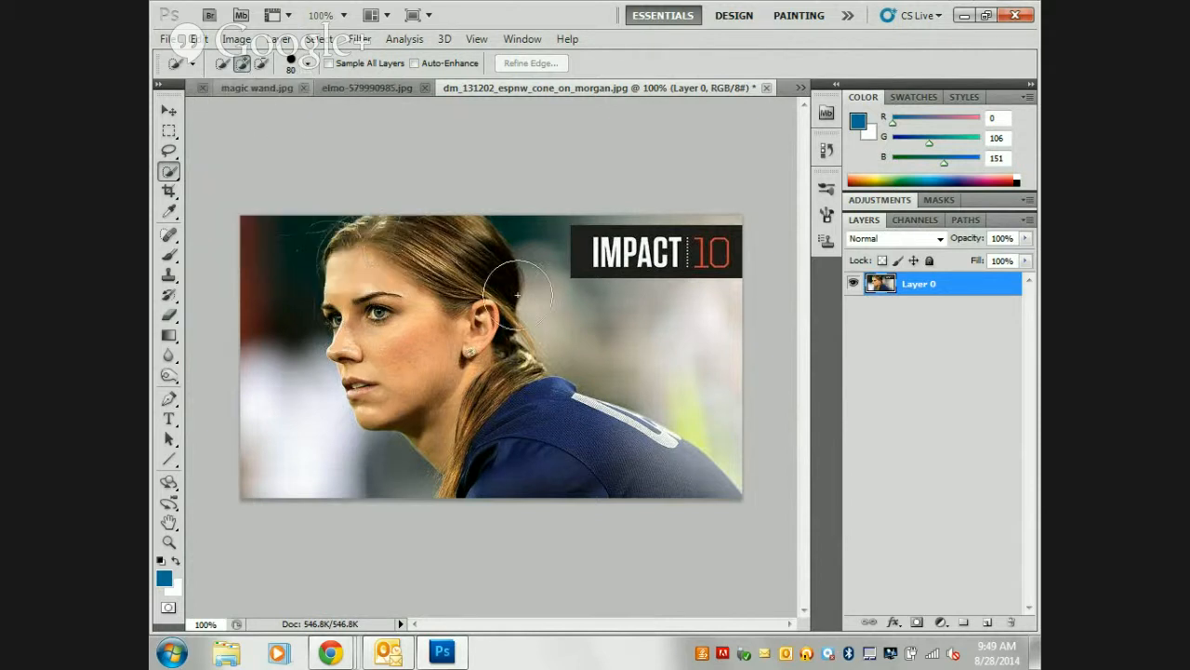
{"action": "mouse_move", "coordinate": [596, 312]}
{"action": "left_mouse_down"}
{"action": "mouse_move", "coordinate": [637, 318]}
{"action": "mouse_move", "coordinate": [623, 268]}
{"action": "mouse_move", "coordinate": [634, 278]}
{"action": "mouse_move", "coordinate": [706, 265]}
{"action": "mouse_move", "coordinate": [675, 310]}
{"action": "left_mouse_up"}
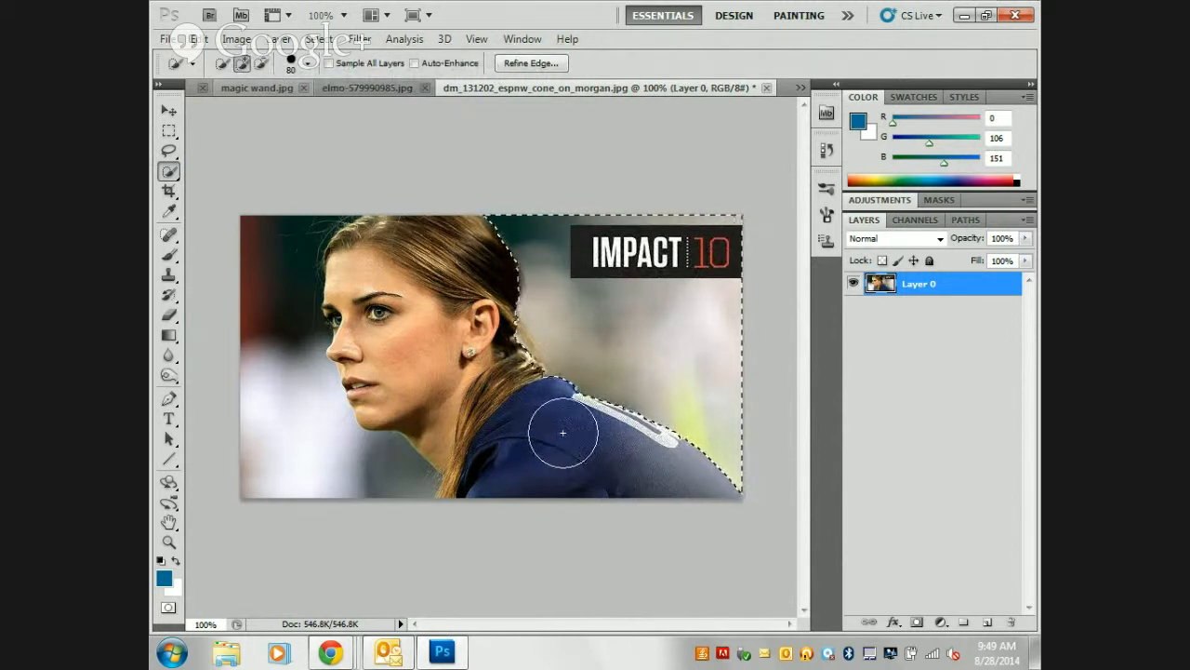
- Add the hair and neck area under the player's ear to the background selection, then subtract it again
{"action": "left_click", "coordinate": [492, 364]}
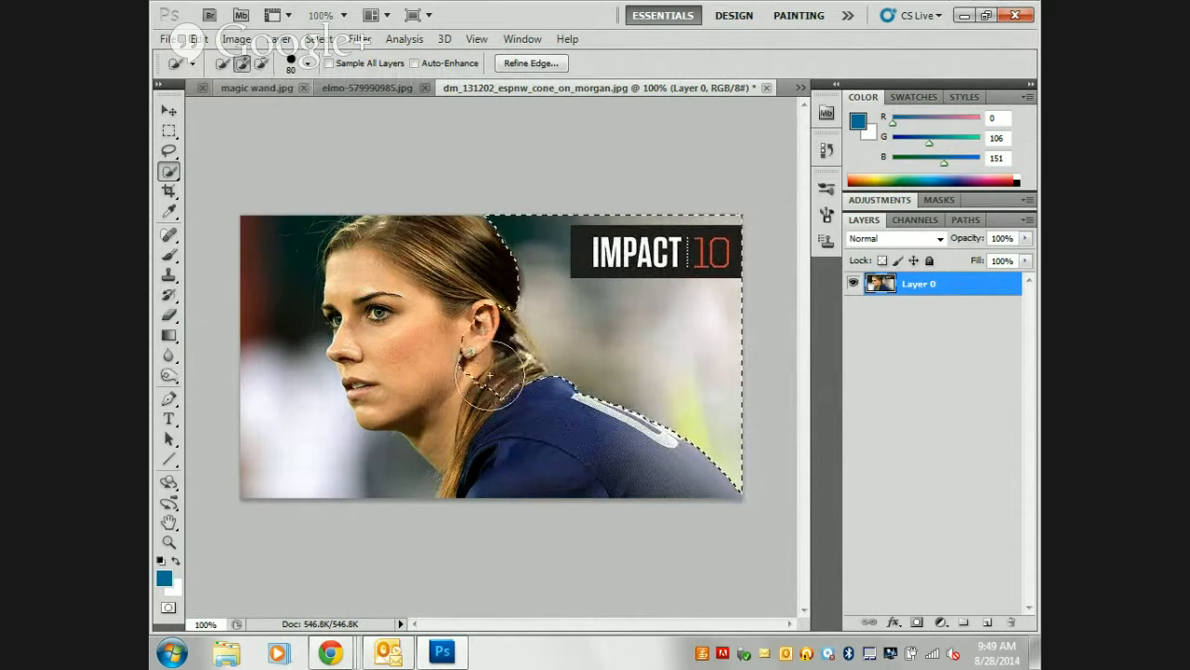
{"action": "left_click", "coordinate": [501, 376], "text": "alt"}
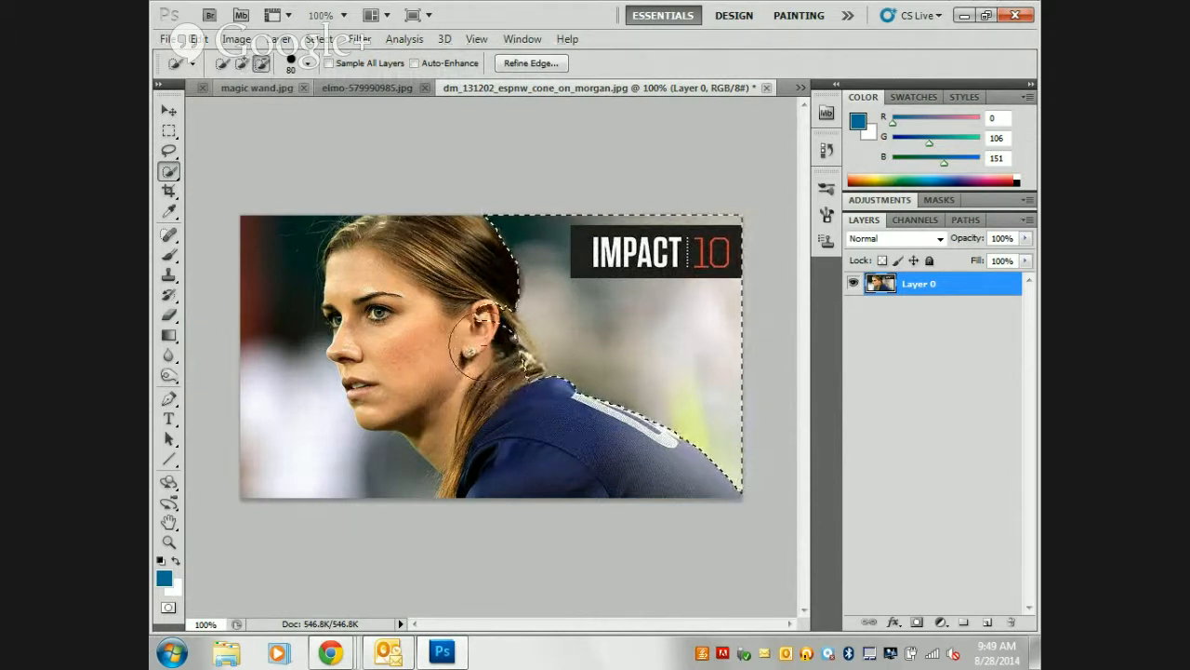
{"action": "left_click", "coordinate": [499, 361], "text": "alt"}
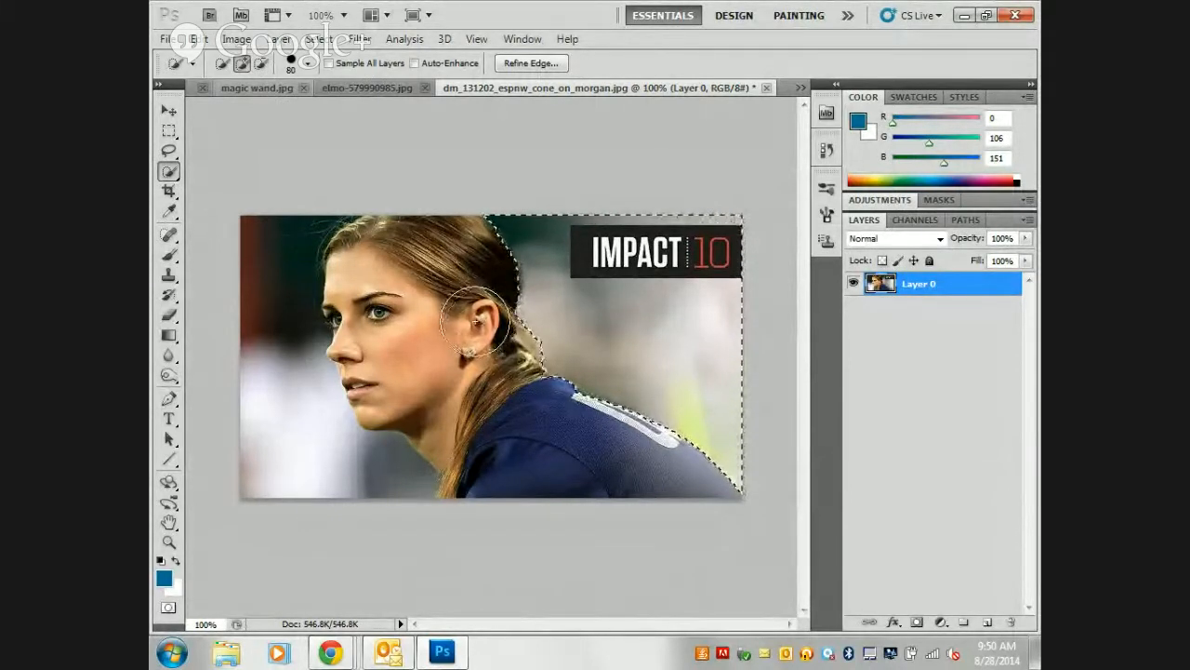
- Delete the selected background behind the player, then select and delete the background in front of her face
{"action": "key", "text": "Delete"}
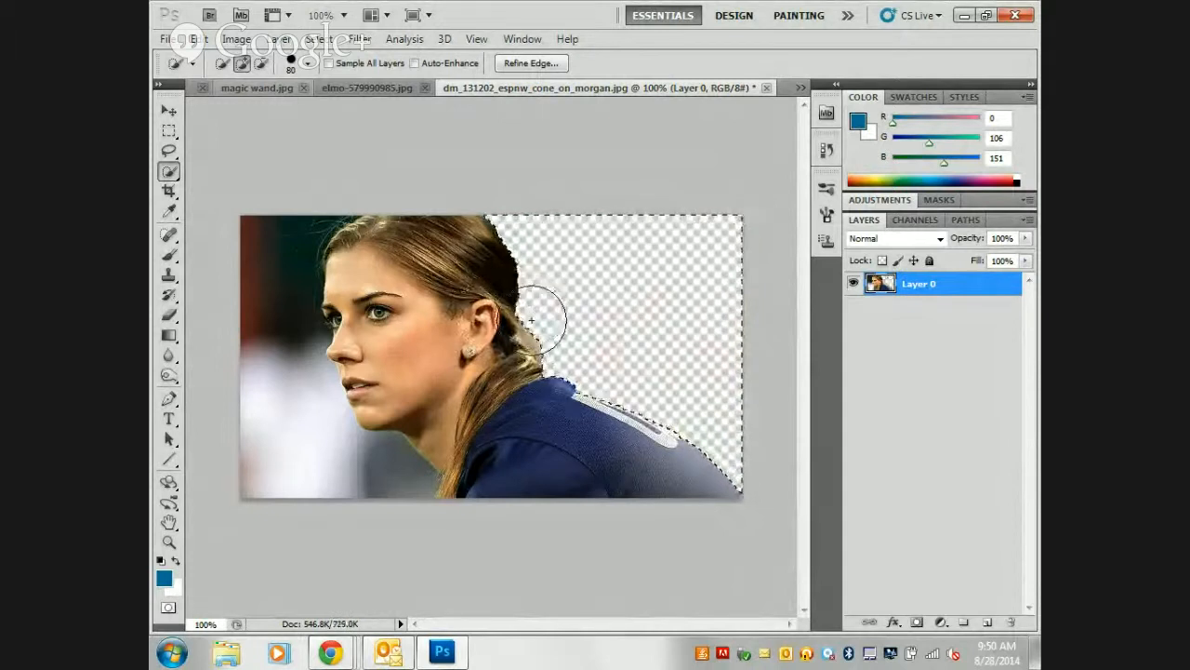
{"action": "key", "text": "ctrl+d"}
{"action": "mouse_move", "coordinate": [258, 250]}
{"action": "left_mouse_down"}
{"action": "mouse_move", "coordinate": [258, 382]}
{"action": "mouse_move", "coordinate": [277, 443]}
{"action": "mouse_move", "coordinate": [308, 456]}
{"action": "left_mouse_up"}
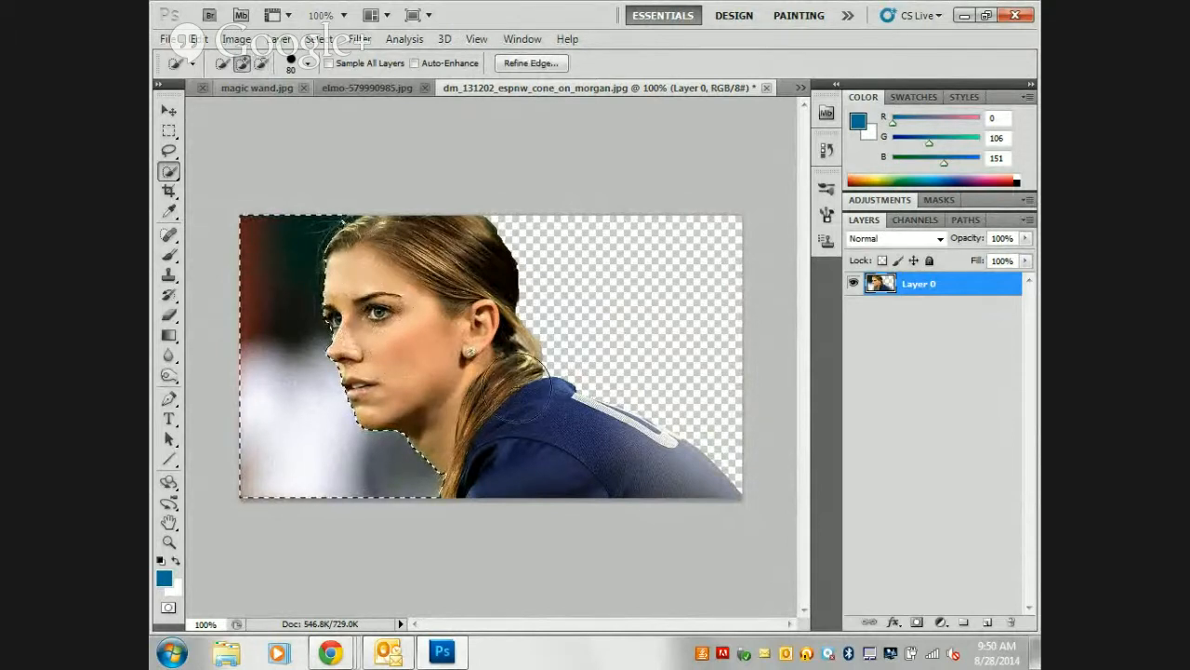
{"action": "key", "text": "Delete"}
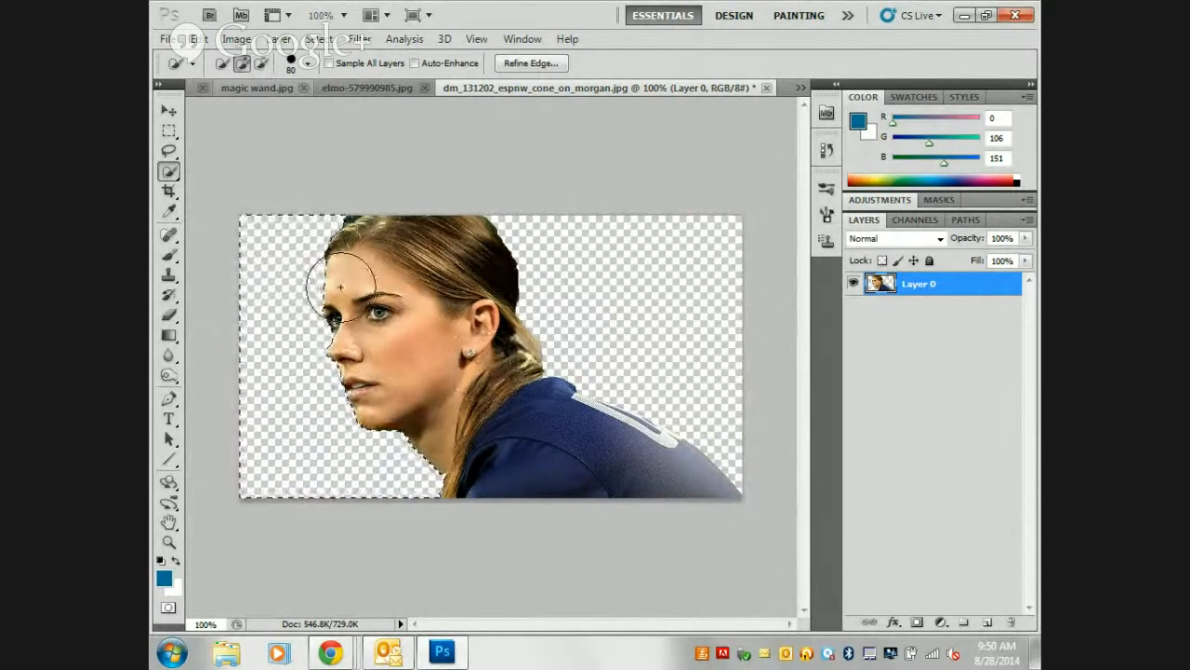
- Undo the background deletions on both sides of the player
{"action": "key", "text": "ctrl+z"}
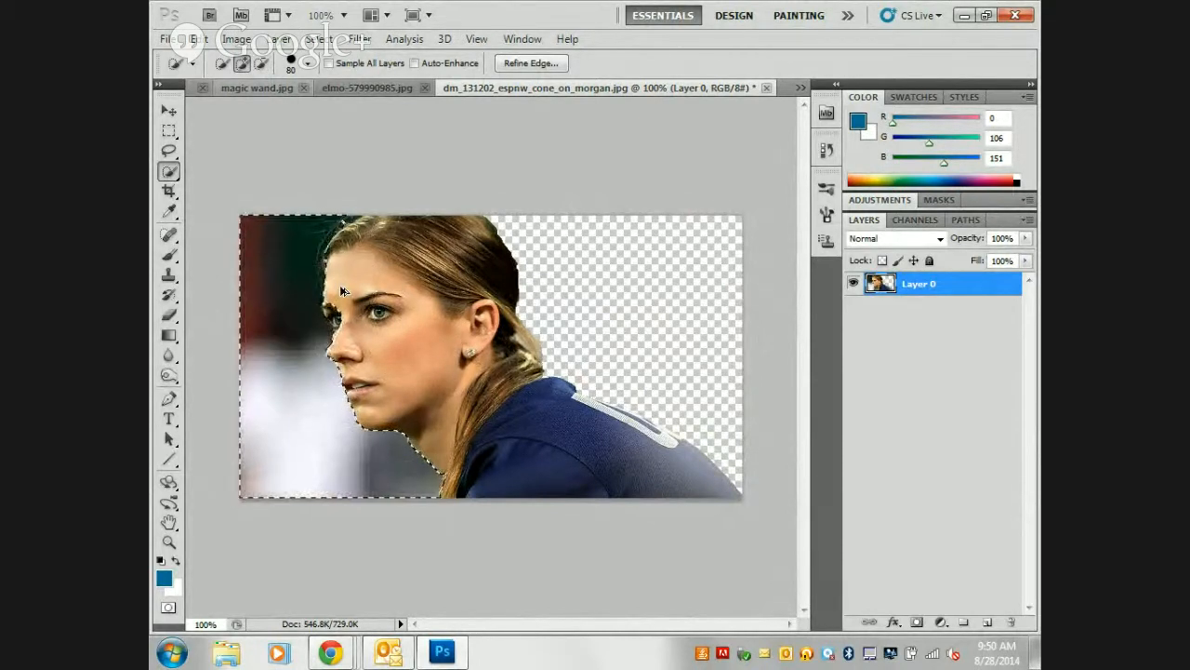
{"action": "key", "text": "ctrl+alt+z"}
{"action": "key", "text": "ctrl+alt+z"}
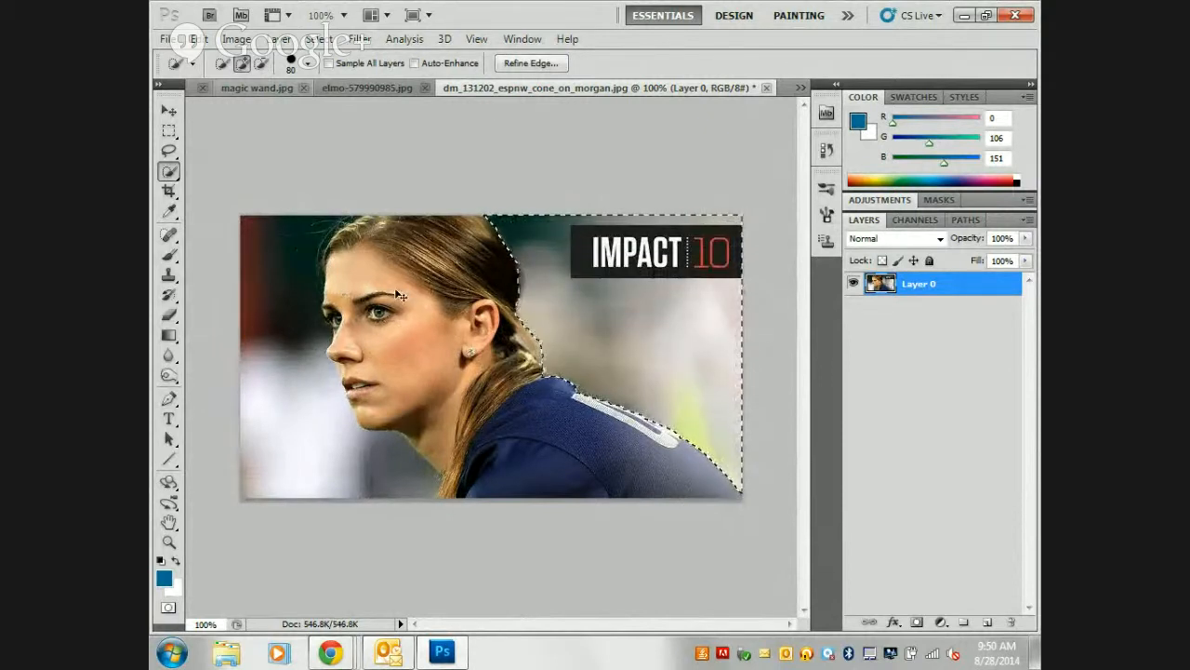
- Deselect the background and select the player's face, hair and jersey with Quick Selection
{"action": "key", "text": "ctrl+d"}
{"action": "mouse_move", "coordinate": [385, 277]}
{"action": "left_mouse_down"}
{"action": "mouse_move", "coordinate": [394, 273]}
{"action": "mouse_move", "coordinate": [362, 275]}
{"action": "mouse_move", "coordinate": [367, 335]}
{"action": "mouse_move", "coordinate": [382, 316]}
{"action": "mouse_move", "coordinate": [502, 450]}
{"action": "mouse_move", "coordinate": [521, 493]}
{"action": "mouse_move", "coordinate": [502, 498]}
{"action": "mouse_move", "coordinate": [638, 492]}
{"action": "mouse_move", "coordinate": [666, 474]}
{"action": "left_mouse_up"}
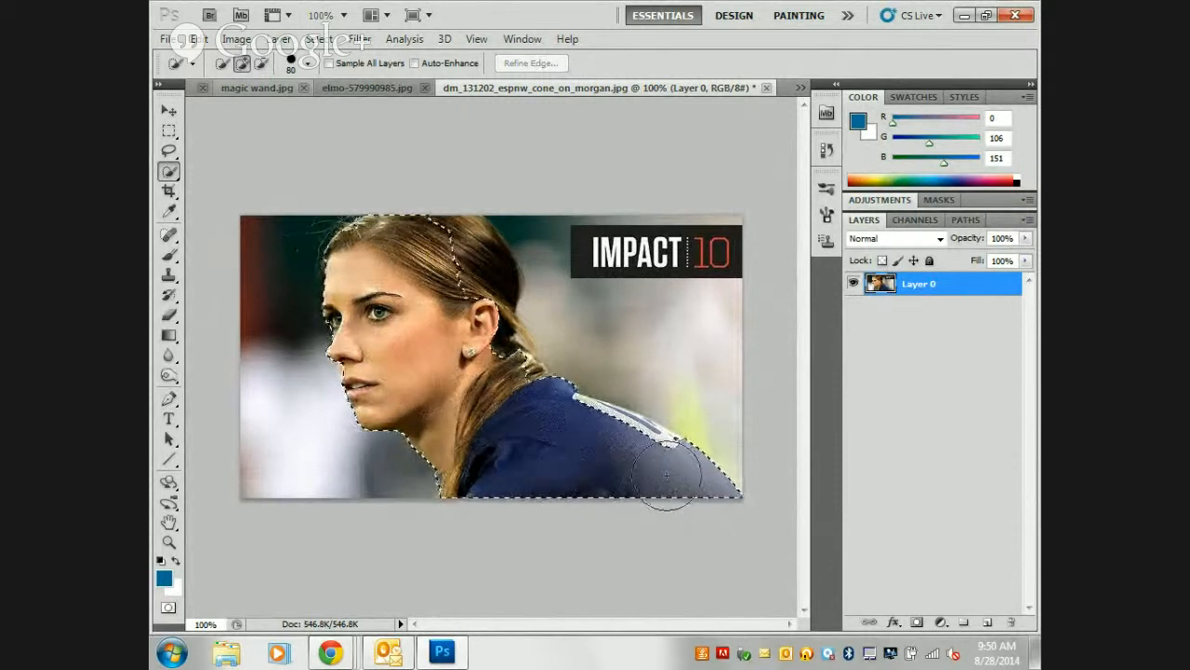
{"action": "left_click_drag", "start_coordinate": [446, 237], "coordinate": [484, 269]}
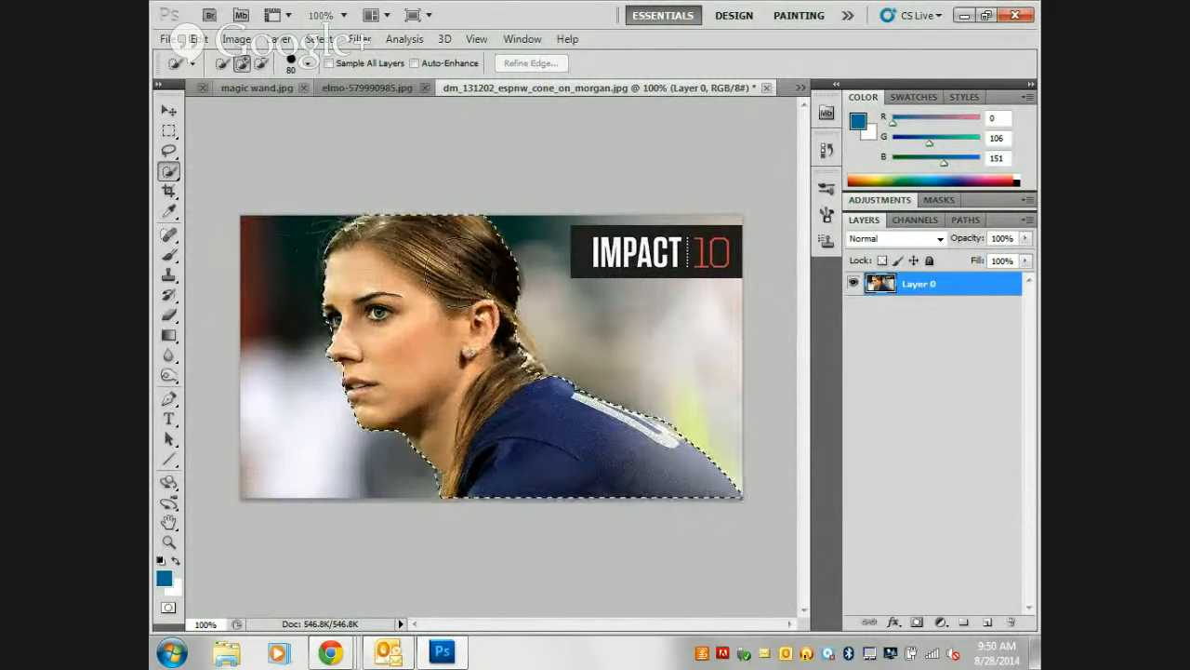
- Try to move the selected player with the Move tool, then deselect her and return to Quick Selection
{"action": "left_click", "coordinate": [169, 110]}
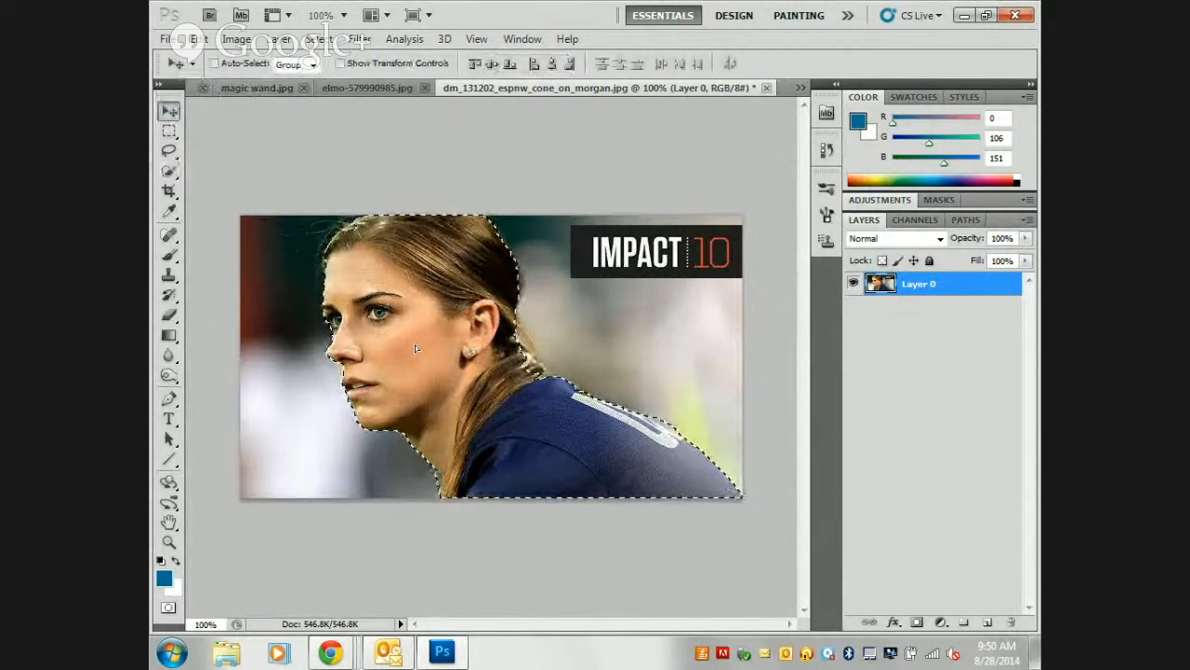
{"action": "mouse_move", "coordinate": [416, 349]}
{"action": "left_mouse_down"}
{"action": "mouse_move", "coordinate": [409, 325]}
{"action": "mouse_move", "coordinate": [275, 233]}
{"action": "mouse_move", "coordinate": [422, 354]}
{"action": "left_mouse_up"}
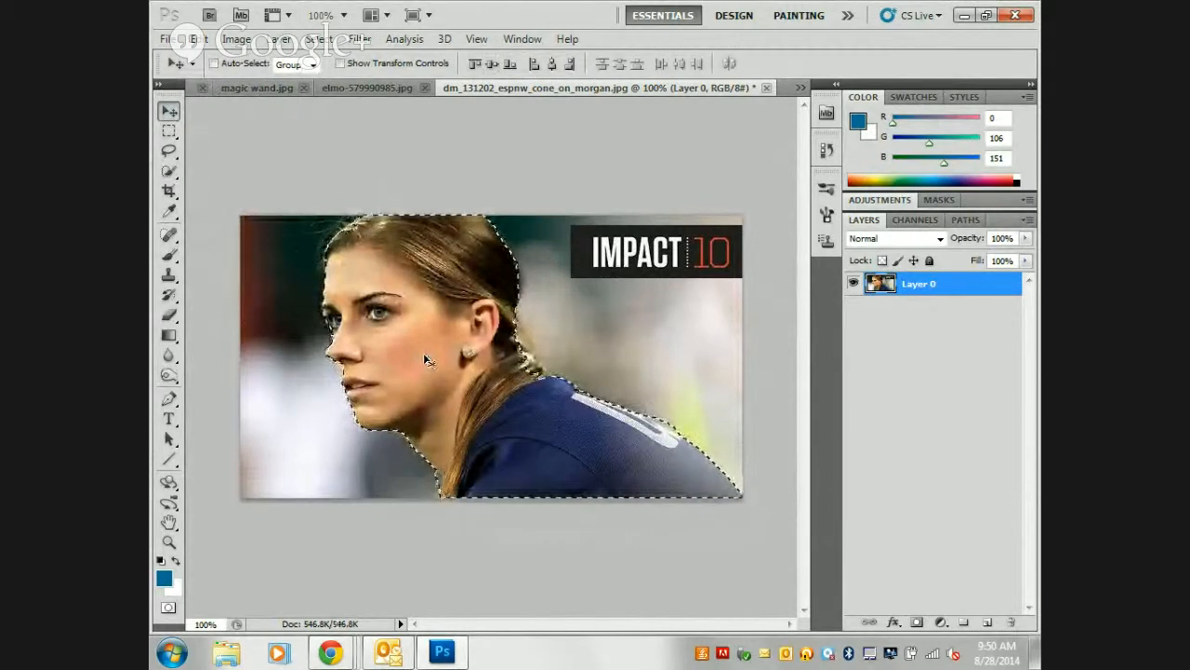
{"action": "key", "text": "ctrl+shift+s"}
{"action": "left_click", "coordinate": [777, 357]}
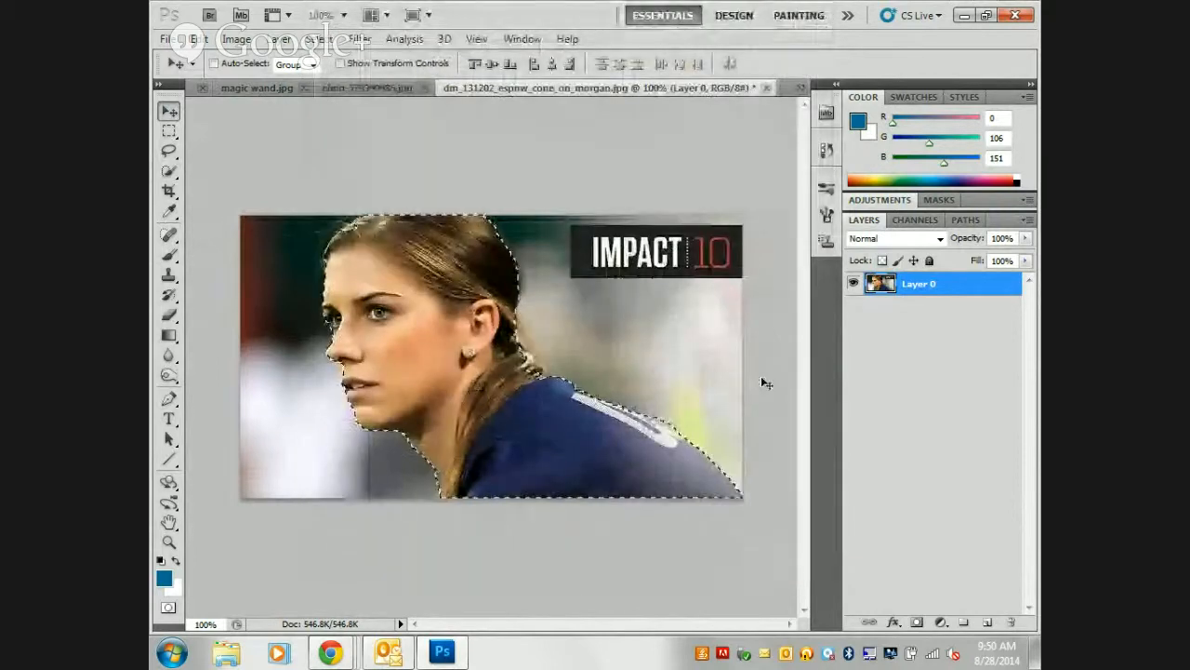
{"action": "key", "text": "ctrl+d"}
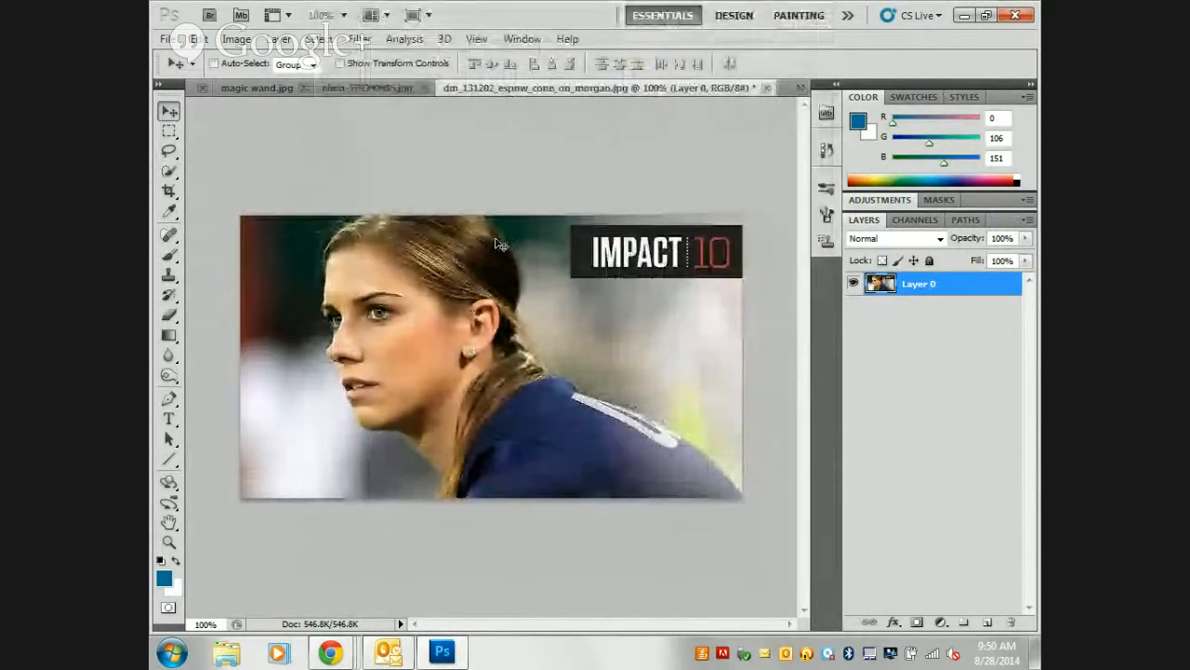
{"action": "left_click", "coordinate": [167, 169]}
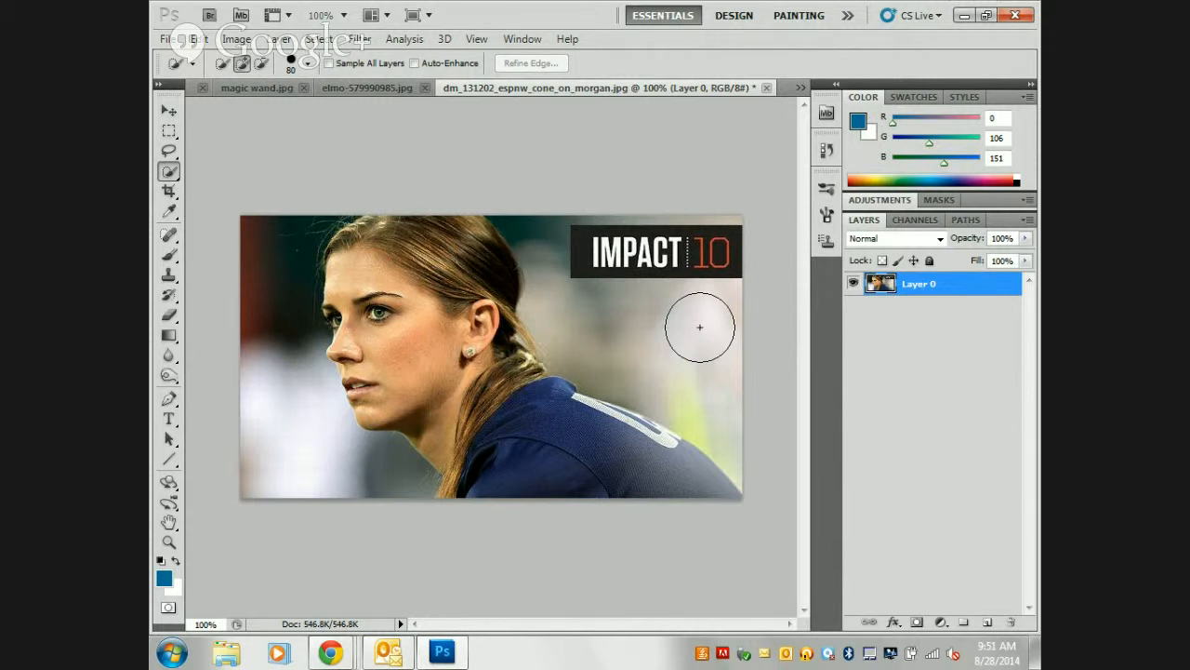
- Switch to Chrome and search Google for "soccer player"
{"action": "mouse_move", "coordinate": [330, 651]}
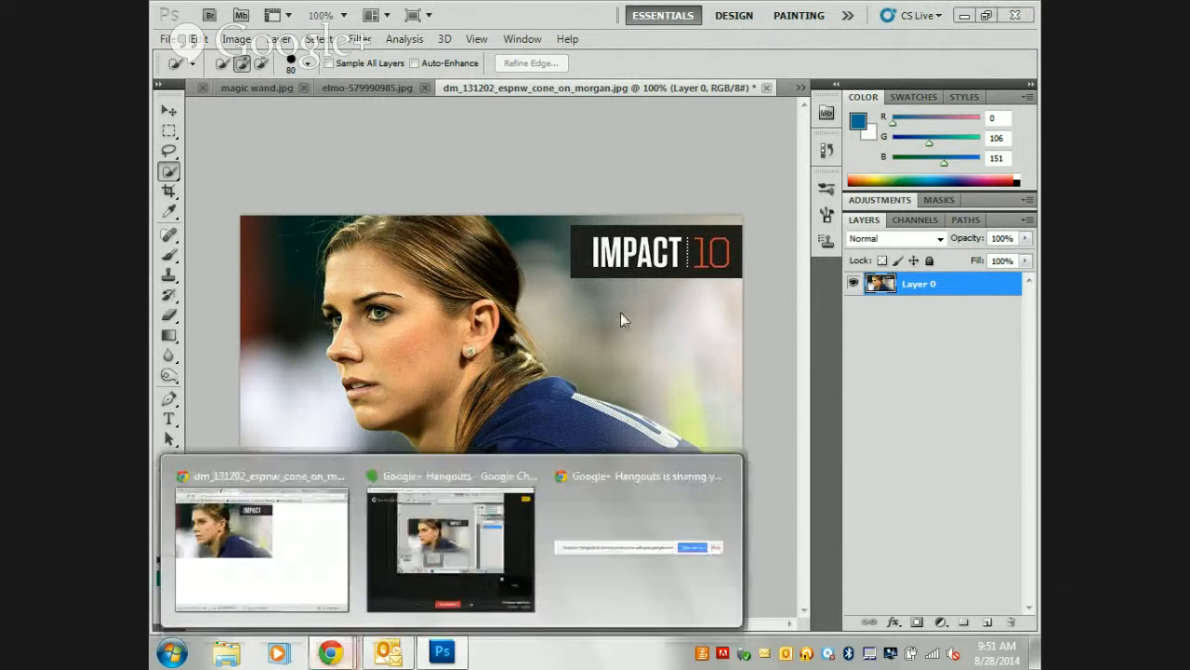
{"action": "left_click", "coordinate": [328, 521]}
{"action": "left_click", "coordinate": [437, 39]}
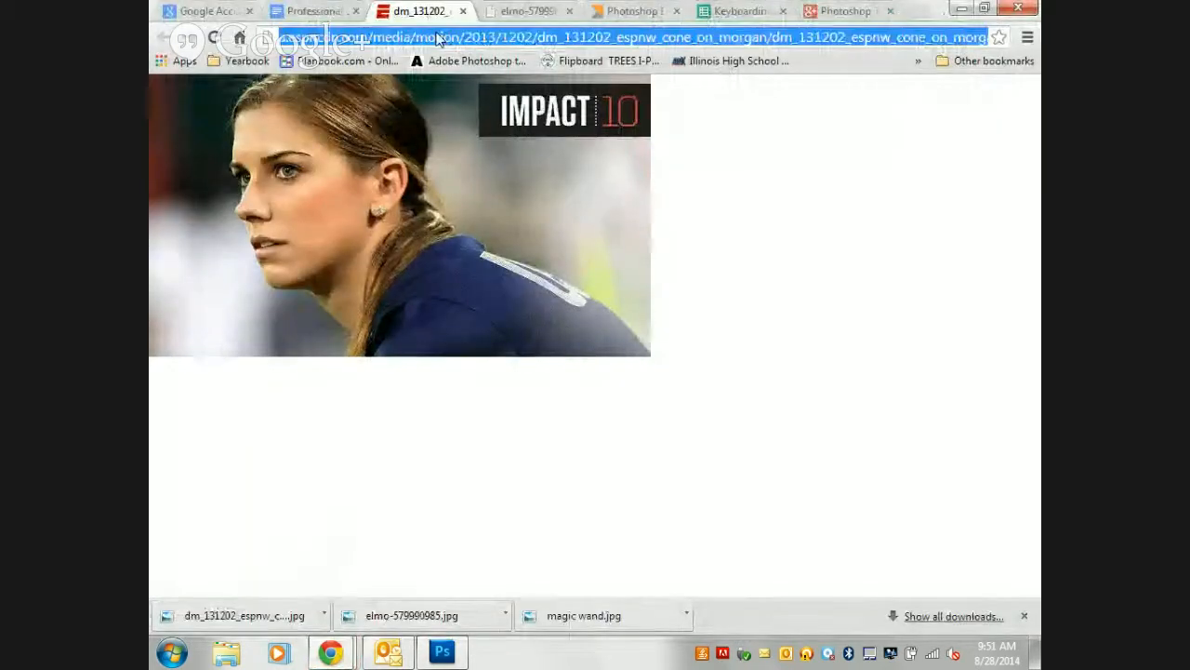
{"action": "type", "text": "google."}
{"action": "key", "text": "Return"}
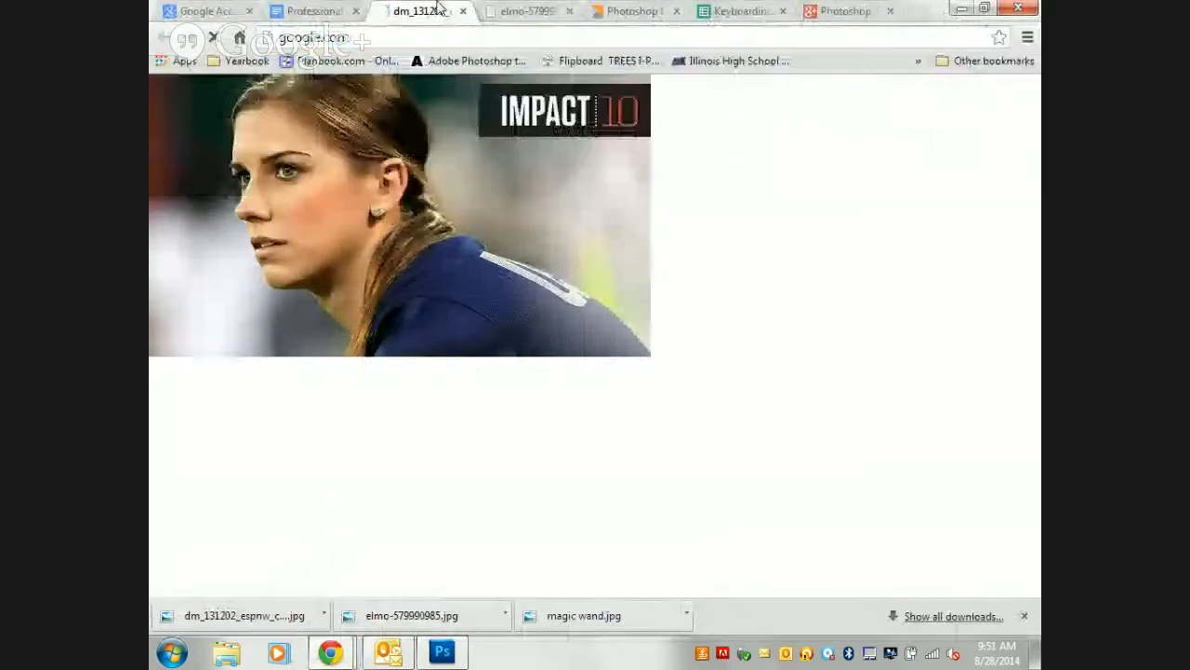
{"action": "type", "text": "soc"}
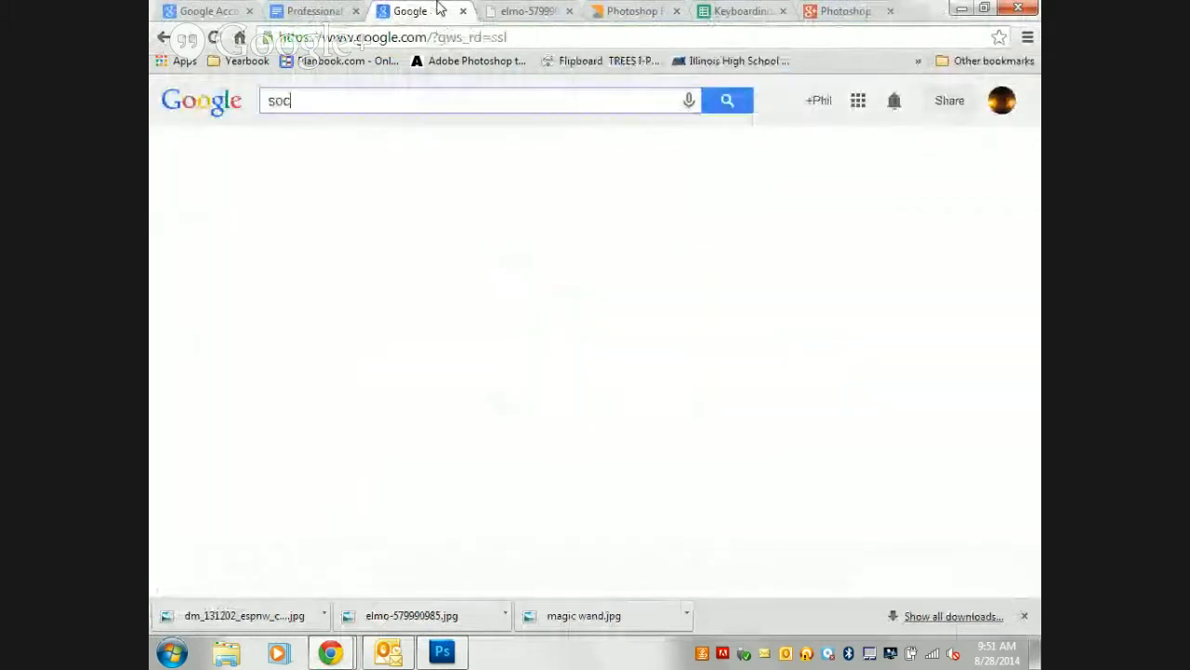
{"action": "type", "text": "cer player"}
{"action": "key", "text": "Return"}
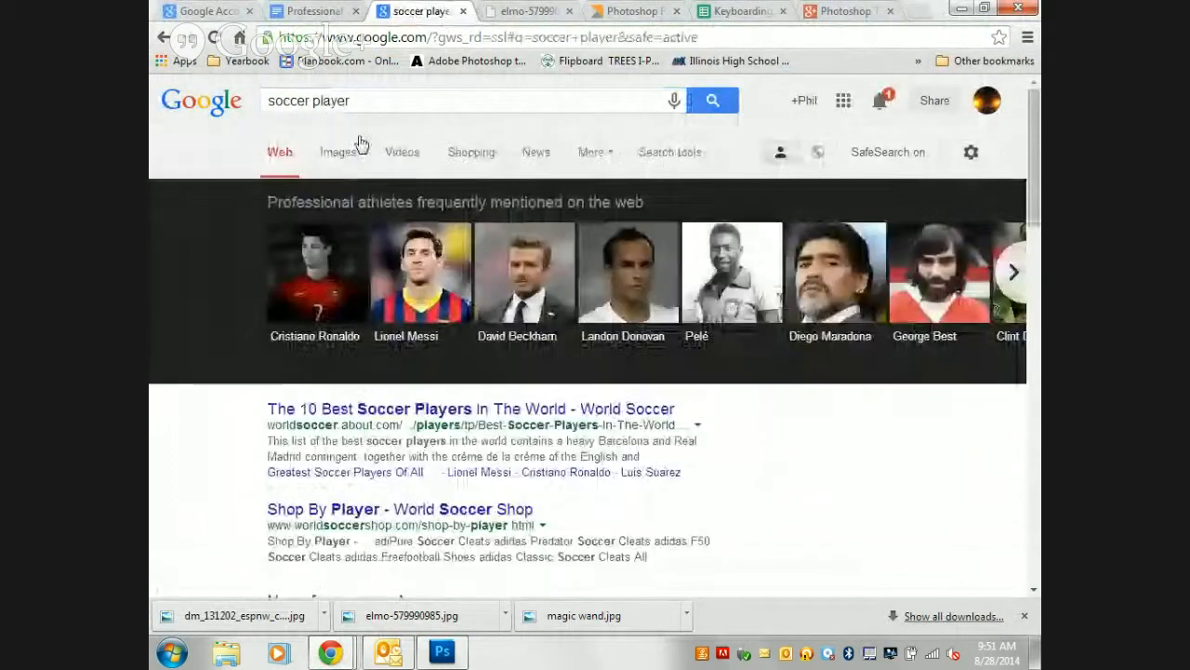
- Check the soccer player image results, then open the image results for Lionel Messi
{"action": "left_click", "coordinate": [337, 154]}
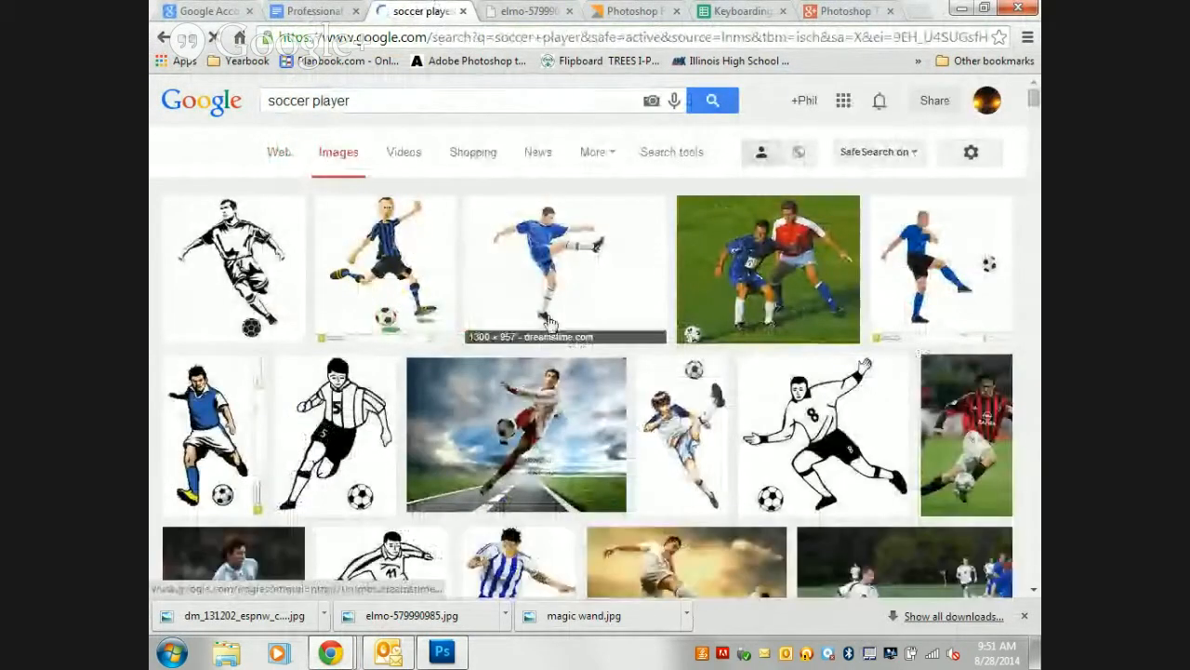
{"action": "left_click", "coordinate": [294, 158]}
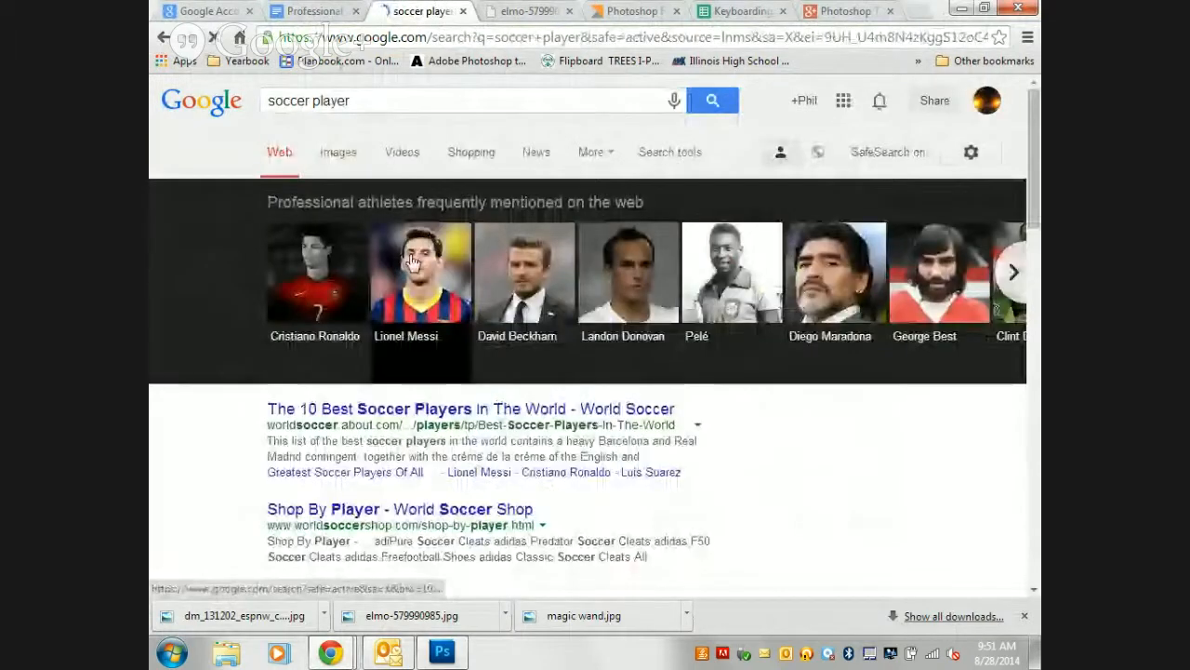
{"action": "left_click", "coordinate": [423, 275]}
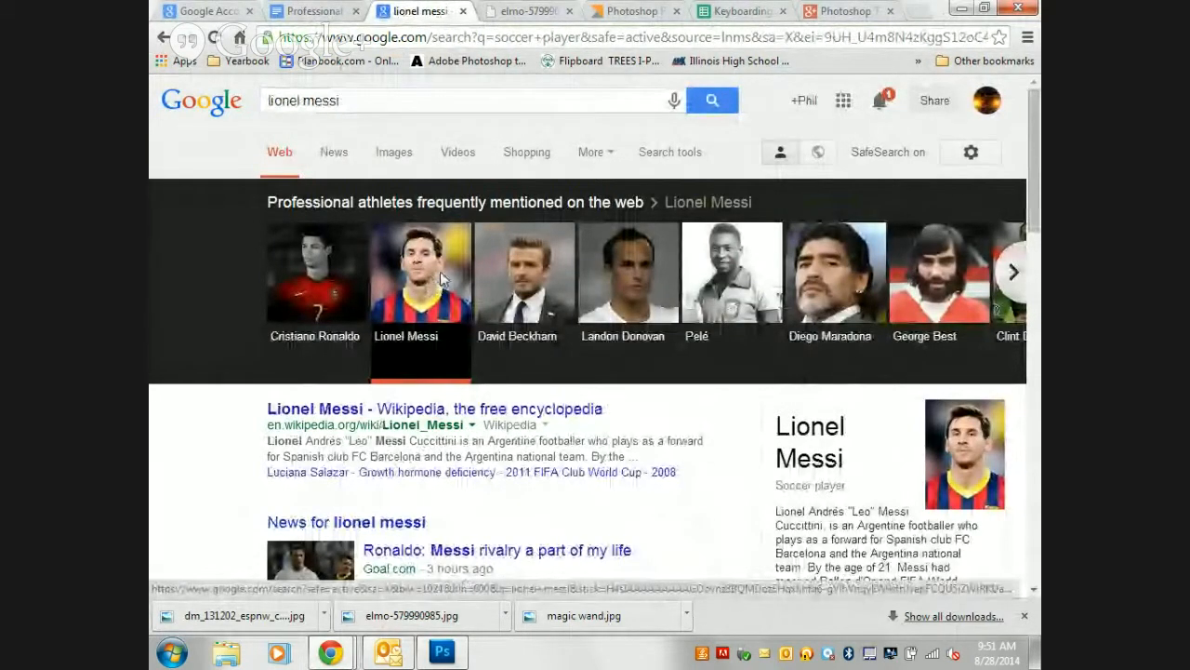
{"action": "left_click", "coordinate": [347, 158]}
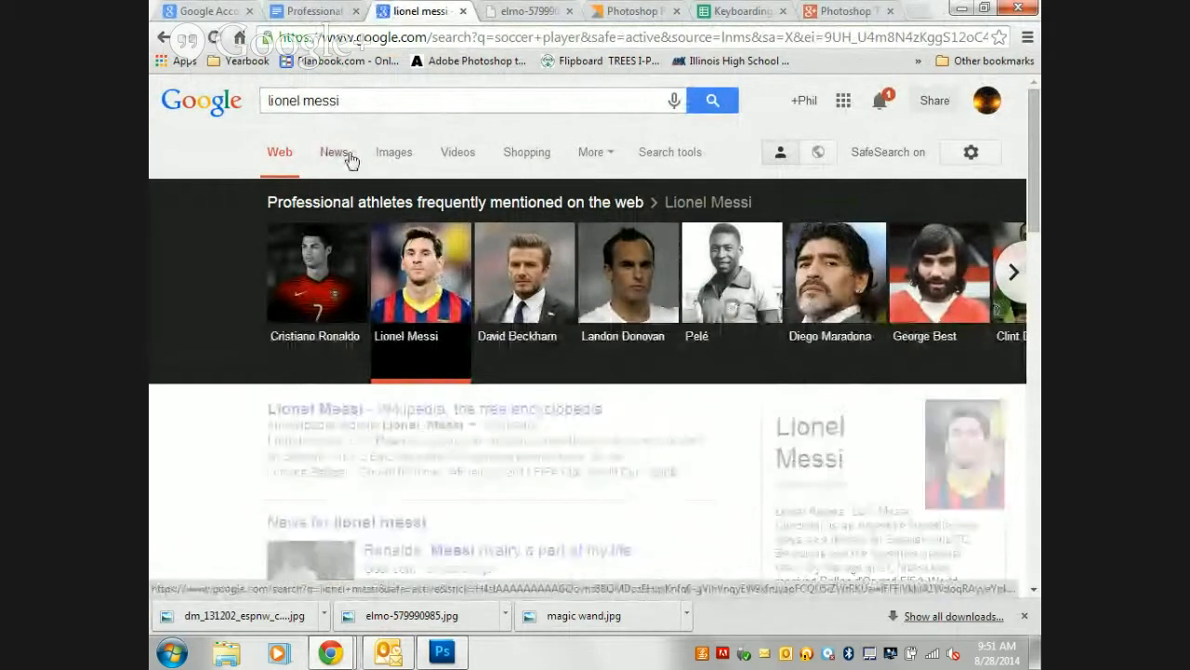
{"action": "left_click", "coordinate": [391, 158]}
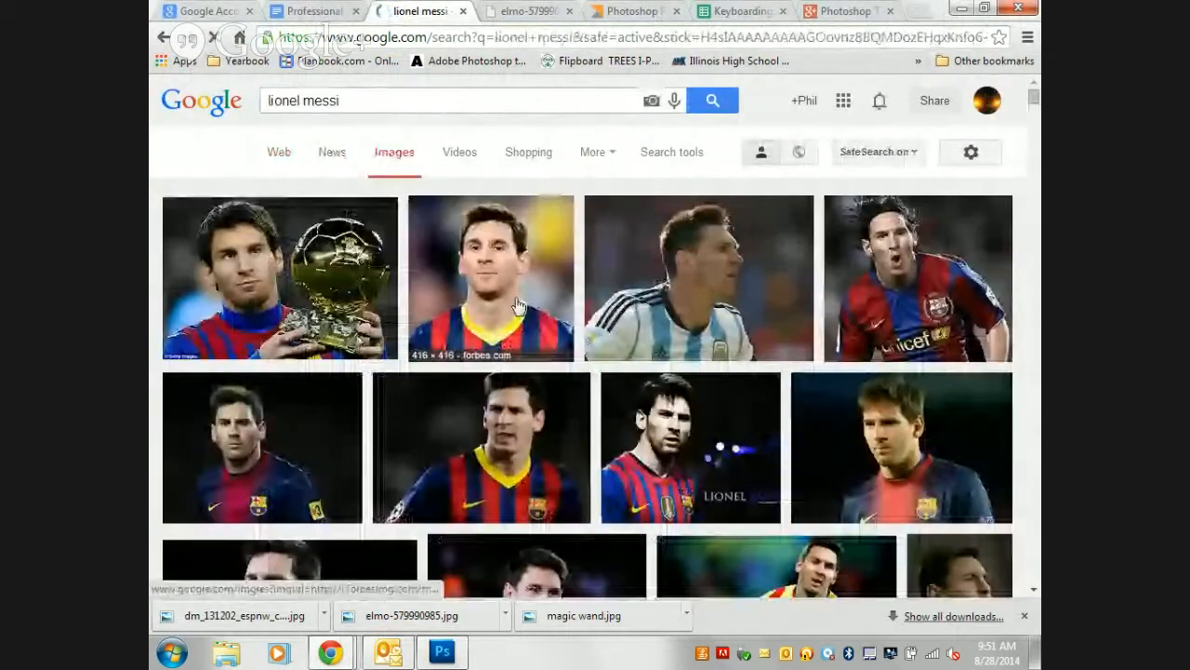
- Preview several Lionel Messi photos to compare how clearly the player stands out from the background
{"action": "left_click", "coordinate": [482, 280]}
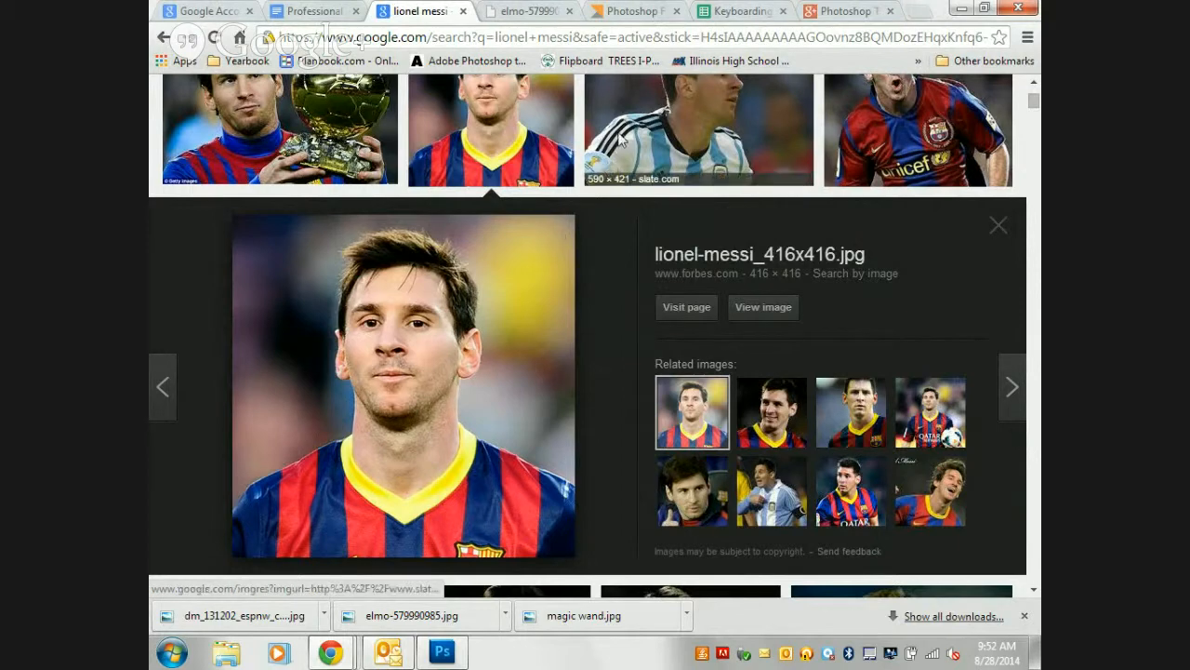
{"action": "left_click", "coordinate": [698, 140]}
{"action": "left_click", "coordinate": [960, 124]}
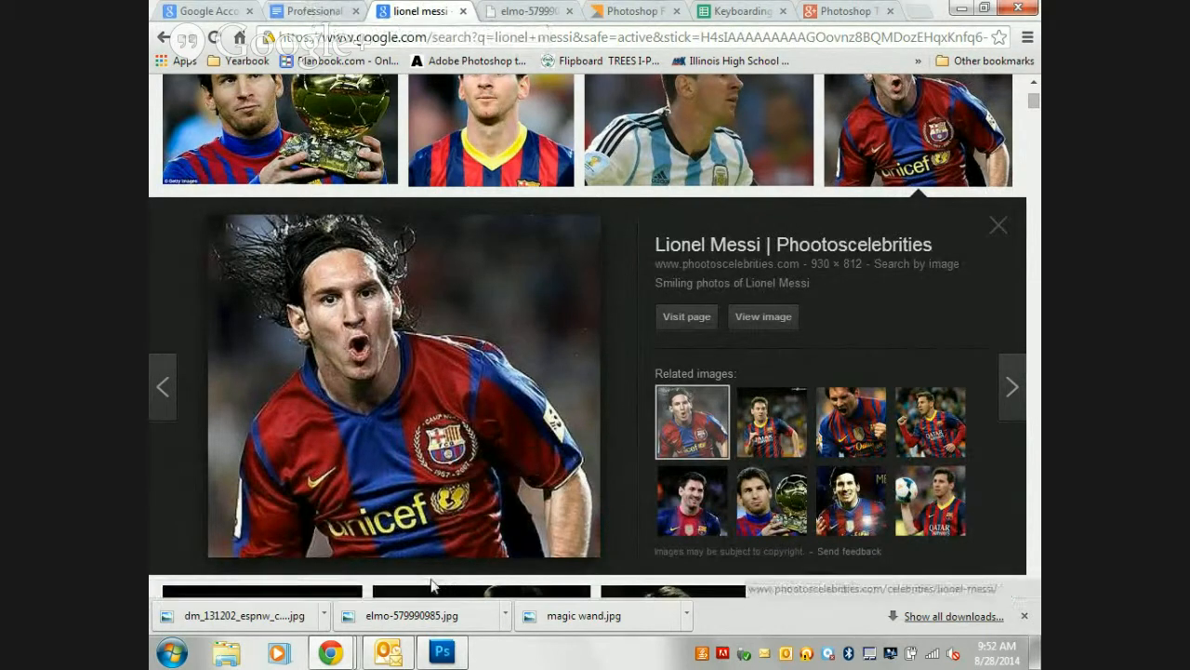
- Switch back to Photoshop, select the player's face with Quick Selection and deselect it
{"action": "left_click", "coordinate": [441, 653]}
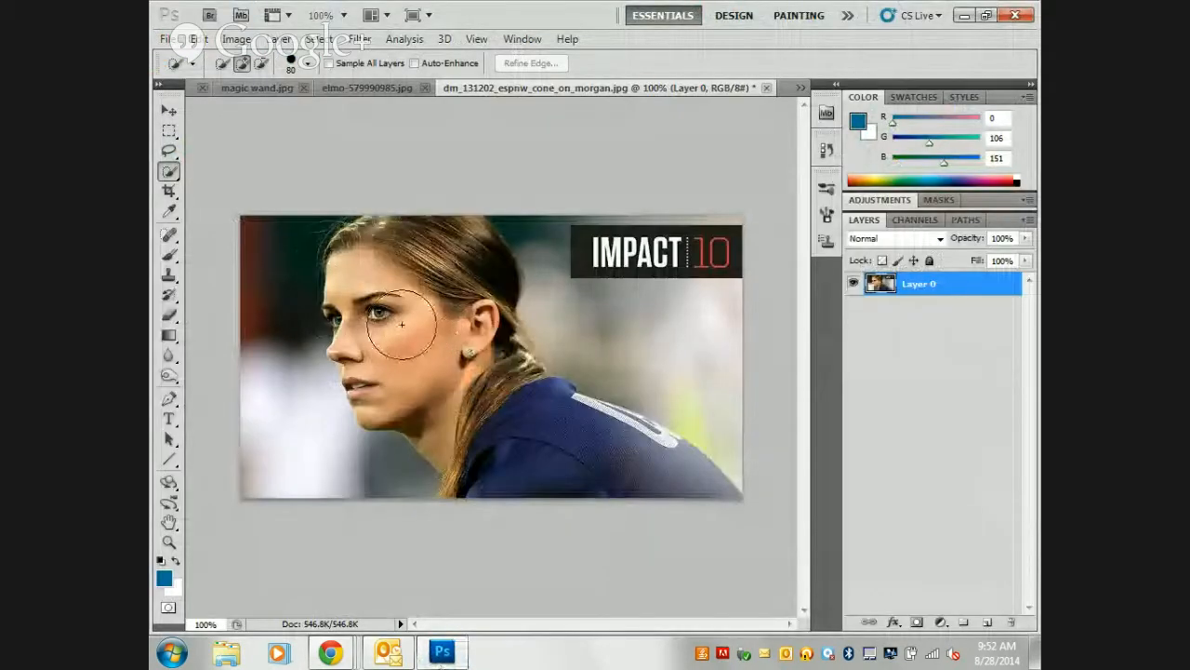
{"action": "left_click_drag", "start_coordinate": [399, 325], "coordinate": [469, 409]}
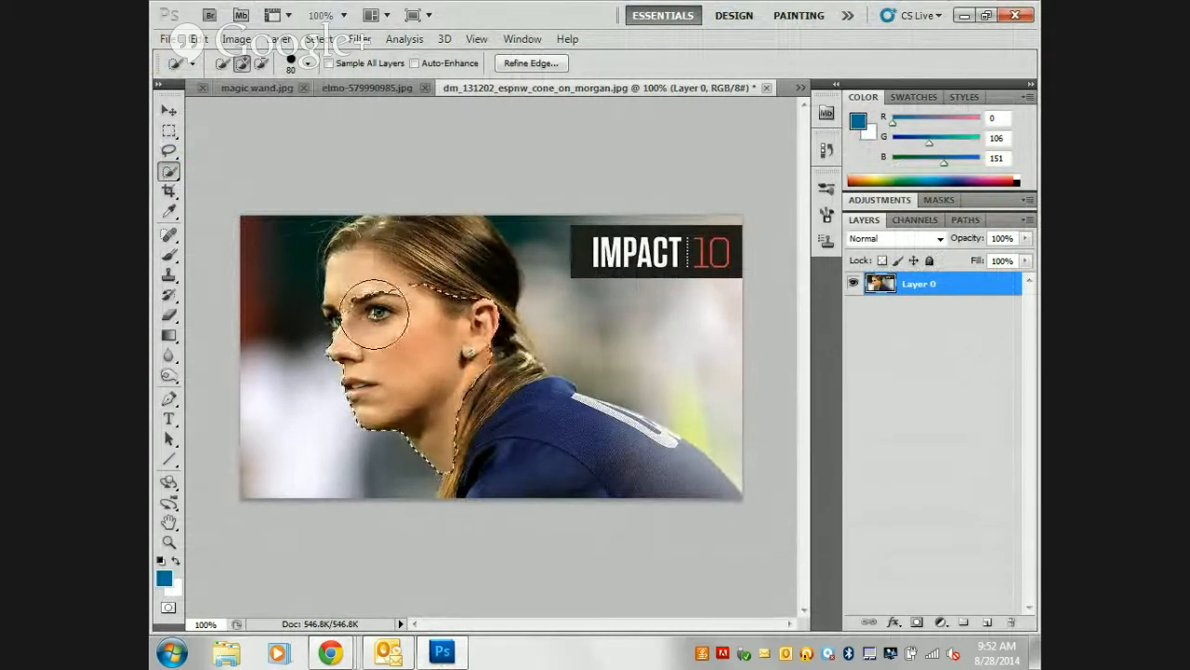
{"action": "key", "text": "ctrl+d"}
- Select and delete the background on both sides of the player, including the IMPACT 10 logo
{"action": "mouse_move", "coordinate": [258, 258]}
{"action": "left_mouse_down"}
{"action": "mouse_move", "coordinate": [263, 315]}
{"action": "mouse_move", "coordinate": [290, 425]}
{"action": "mouse_move", "coordinate": [331, 479]}
{"action": "left_mouse_up"}
{"action": "key", "text": "Delete"}
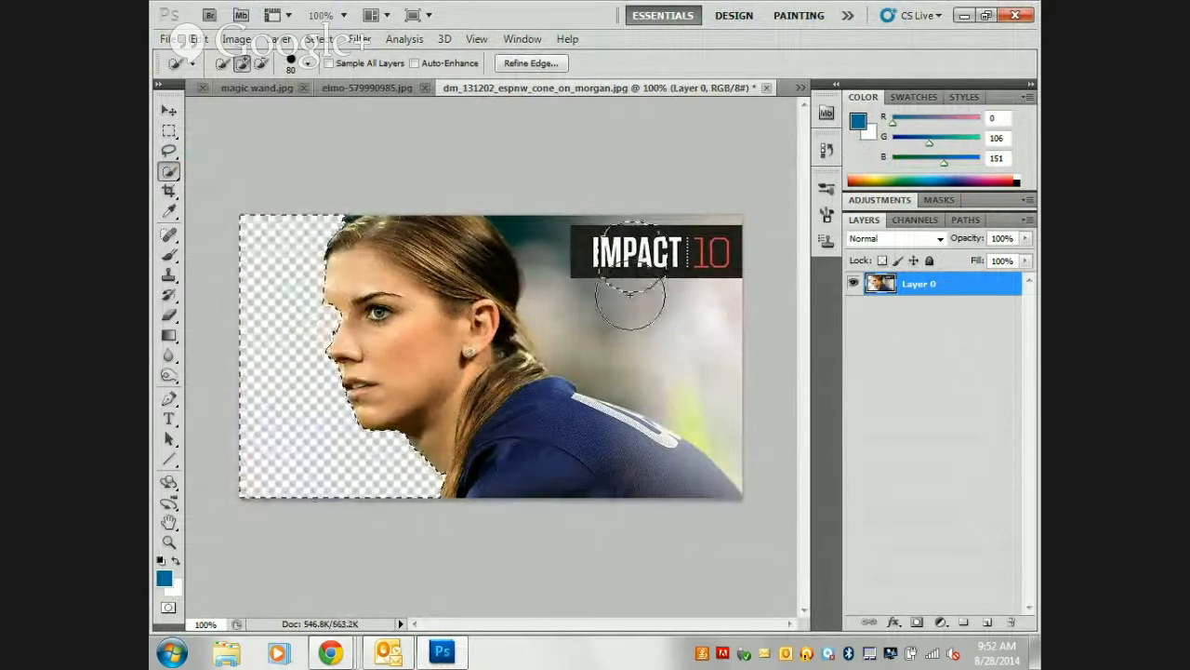
{"action": "mouse_move", "coordinate": [627, 297]}
{"action": "left_mouse_down"}
{"action": "mouse_move", "coordinate": [693, 326]}
{"action": "mouse_move", "coordinate": [710, 364]}
{"action": "left_mouse_up"}
{"action": "key", "text": "Delete"}
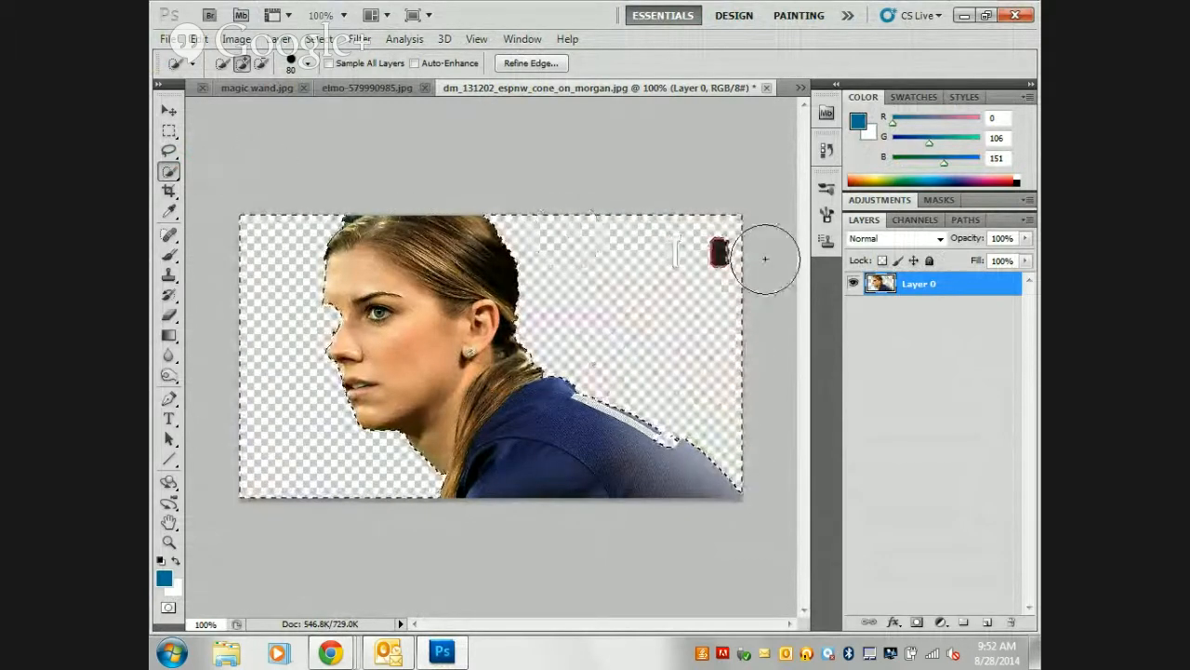
{"action": "left_click", "coordinate": [716, 256]}
{"action": "key", "text": "Delete"}
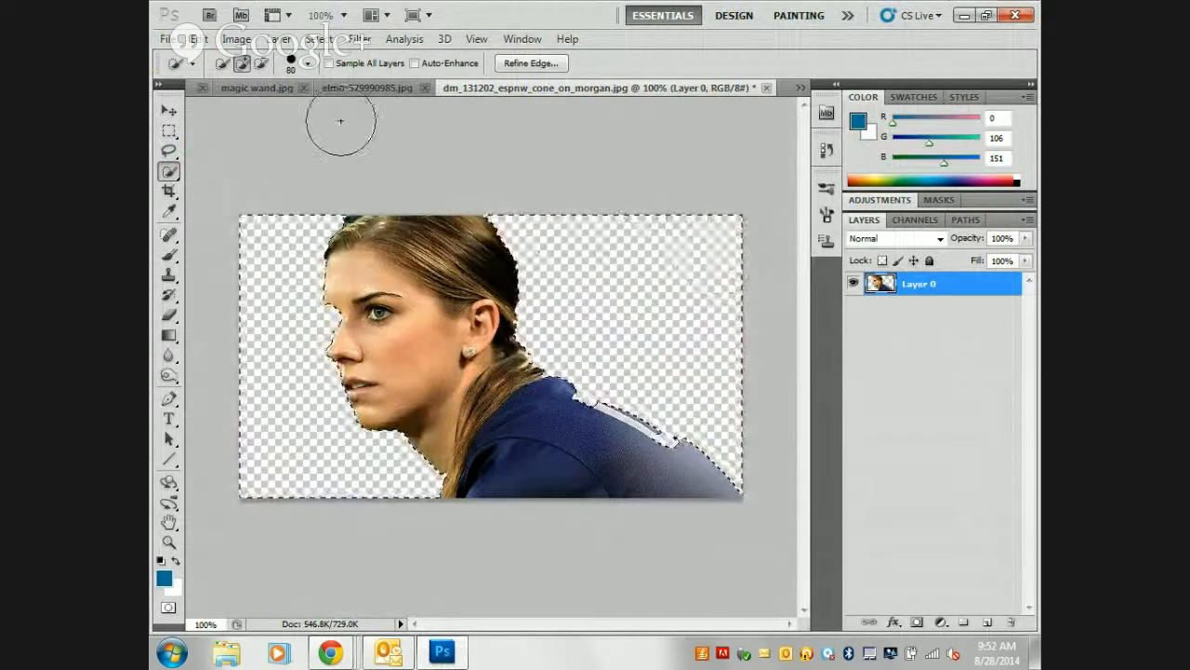
- Deselect the background and try to move the player cutout with the Move tool
{"action": "left_click", "coordinate": [169, 112]}
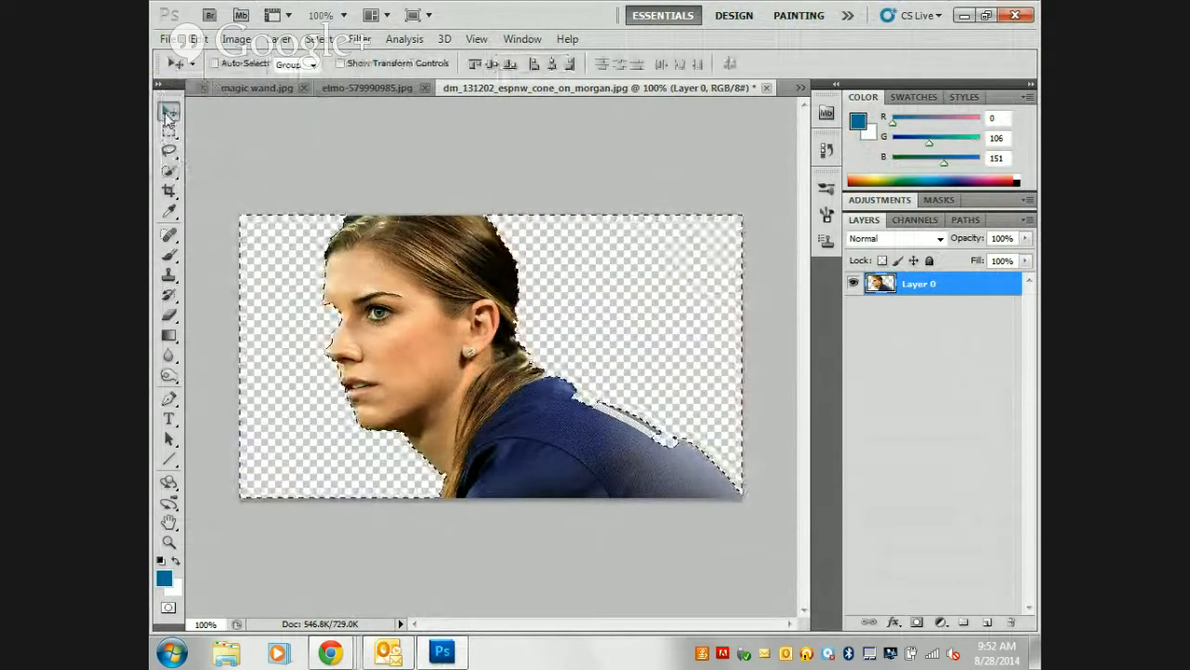
{"action": "key", "text": "ctrl+d"}
{"action": "left_click_drag", "start_coordinate": [439, 358], "coordinate": [394, 266]}
{"action": "left_click", "coordinate": [722, 93]}
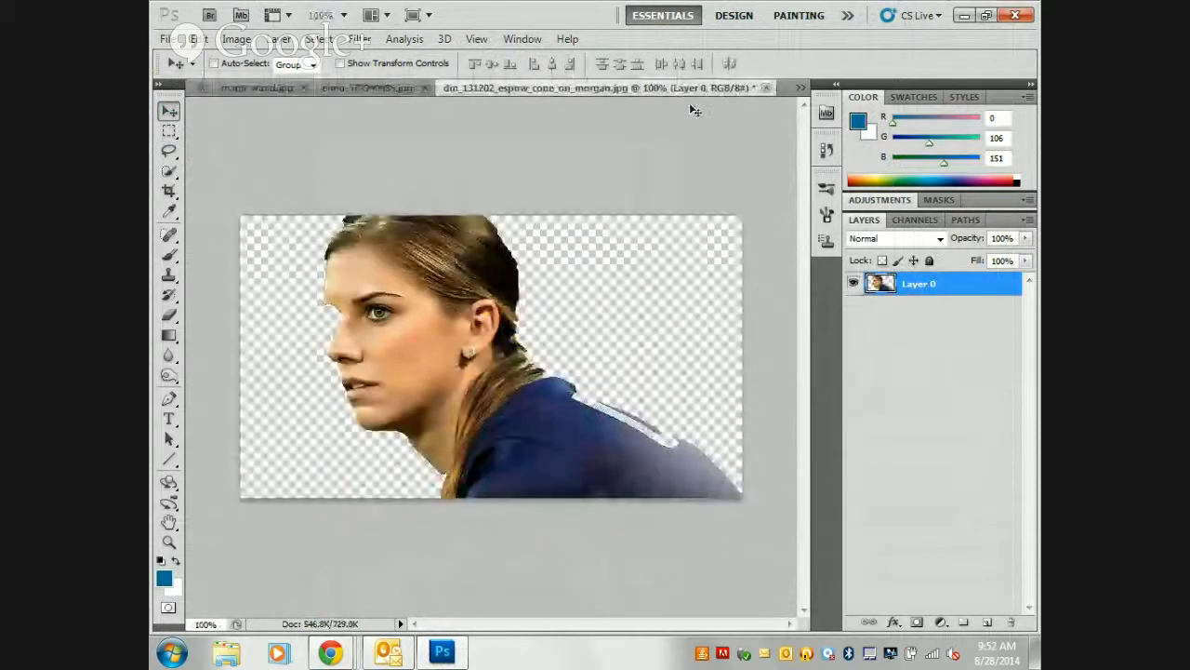
- Step back through the edits to before the deletion of the background and logo behind the player
{"action": "key", "text": "ctrl+alt+z"}
{"action": "key", "text": "ctrl+alt+z"}
{"action": "key", "text": "ctrl+alt+z"}
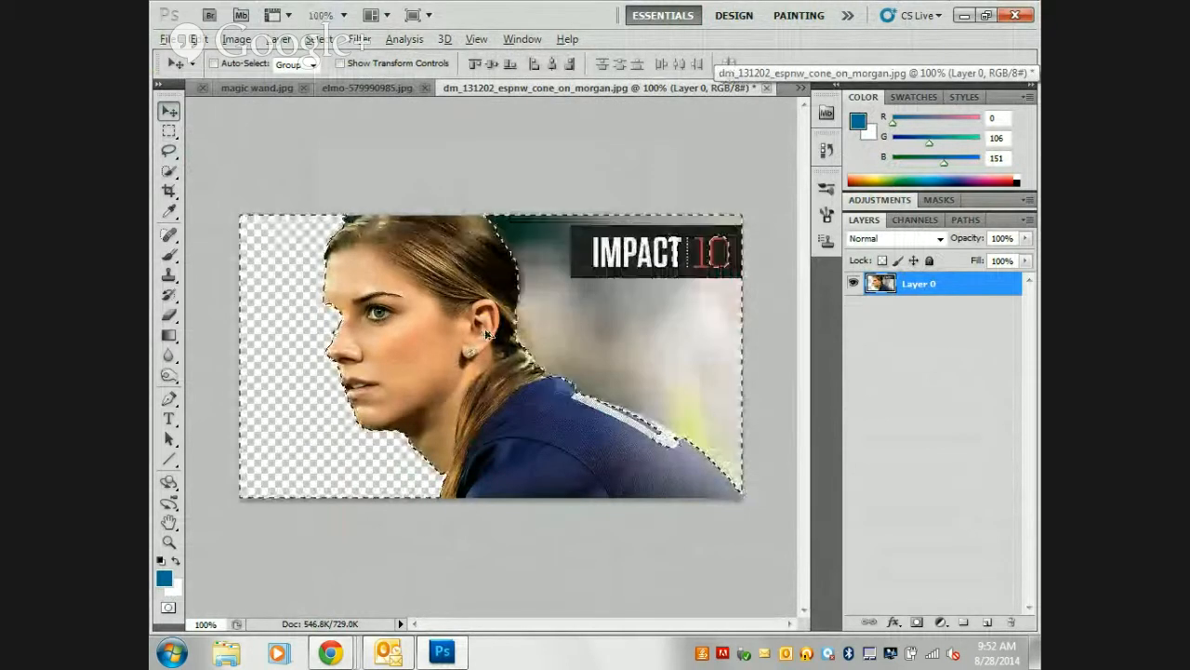
- Undo the remaining background deletion and select the player's head, hair and jersey with Quick Selection
{"action": "key", "text": "ctrl+alt+z"}
{"action": "key", "text": "ctrl+alt+z"}
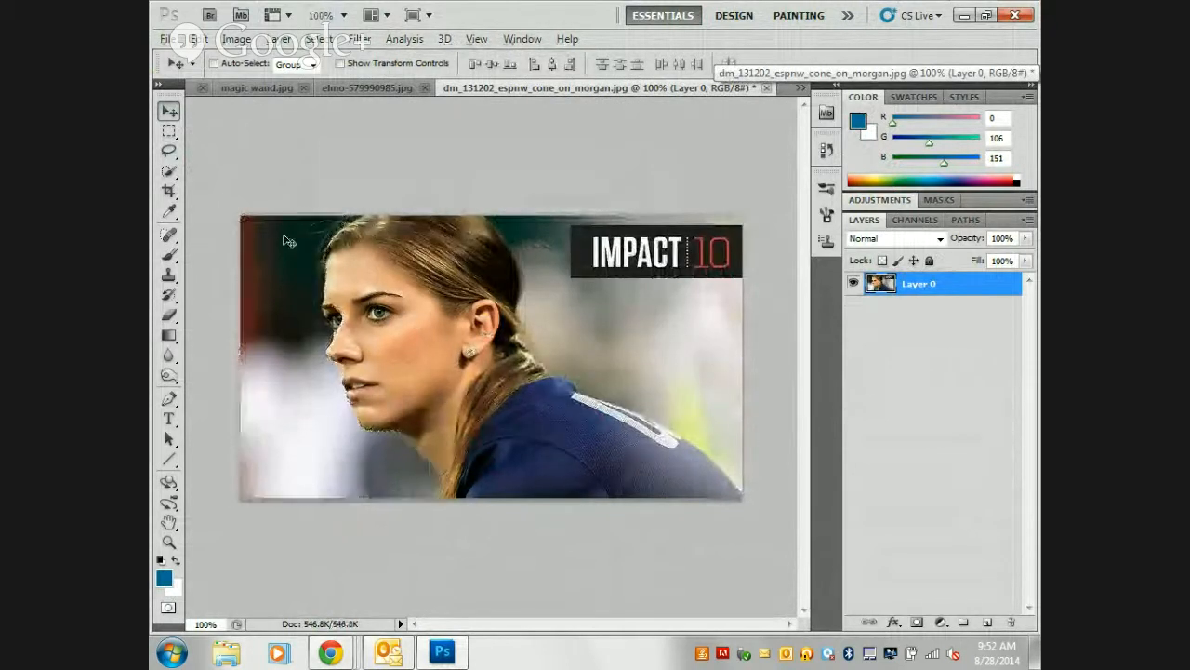
{"action": "left_click", "coordinate": [169, 171]}
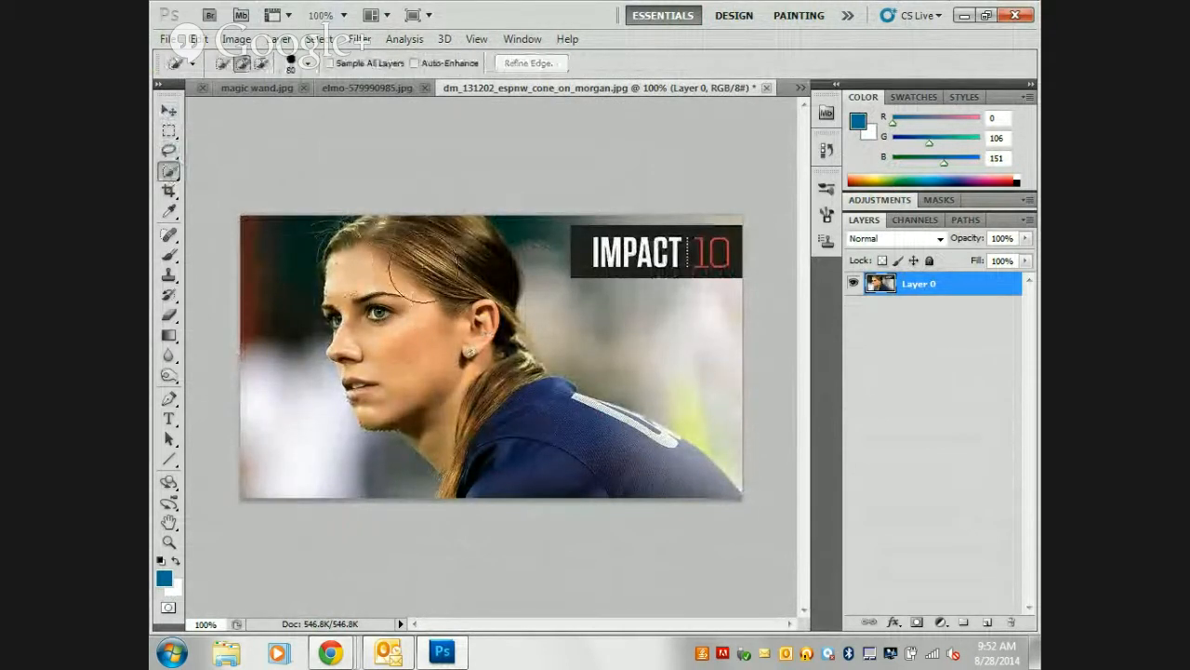
{"action": "mouse_move", "coordinate": [414, 279]}
{"action": "left_mouse_down"}
{"action": "mouse_move", "coordinate": [404, 335]}
{"action": "mouse_move", "coordinate": [447, 242]}
{"action": "mouse_move", "coordinate": [670, 447]}
{"action": "mouse_move", "coordinate": [597, 446]}
{"action": "left_mouse_up"}
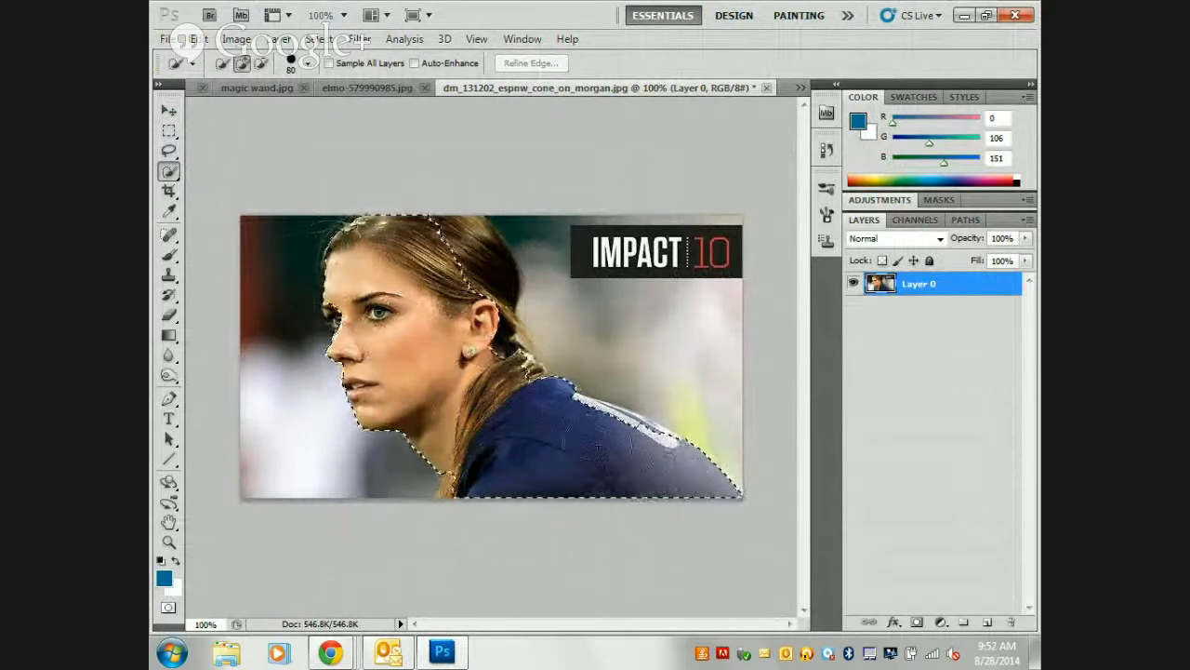
- Copy the selected player into the Untitled-1 document with the Move tool, placing her above the soccer ball, and return to the player photo
{"action": "left_click", "coordinate": [169, 111]}
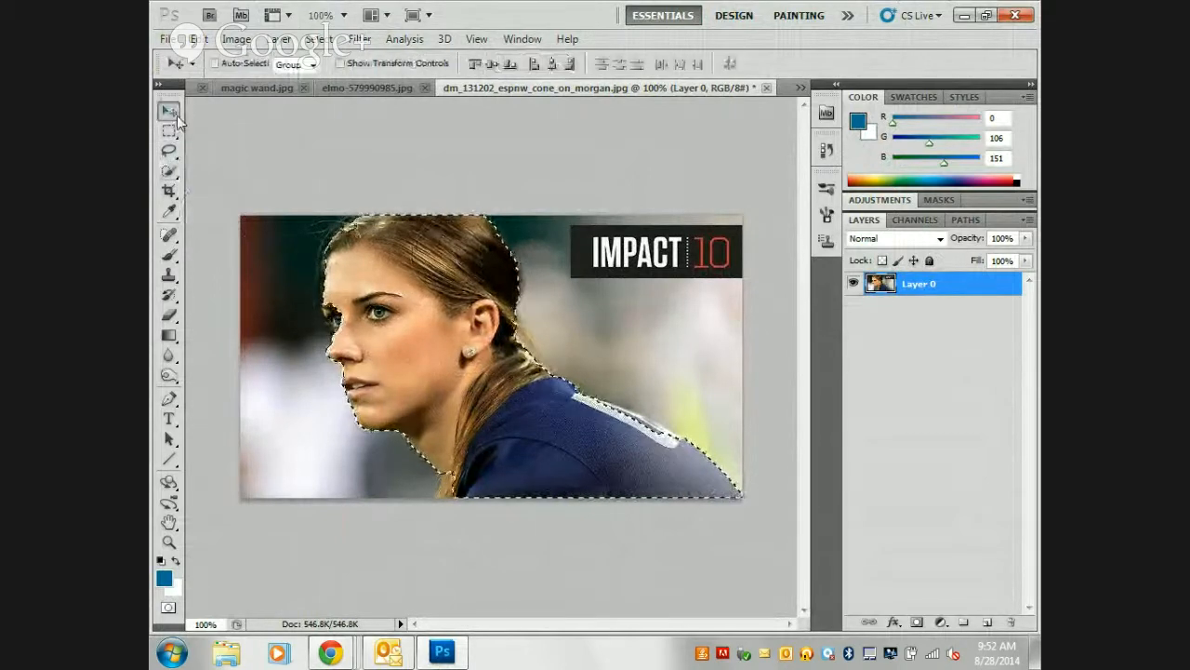
{"action": "left_click_drag", "start_coordinate": [401, 316], "coordinate": [453, 228]}
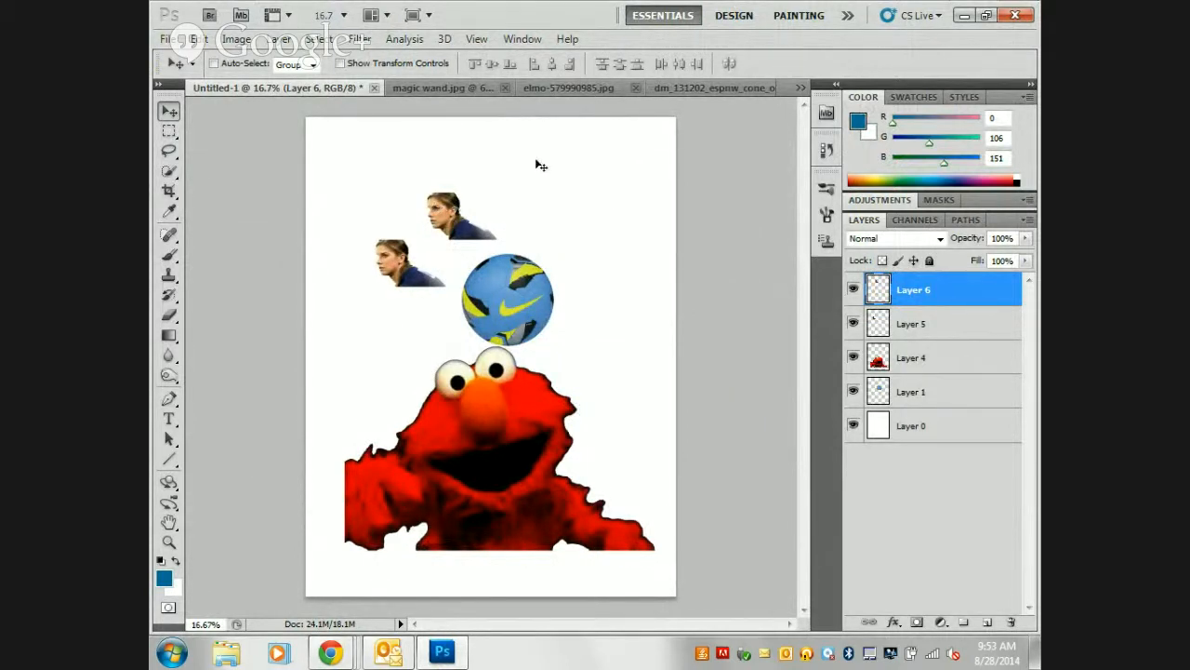
{"action": "left_click", "coordinate": [753, 87]}
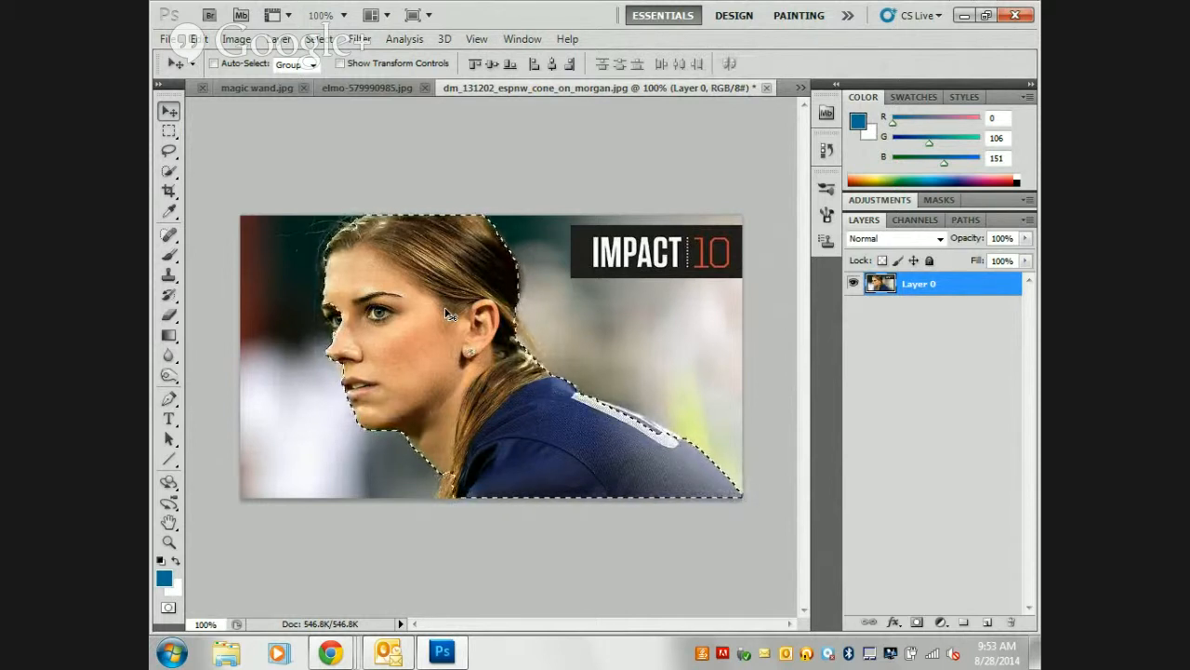
- Switch to Chrome, search Google Images for "meeting" and view the purple-and-yellow business meeting illustration at full size
{"action": "mouse_move", "coordinate": [333, 659]}
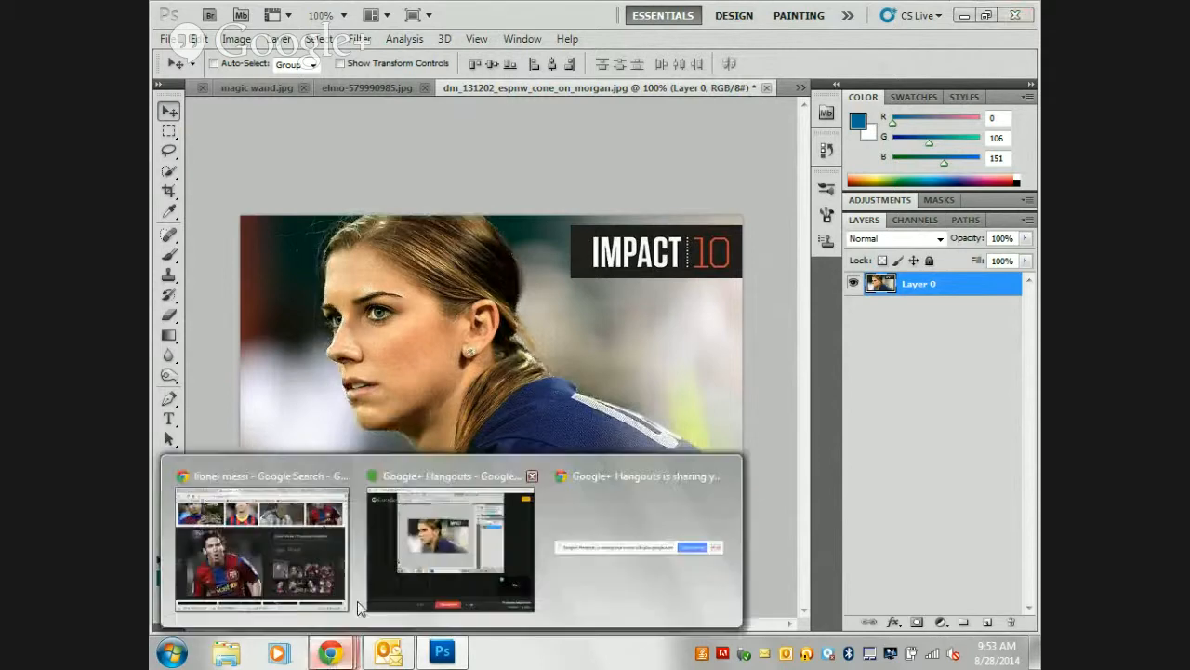
{"action": "left_click", "coordinate": [448, 544]}
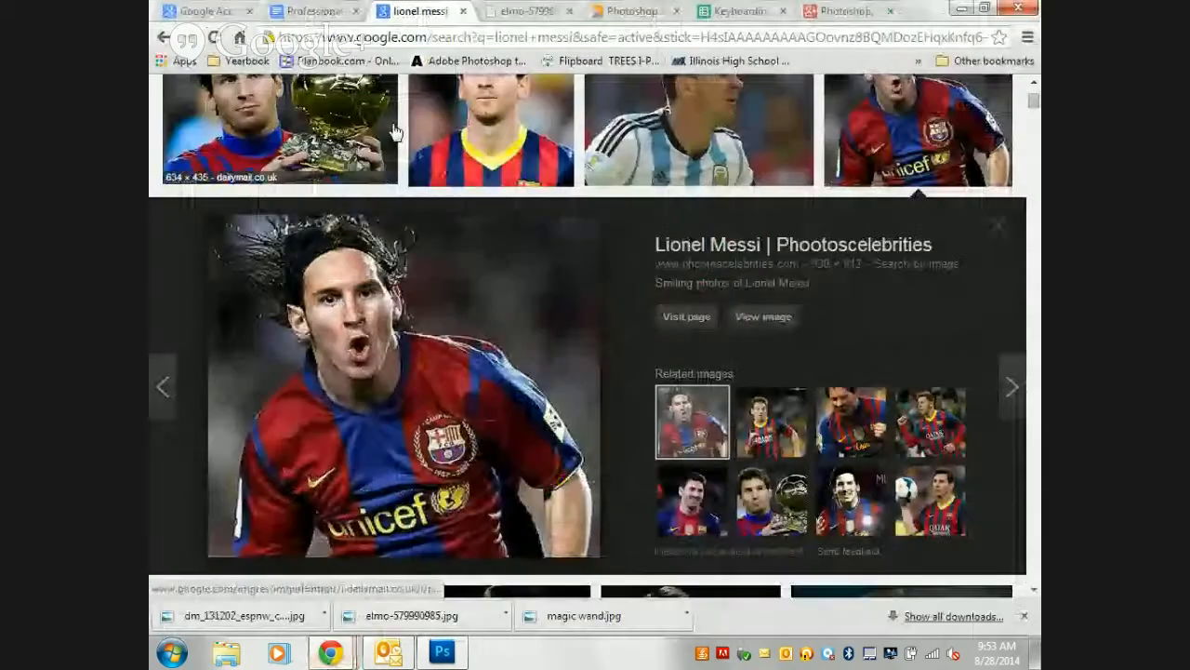
{"action": "left_click", "coordinate": [483, 39]}
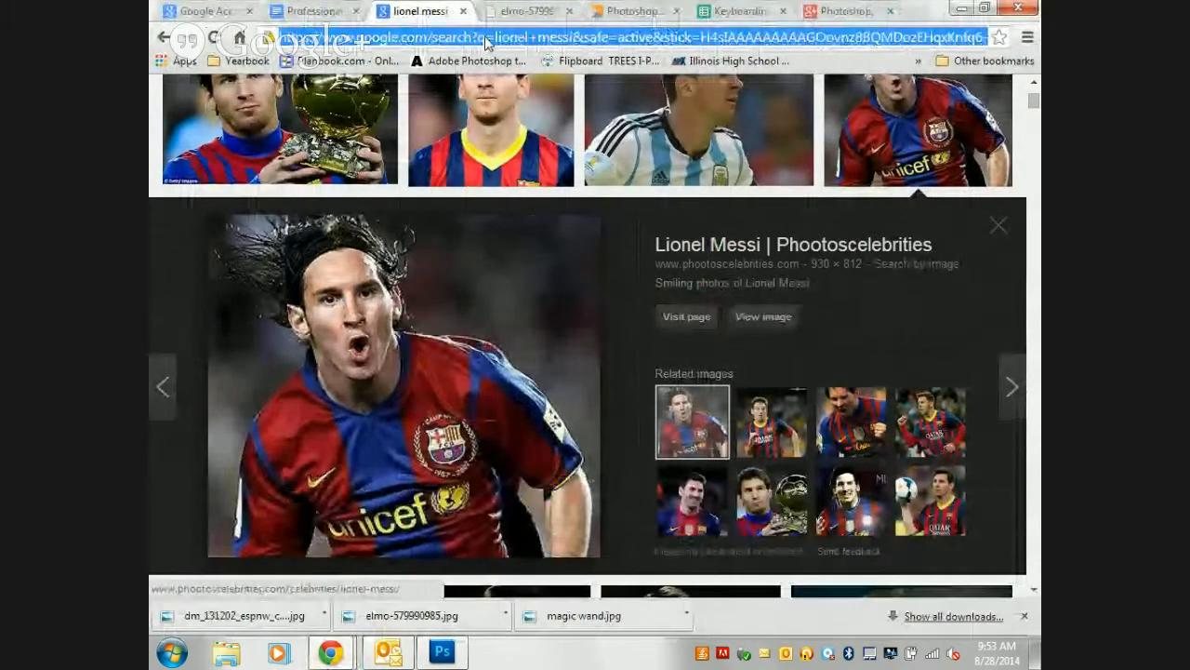
{"action": "type", "text": "meeting"}
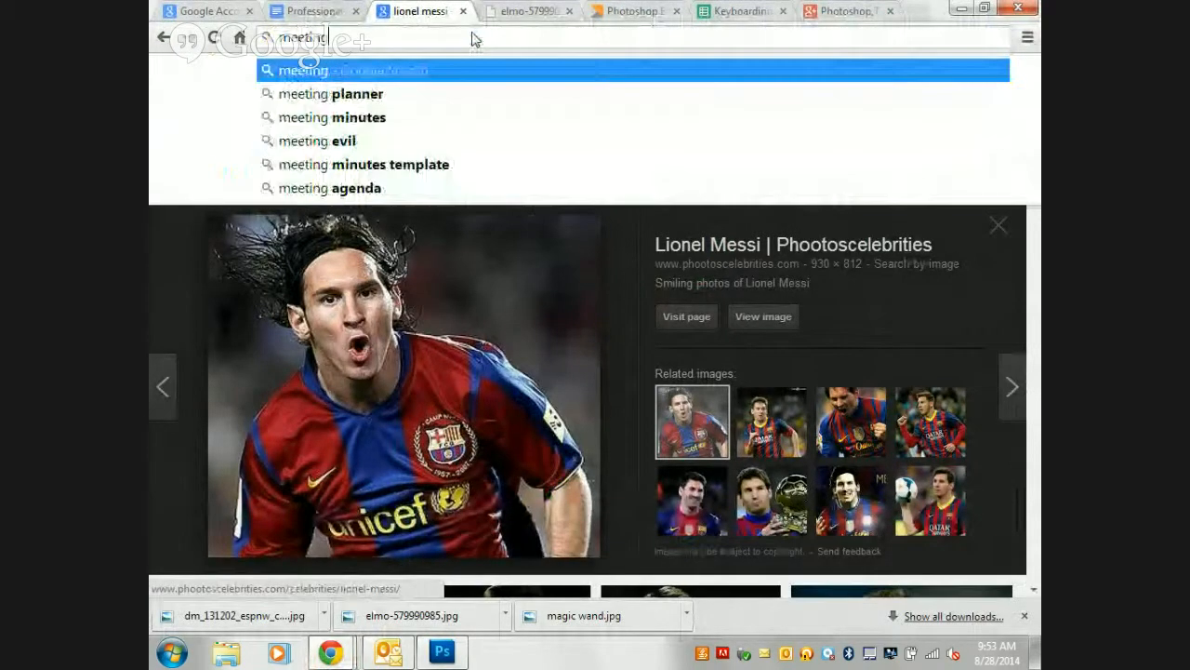
{"action": "key", "text": "Return"}
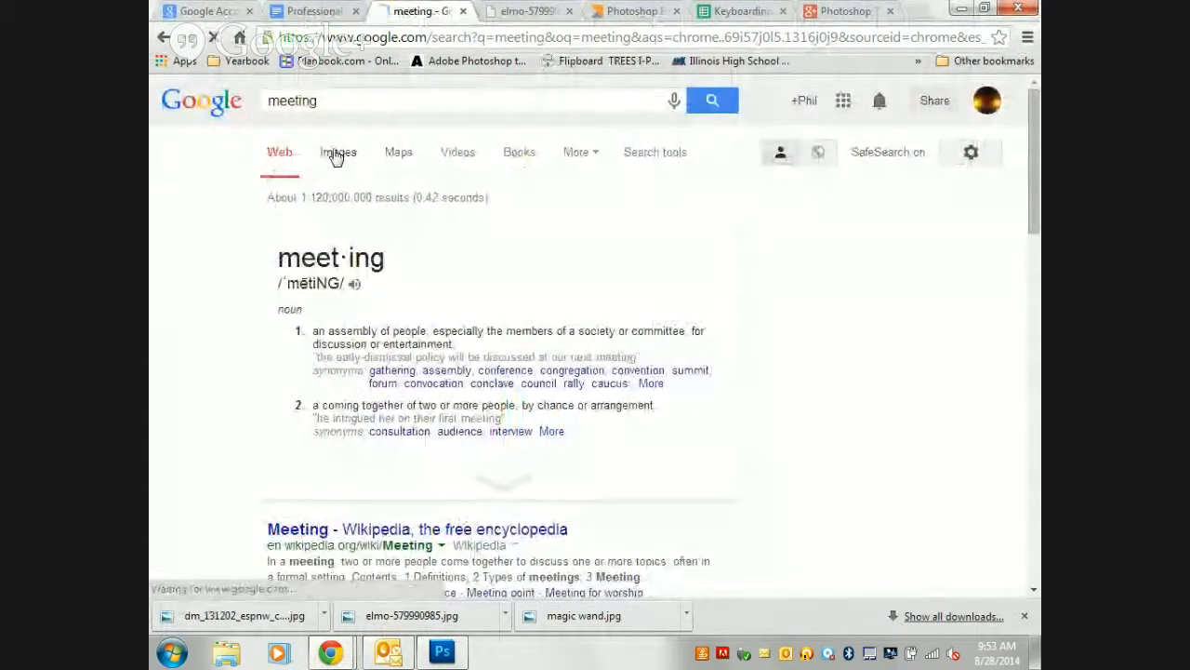
{"action": "left_click", "coordinate": [337, 156]}
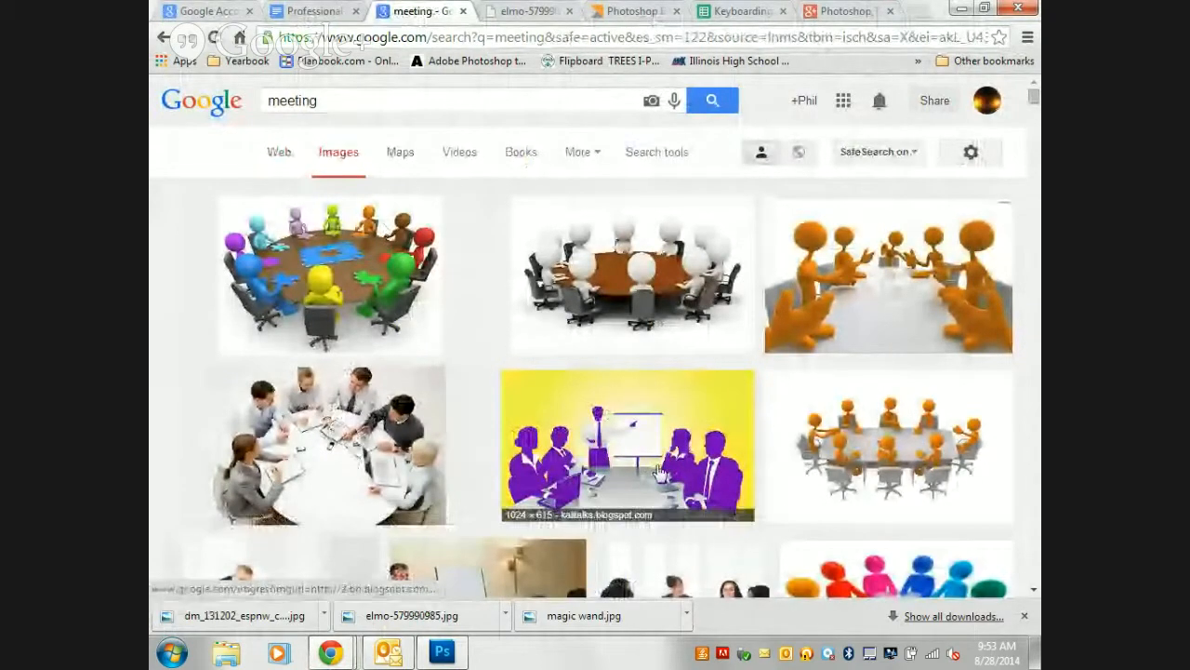
{"action": "left_click", "coordinate": [659, 474]}
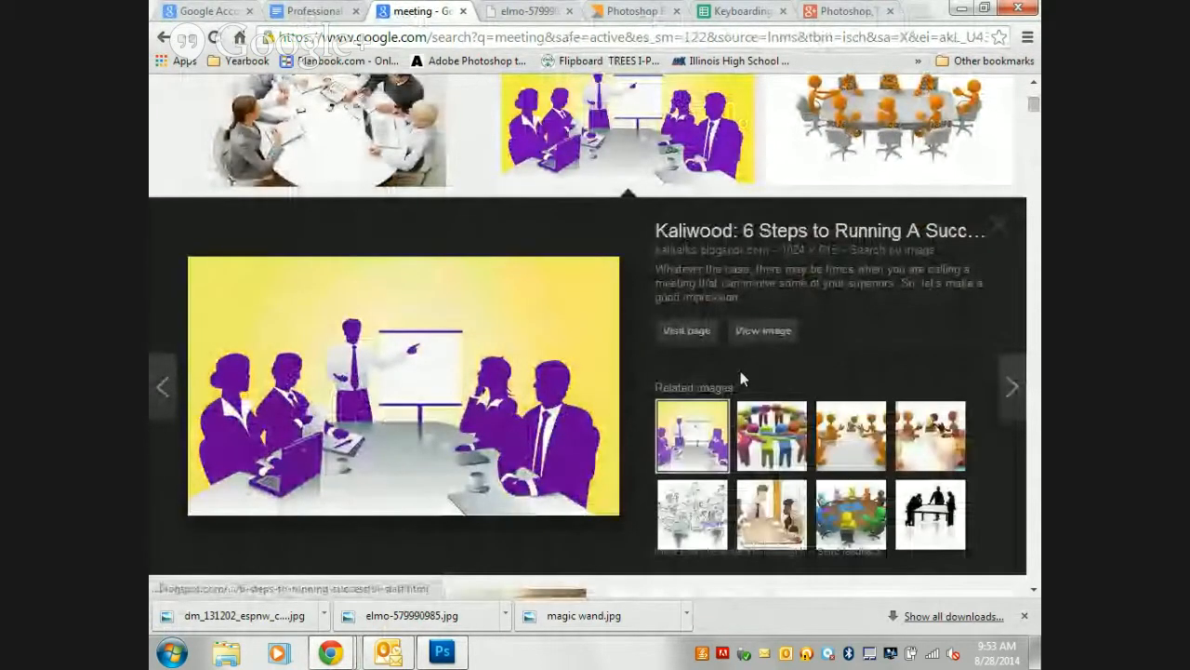
{"action": "left_click", "coordinate": [763, 331]}
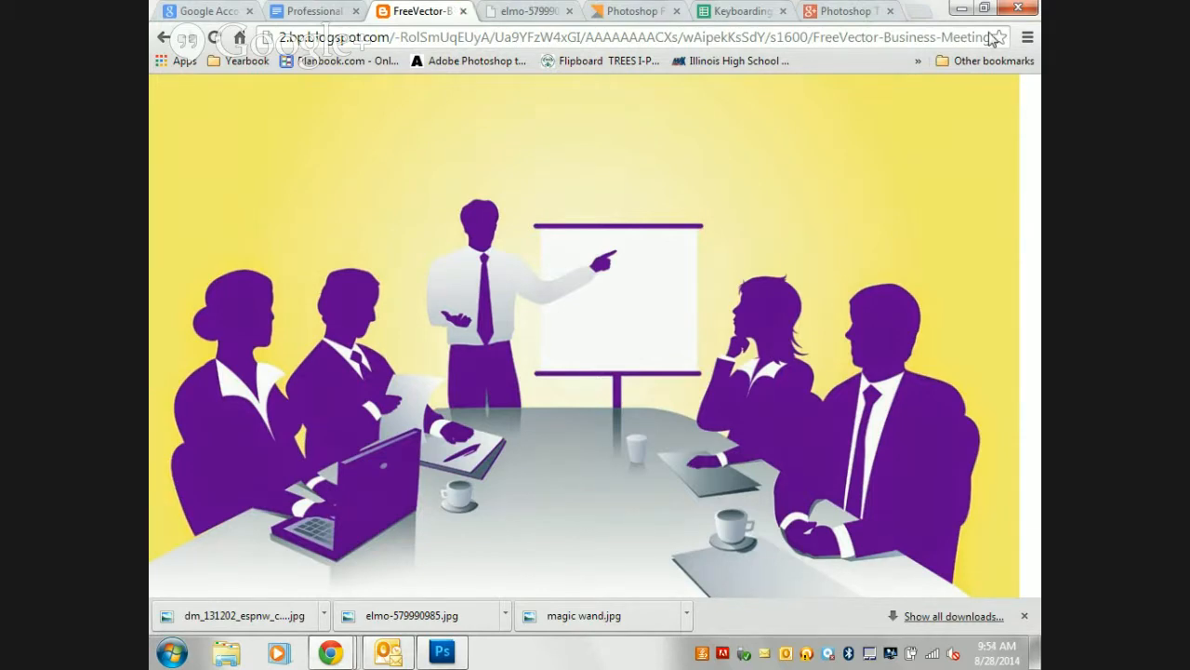
- Open the "Which Tool To Use pp" presentation from the desktop in PowerPoint and show the slide with the three golf balls
{"action": "left_click", "coordinate": [964, 9]}
{"action": "left_click", "coordinate": [965, 11]}
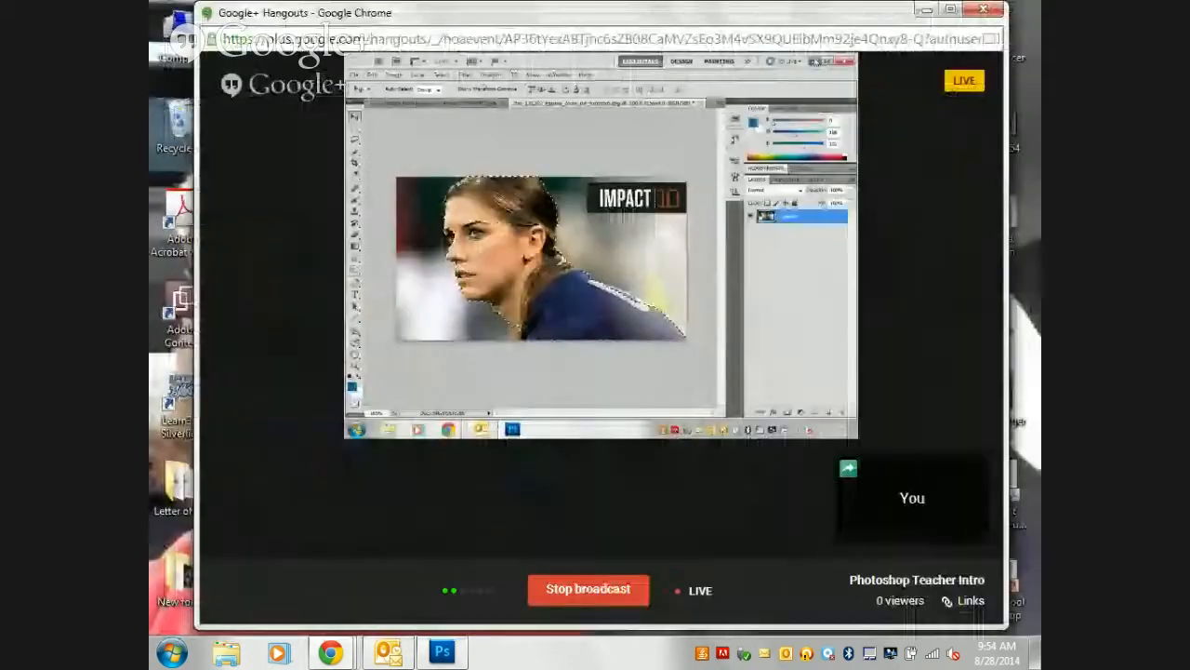
{"action": "left_click", "coordinate": [924, 12]}
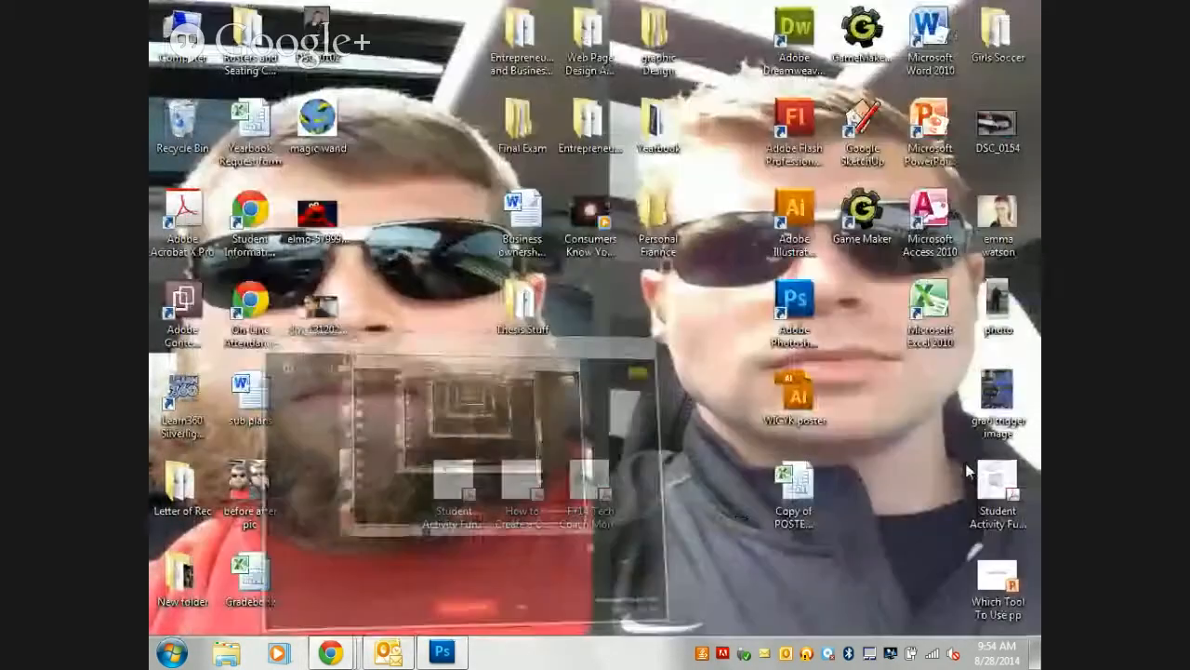
{"action": "double_click", "coordinate": [996, 586]}
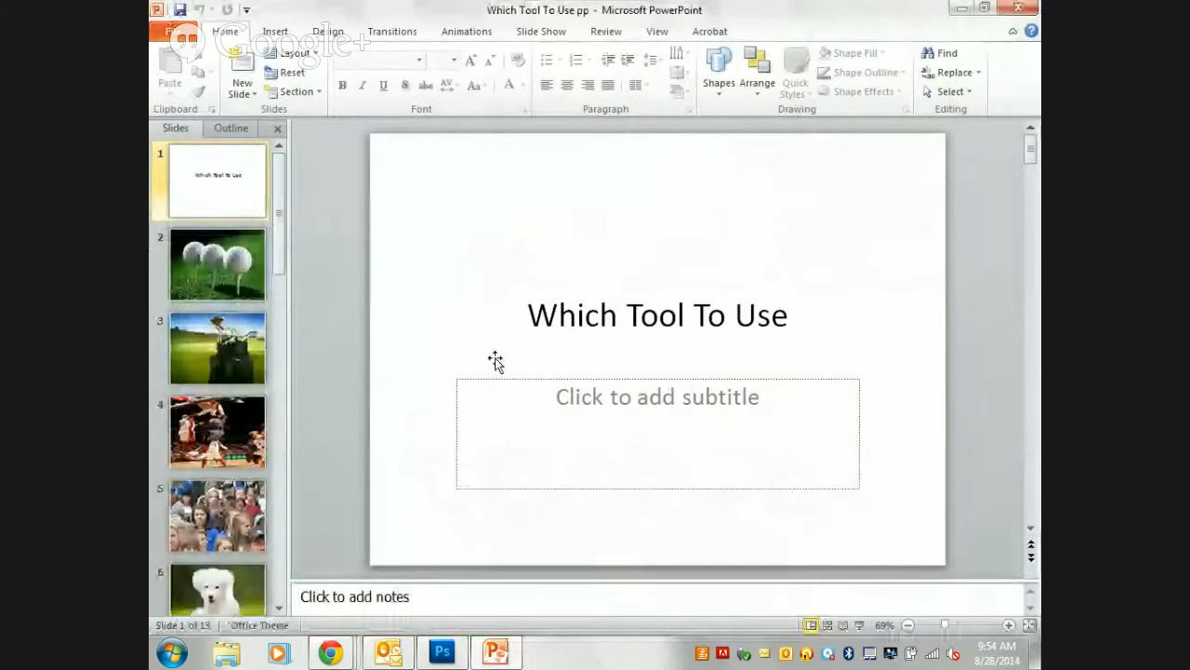
{"action": "left_click", "coordinate": [230, 275]}
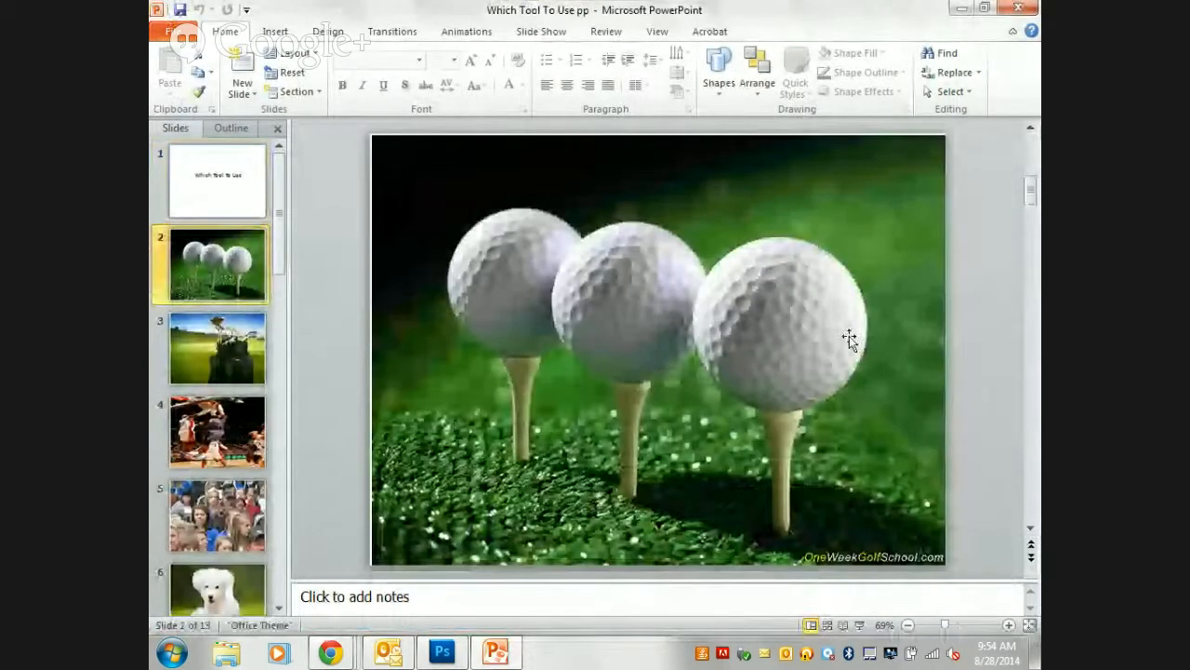